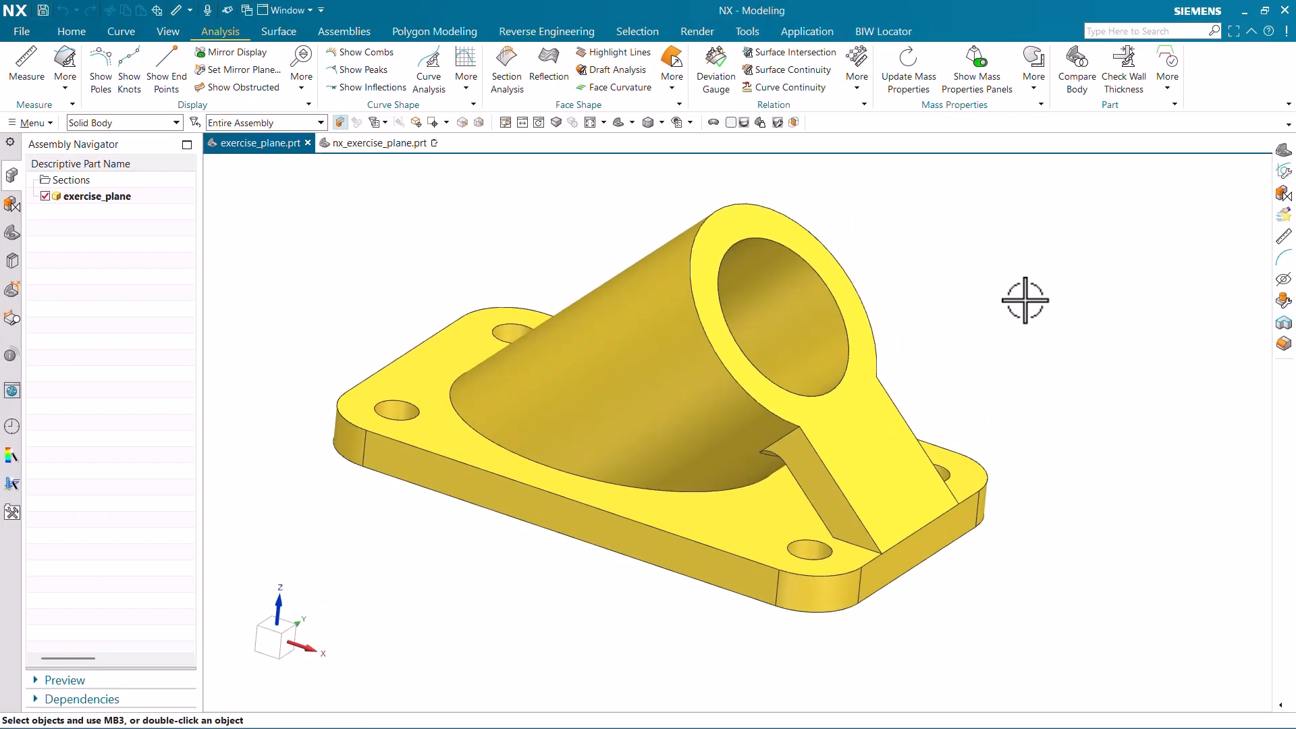
Switch to the exercise_plane drawing in PDF-XChange Editor
{"action": "key", "text": "alt+Tab"}
{"action": "key", "text": "alt+Tab"}
{"action": "key", "text": "alt+Tab"}
{"action": "key", "text": "alt+Tab"}
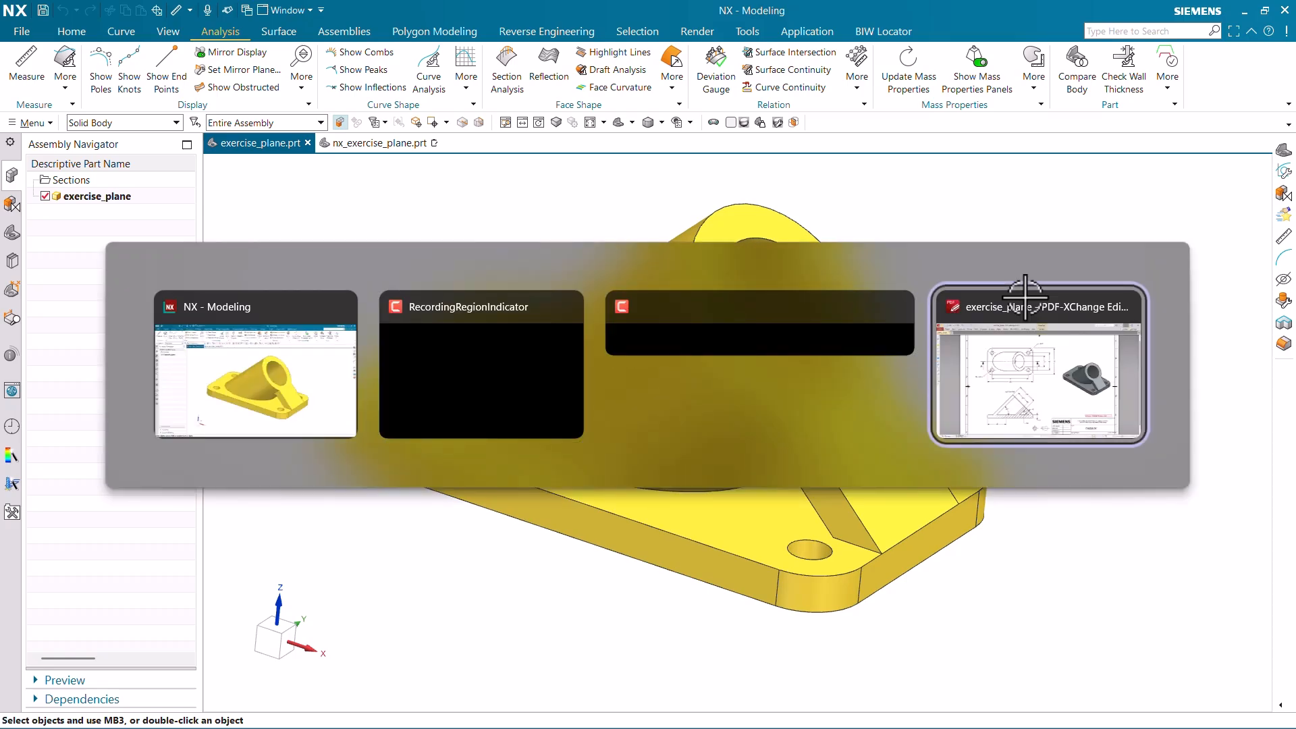
{"action": "key", "text": "alt+Tab"}
{"action": "key", "text": "alt+Tab"}
{"action": "key", "text": "alt+Tab"}
{"action": "left_click", "coordinate": [1035, 330]}
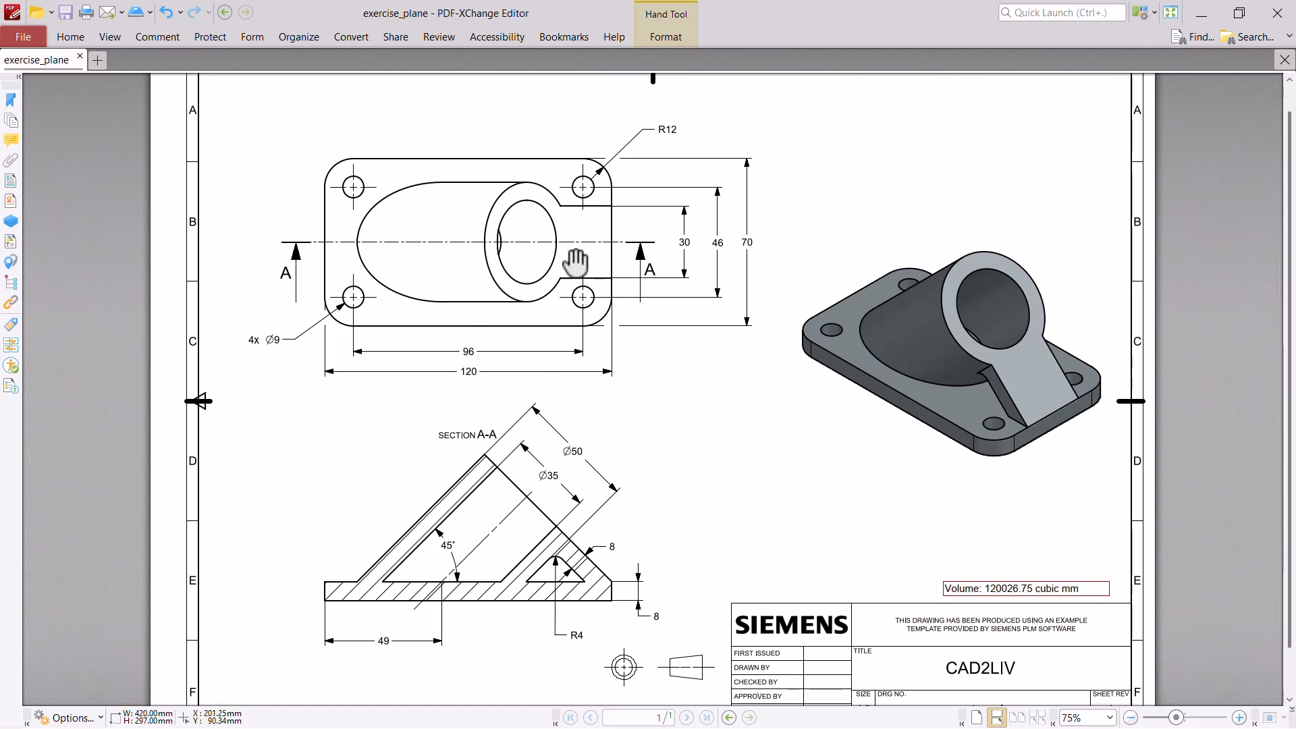
Examine the drawing's top view, section A-A and isometric view for the base plate, inclined tube and rib dimensions
{"action": "scroll", "coordinate": [611, 415], "scroll_direction": "down", "scroll_amount": 1}
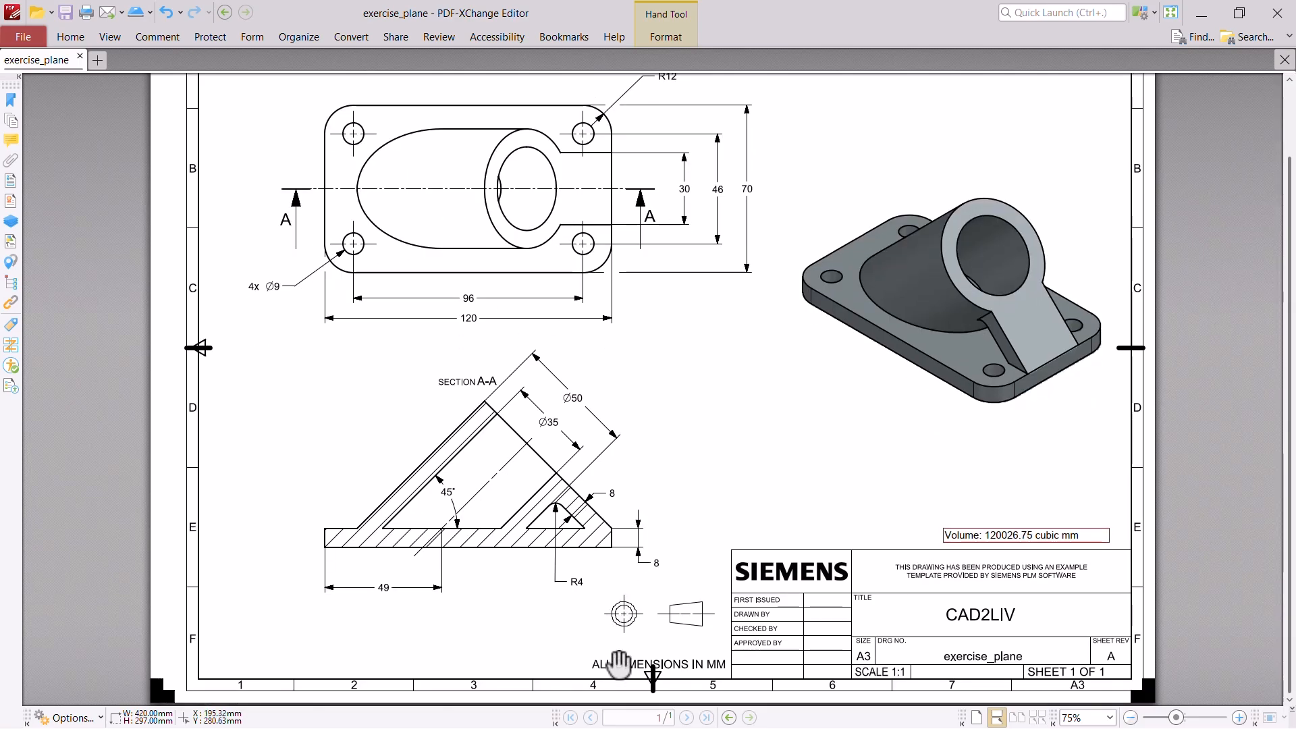
{"action": "scroll", "coordinate": [659, 391], "scroll_direction": "up", "scroll_amount": 2}
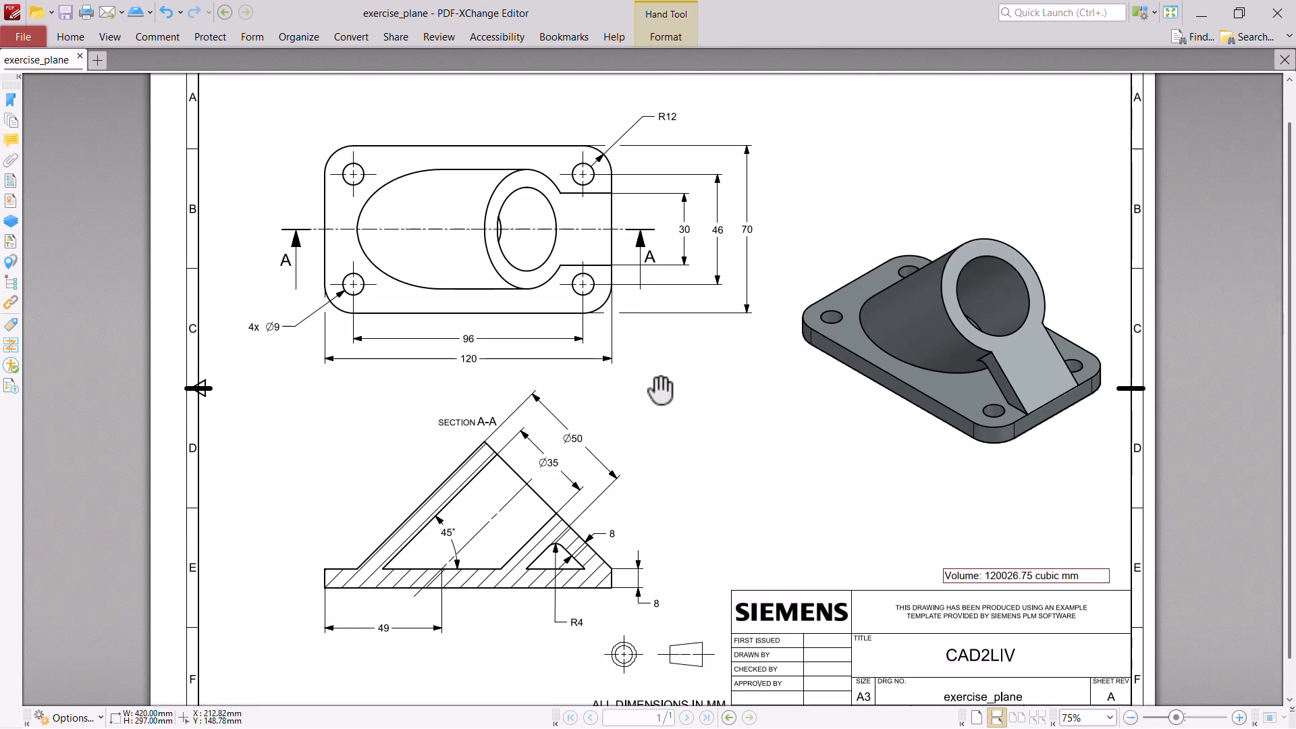
{"action": "scroll", "coordinate": [422, 181], "scroll_direction": "up", "scroll_amount": 1, "text": "ctrl"}
{"action": "scroll", "coordinate": [422, 181], "scroll_direction": "up", "scroll_amount": 1, "text": "ctrl"}
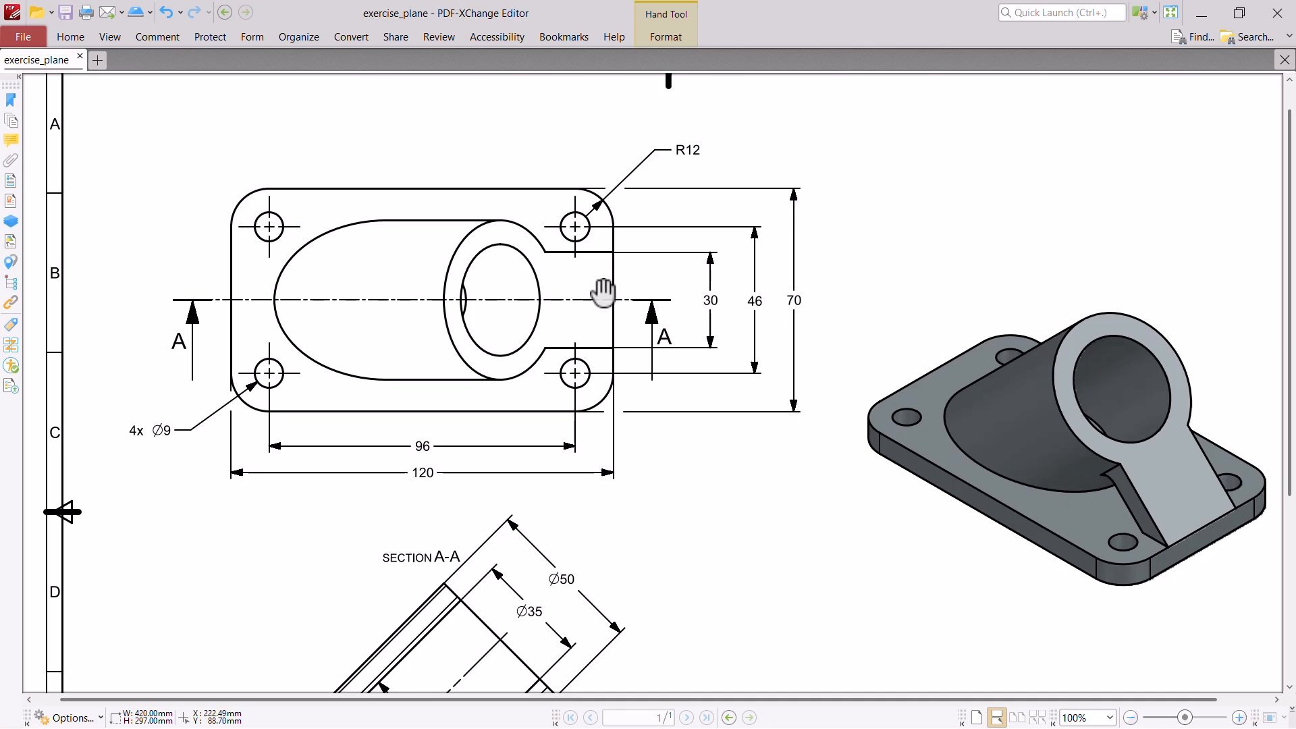
{"action": "scroll", "coordinate": [624, 291], "scroll_direction": "down", "scroll_amount": 1, "text": "ctrl"}
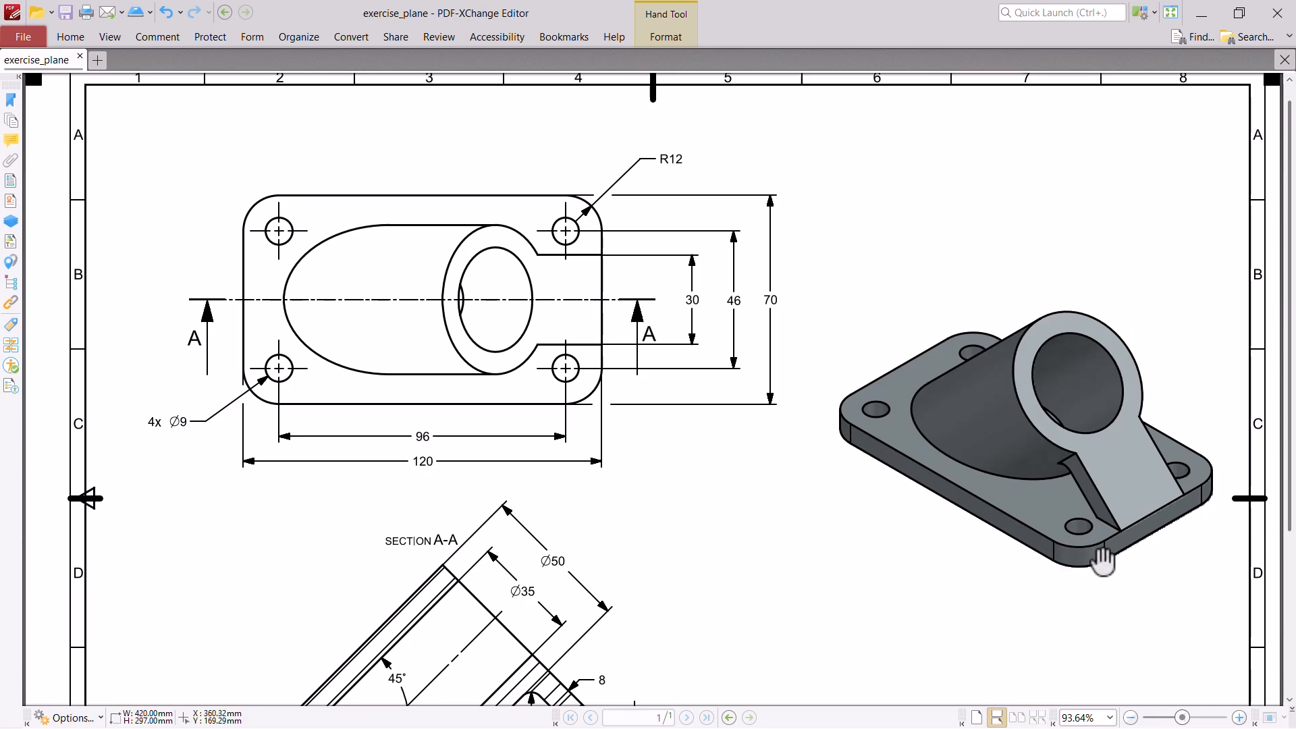
{"action": "scroll", "coordinate": [978, 425], "scroll_direction": "down", "scroll_amount": 3}
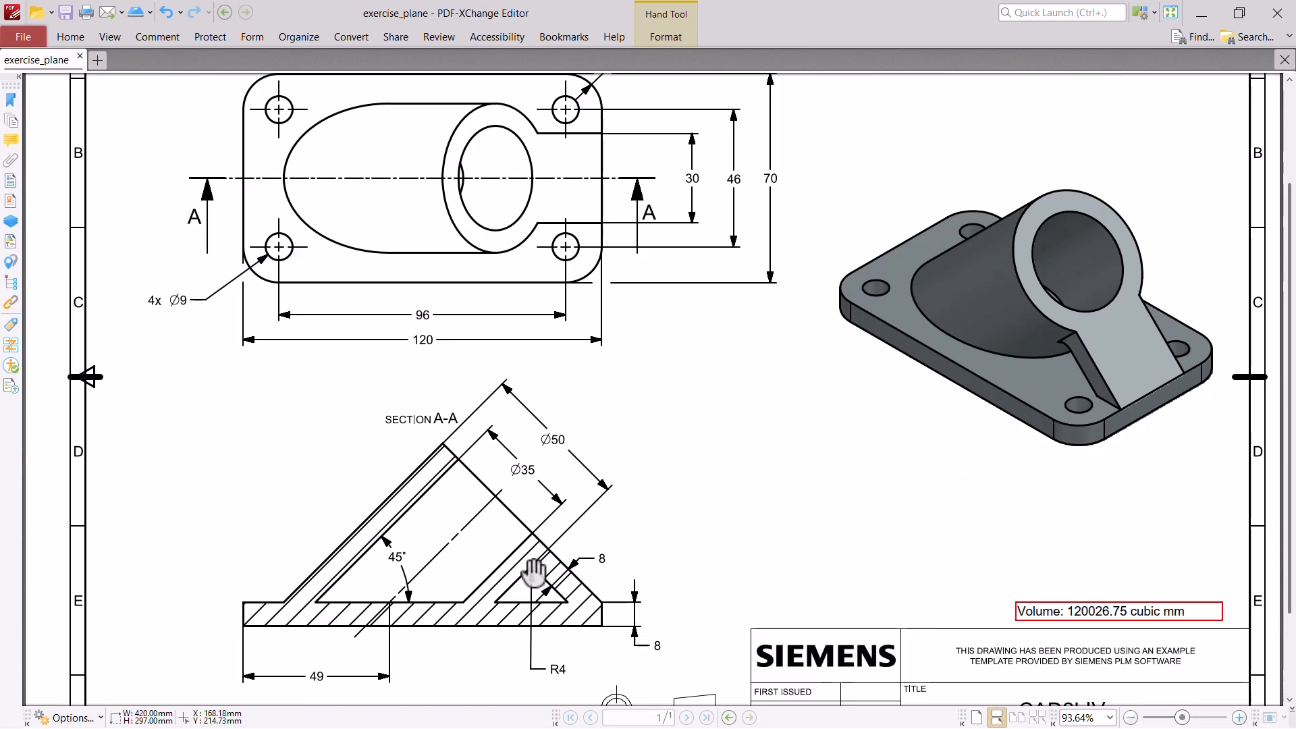
{"action": "scroll", "coordinate": [1019, 482], "scroll_direction": "up", "scroll_amount": 2}
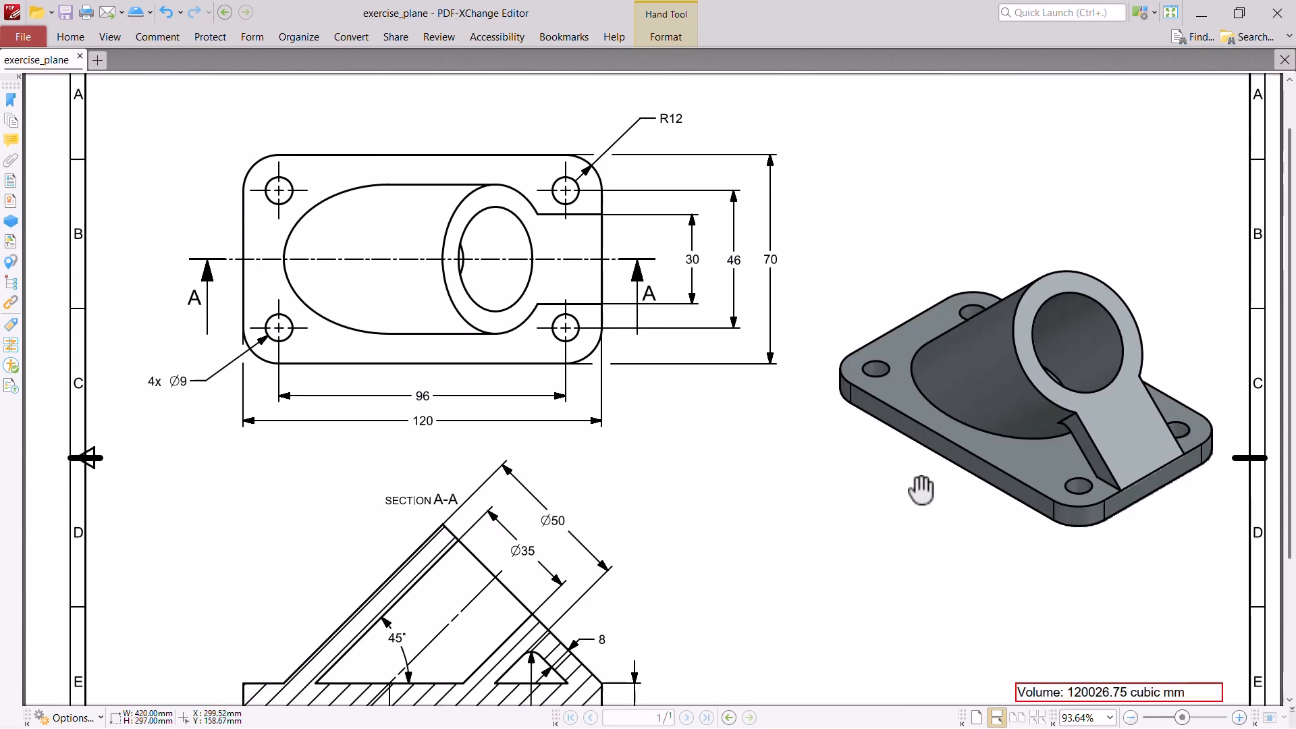
{"action": "scroll", "coordinate": [921, 492], "scroll_direction": "down", "scroll_amount": 1, "text": "ctrl"}
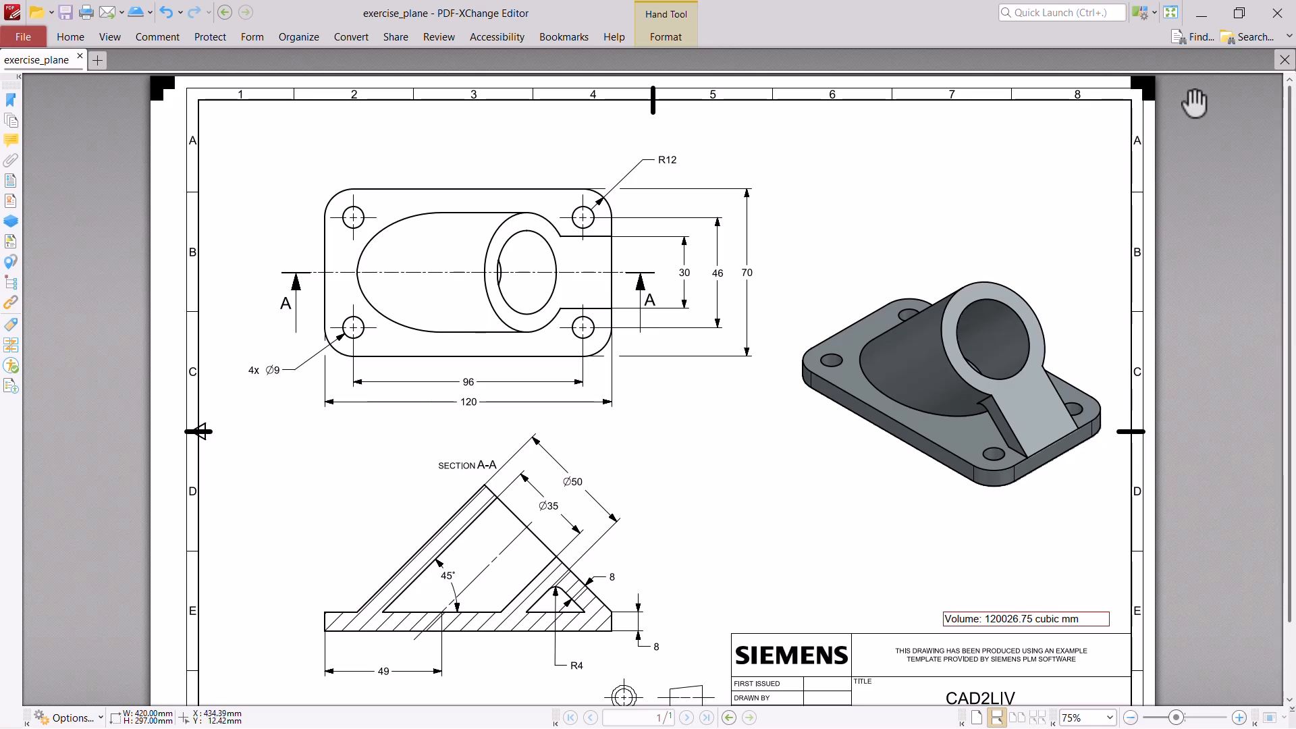
Reduce the drawing window to a compact size over NX and zoom the page to 66.7% to see the views
{"action": "left_click", "coordinate": [1239, 12]}
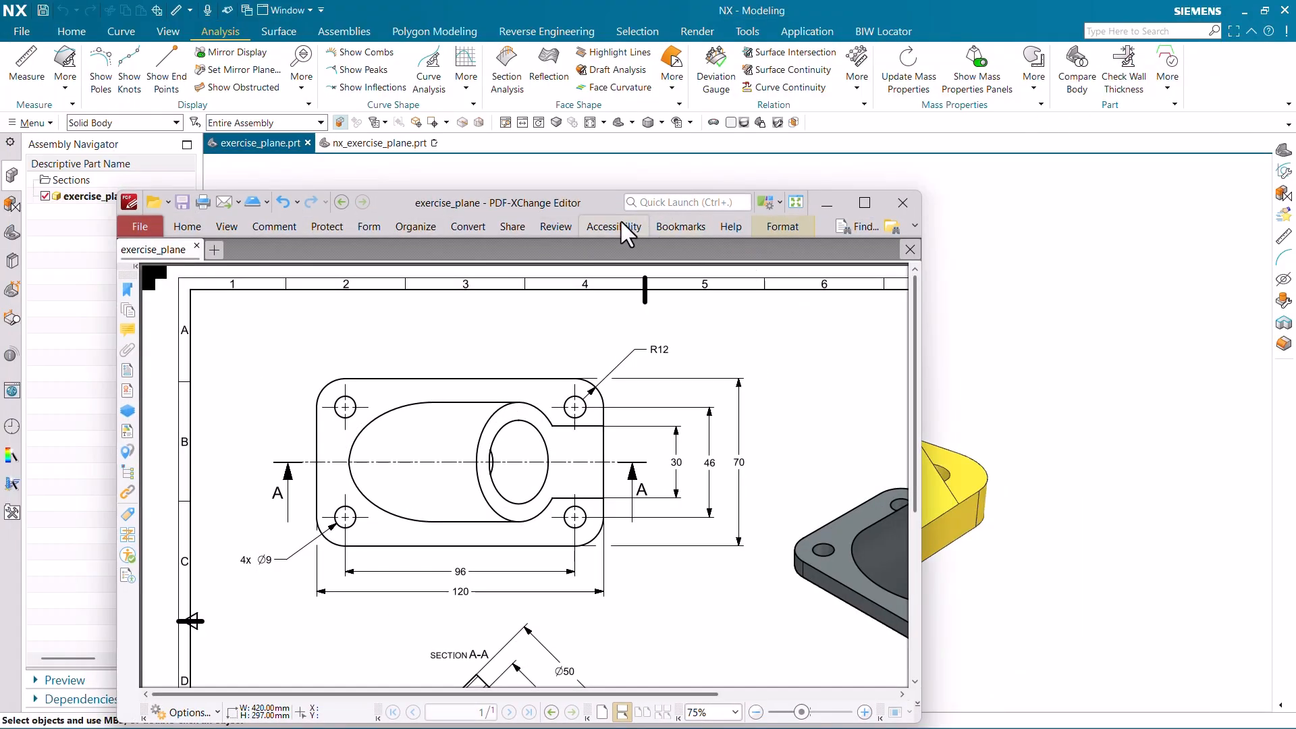
{"action": "left_click_drag", "start_coordinate": [621, 209], "coordinate": [576, 105]}
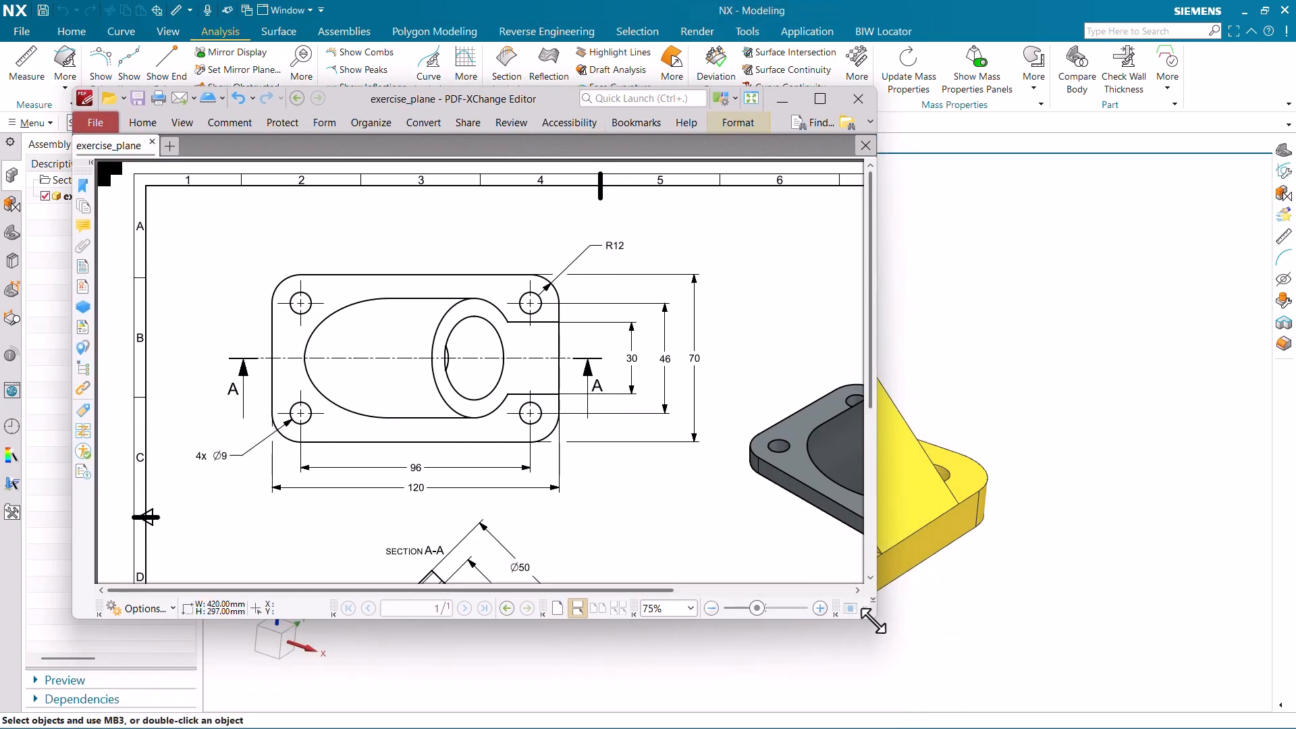
{"action": "left_click_drag", "start_coordinate": [873, 620], "coordinate": [588, 642]}
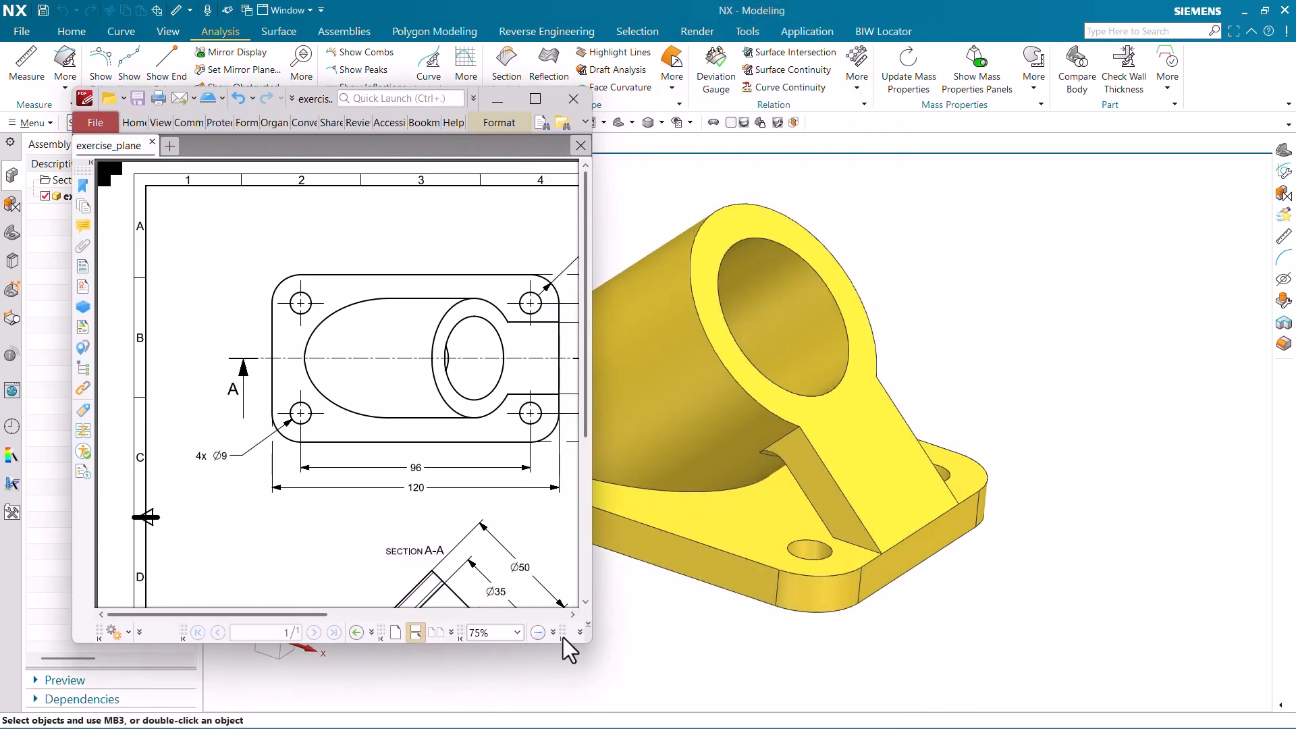
{"action": "mouse_move", "coordinate": [318, 613]}
{"action": "left_mouse_down"}
{"action": "mouse_move", "coordinate": [371, 616]}
{"action": "mouse_move", "coordinate": [356, 614]}
{"action": "left_mouse_up"}
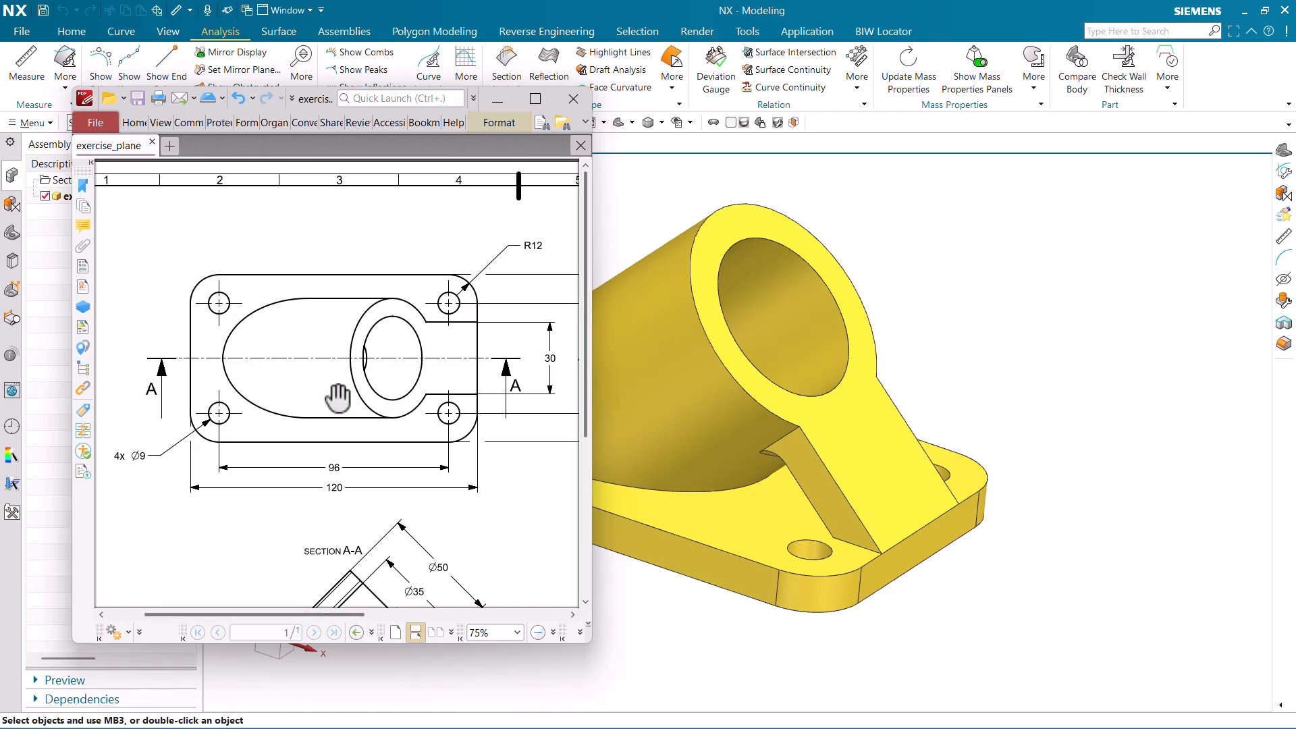
{"action": "scroll", "coordinate": [338, 398], "scroll_direction": "down", "scroll_amount": 2, "text": "ctrl"}
{"action": "scroll", "coordinate": [446, 283], "scroll_direction": "up", "scroll_amount": 1, "text": "ctrl"}
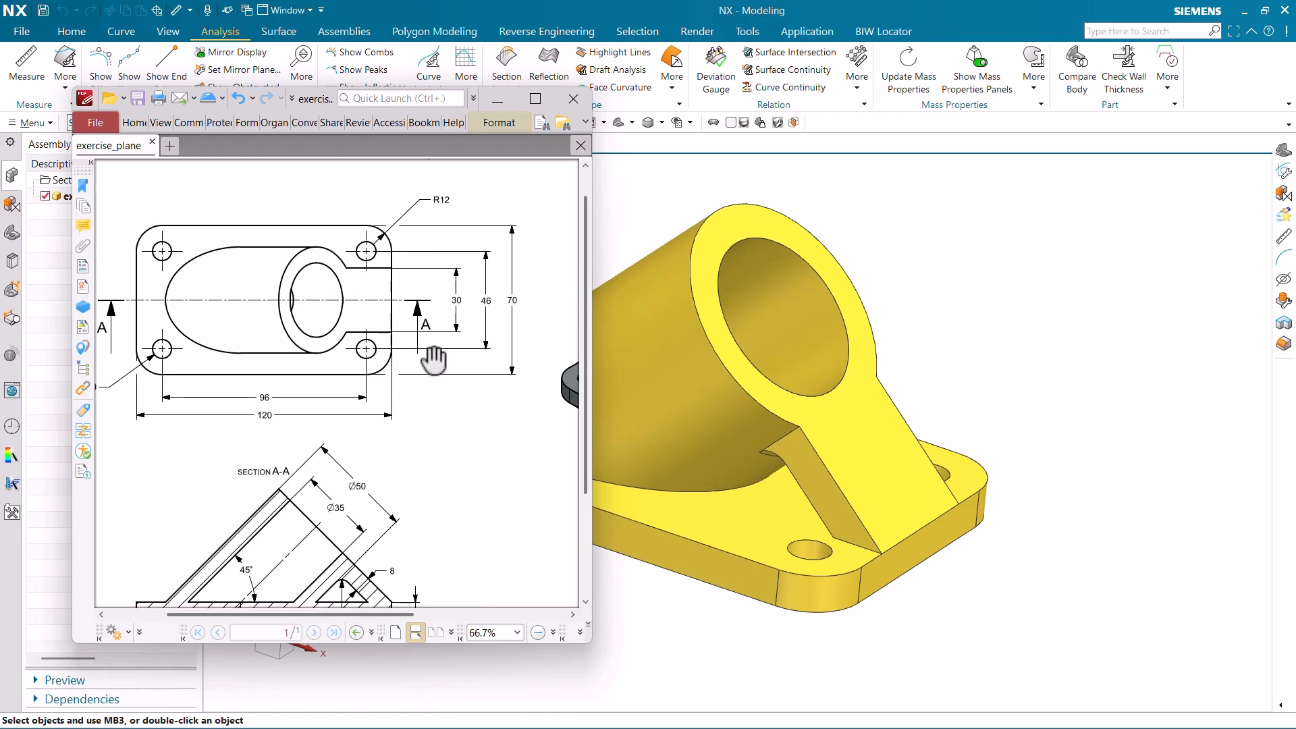
Keep the drawing window always on top, activate the Pencil tool for markups and zoom the page out to 50%
{"action": "key", "text": "ctrl+super+t"}
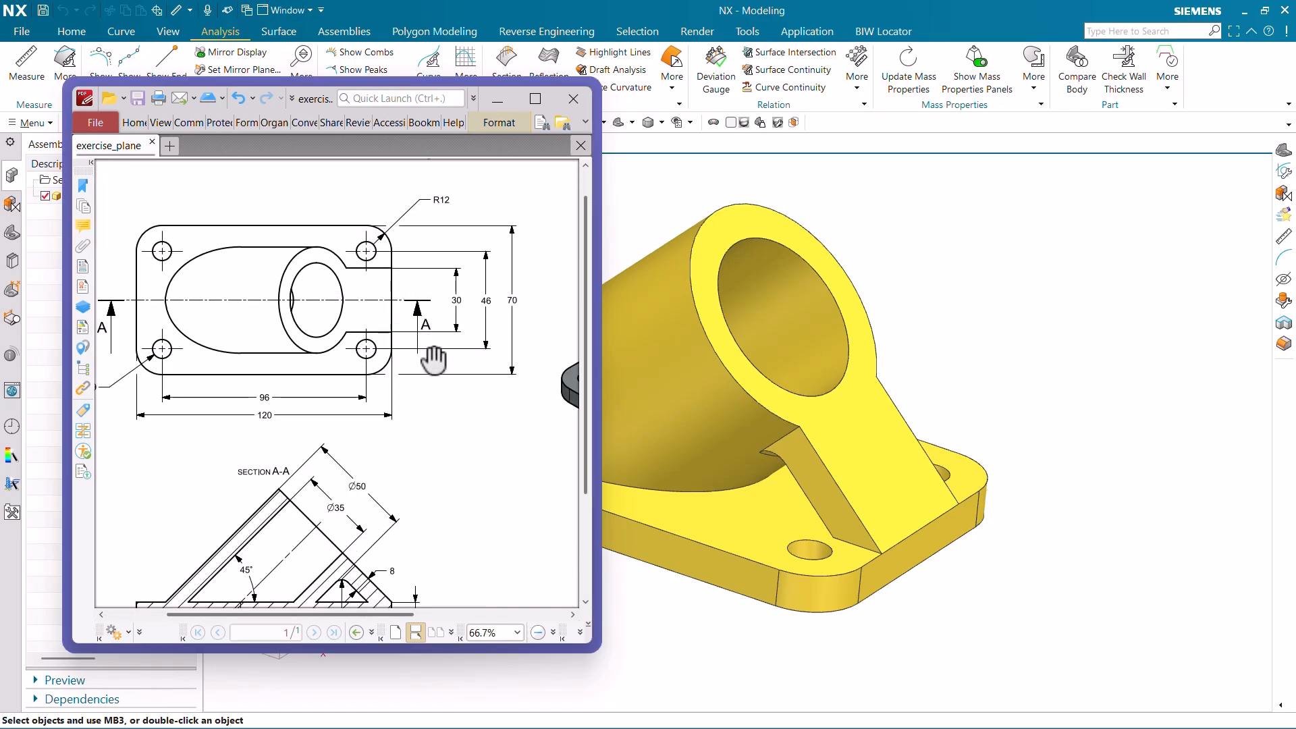
{"action": "left_click", "coordinate": [188, 122]}
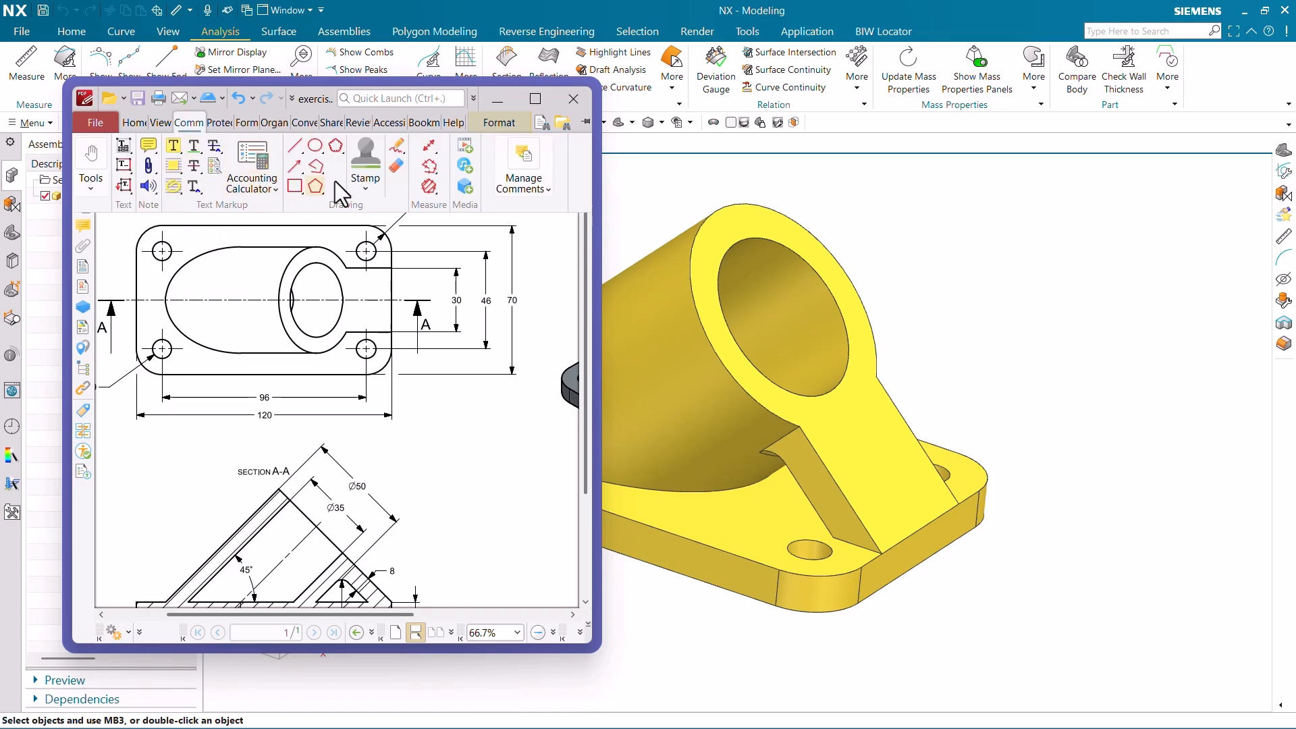
{"action": "left_click", "coordinate": [397, 147]}
{"action": "scroll", "coordinate": [469, 426], "scroll_direction": "down", "scroll_amount": 1, "text": "ctrl"}
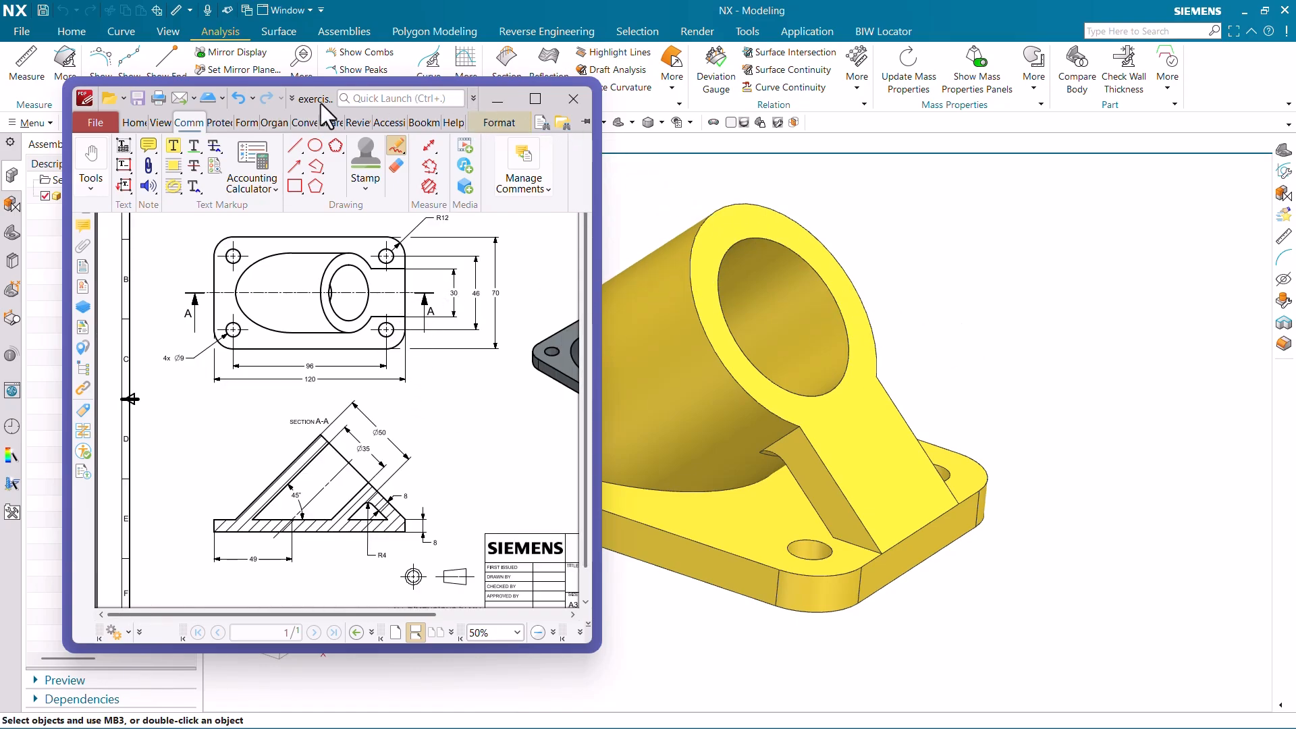
Make nx_exercise_plane.prt the active part in NX and park the shrunken drawing window over an unused corner of the graphics area
{"action": "left_click_drag", "start_coordinate": [314, 104], "coordinate": [261, 216]}
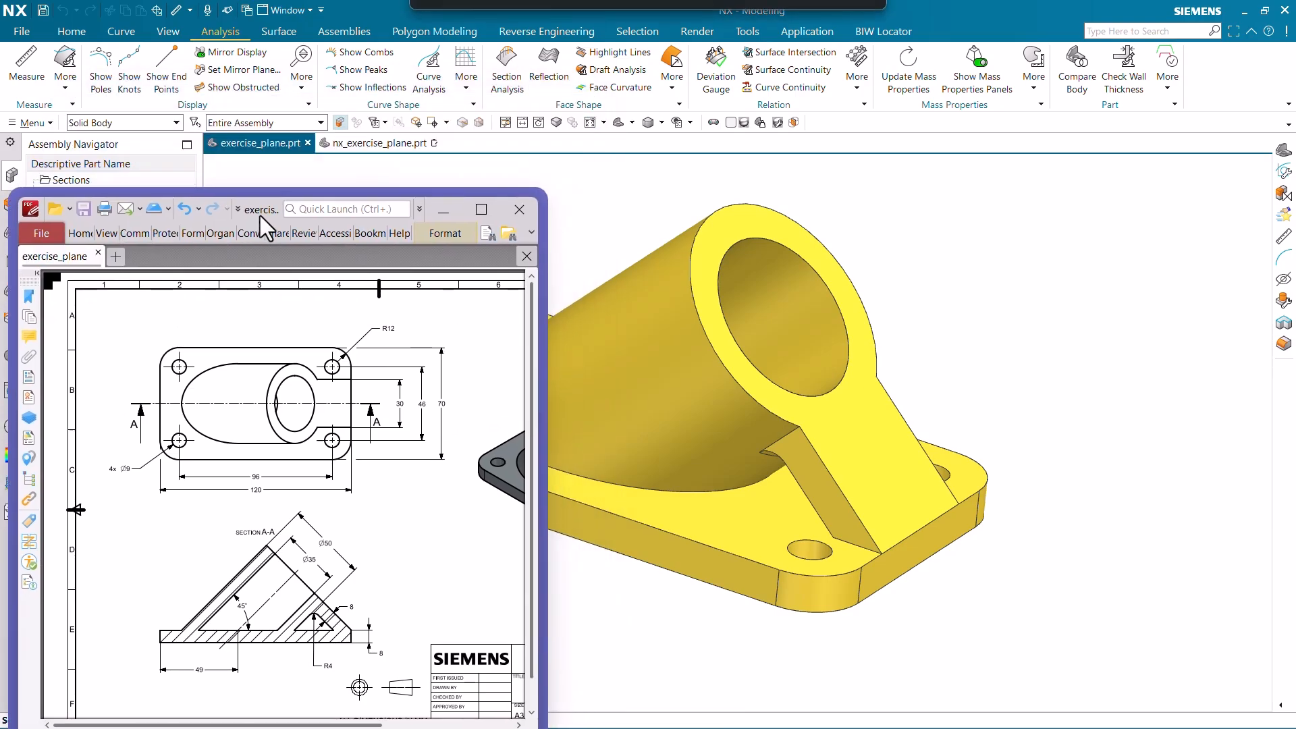
{"action": "left_click", "coordinate": [380, 147]}
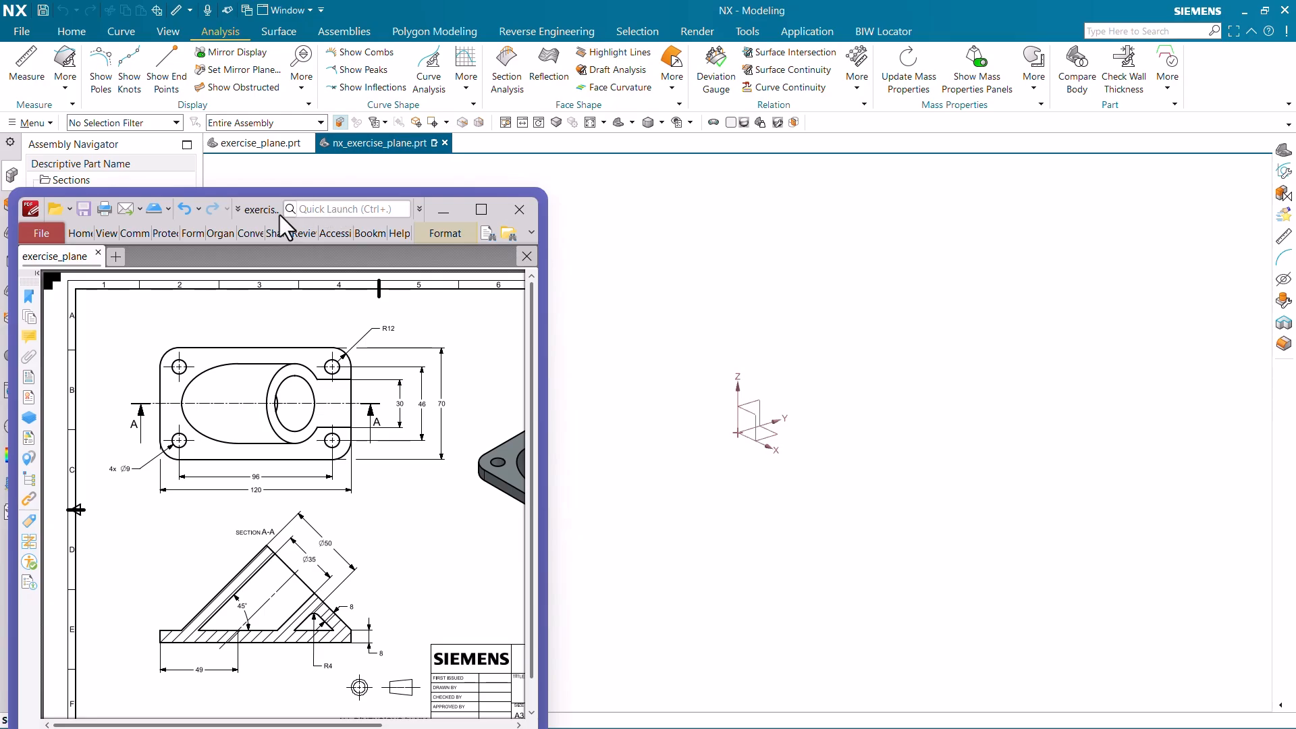
{"action": "left_click_drag", "start_coordinate": [264, 216], "coordinate": [376, 121]}
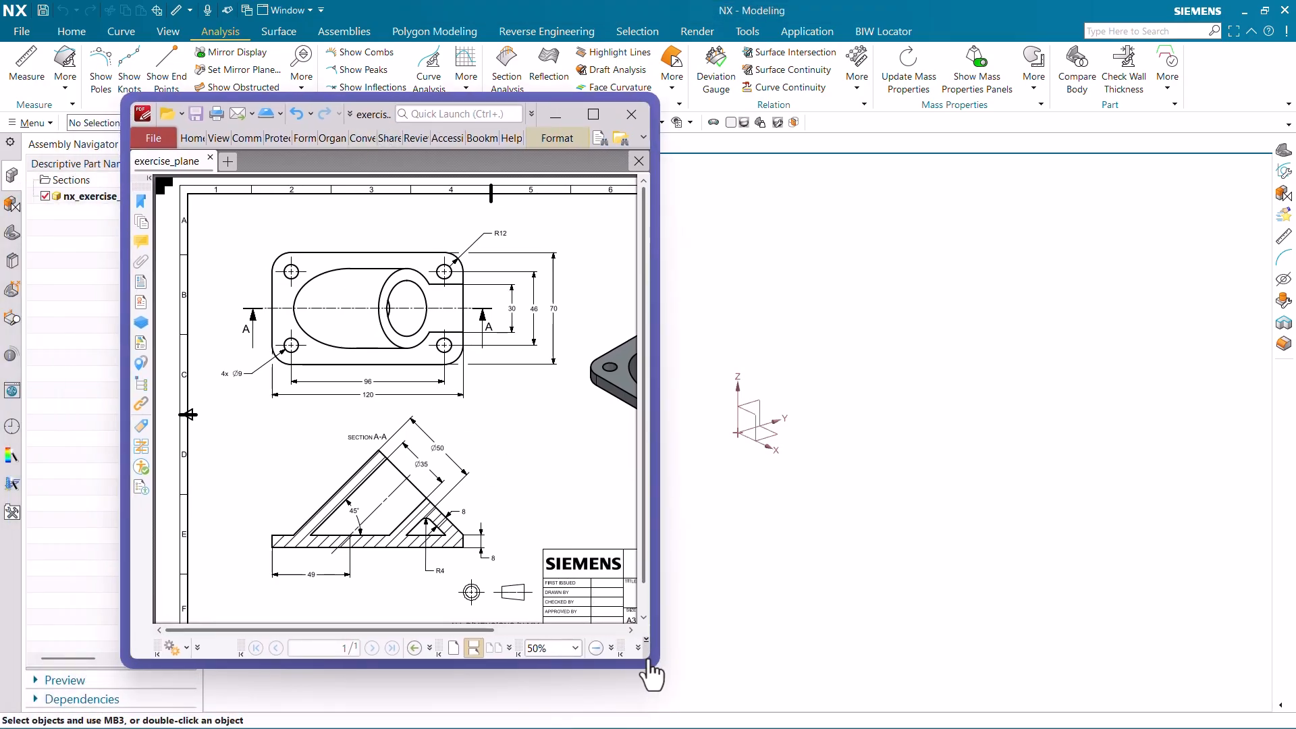
{"action": "mouse_move", "coordinate": [651, 664]}
{"action": "left_mouse_down"}
{"action": "mouse_move", "coordinate": [561, 471]}
{"action": "mouse_move", "coordinate": [599, 456]}
{"action": "left_mouse_up"}
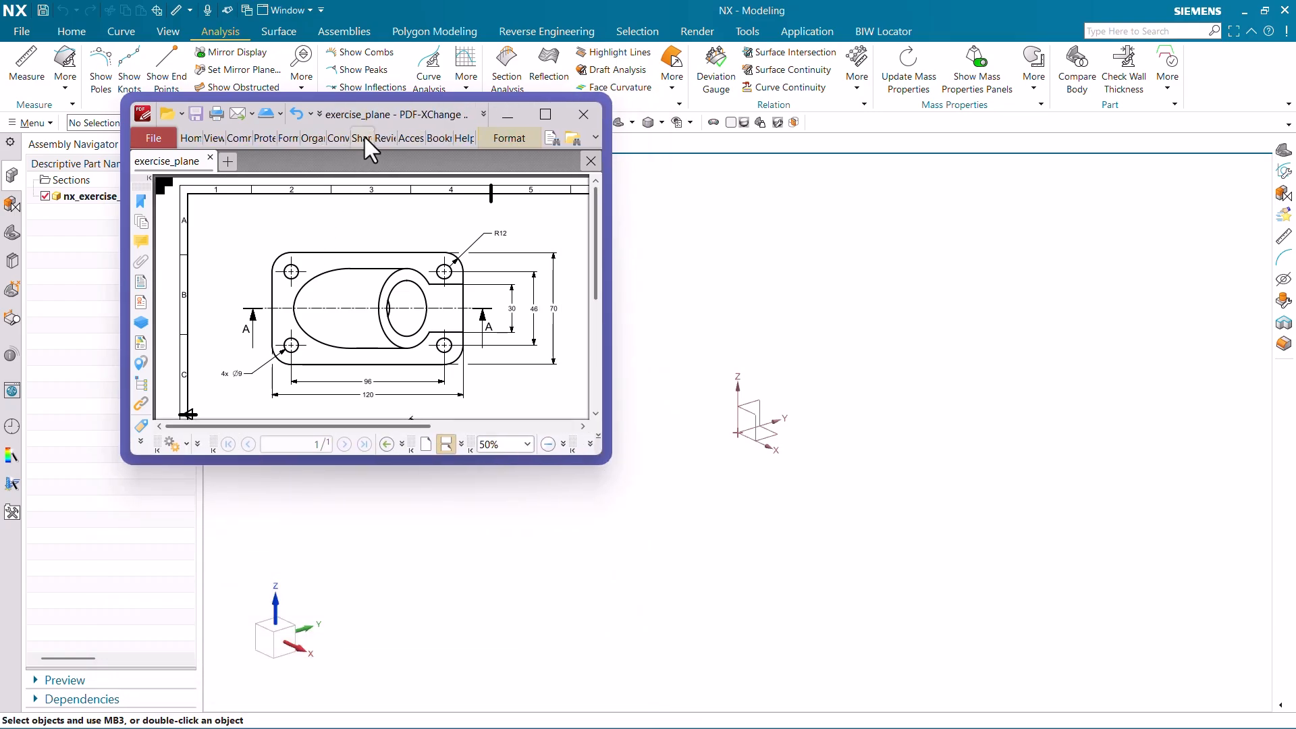
{"action": "left_click_drag", "start_coordinate": [359, 116], "coordinate": [1046, 31]}
Display the part's model history, start an Extrude and open its section sketch on the XY datum plane
{"action": "scroll", "coordinate": [454, 510], "scroll_direction": "down", "scroll_amount": 4}
{"action": "scroll", "coordinate": [676, 442], "scroll_direction": "up", "scroll_amount": 3}
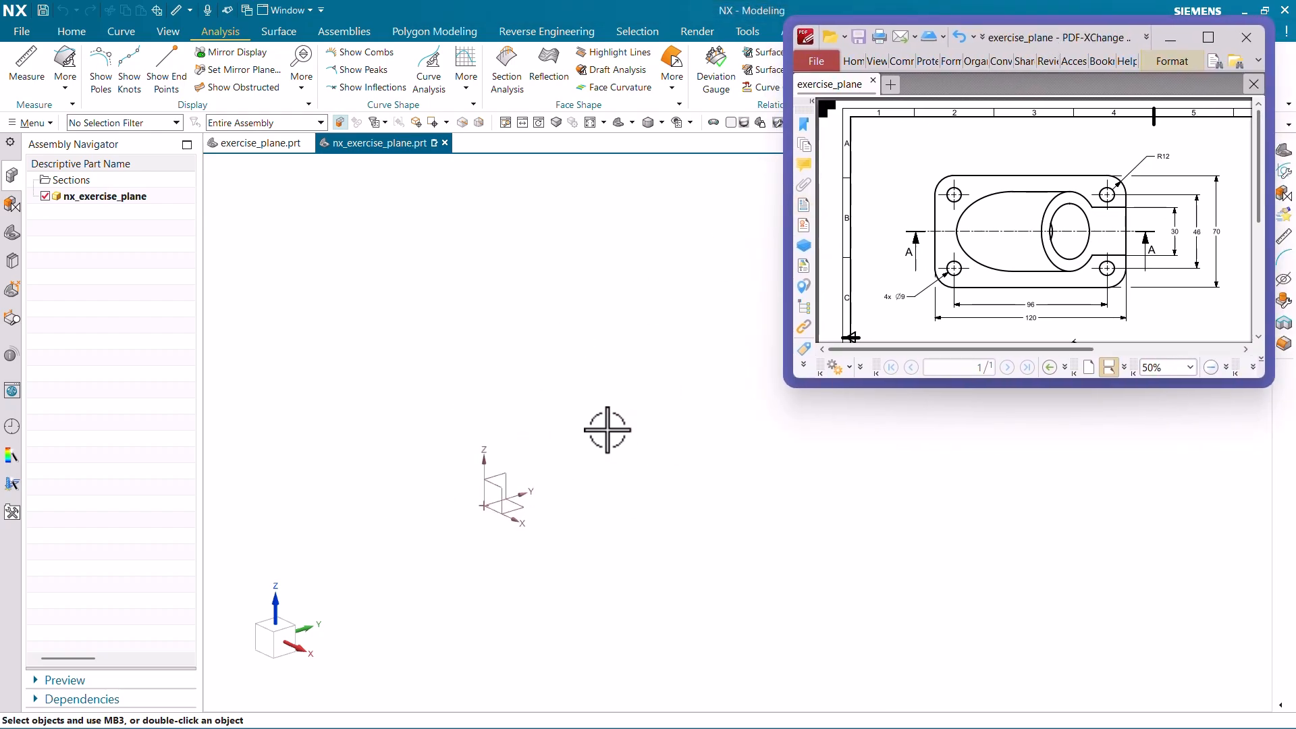
{"action": "scroll", "coordinate": [581, 428], "scroll_direction": "down", "scroll_amount": 1}
{"action": "scroll", "coordinate": [441, 531], "scroll_direction": "up", "scroll_amount": 2}
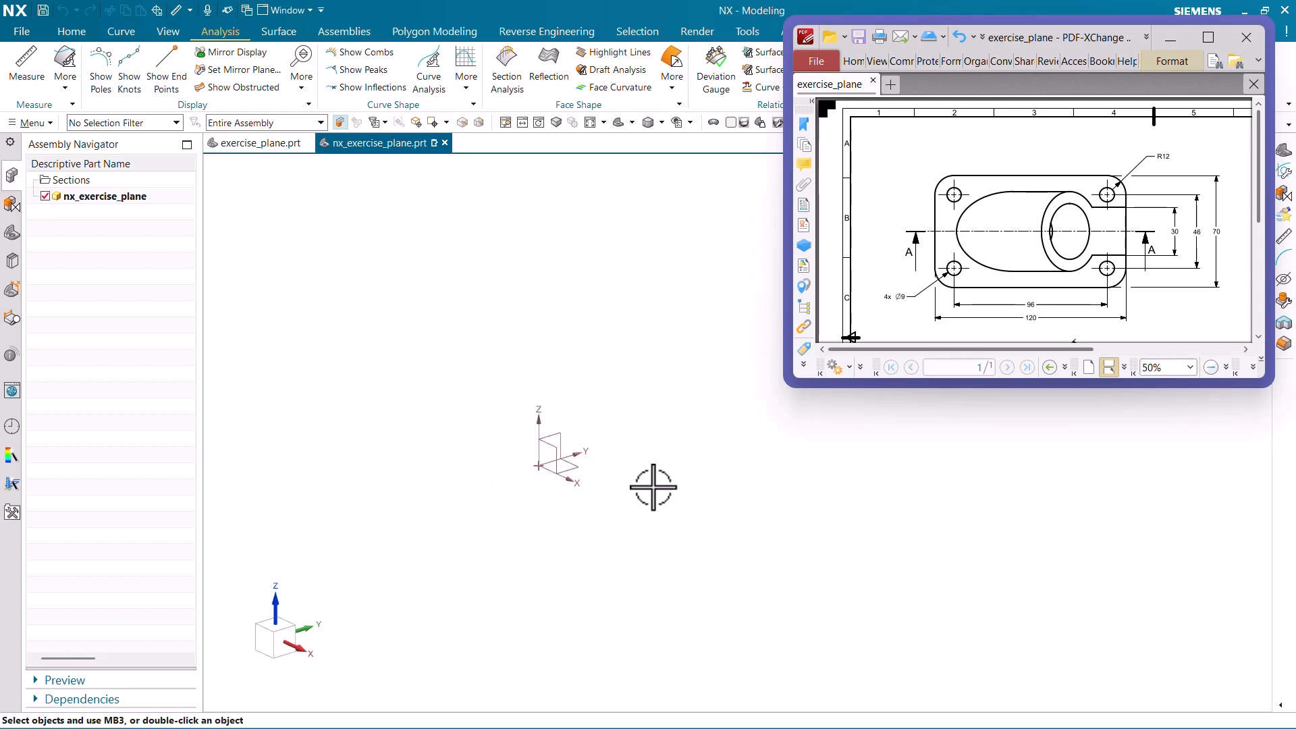
{"action": "left_click", "coordinate": [12, 234]}
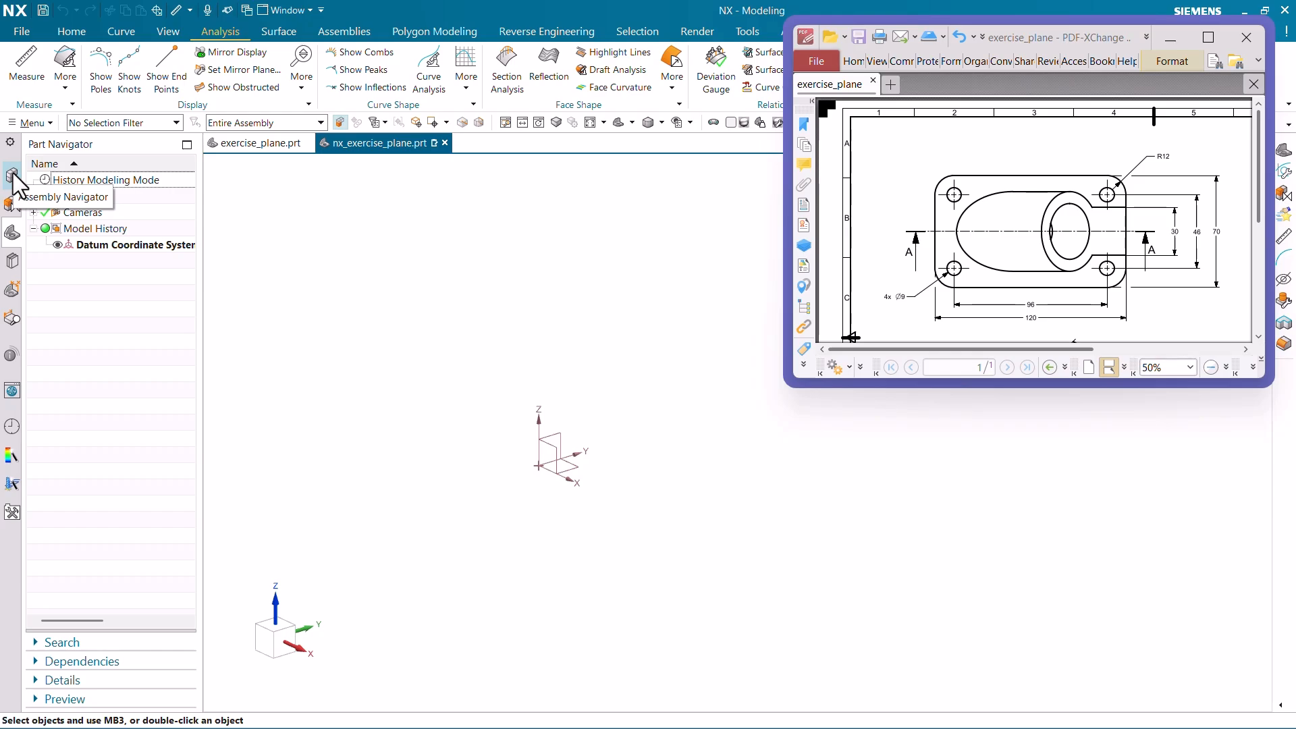
{"action": "left_click", "coordinate": [70, 33]}
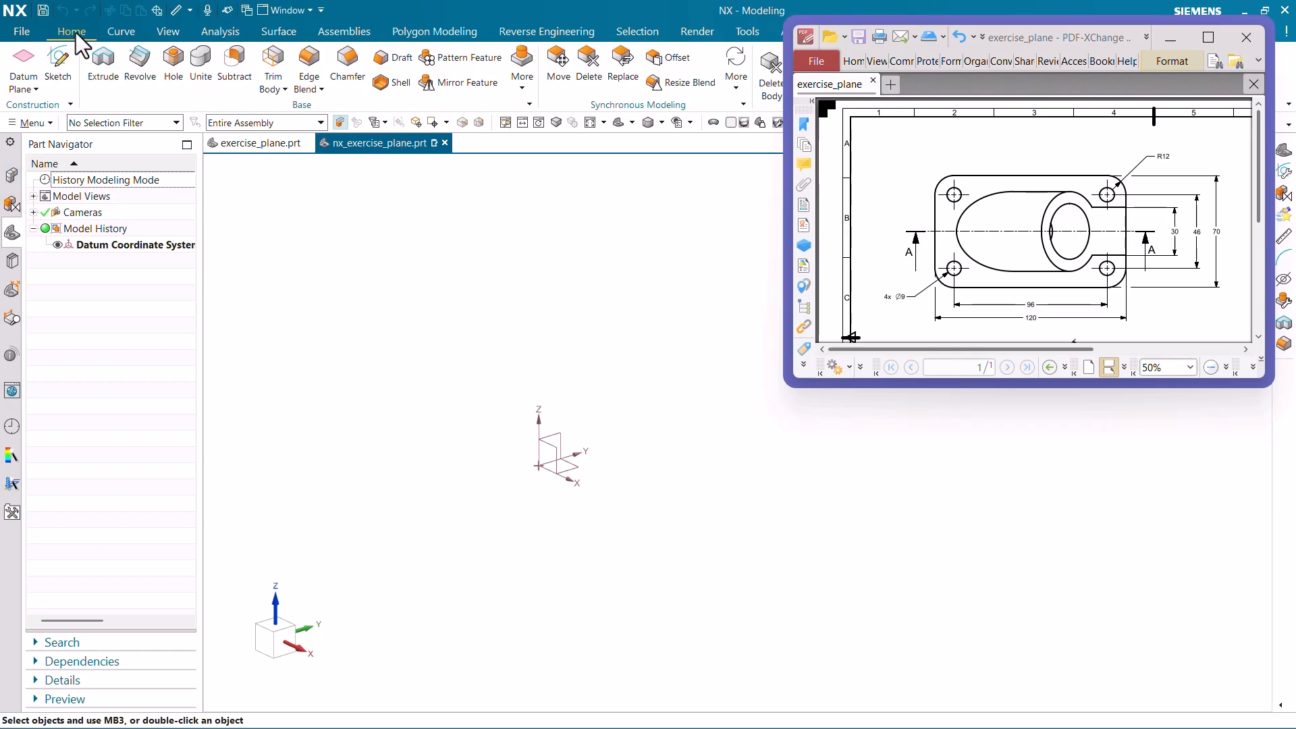
{"action": "left_click", "coordinate": [102, 59]}
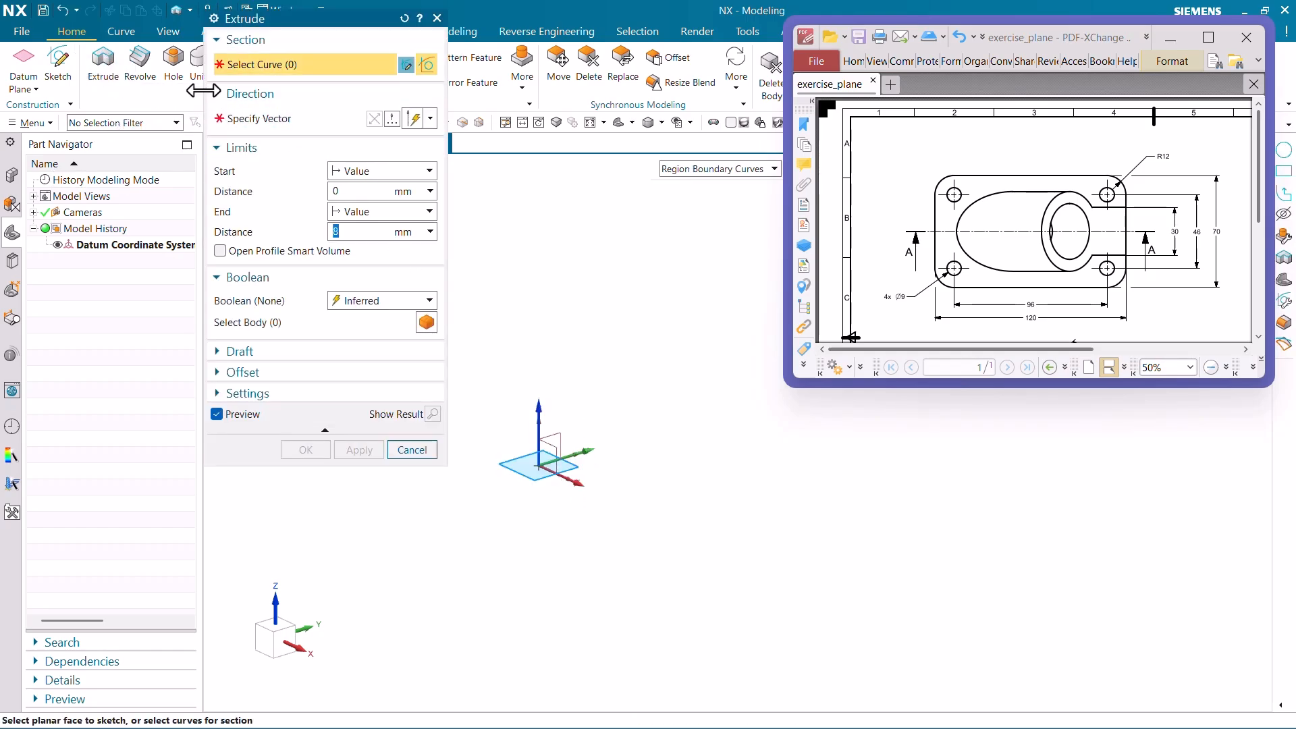
{"action": "left_click", "coordinate": [573, 472]}
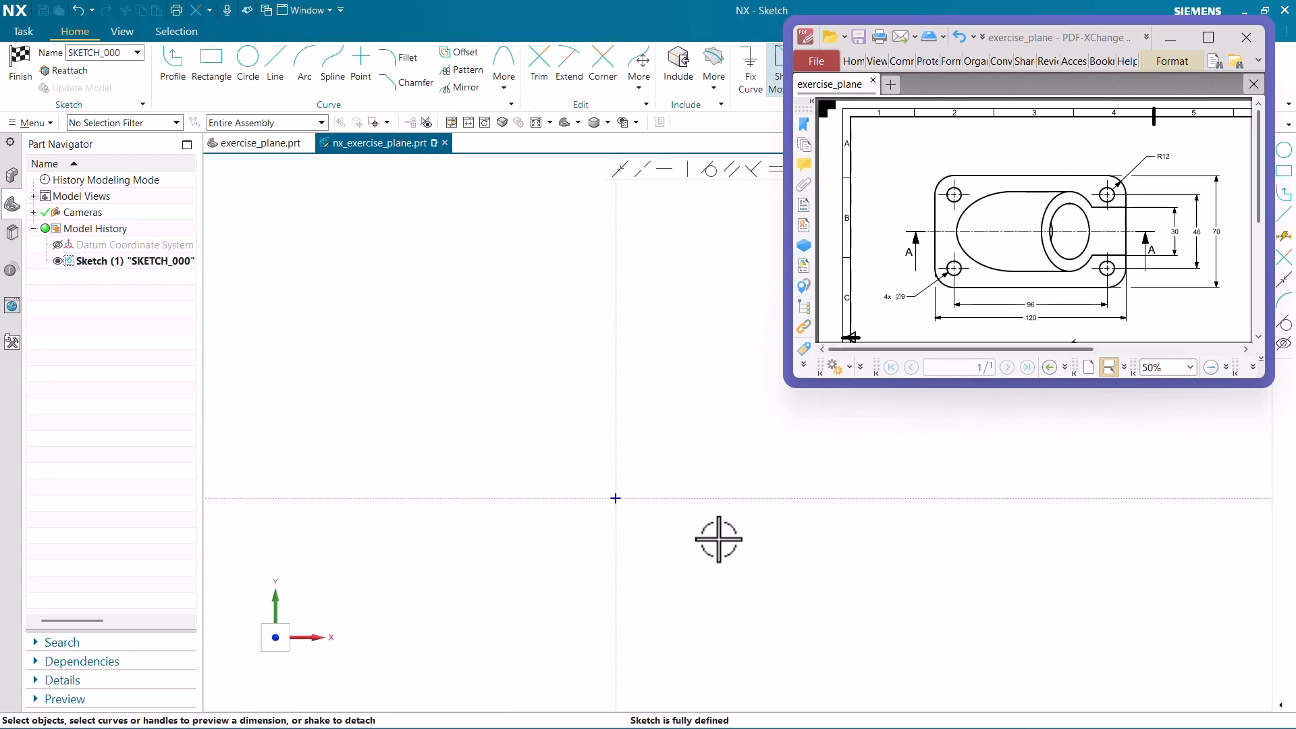
Sketch a horizontal center-based rectangle about 303 mm wide, centered on the sketch origin
{"action": "left_click", "coordinate": [223, 86]}
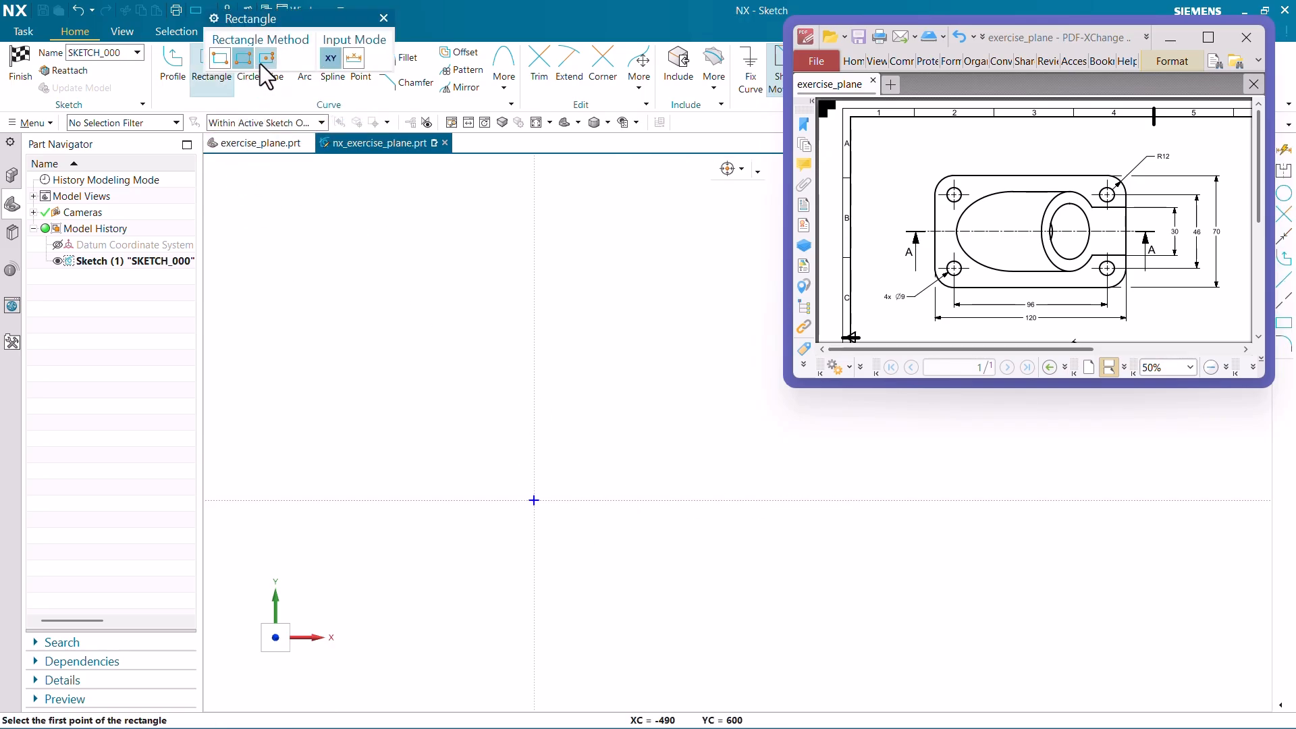
{"action": "left_click", "coordinate": [266, 59]}
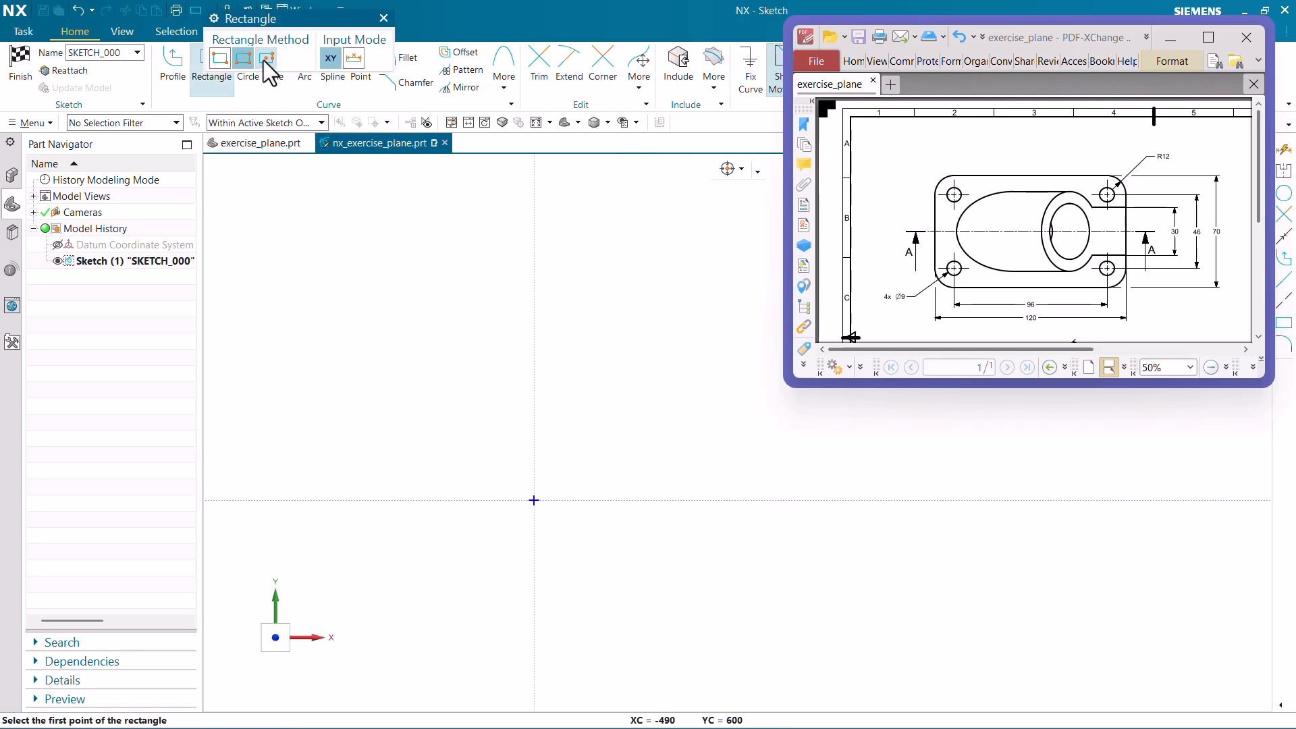
{"action": "left_click", "coordinate": [533, 500]}
{"action": "left_click", "coordinate": [617, 498]}
{"action": "left_click", "coordinate": [619, 447]}
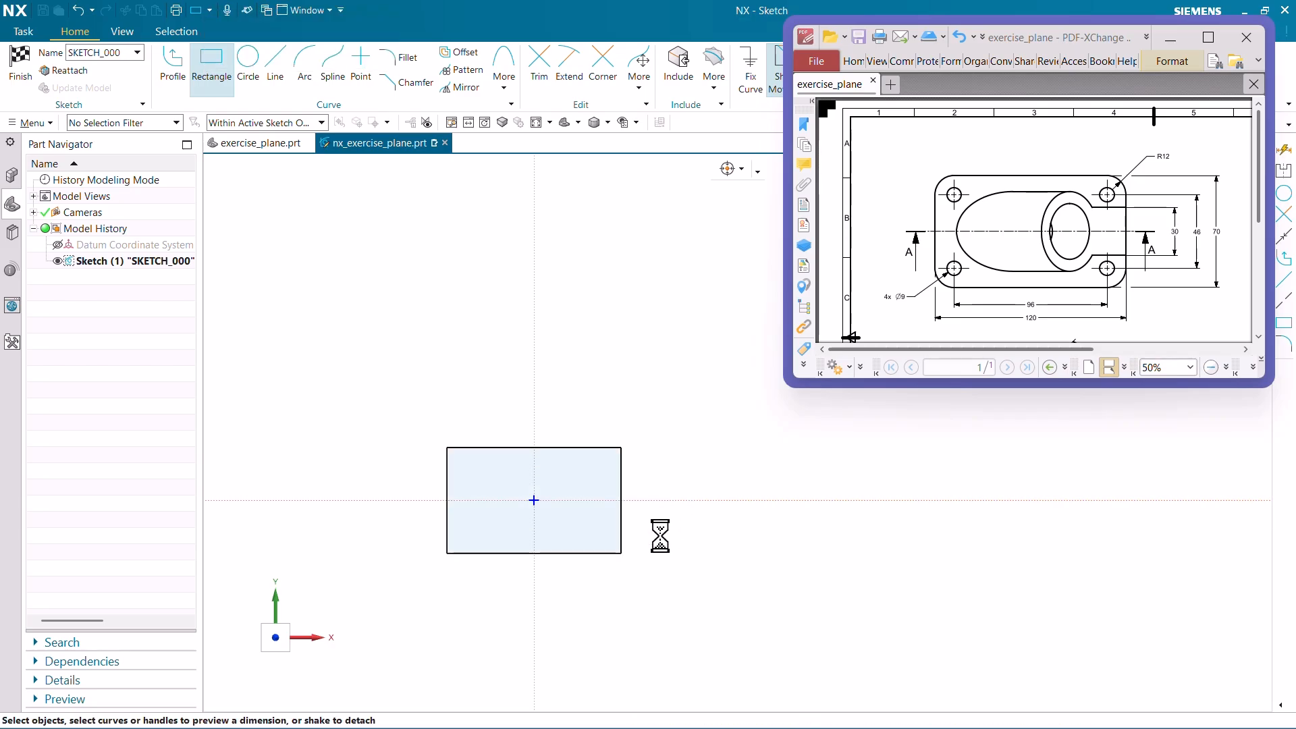
Dimension the rectangle's width at 120 mm and scale the entire sketch to it
{"action": "left_click", "coordinate": [565, 540]}
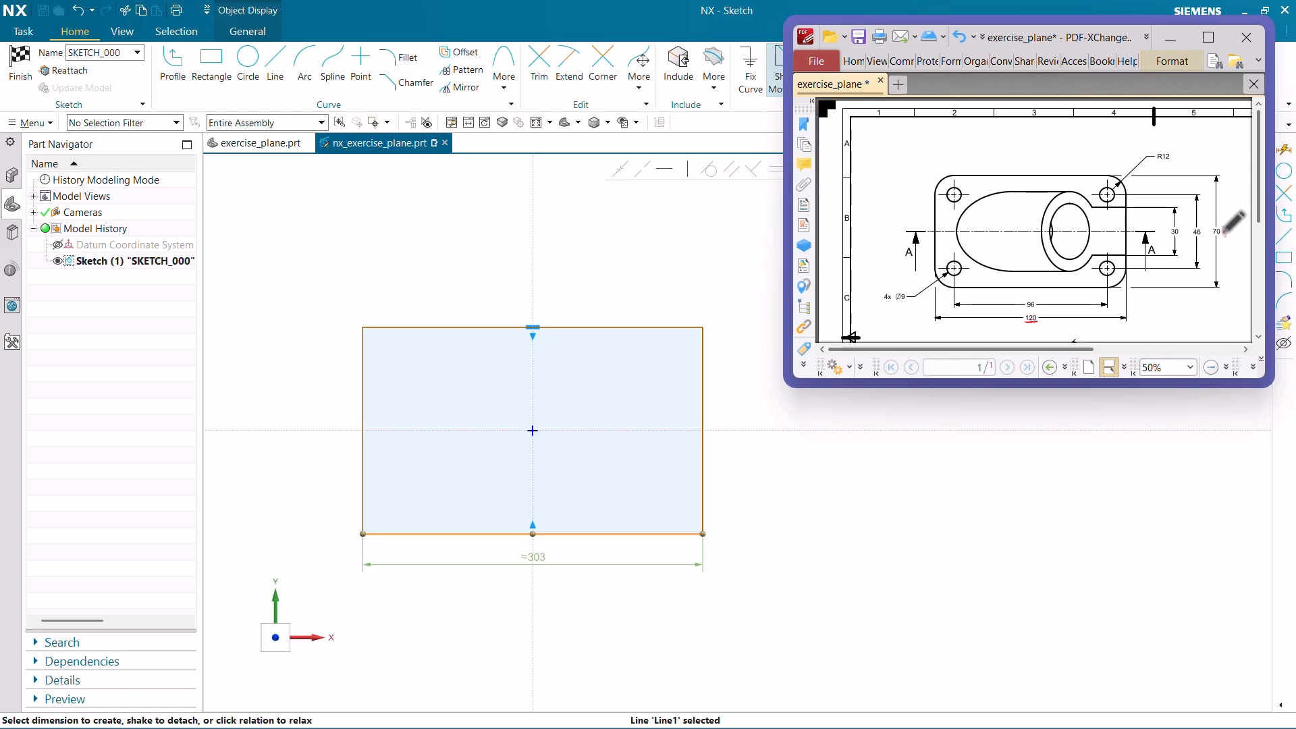
{"action": "left_click", "coordinate": [535, 561]}
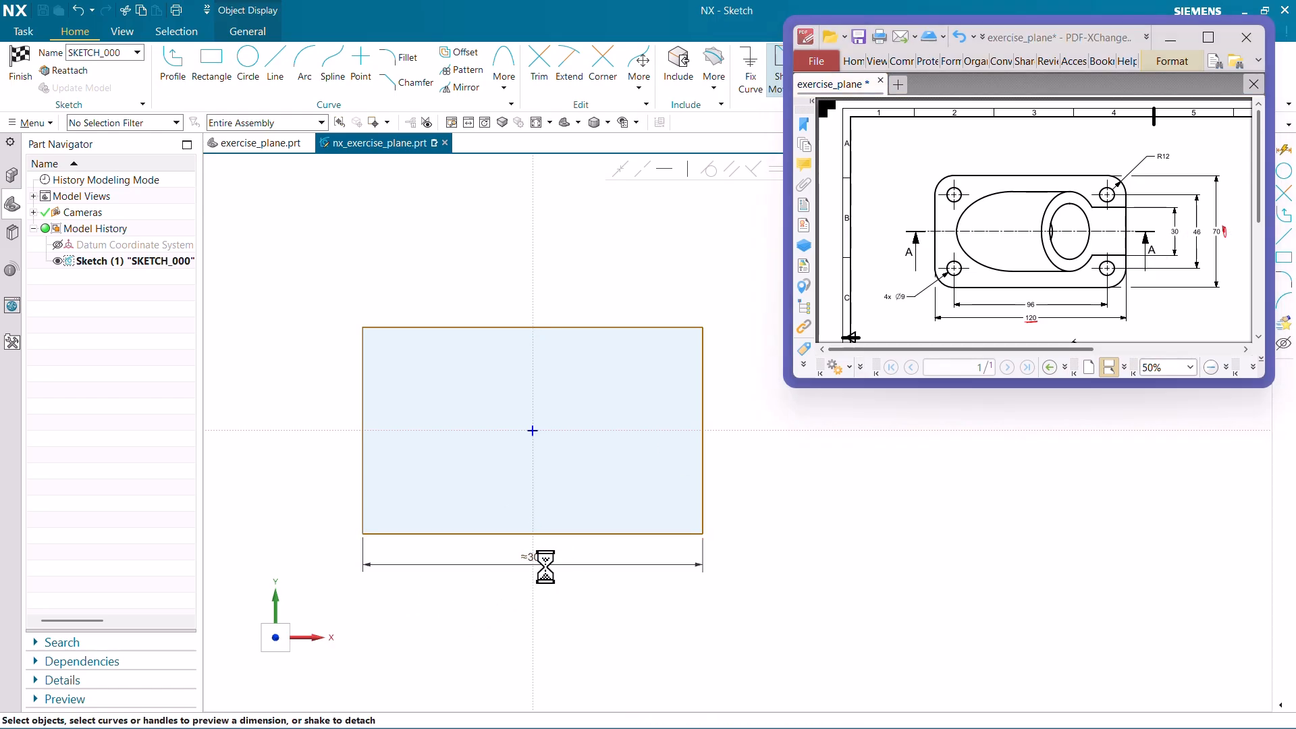
{"action": "type", "text": "120"}
{"action": "key", "text": "Return"}
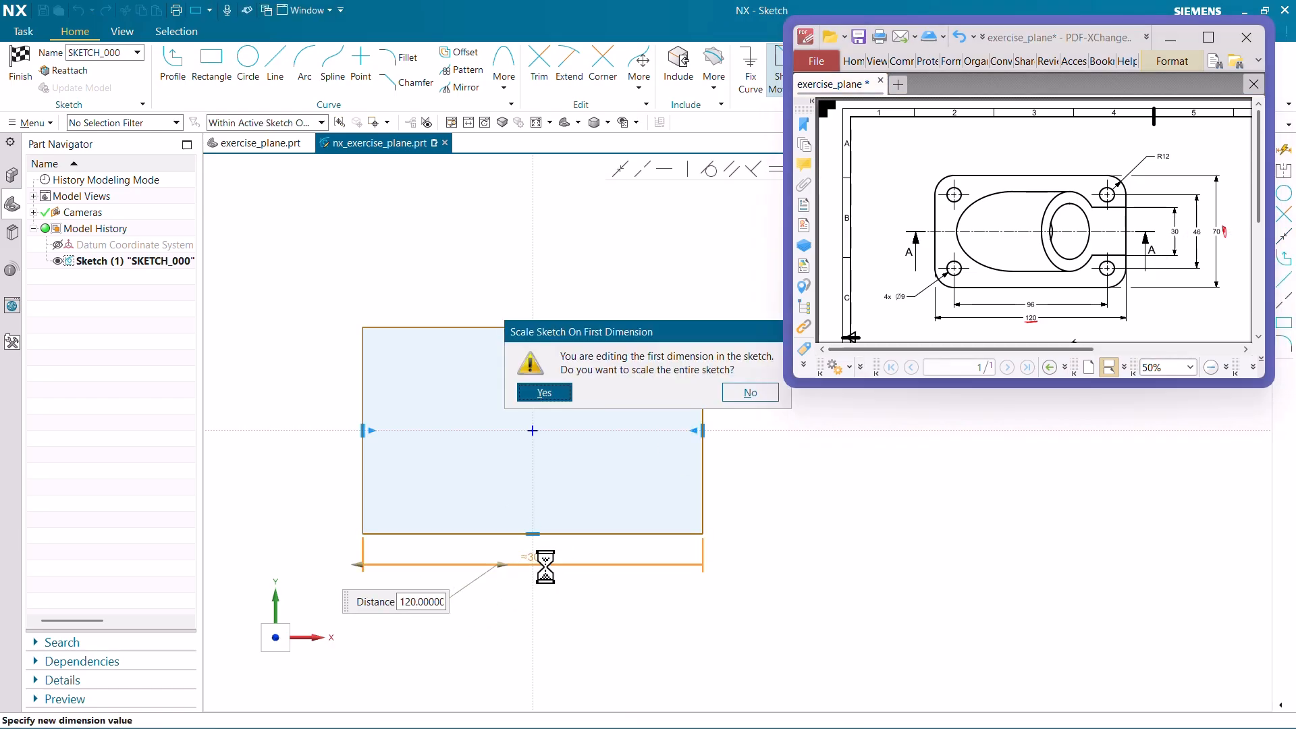
{"action": "left_click", "coordinate": [561, 392]}
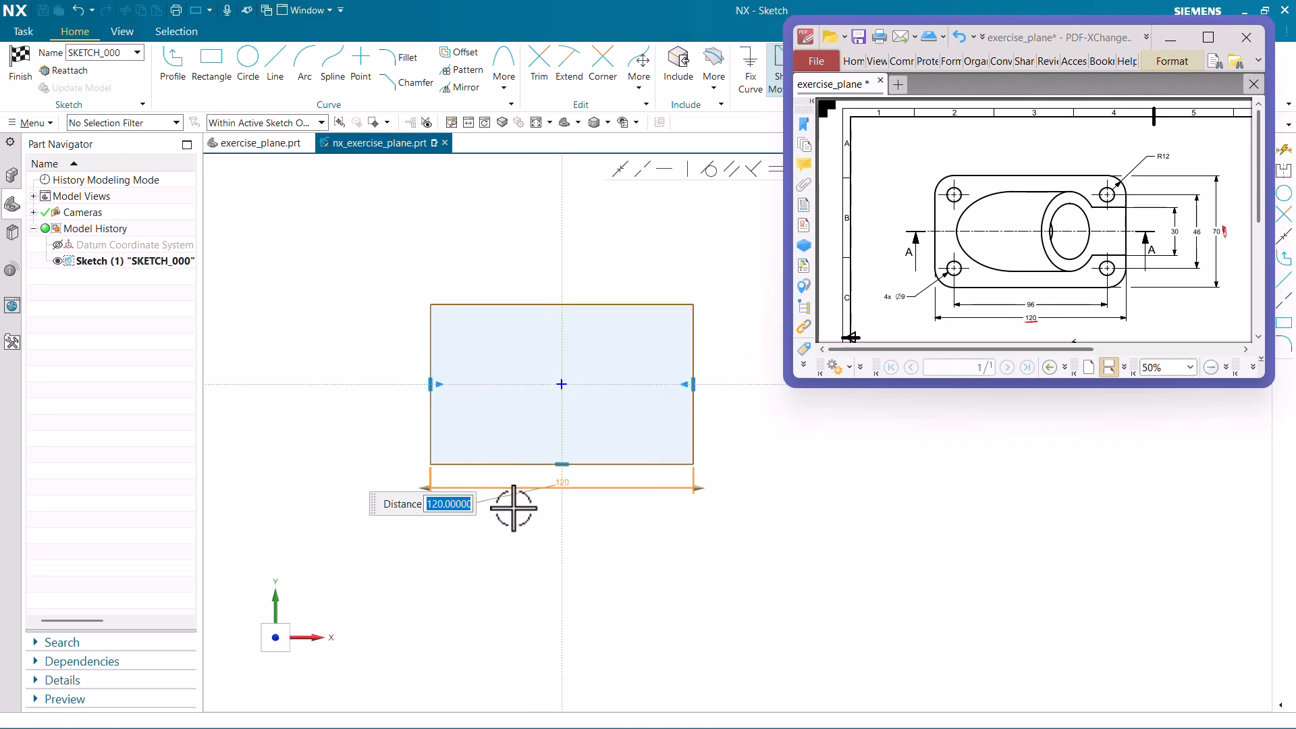
Dimension the rectangle's height at 70 mm and finish the section sketch
{"action": "left_click", "coordinate": [432, 412]}
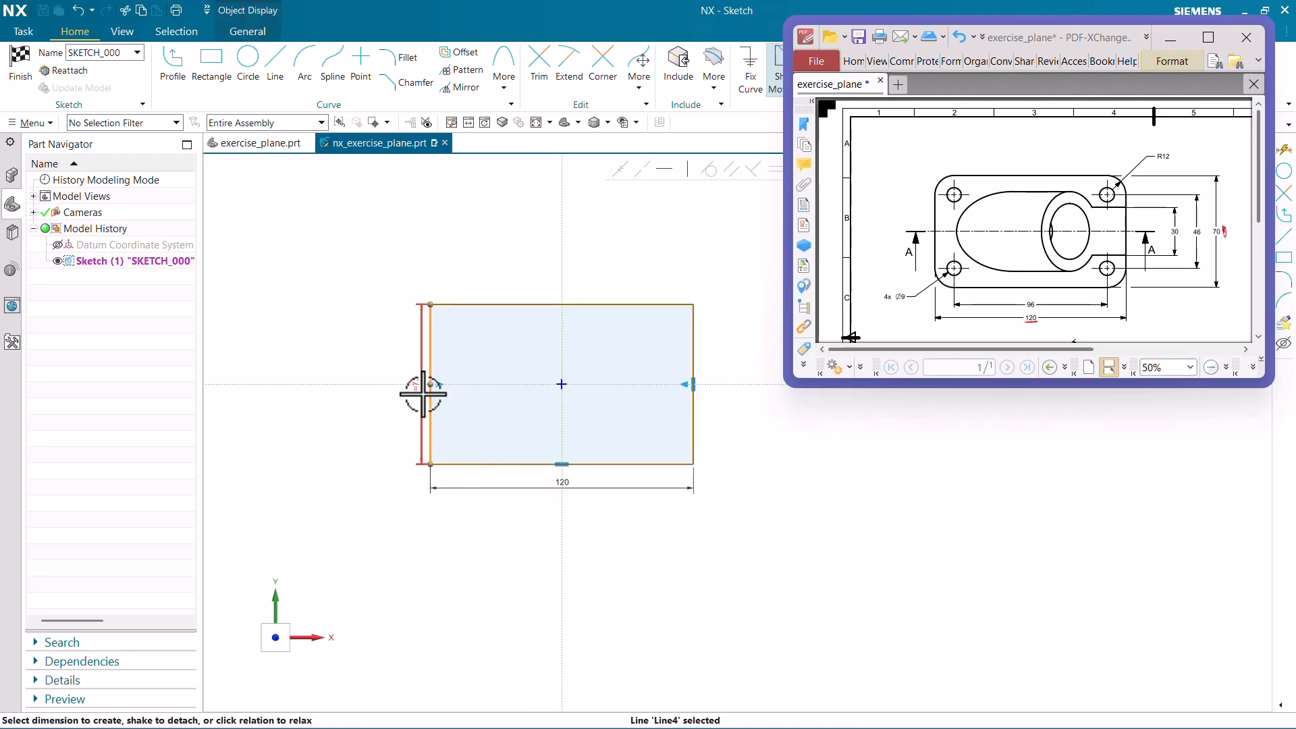
{"action": "left_click", "coordinate": [422, 395]}
{"action": "type", "text": "70"}
{"action": "key", "text": "Return"}
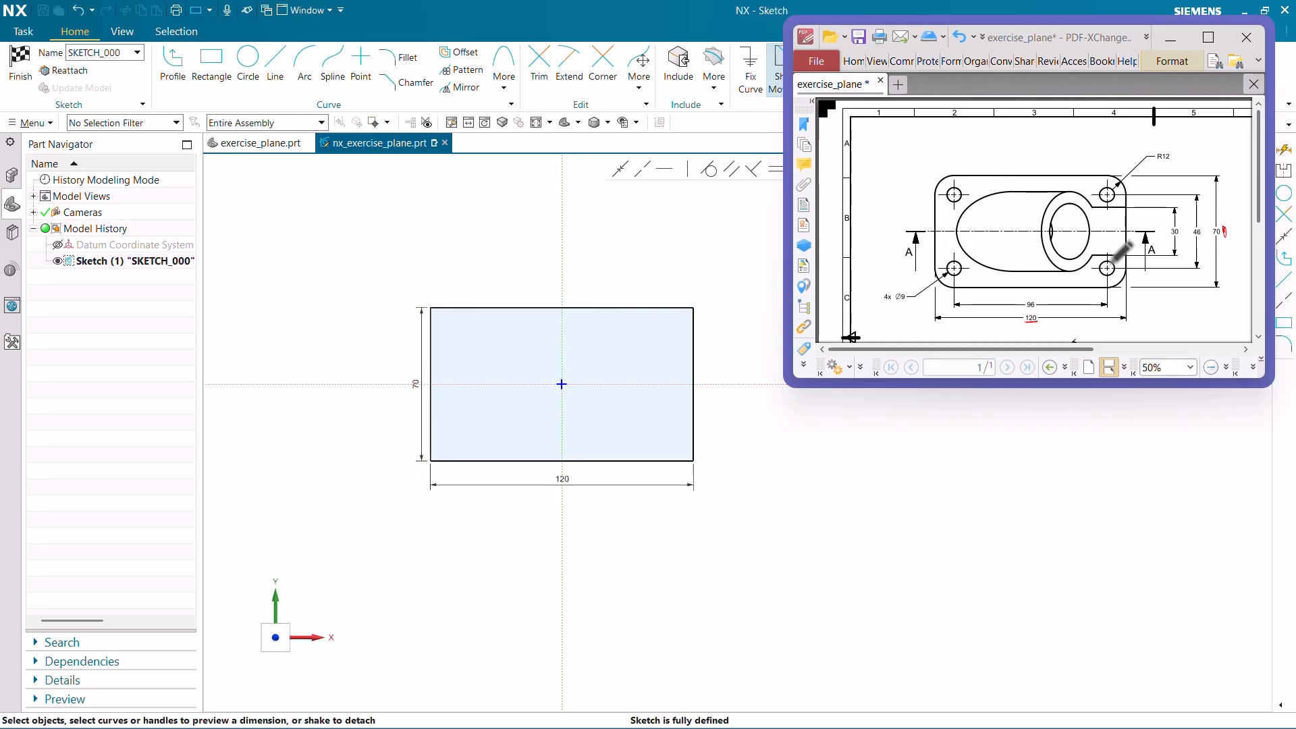
{"action": "left_click", "coordinate": [20, 64]}
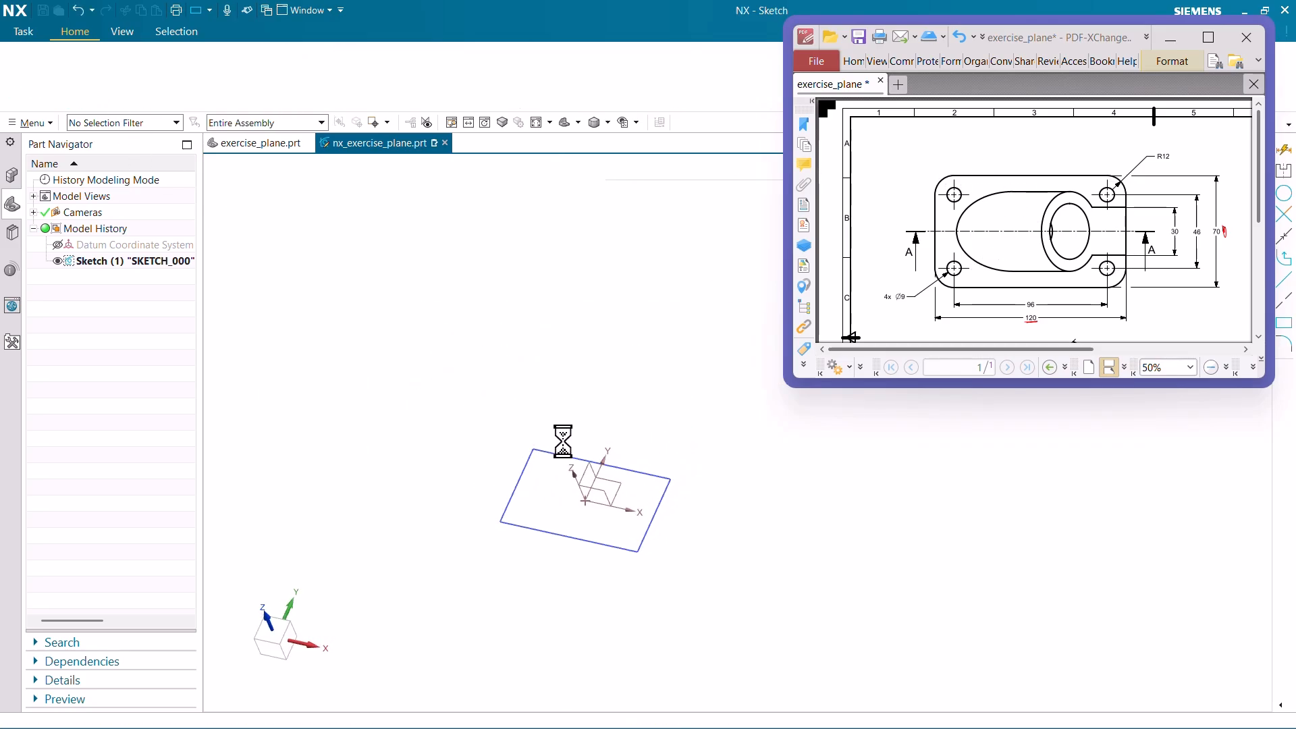
Check the base plate's thickness in section A-A of the drawing and extrude the rectangle from 0 to 8 mm
{"action": "scroll", "coordinate": [1078, 236], "scroll_direction": "down", "scroll_amount": 3}
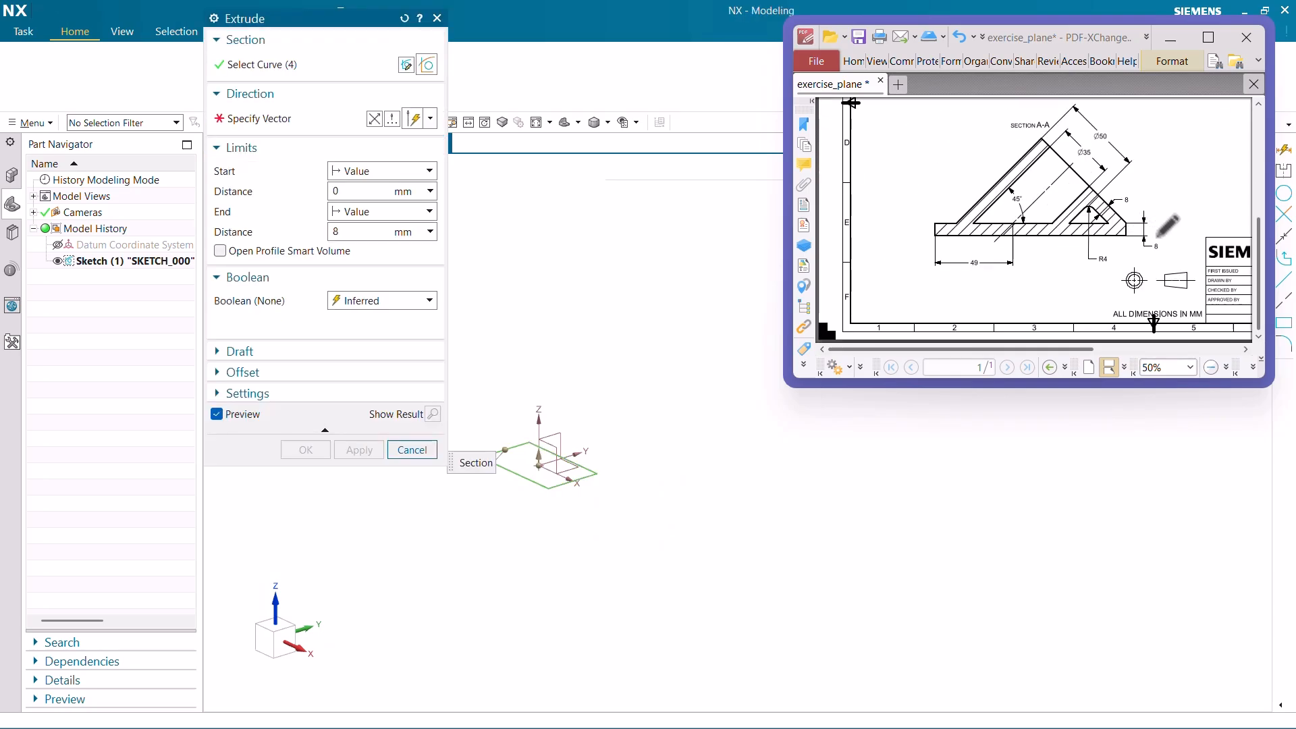
{"action": "scroll", "coordinate": [1159, 230], "scroll_direction": "up", "scroll_amount": 1, "text": "ctrl"}
{"action": "scroll", "coordinate": [1173, 214], "scroll_direction": "up", "scroll_amount": 2, "text": "ctrl"}
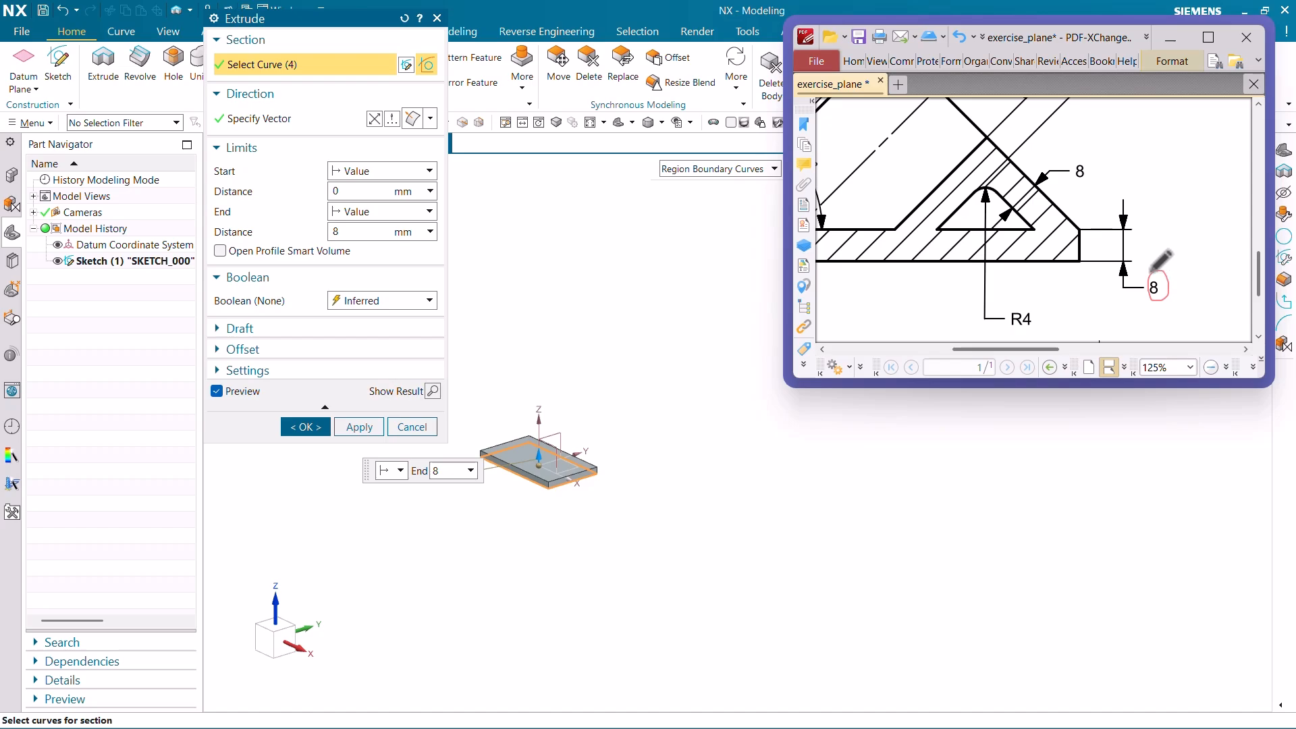
{"action": "scroll", "coordinate": [1203, 230], "scroll_direction": "down", "scroll_amount": 3, "text": "ctrl"}
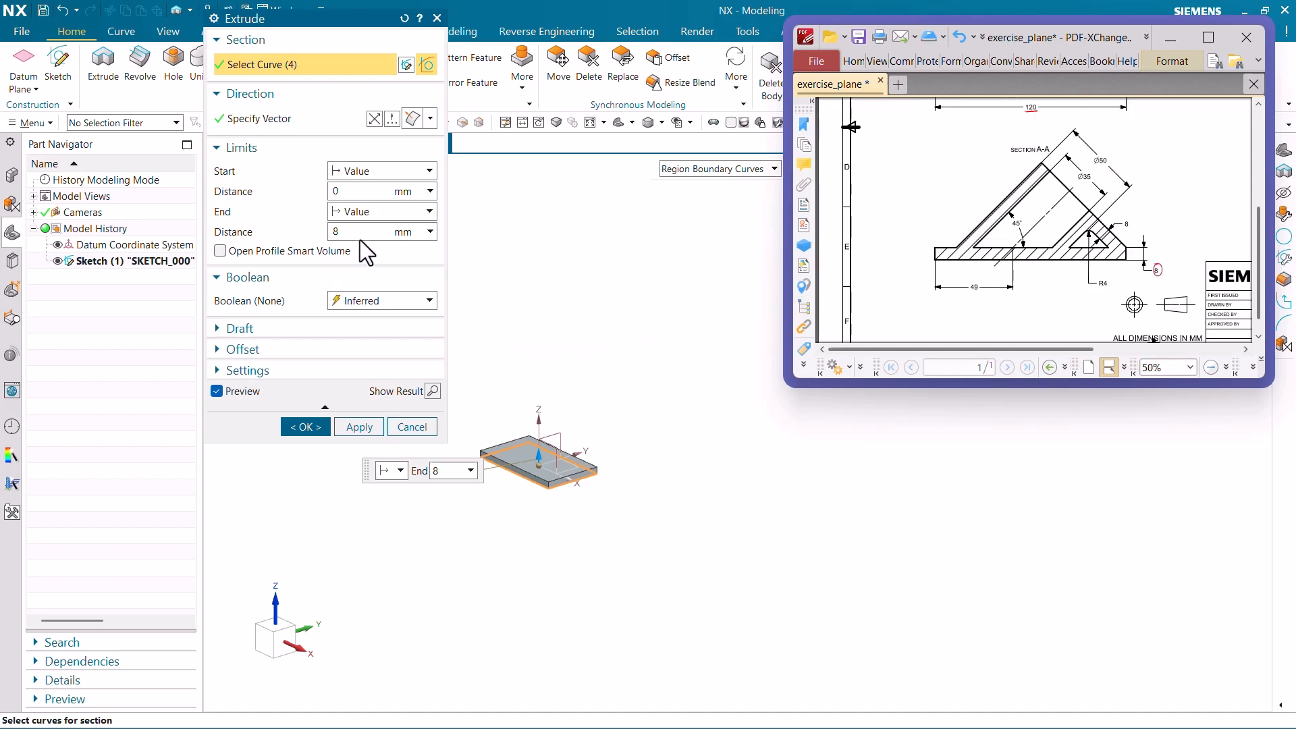
{"action": "left_click", "coordinate": [315, 427]}
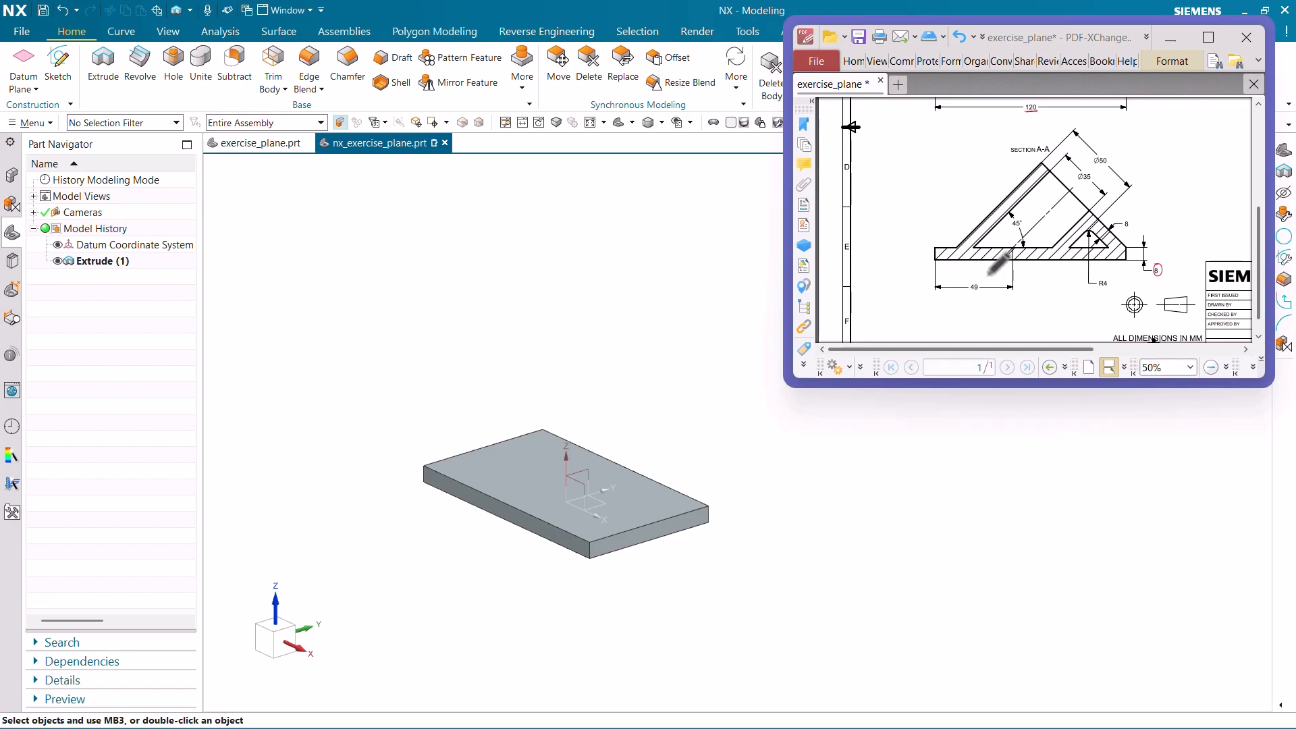
Underline the 49 mm dimension and mark the 45° angle in section A-A of the PDF drawing
{"action": "scroll", "coordinate": [1024, 243], "scroll_direction": "down", "scroll_amount": 2, "text": "ctrl"}
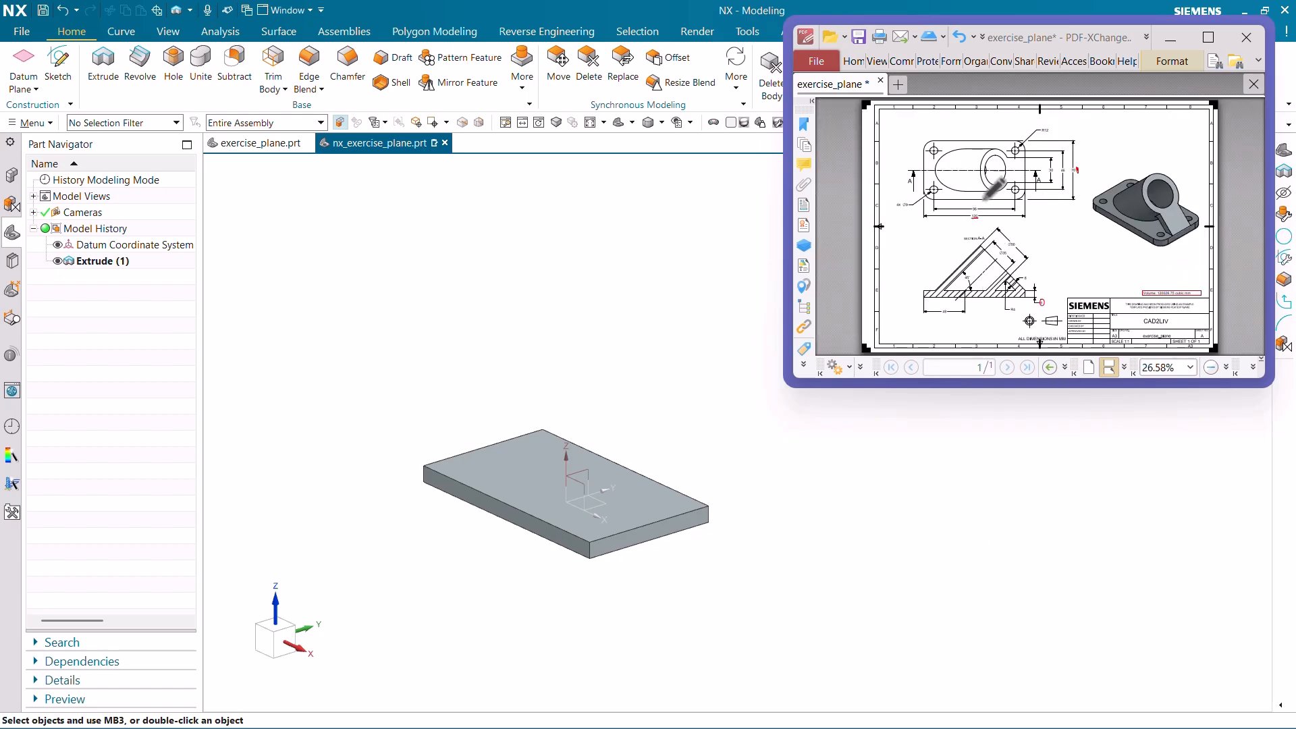
{"action": "scroll", "coordinate": [975, 298], "scroll_direction": "up", "scroll_amount": 5, "text": "ctrl"}
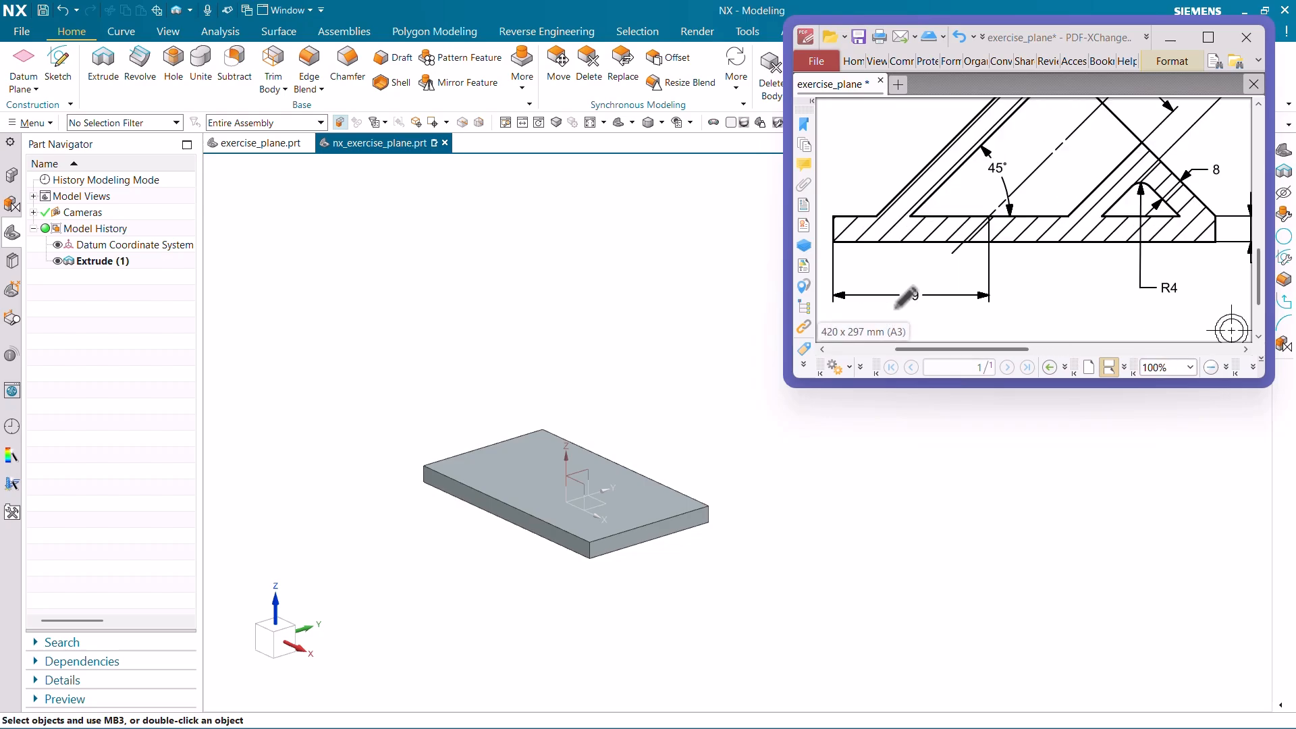
{"action": "left_click_drag", "start_coordinate": [906, 304], "coordinate": [929, 305]}
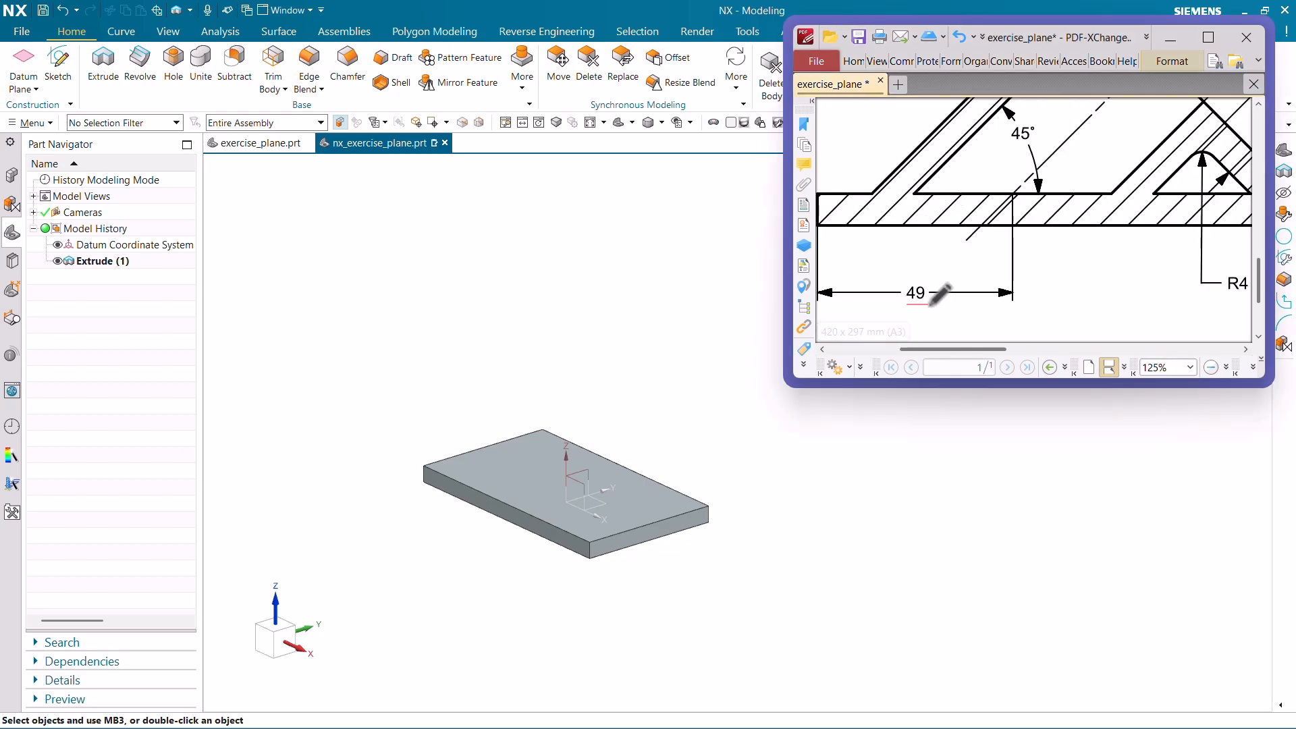
{"action": "scroll", "coordinate": [1017, 315], "scroll_direction": "down", "scroll_amount": 2, "text": "ctrl"}
{"action": "scroll", "coordinate": [1034, 183], "scroll_direction": "up", "scroll_amount": 3, "text": "ctrl"}
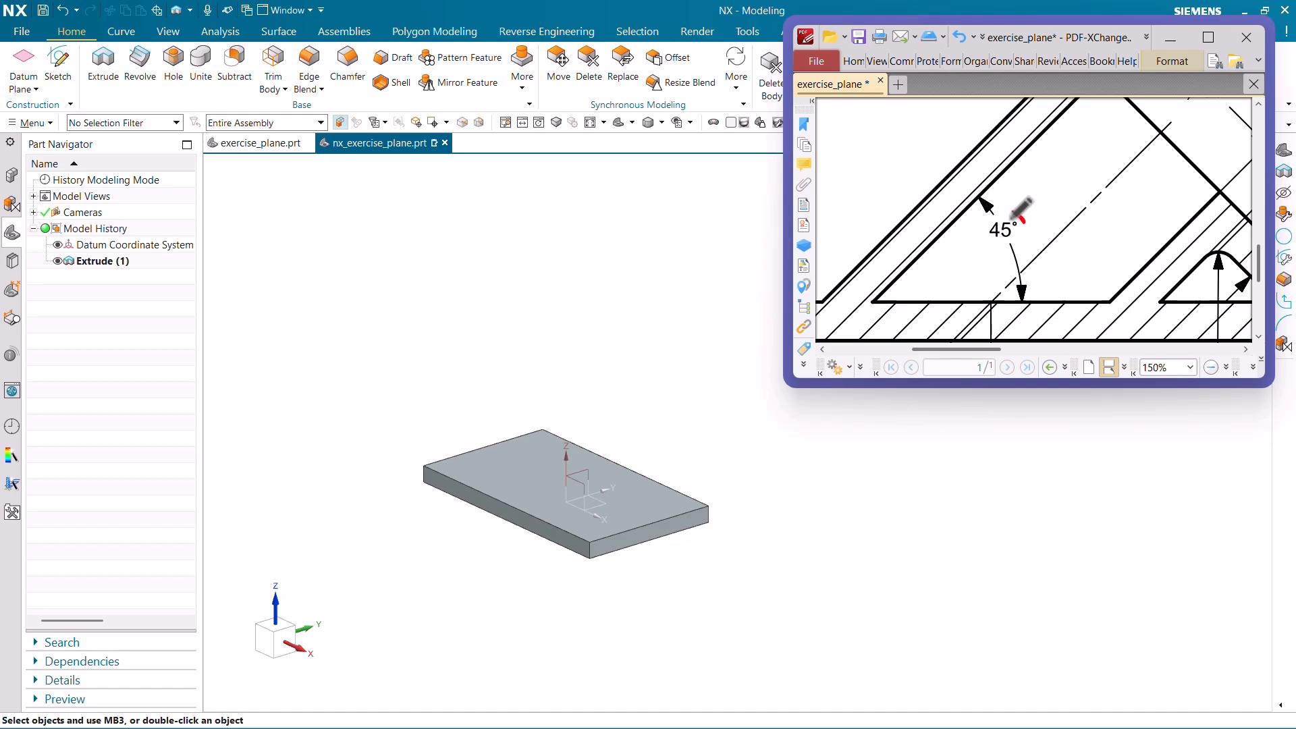
{"action": "scroll", "coordinate": [1015, 215], "scroll_direction": "down", "scroll_amount": 3, "text": "ctrl"}
{"action": "scroll", "coordinate": [967, 242], "scroll_direction": "down", "scroll_amount": 2, "text": "ctrl"}
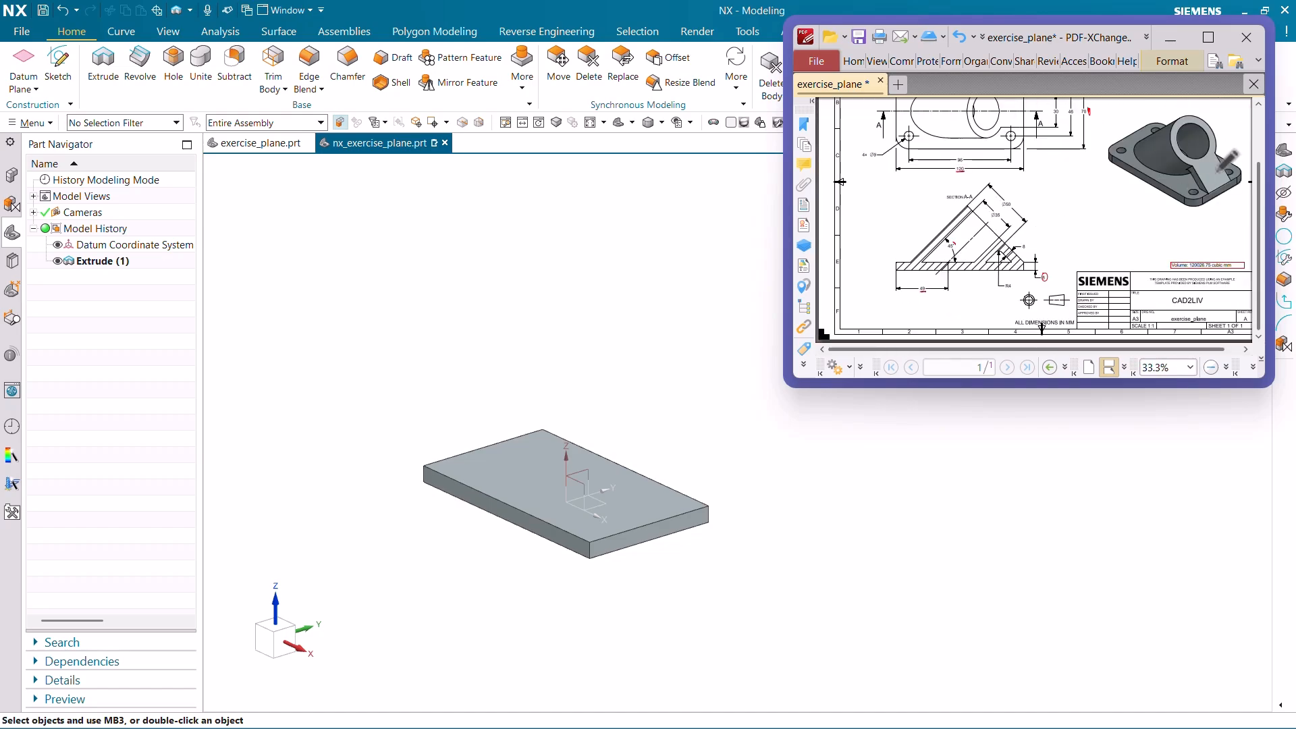
Examine the inclined tube in the isometric view and its diameters, square end and 45° inclination in section A-A
{"action": "scroll", "coordinate": [1227, 160], "scroll_direction": "up", "scroll_amount": 3, "text": "ctrl"}
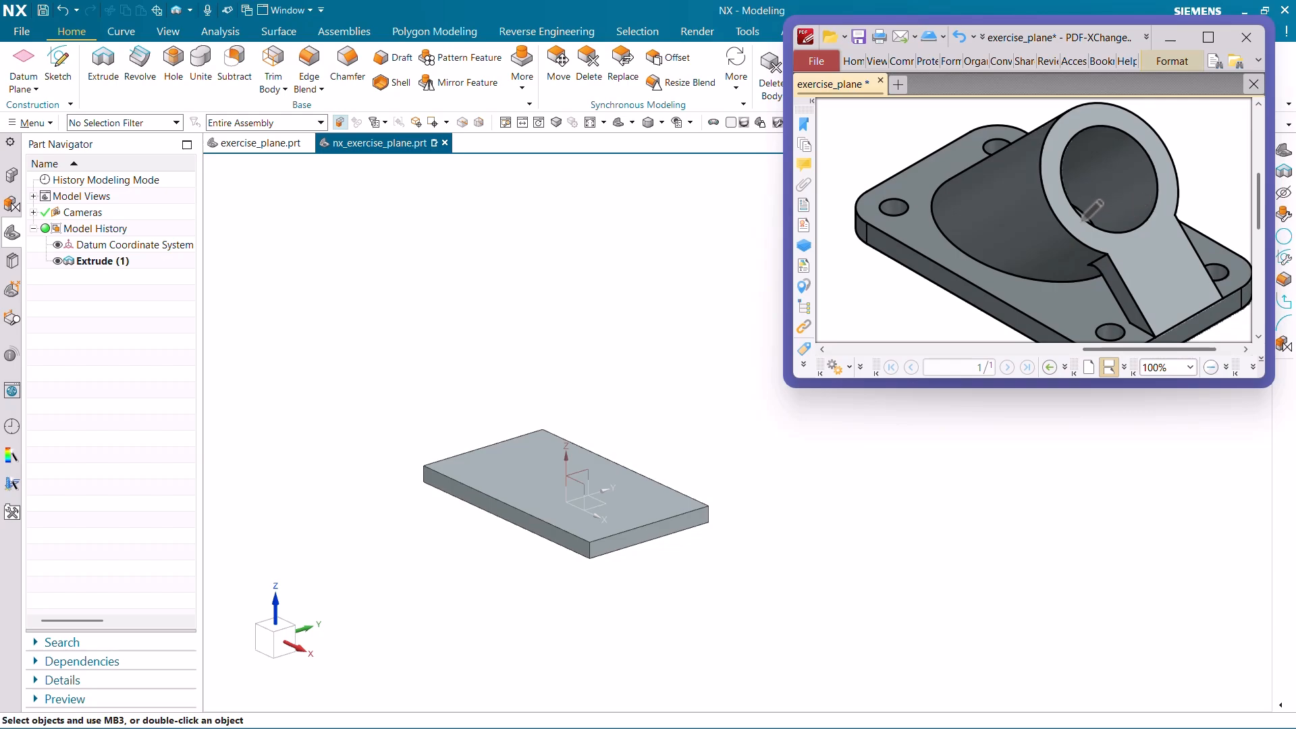
{"action": "scroll", "coordinate": [1091, 210], "scroll_direction": "down", "scroll_amount": 1, "text": "ctrl"}
{"action": "scroll", "coordinate": [1104, 197], "scroll_direction": "down", "scroll_amount": 1, "text": "ctrl"}
{"action": "scroll", "coordinate": [1141, 147], "scroll_direction": "down", "scroll_amount": 1}
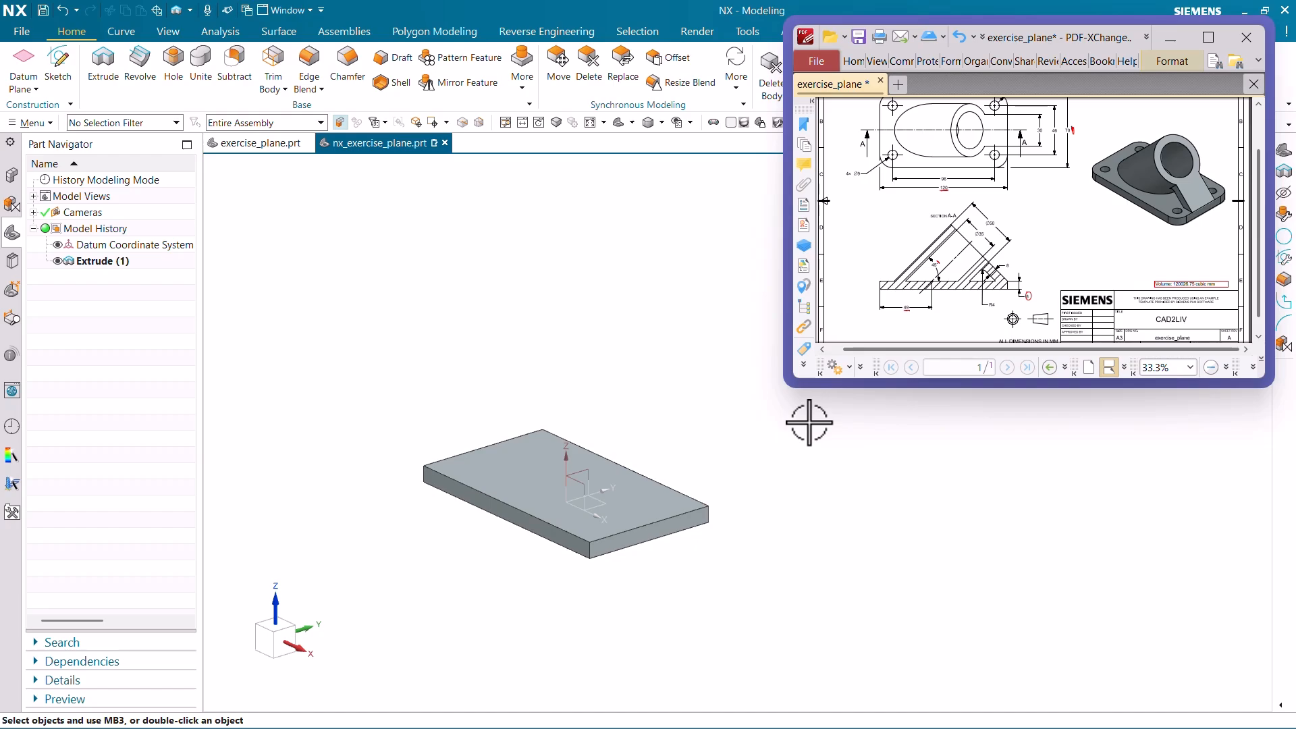
{"action": "scroll", "coordinate": [931, 273], "scroll_direction": "up", "scroll_amount": 3, "text": "ctrl"}
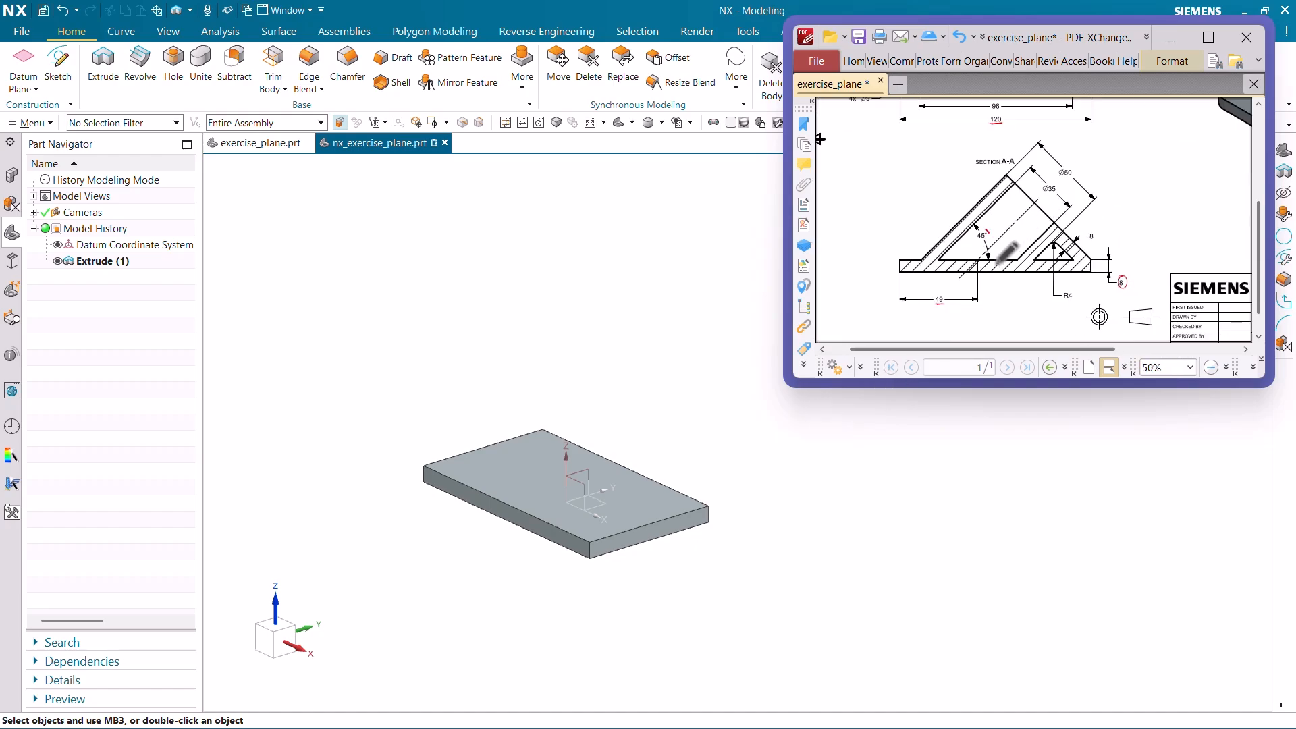
{"action": "scroll", "coordinate": [957, 265], "scroll_direction": "down", "scroll_amount": 1, "text": "ctrl"}
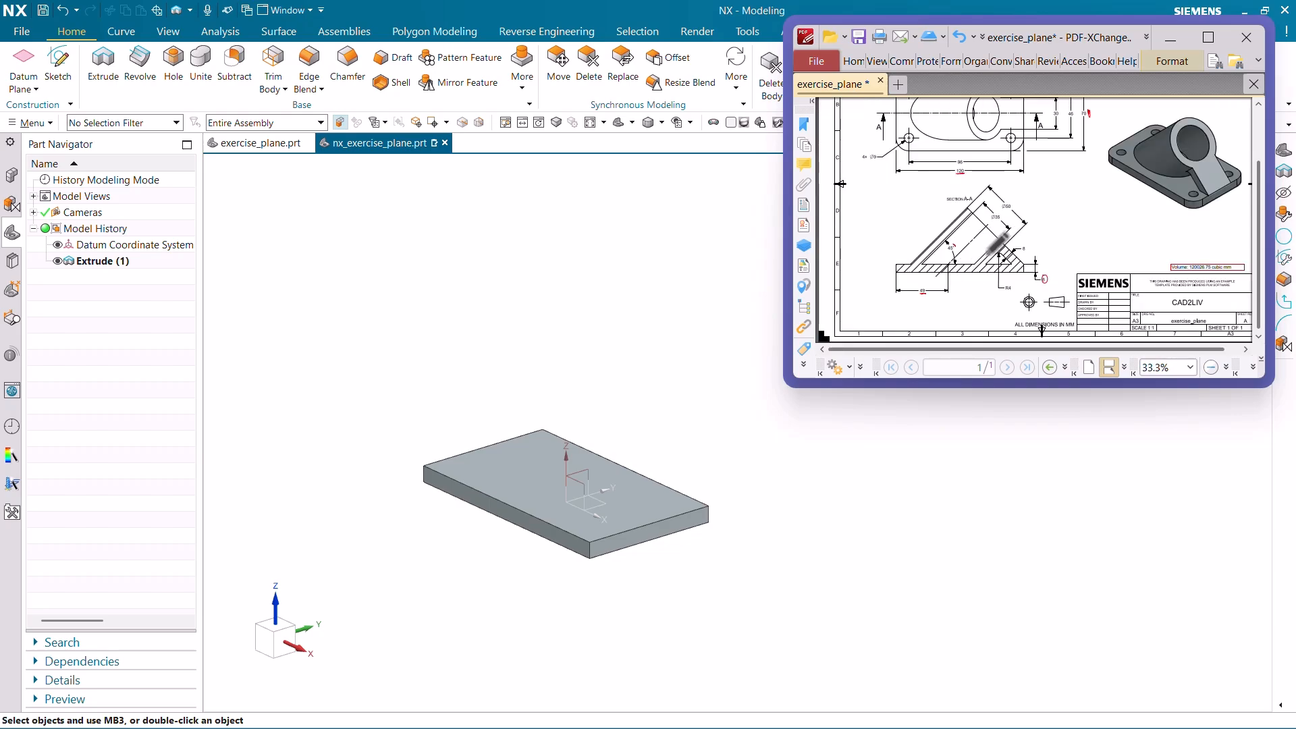
{"action": "scroll", "coordinate": [987, 231], "scroll_direction": "up", "scroll_amount": 3, "text": "ctrl"}
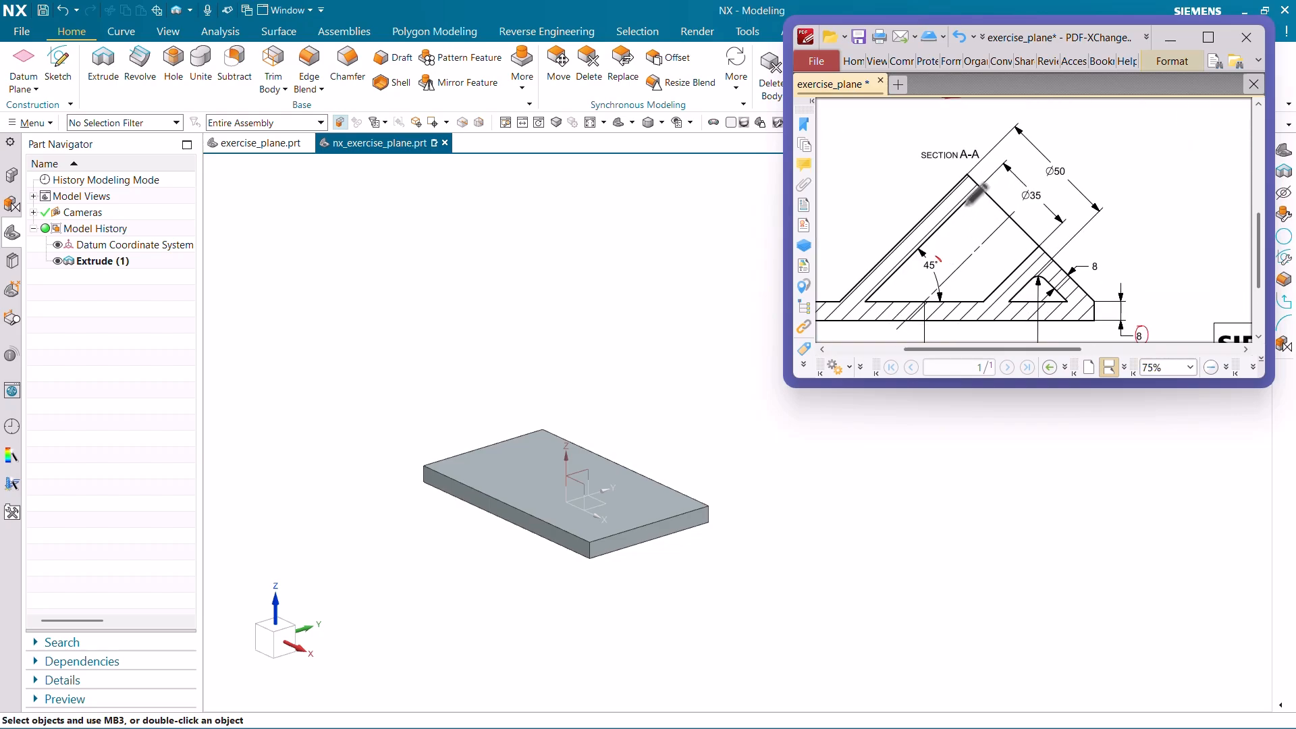
{"action": "scroll", "coordinate": [971, 199], "scroll_direction": "up", "scroll_amount": 2, "text": "ctrl"}
{"action": "scroll", "coordinate": [1065, 151], "scroll_direction": "down", "scroll_amount": 1, "text": "ctrl"}
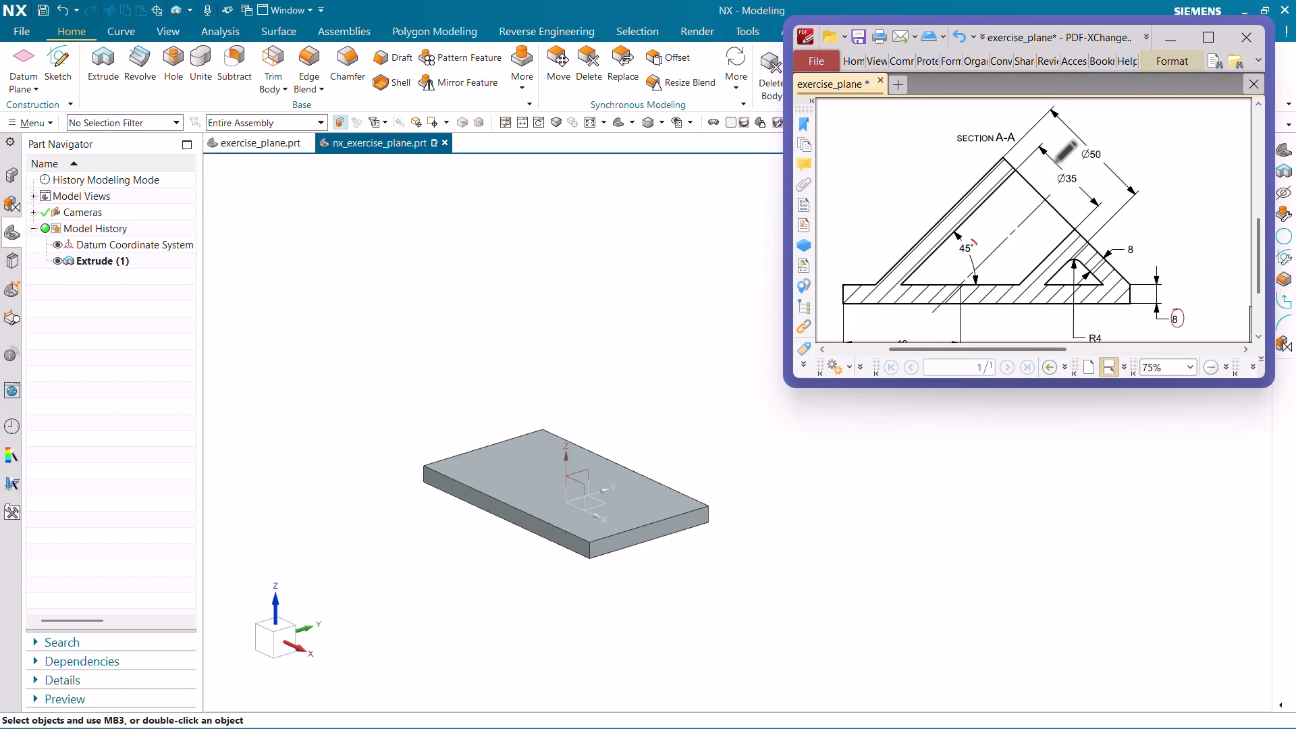
{"action": "scroll", "coordinate": [984, 217], "scroll_direction": "up", "scroll_amount": 1, "text": "ctrl"}
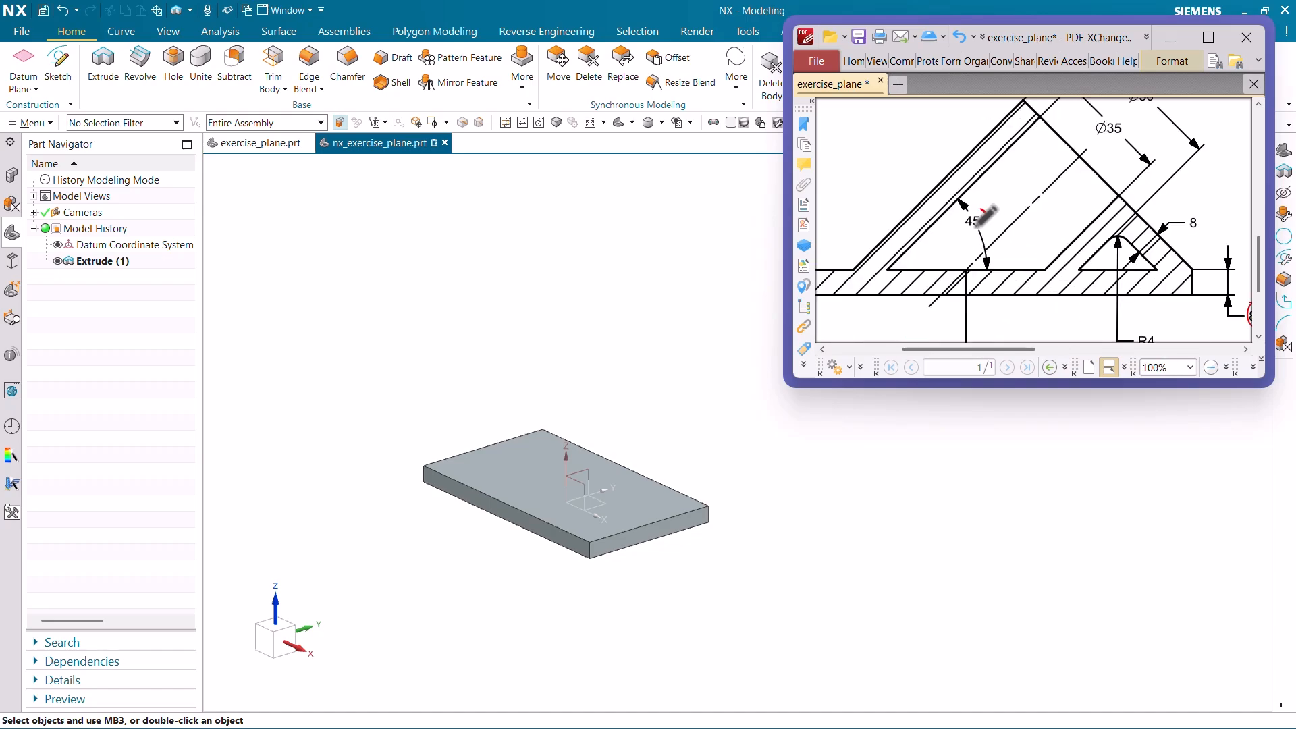
{"action": "scroll", "coordinate": [1028, 191], "scroll_direction": "down", "scroll_amount": 1, "text": "ctrl"}
{"action": "scroll", "coordinate": [990, 154], "scroll_direction": "up", "scroll_amount": 3, "text": "ctrl"}
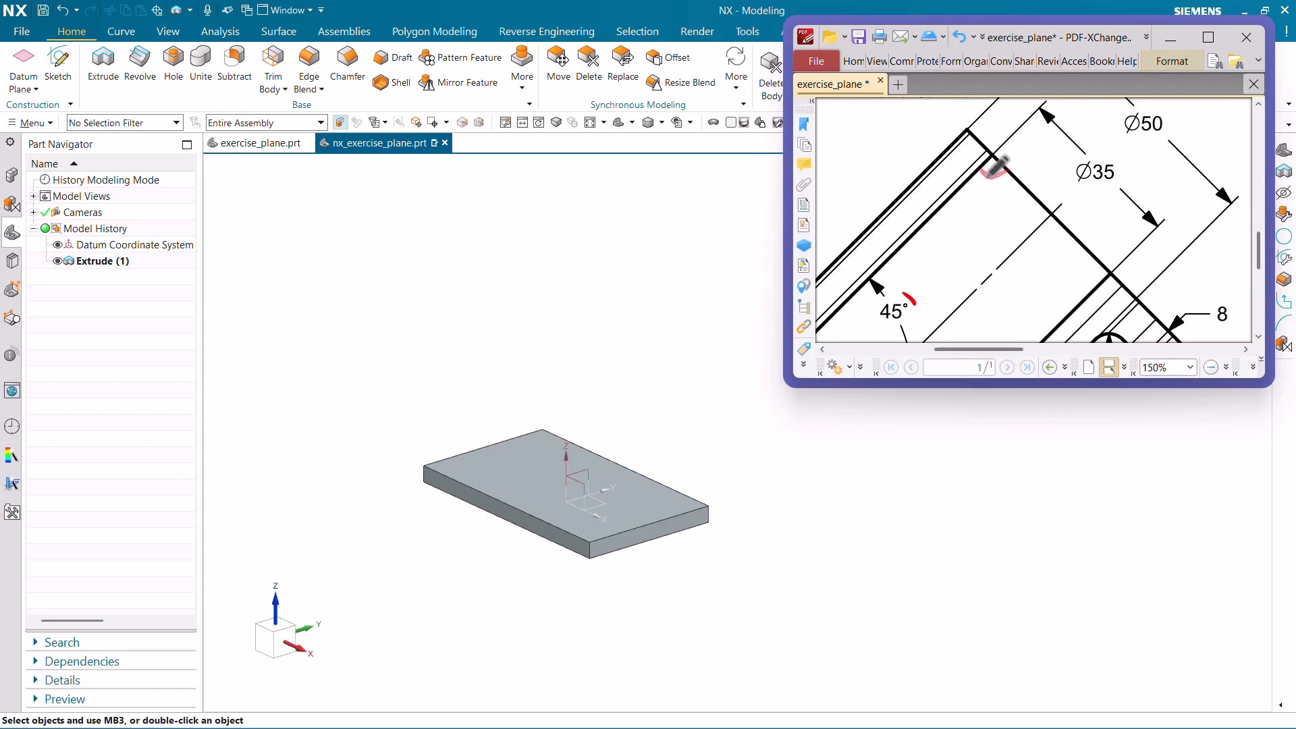
{"action": "scroll", "coordinate": [1007, 216], "scroll_direction": "down", "scroll_amount": 3, "text": "ctrl"}
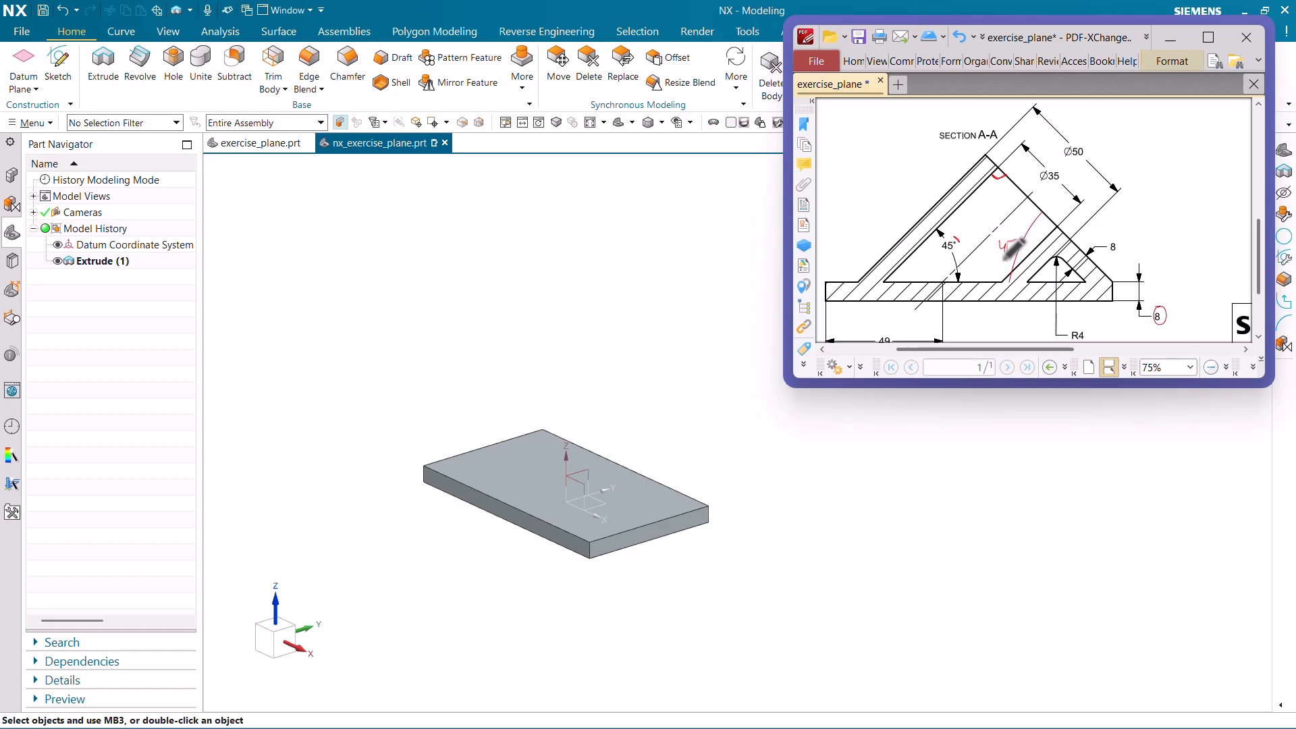
Examine the rib thickness in section A-A, the tube's shape in the isometric view and the dimension locating the tube axis on the plate
{"action": "middle_click_drag", "start_coordinate": [666, 358], "coordinate": [664, 445]}
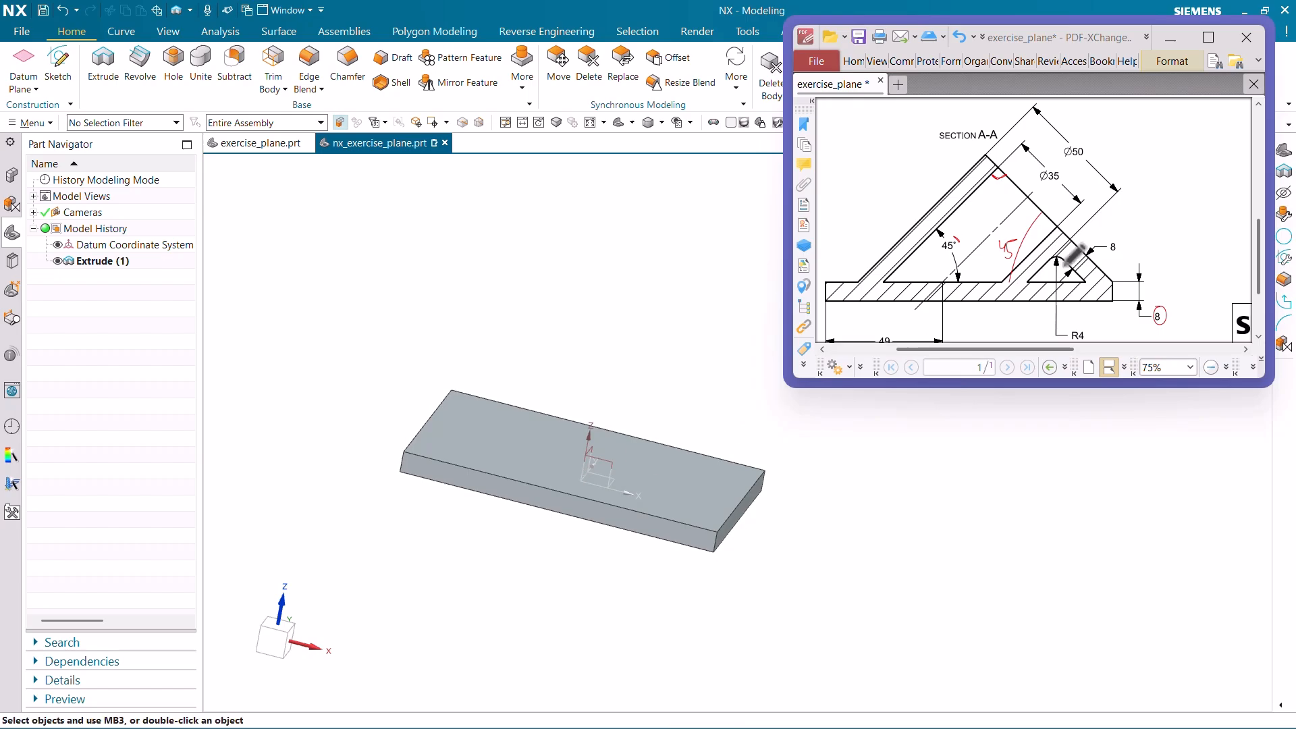
{"action": "scroll", "coordinate": [1098, 194], "scroll_direction": "down", "scroll_amount": 1, "text": "ctrl"}
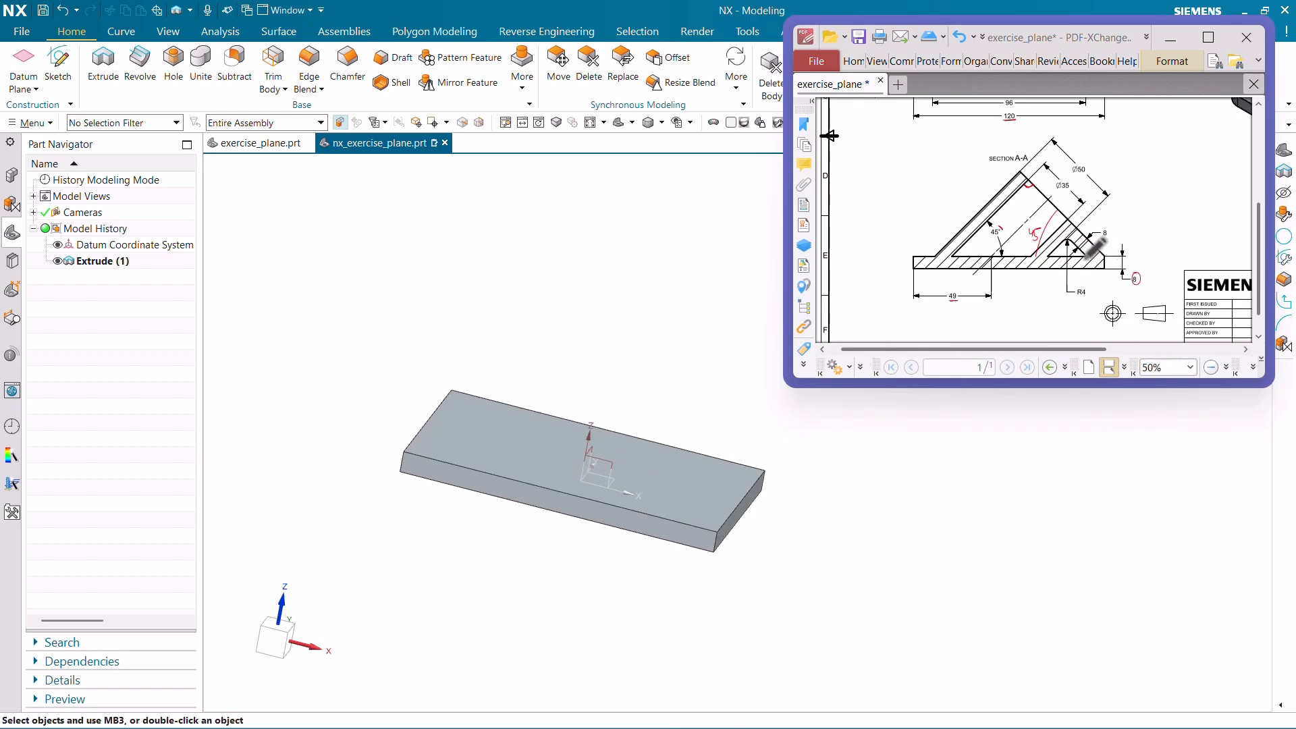
{"action": "scroll", "coordinate": [1121, 252], "scroll_direction": "up", "scroll_amount": 2, "text": "ctrl"}
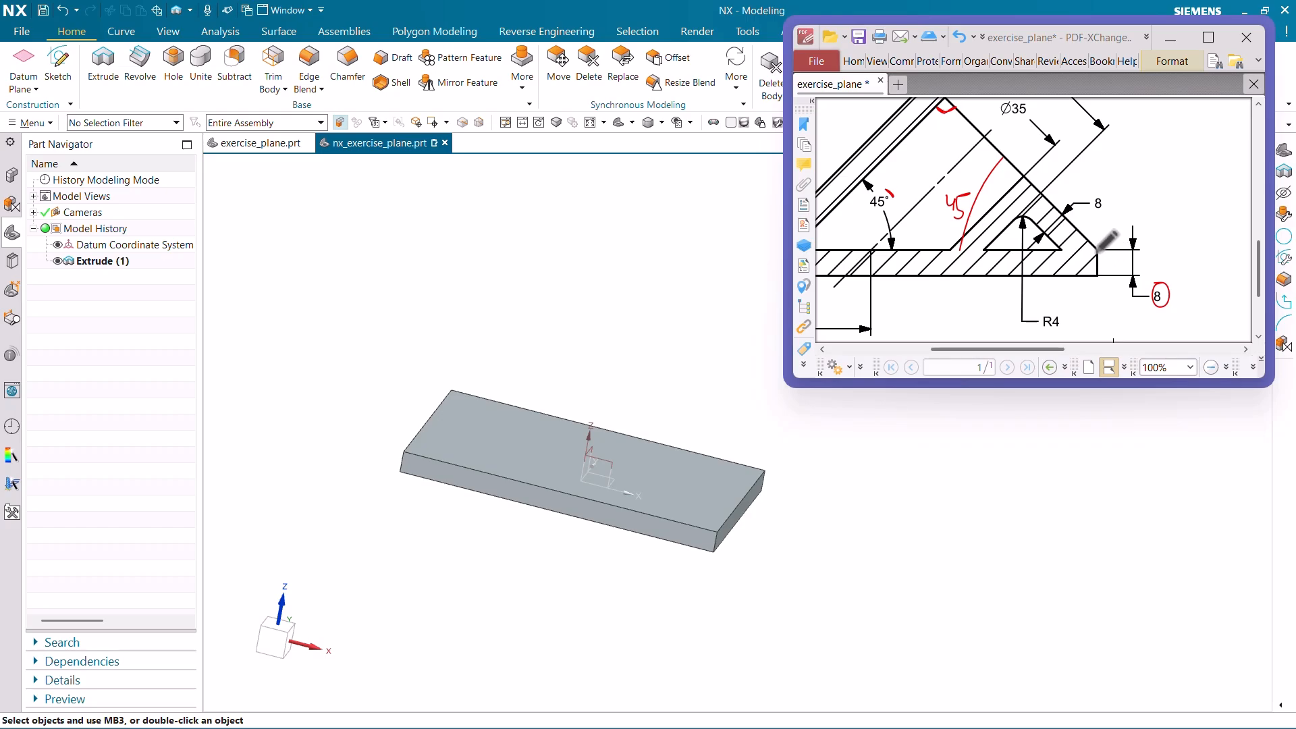
{"action": "scroll", "coordinate": [1099, 247], "scroll_direction": "down", "scroll_amount": 1, "text": "ctrl"}
{"action": "scroll", "coordinate": [904, 317], "scroll_direction": "up", "scroll_amount": 1, "text": "ctrl"}
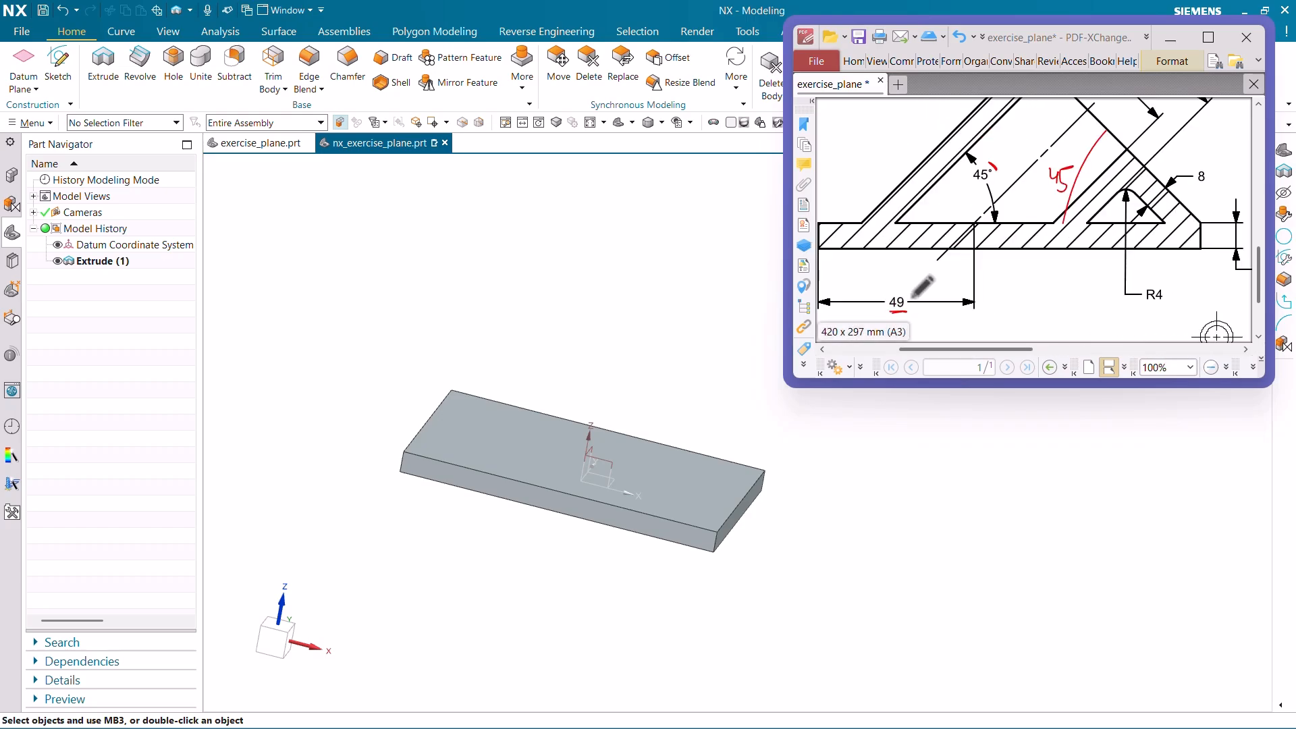
{"action": "scroll", "coordinate": [999, 284], "scroll_direction": "down", "scroll_amount": 2, "text": "ctrl"}
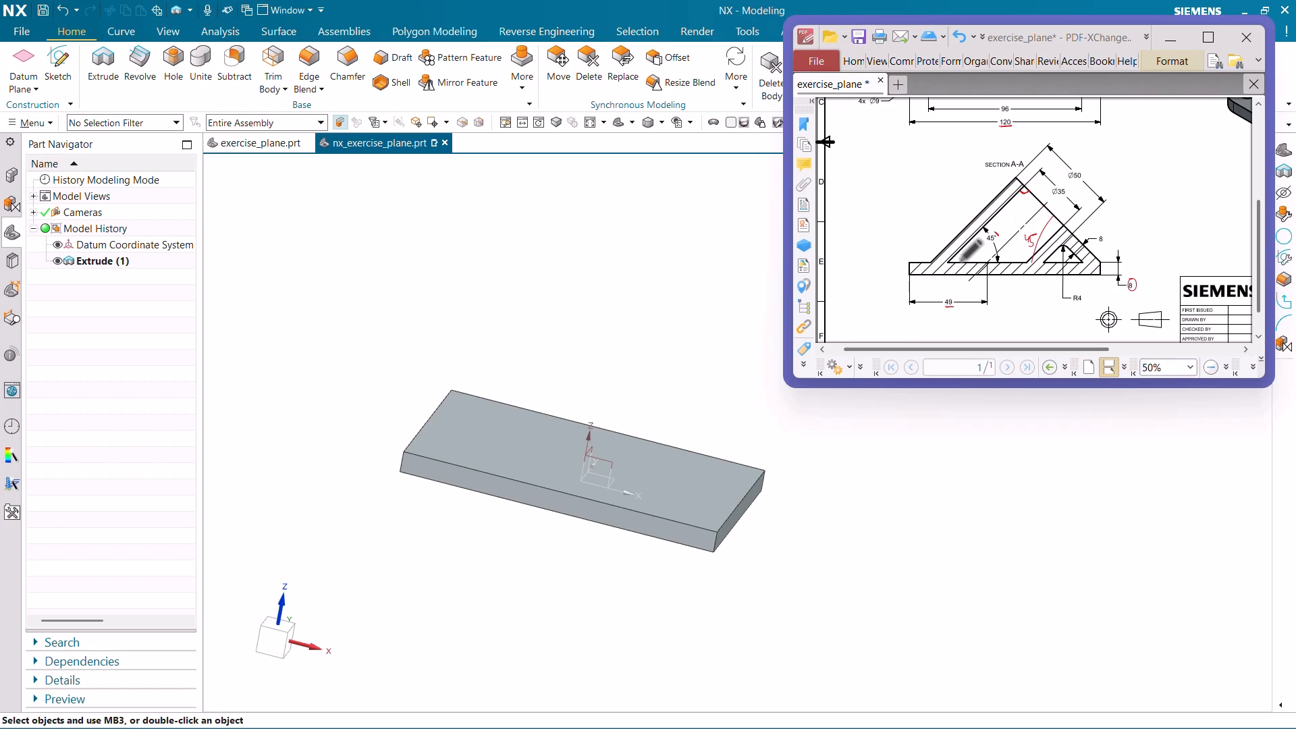
{"action": "scroll", "coordinate": [969, 252], "scroll_direction": "down", "scroll_amount": 1, "text": "ctrl"}
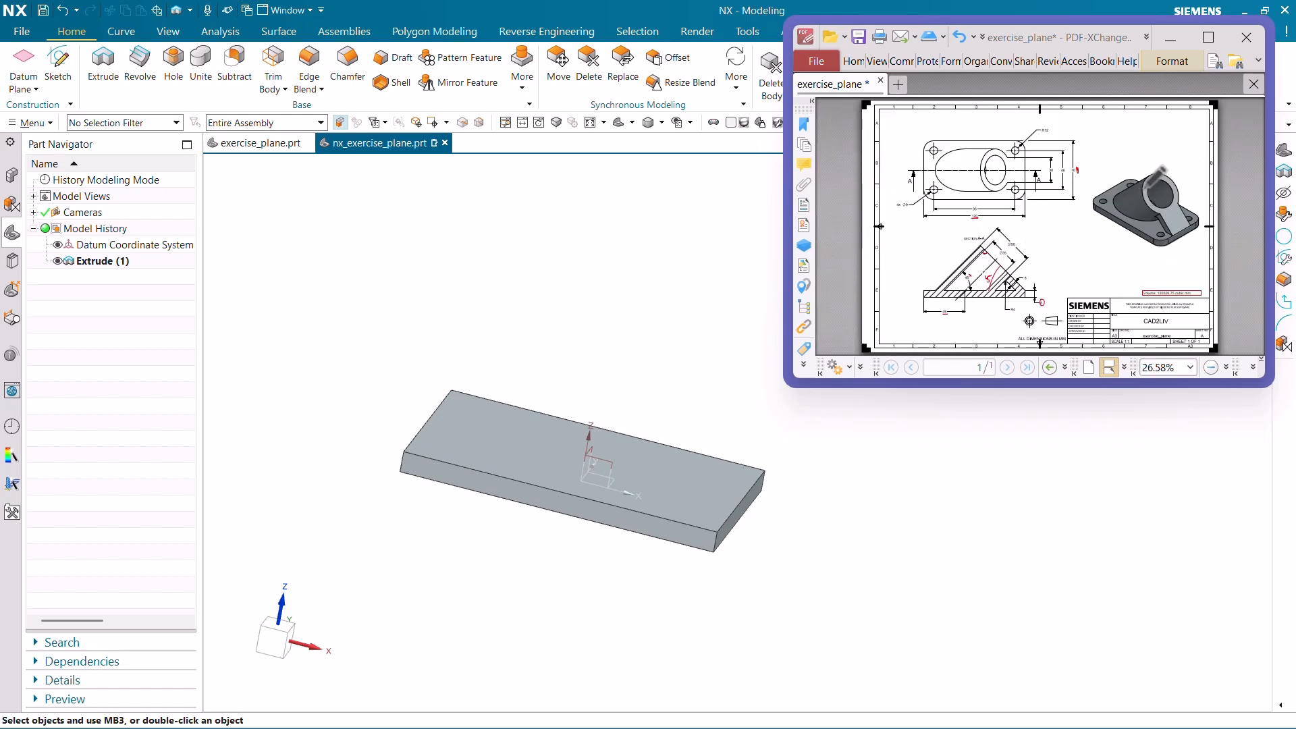
{"action": "scroll", "coordinate": [1137, 184], "scroll_direction": "up", "scroll_amount": 3, "text": "ctrl"}
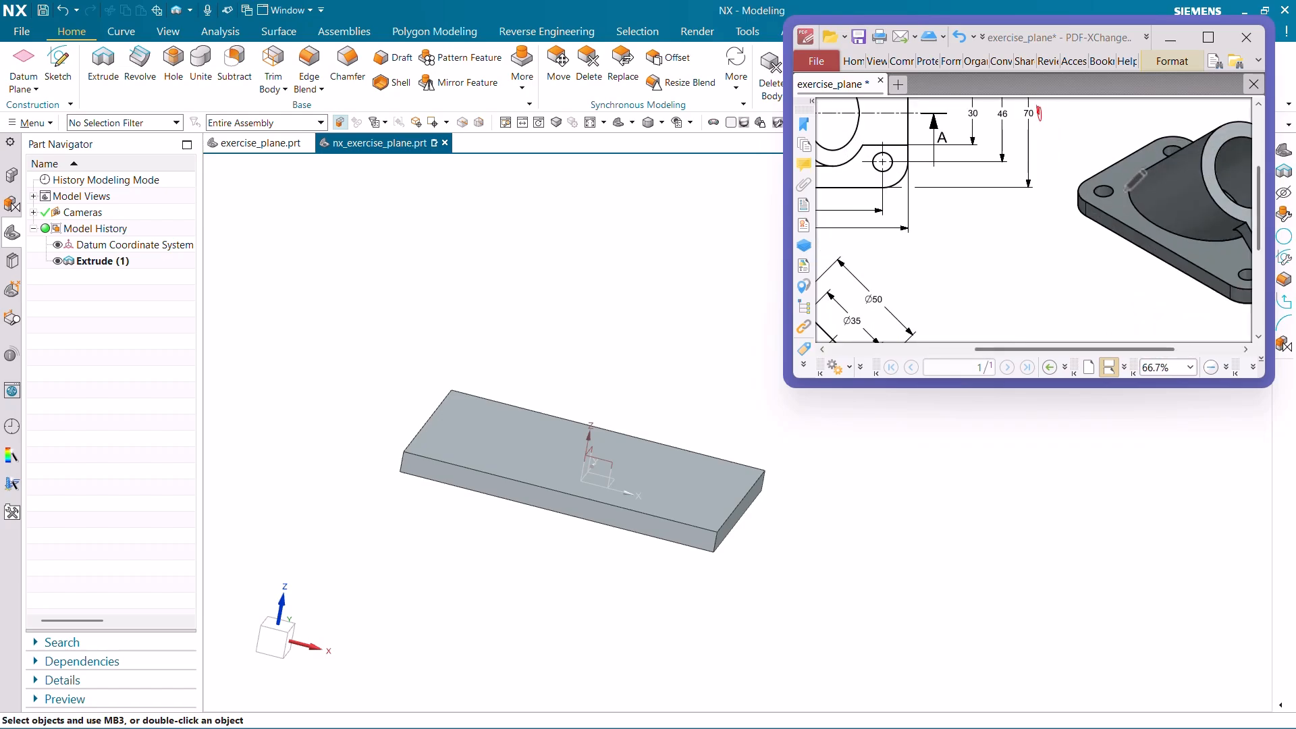
{"action": "scroll", "coordinate": [1126, 174], "scroll_direction": "down", "scroll_amount": 2, "text": "ctrl"}
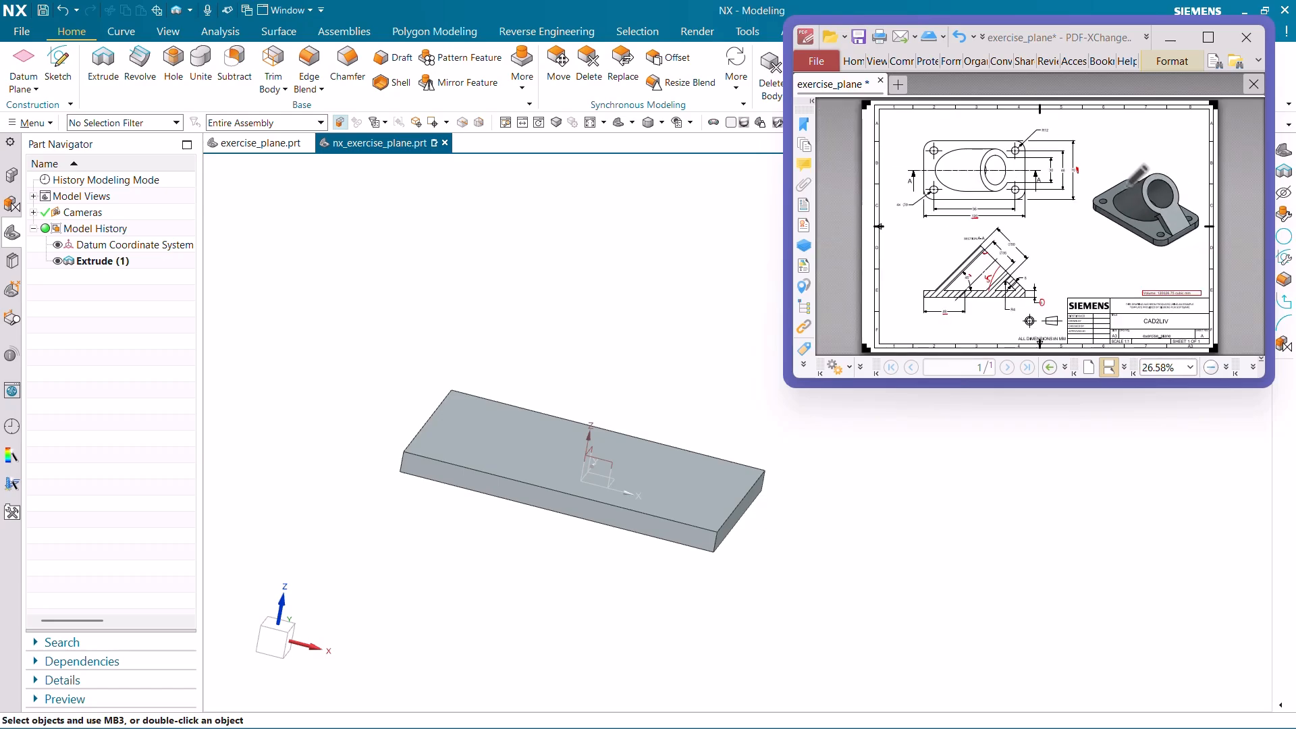
{"action": "scroll", "coordinate": [1026, 277], "scroll_direction": "up", "scroll_amount": 2, "text": "ctrl"}
{"action": "scroll", "coordinate": [999, 290], "scroll_direction": "up", "scroll_amount": 1, "text": "ctrl"}
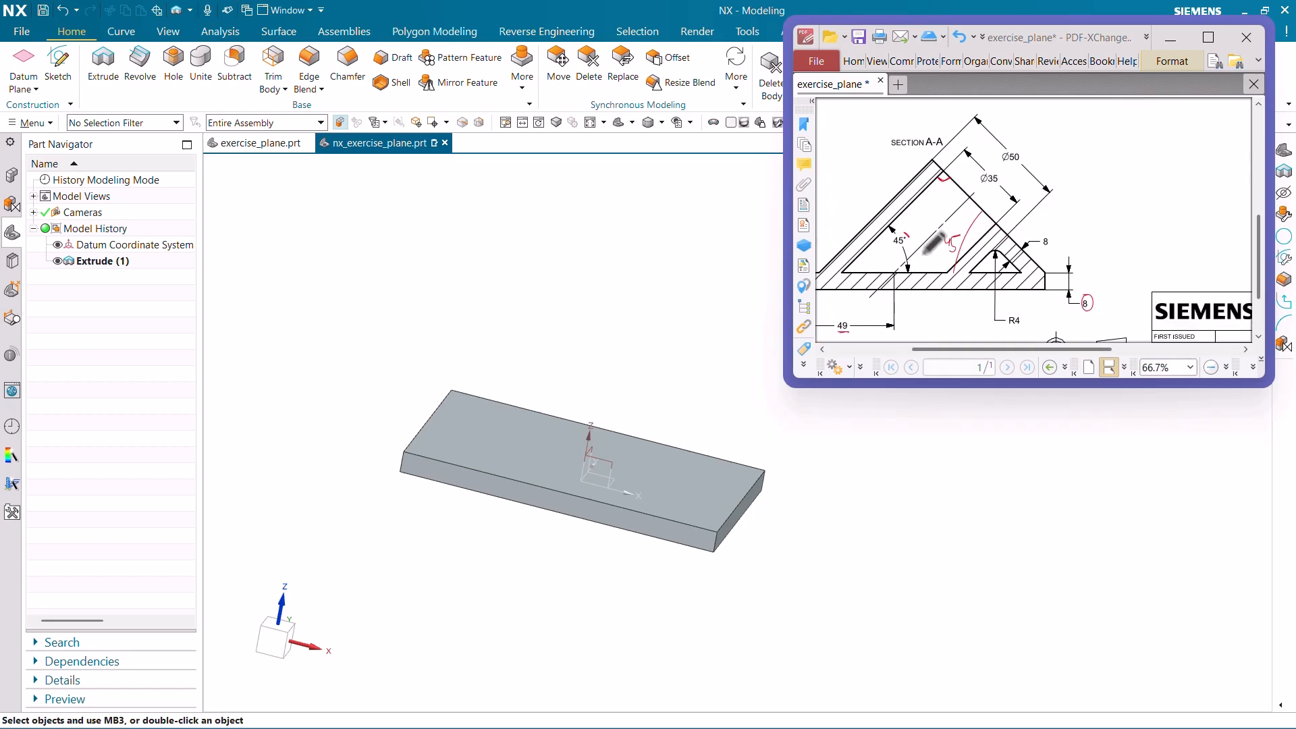
{"action": "scroll", "coordinate": [935, 243], "scroll_direction": "down", "scroll_amount": 1, "text": "ctrl"}
{"action": "scroll", "coordinate": [921, 303], "scroll_direction": "up", "scroll_amount": 1, "text": "ctrl"}
{"action": "scroll", "coordinate": [922, 304], "scroll_direction": "up", "scroll_amount": 2, "text": "ctrl"}
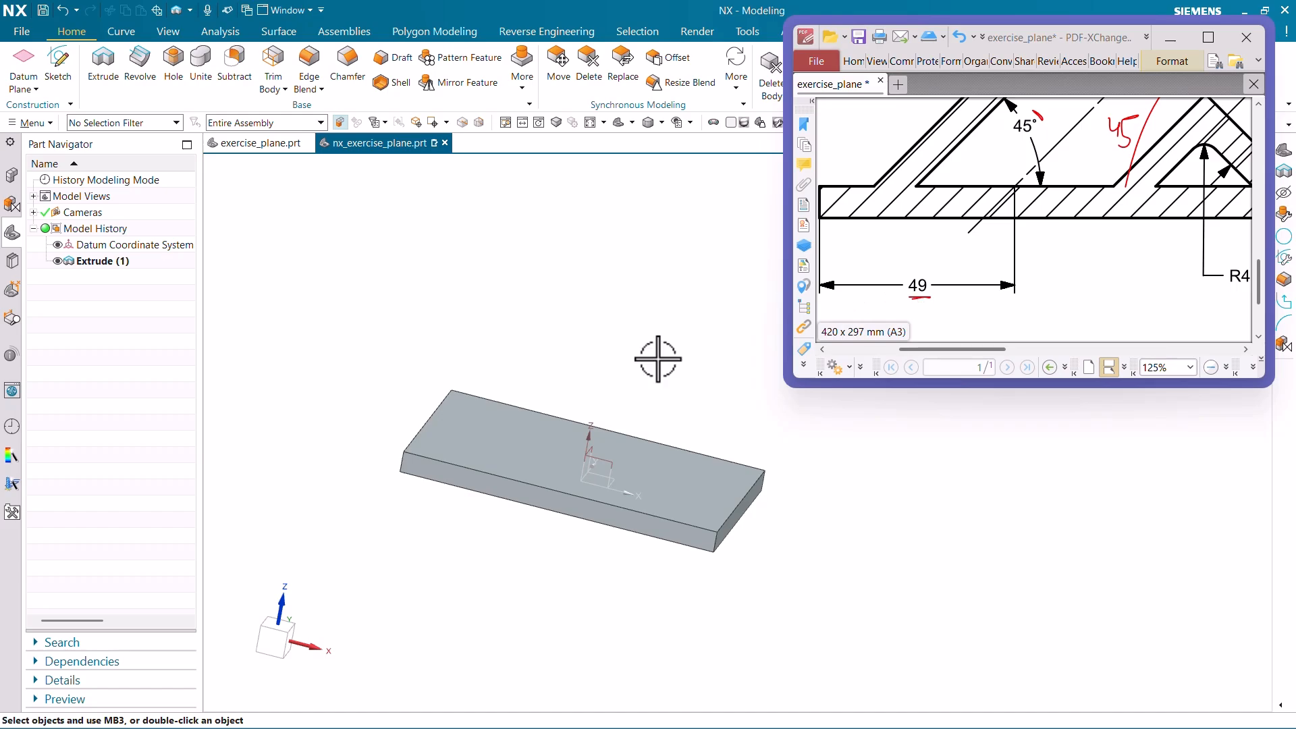
Create a new sketch on the Front principal plane through the middle of the base plate
{"action": "left_click", "coordinate": [59, 77]}
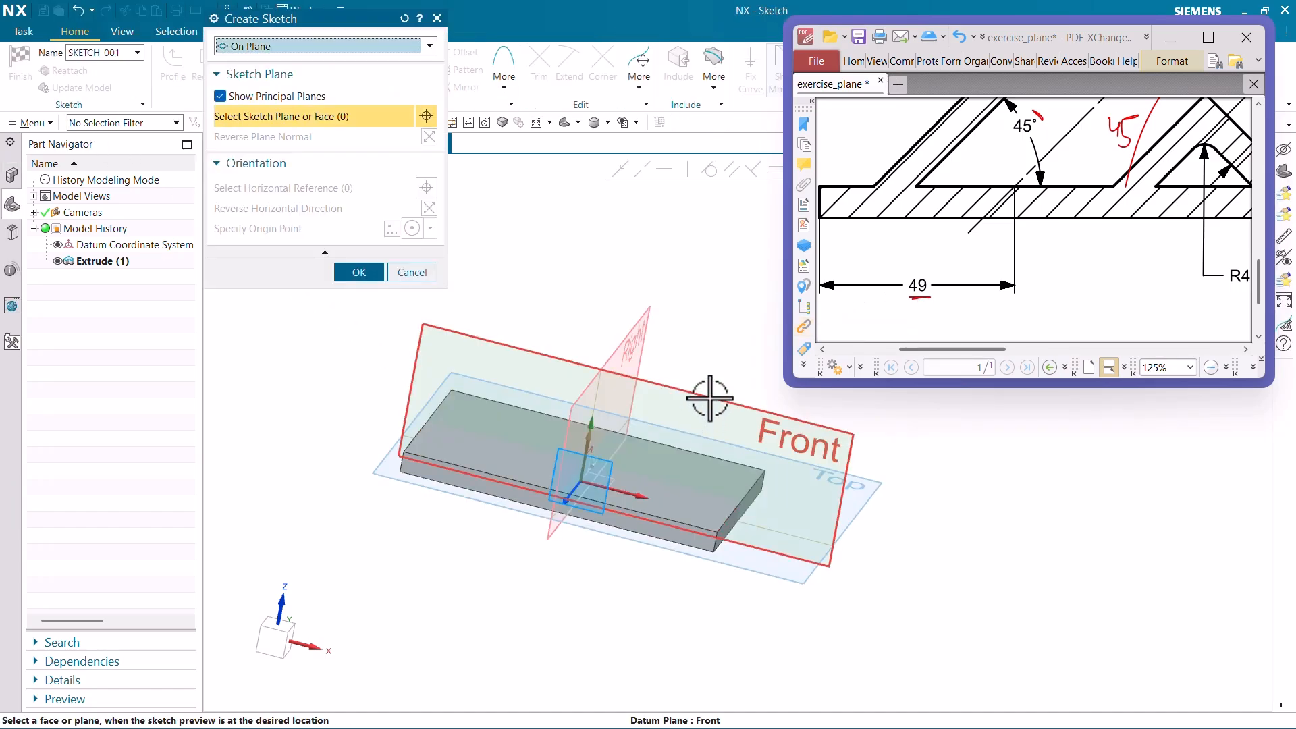
{"action": "left_click", "coordinate": [703, 398]}
{"action": "left_click", "coordinate": [359, 272]}
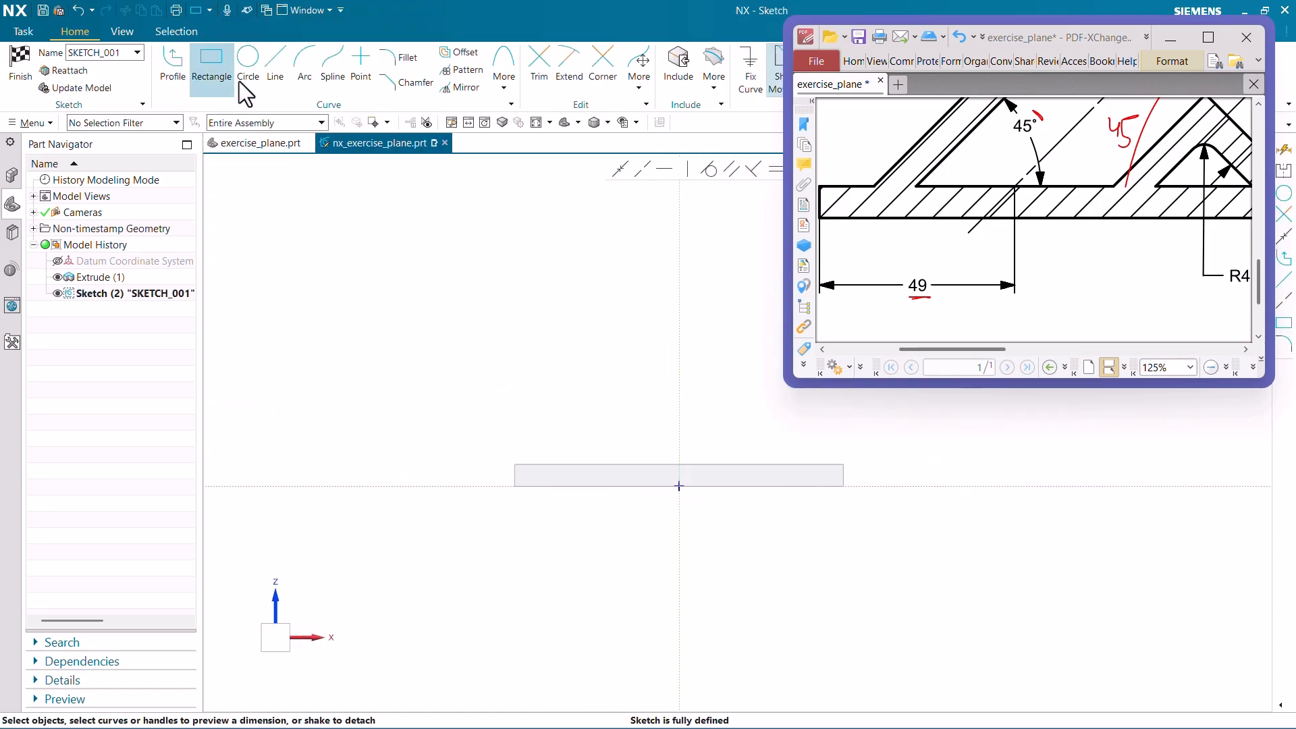
Sketch a line slanting up and to the right from the plate's upper edge, starting at about XC -34, YC 8
{"action": "left_click", "coordinate": [275, 64]}
{"action": "scroll", "coordinate": [589, 463], "scroll_direction": "up", "scroll_amount": 3}
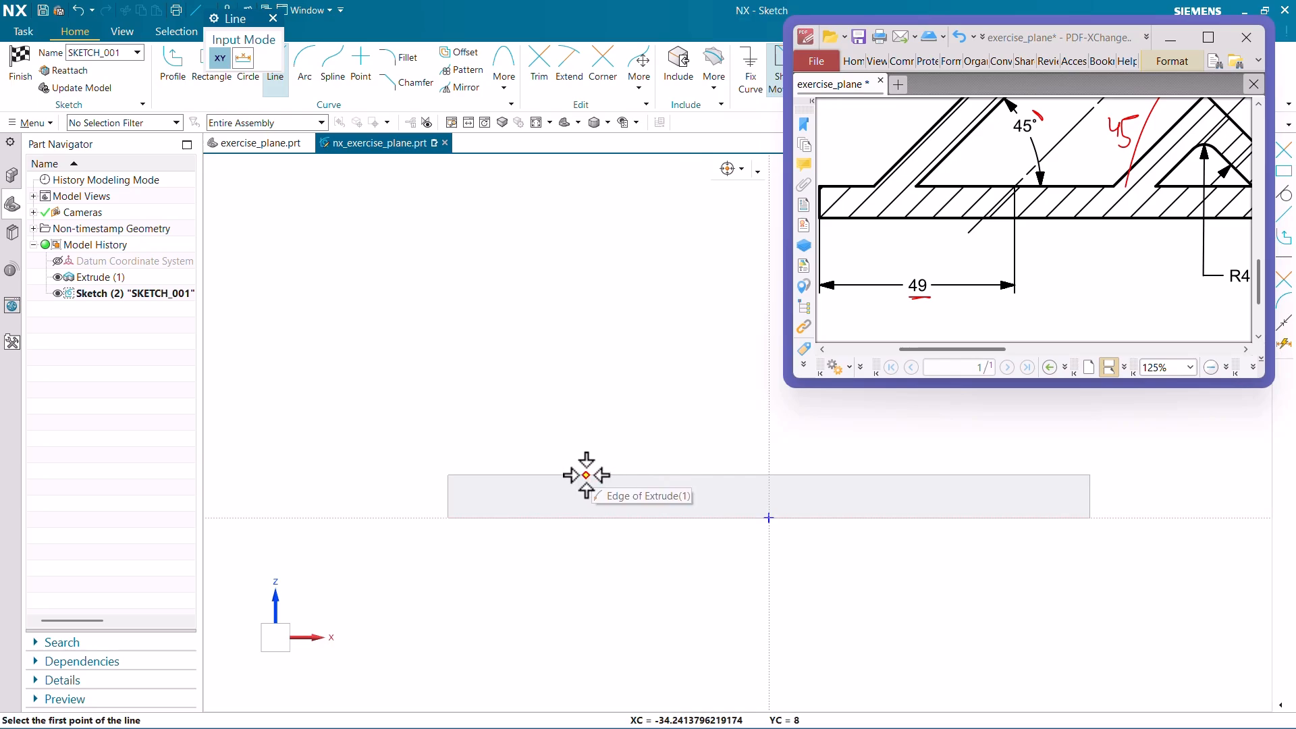
{"action": "left_click", "coordinate": [586, 475]}
{"action": "left_click", "coordinate": [718, 350]}
{"action": "key", "text": "Escape"}
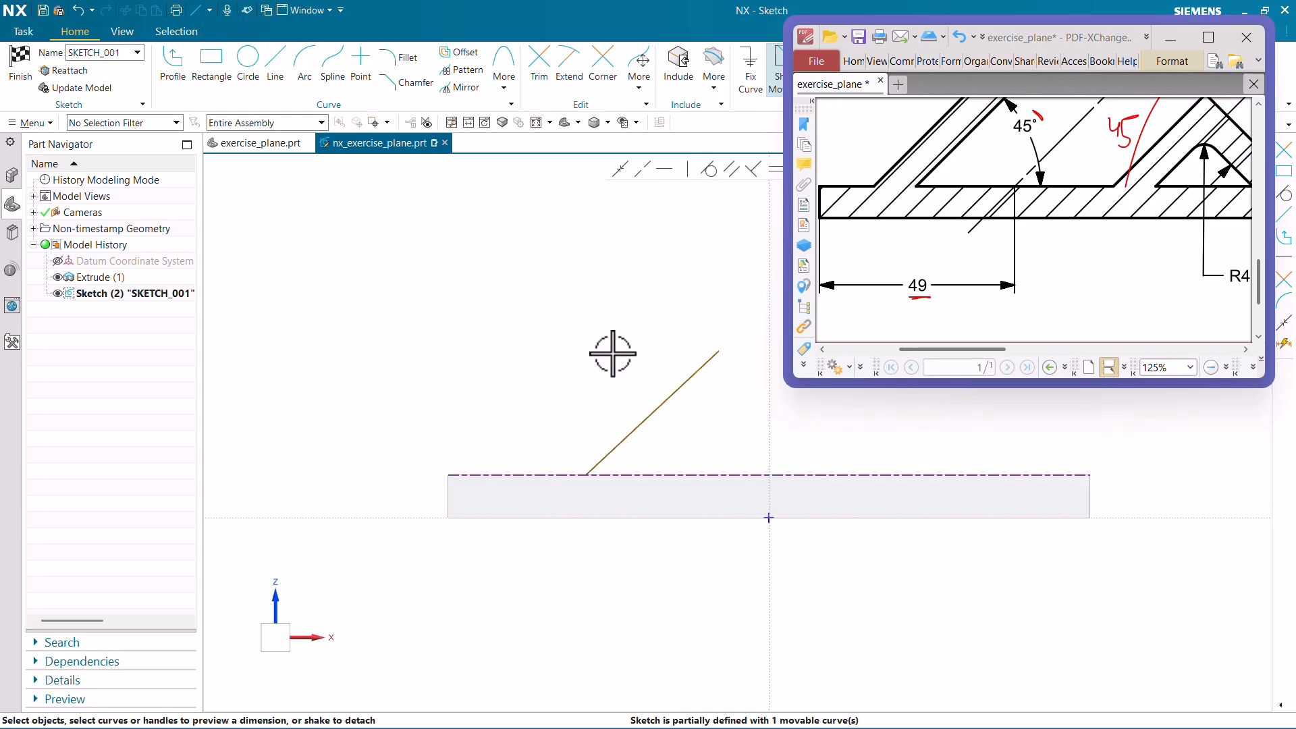
{"action": "middle_click_drag", "start_coordinate": [607, 459], "coordinate": [614, 413], "text": "shift"}
{"action": "left_click", "coordinate": [630, 393]}
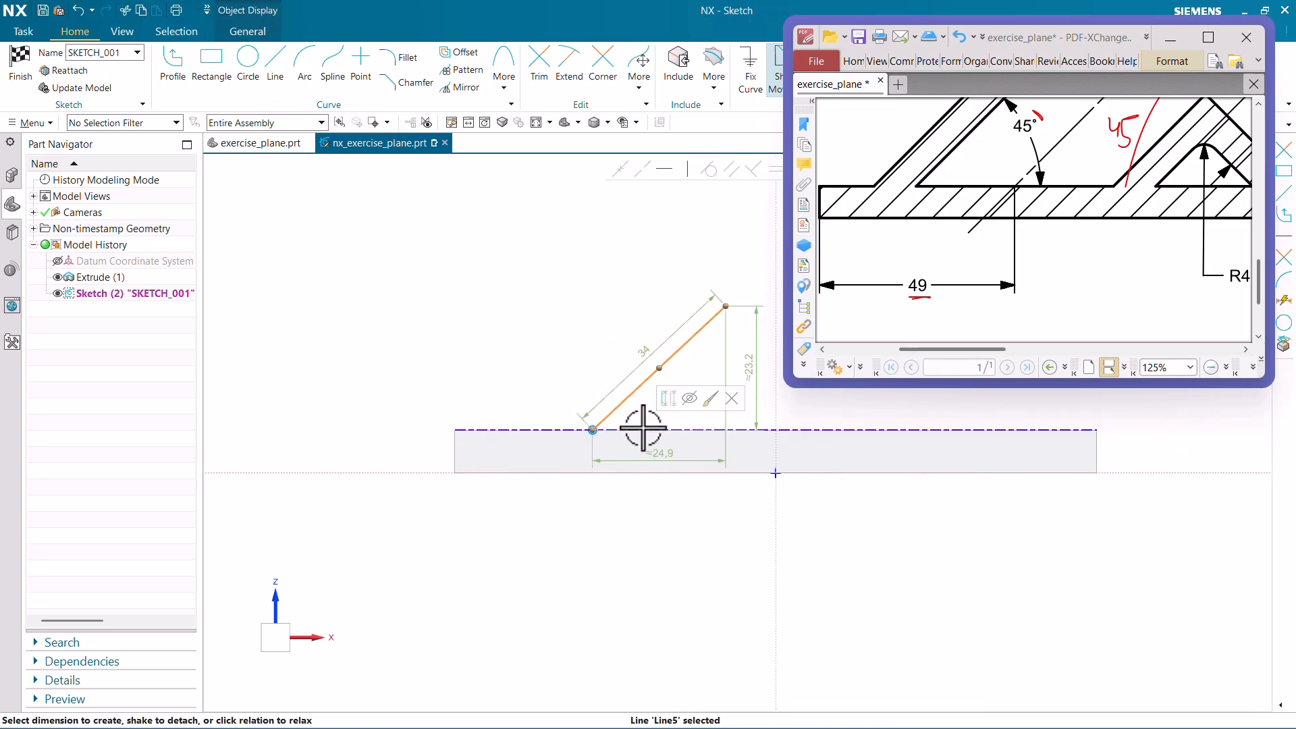
{"action": "left_click", "coordinate": [643, 428]}
{"action": "left_click", "coordinate": [748, 368]}
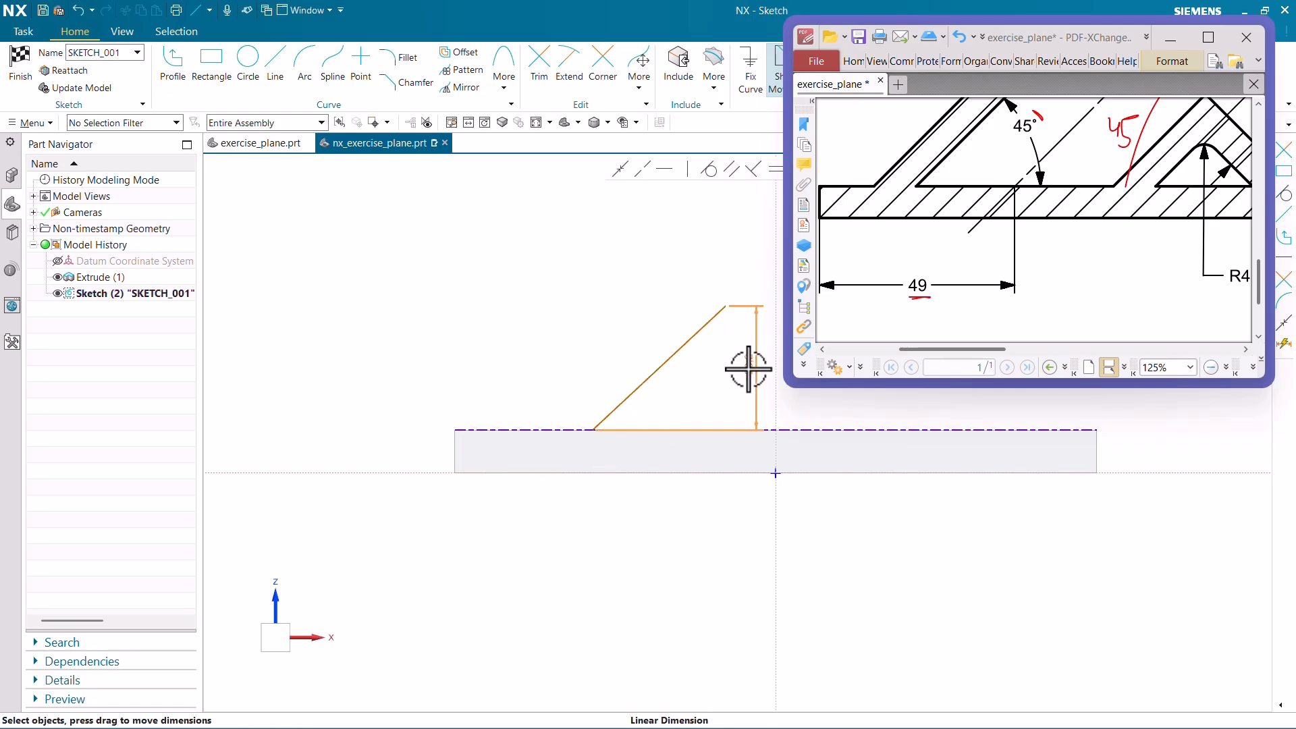
{"action": "key", "text": "Delete"}
Dimension the angle between the slanted line and the plate's upper edge at 45°
{"action": "left_click", "coordinate": [671, 359]}
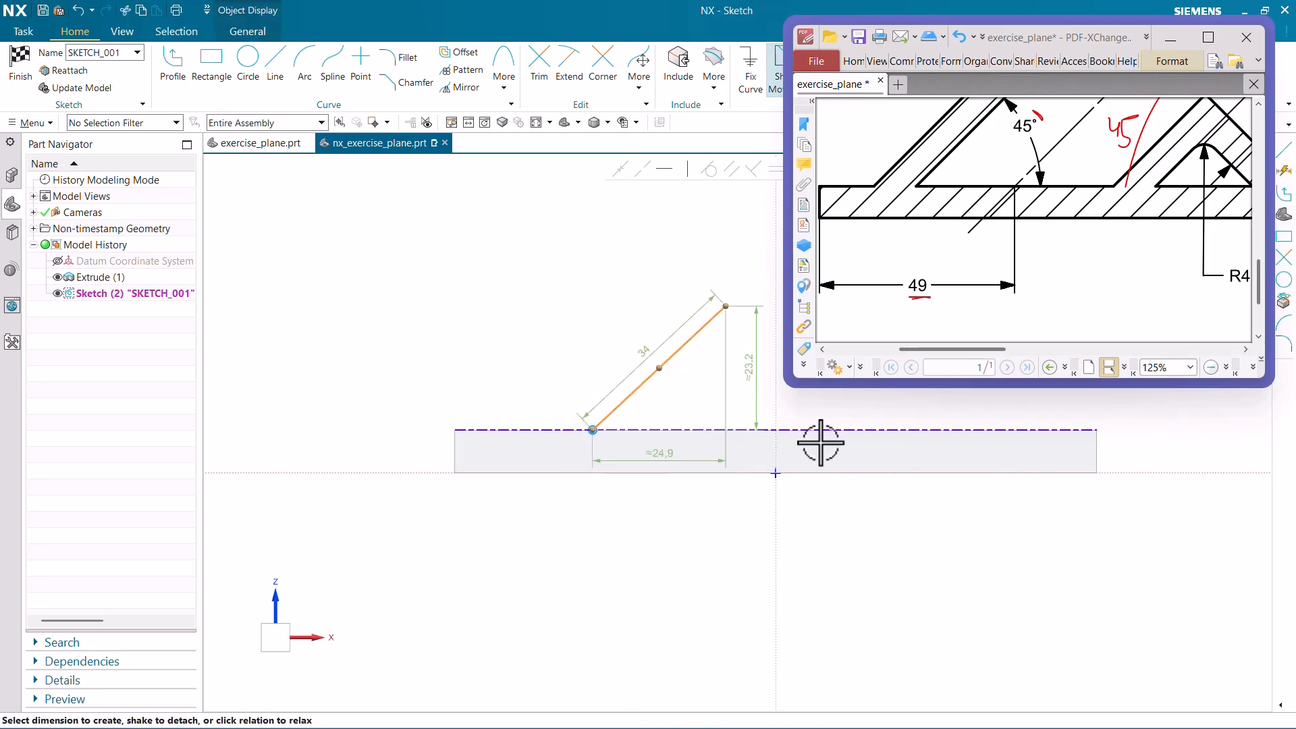
{"action": "left_click", "coordinate": [851, 430]}
{"action": "left_click", "coordinate": [743, 369]}
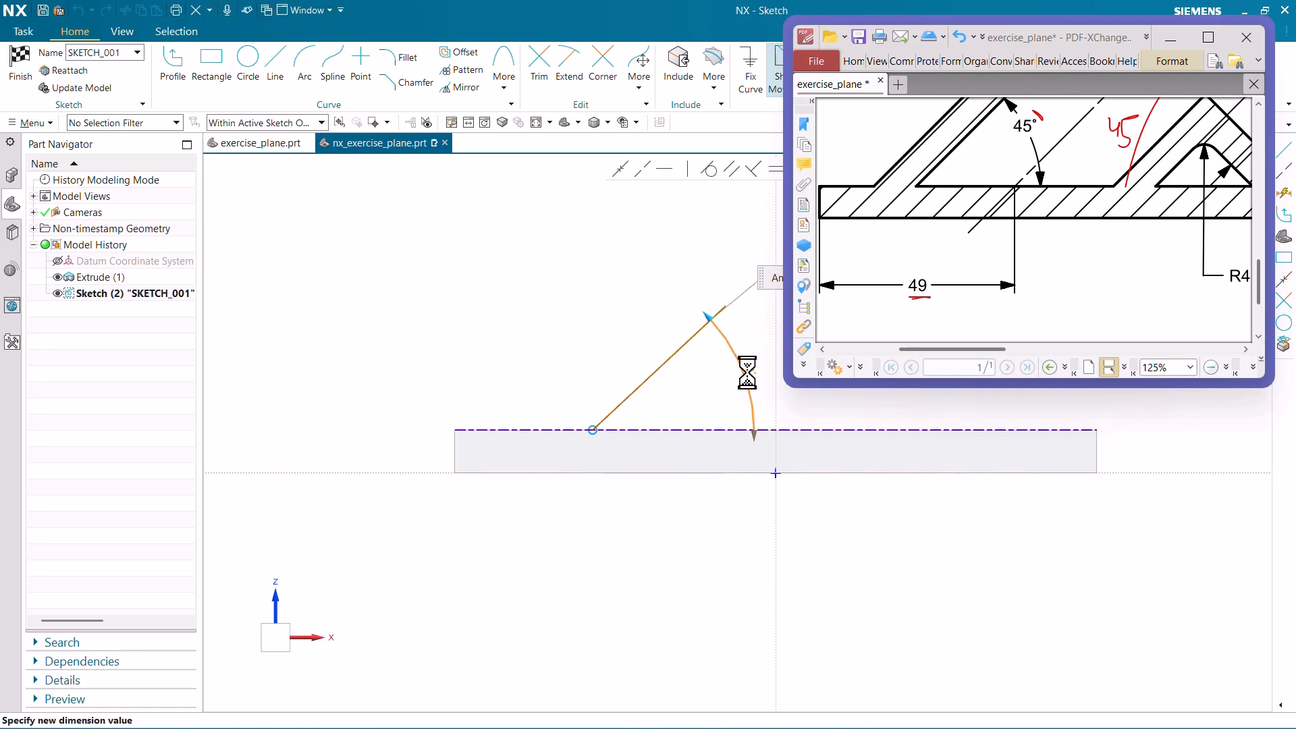
{"action": "middle_click", "coordinate": [703, 353]}
{"action": "scroll", "coordinate": [671, 379], "scroll_direction": "down", "scroll_amount": 1}
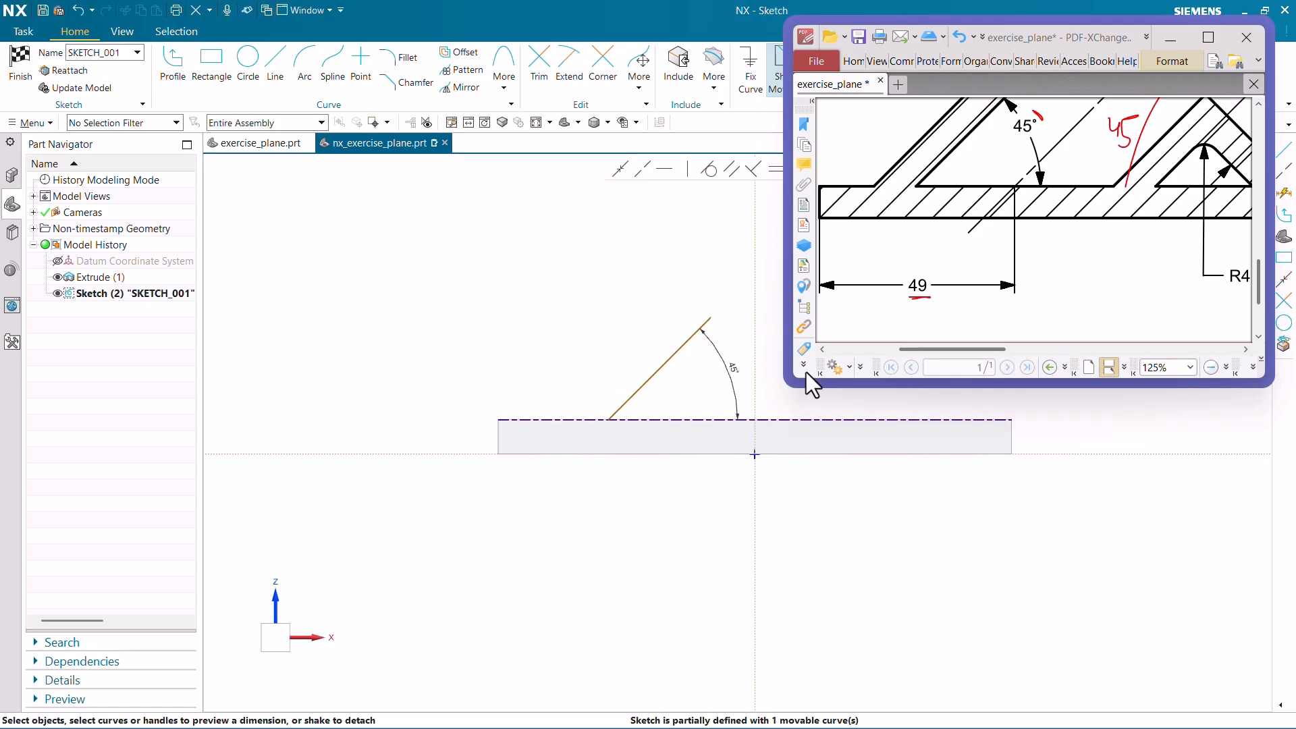
Add a horizontal dimension from the plate's upper left corner to the lower end of the slanted line
{"action": "scroll", "coordinate": [595, 443], "scroll_direction": "up", "scroll_amount": 2}
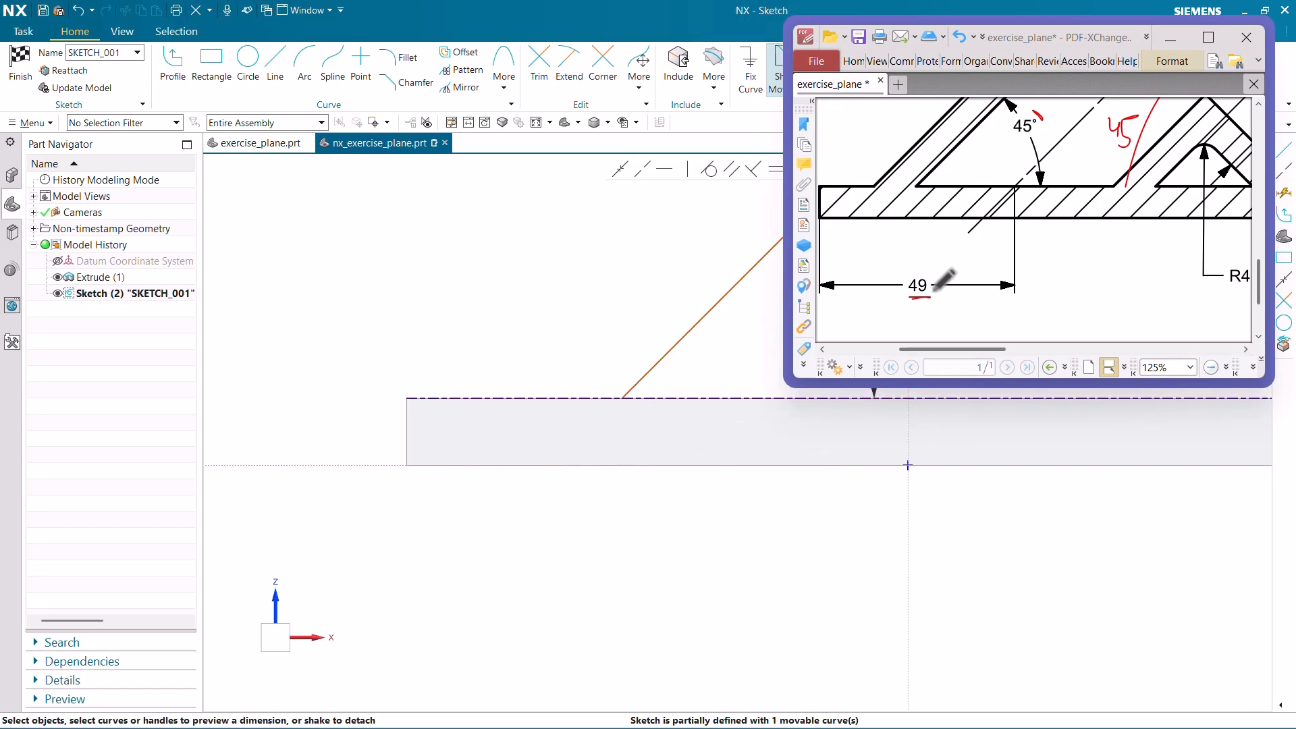
{"action": "key", "text": "d"}
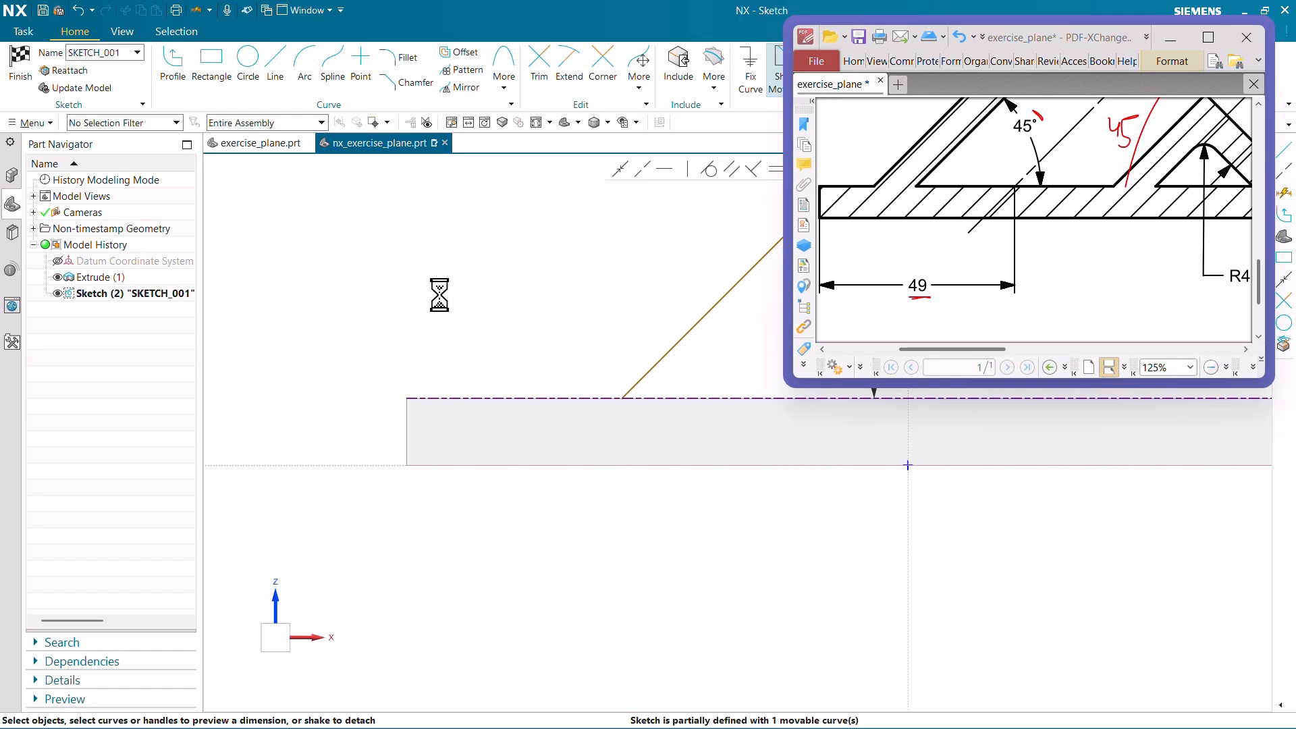
{"action": "left_click", "coordinate": [407, 398]}
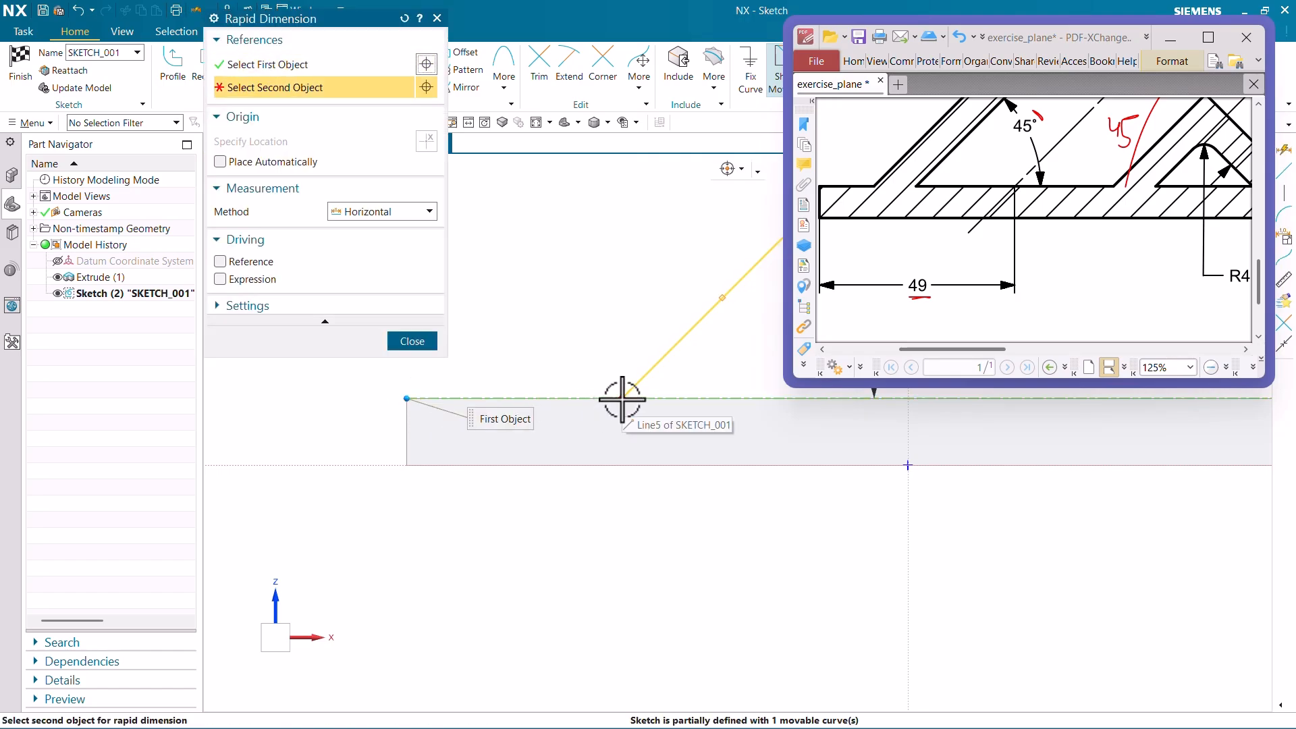
{"action": "left_click", "coordinate": [621, 398]}
{"action": "left_click", "coordinate": [503, 505]}
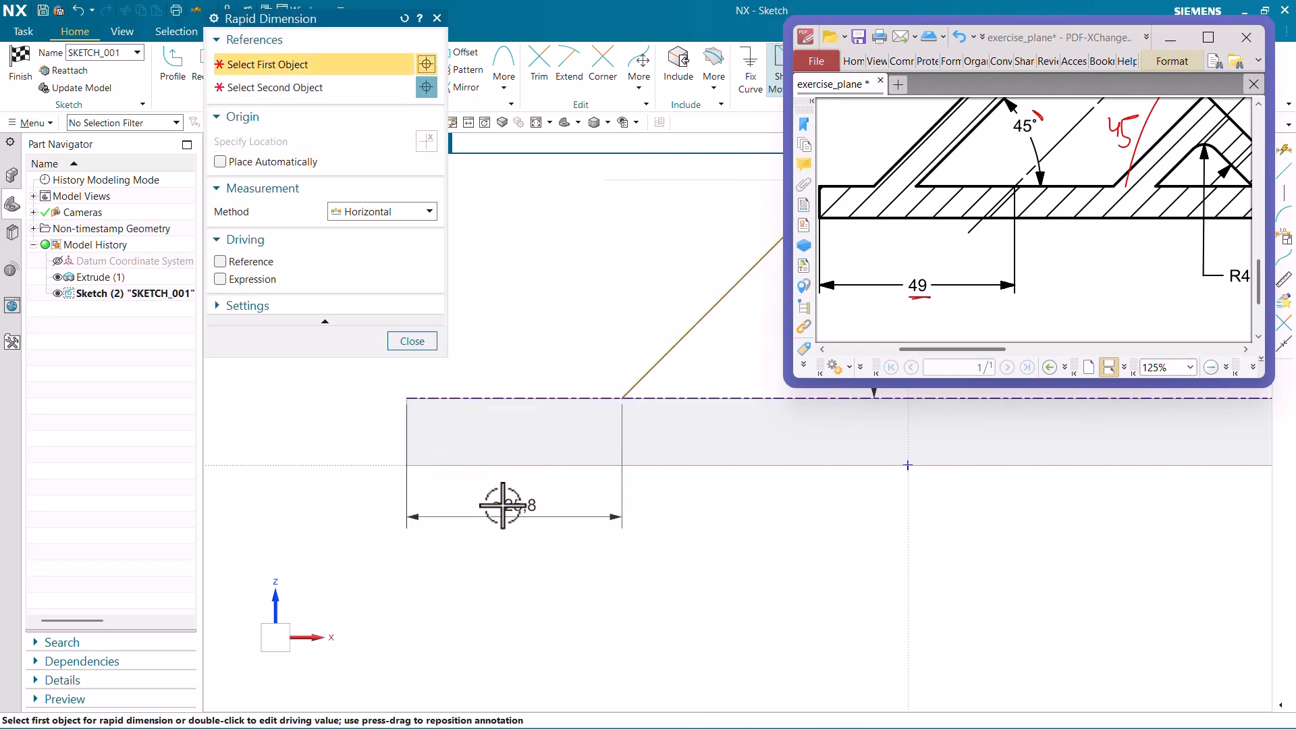
{"action": "key", "text": "Escape"}
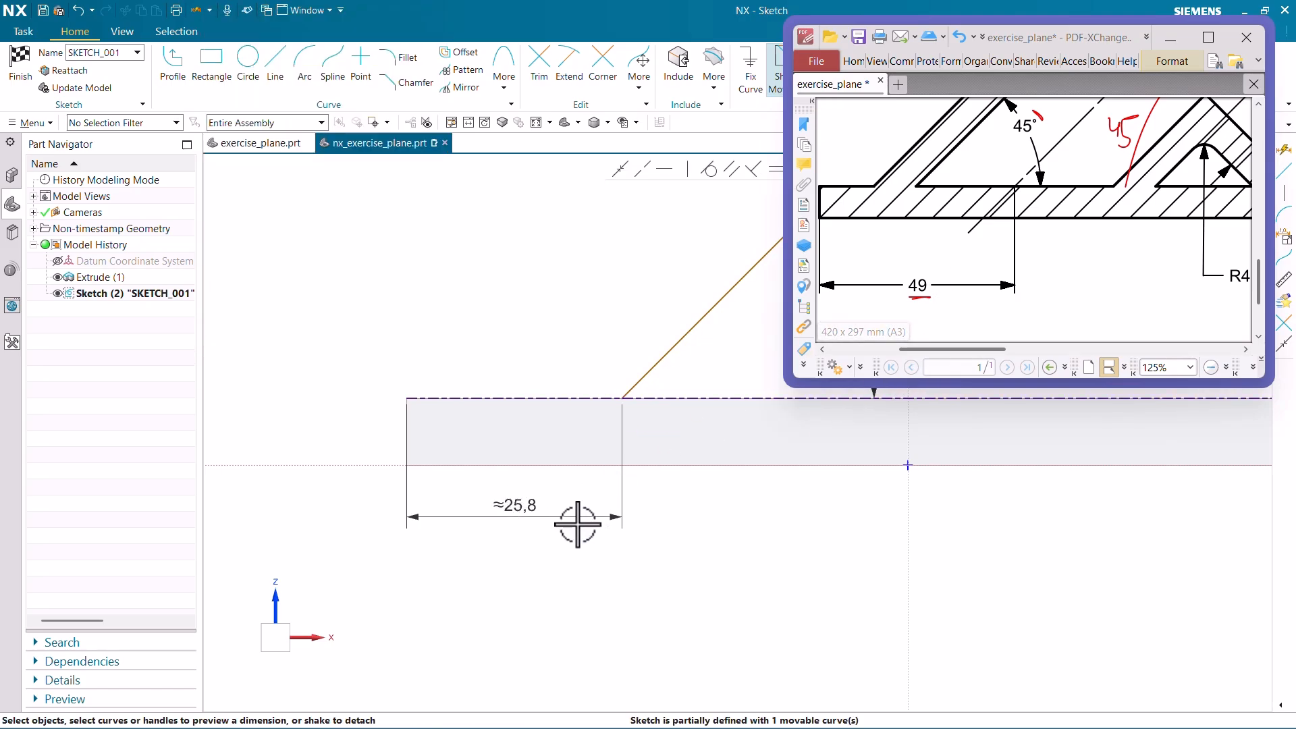
Set the horizontal distance from the plate's left end to the slanted line's lower end to 49 mm
{"action": "double_click", "coordinate": [533, 507]}
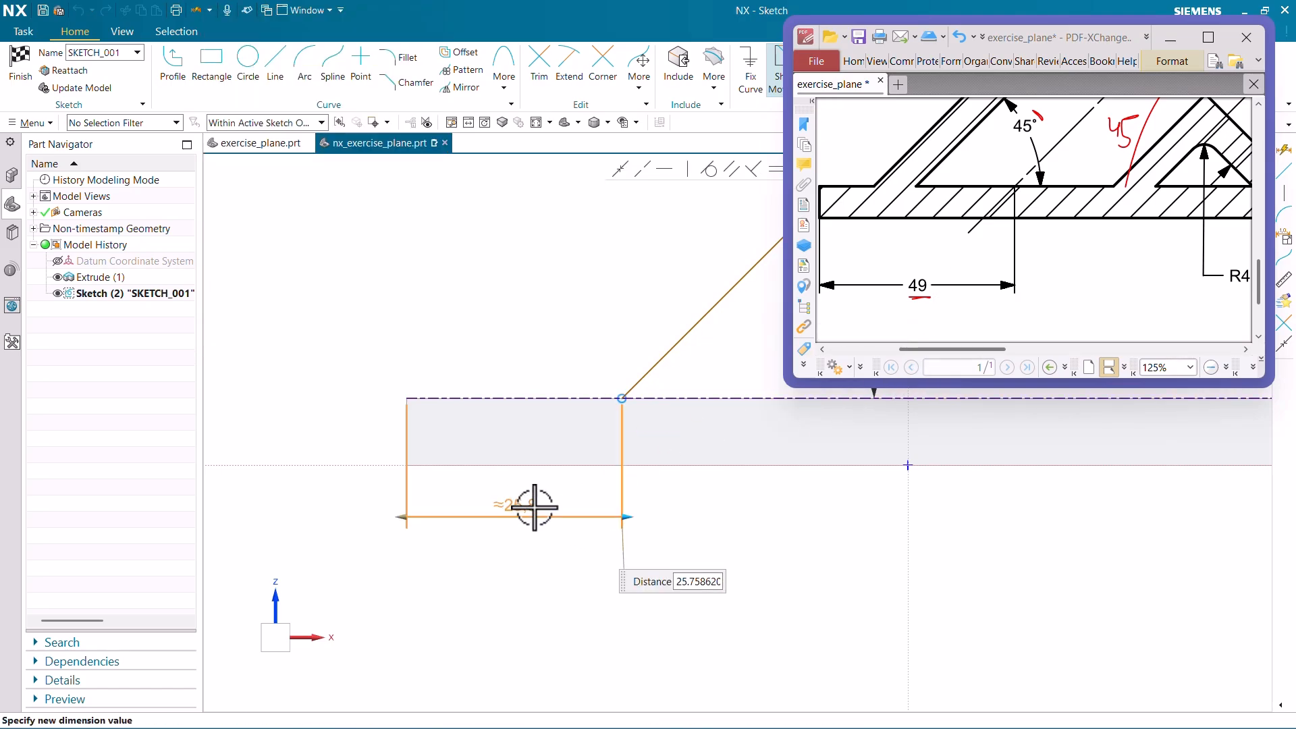
{"action": "type", "text": "4"}
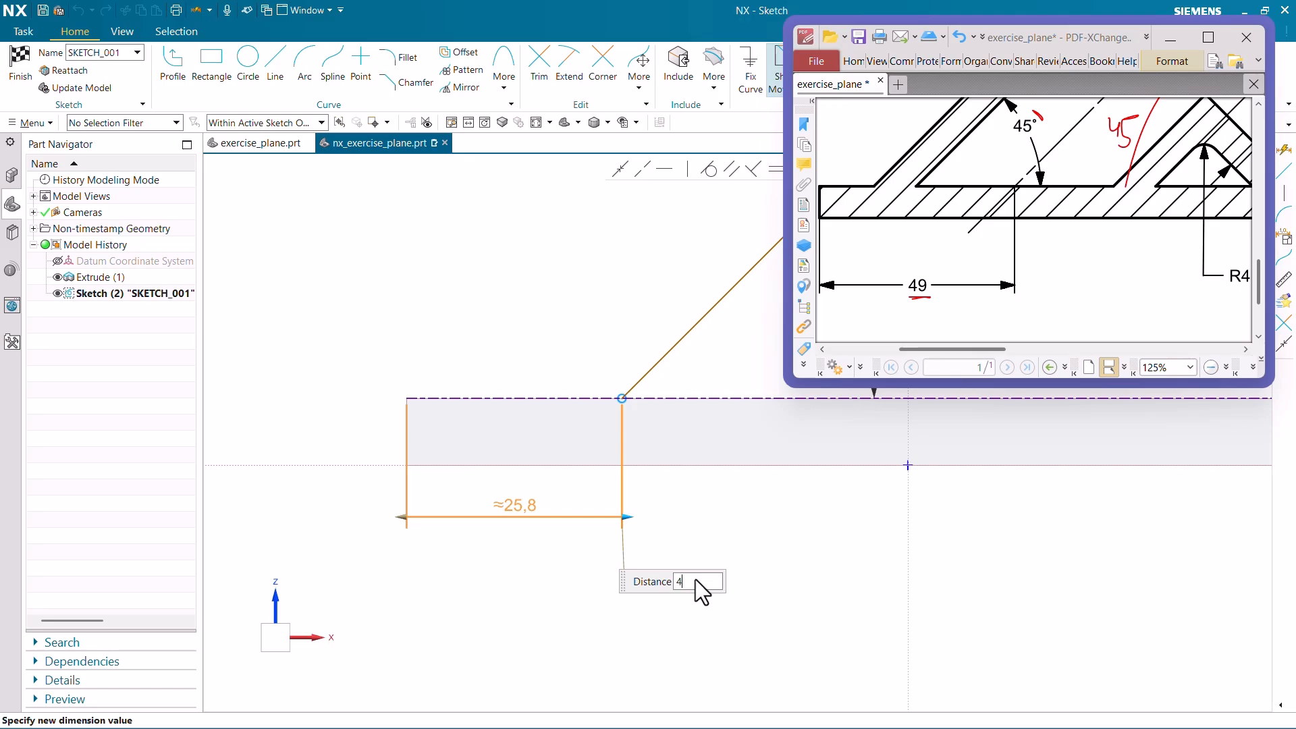
{"action": "type", "text": "9"}
{"action": "key", "text": "Return"}
Set the slanted line's length to 20 mm and finish the sketch
{"action": "scroll", "coordinate": [598, 569], "scroll_direction": "down", "scroll_amount": 3}
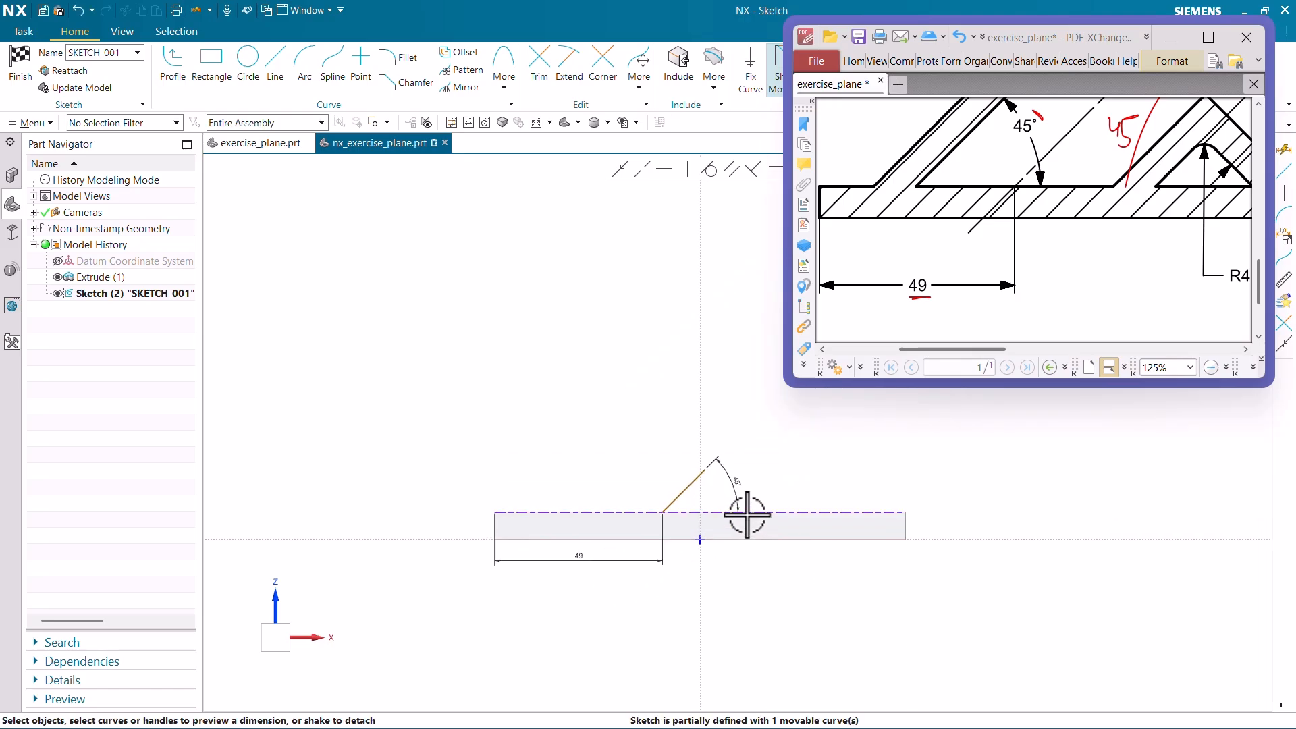
{"action": "scroll", "coordinate": [747, 514], "scroll_direction": "up", "scroll_amount": 3}
{"action": "scroll", "coordinate": [671, 425], "scroll_direction": "up", "scroll_amount": 2}
{"action": "scroll", "coordinate": [533, 511], "scroll_direction": "down", "scroll_amount": 3}
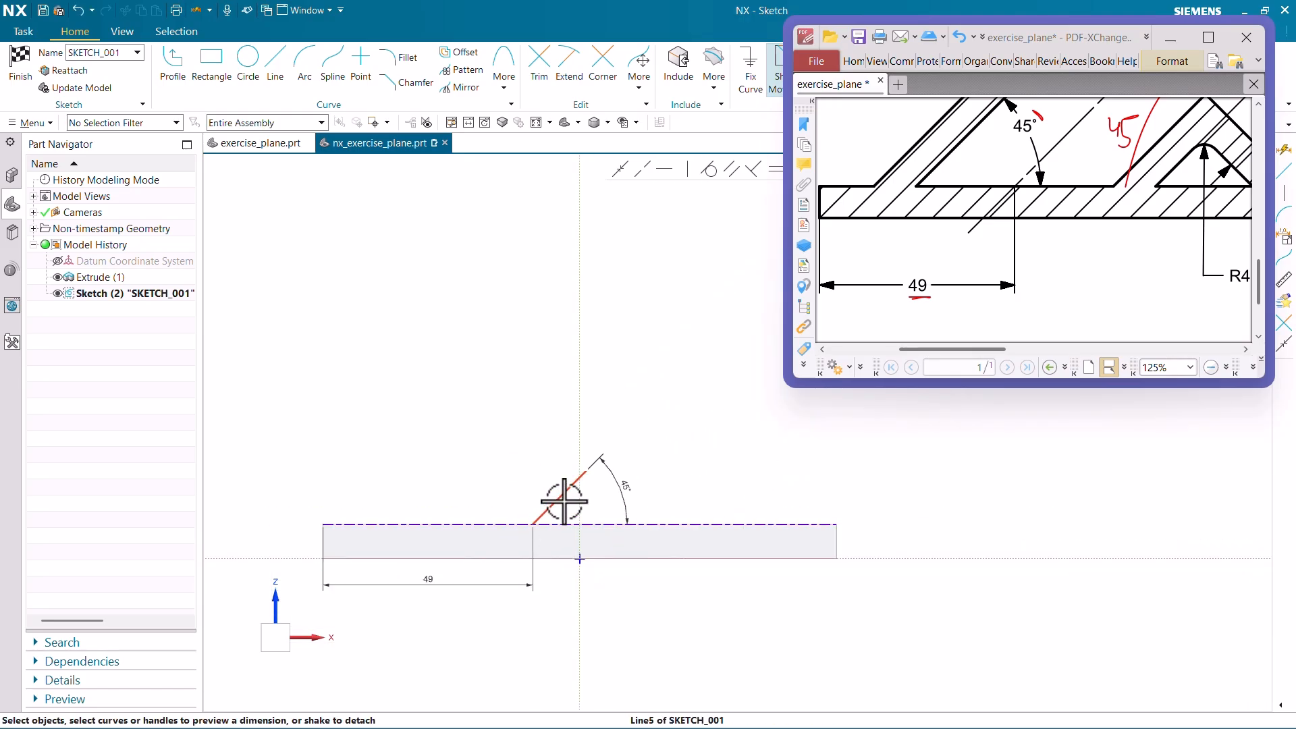
{"action": "left_click", "coordinate": [564, 501]}
{"action": "left_click", "coordinate": [549, 478]}
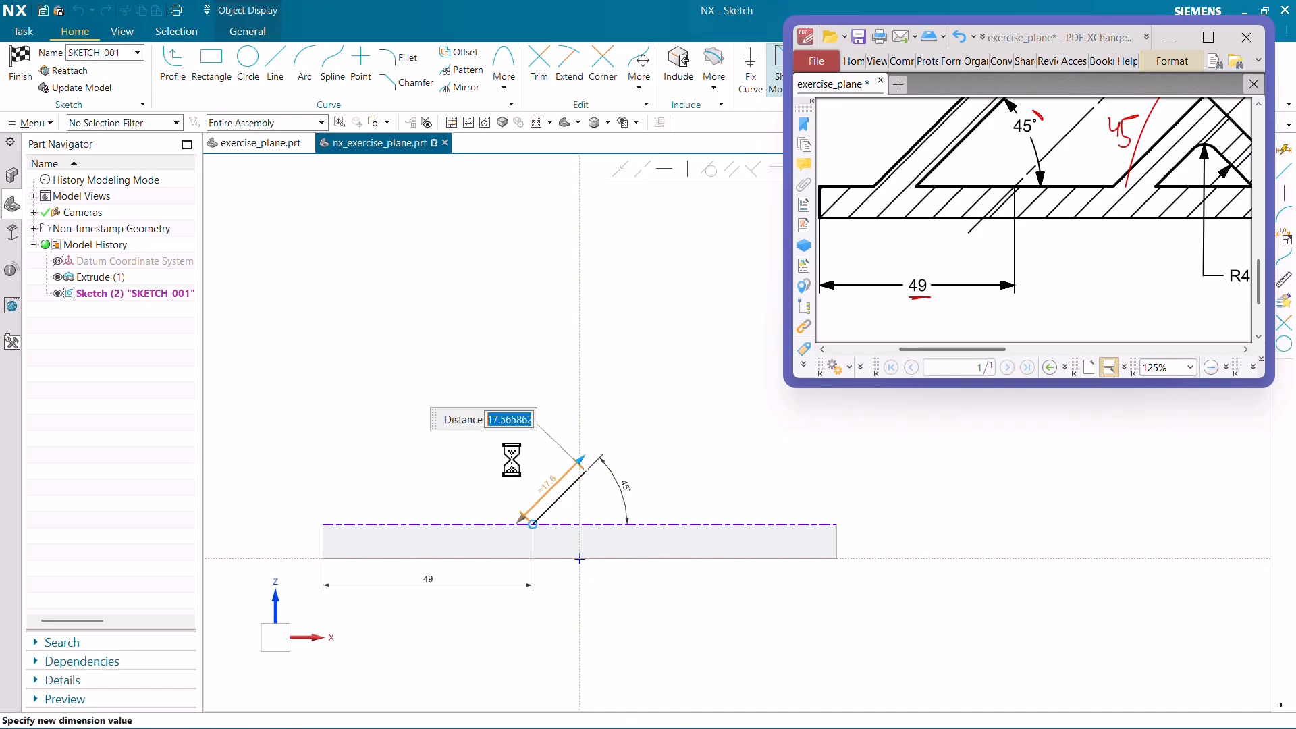
{"action": "type", "text": "20"}
{"action": "key", "text": "Return"}
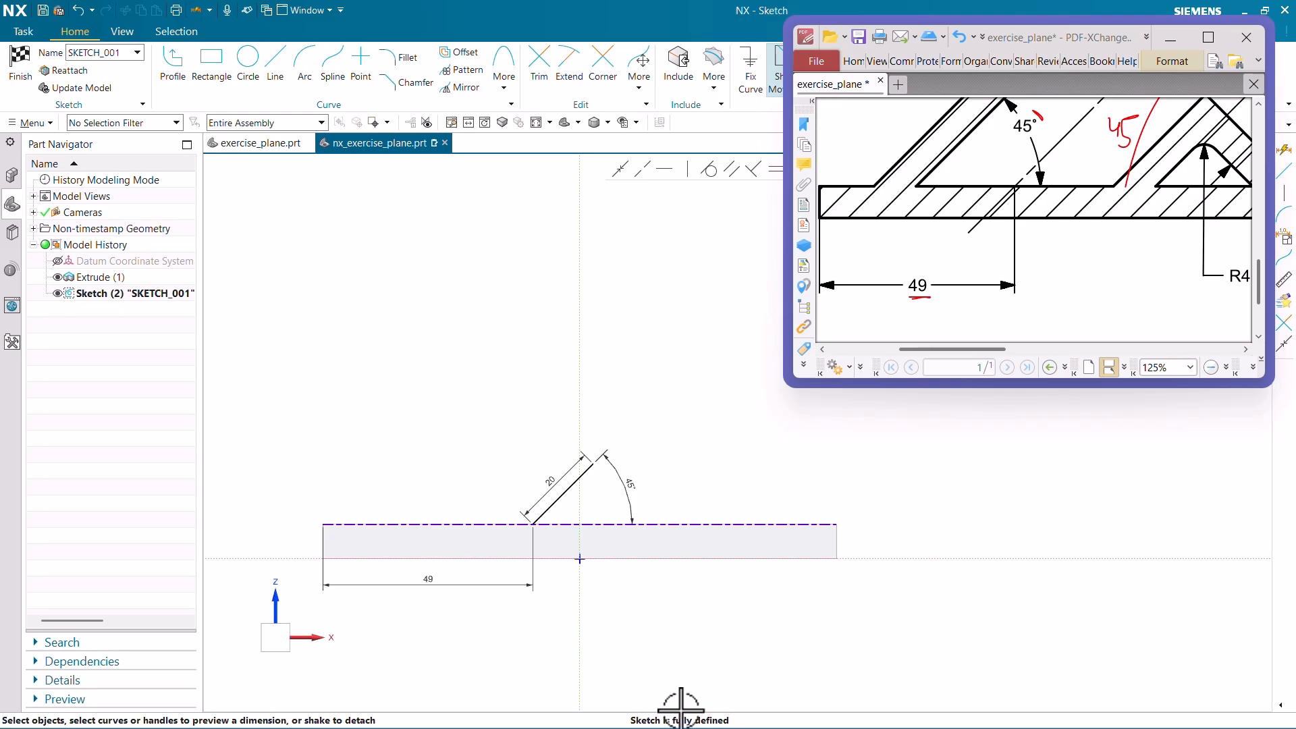
{"action": "scroll", "coordinate": [580, 465], "scroll_direction": "up", "scroll_amount": 2}
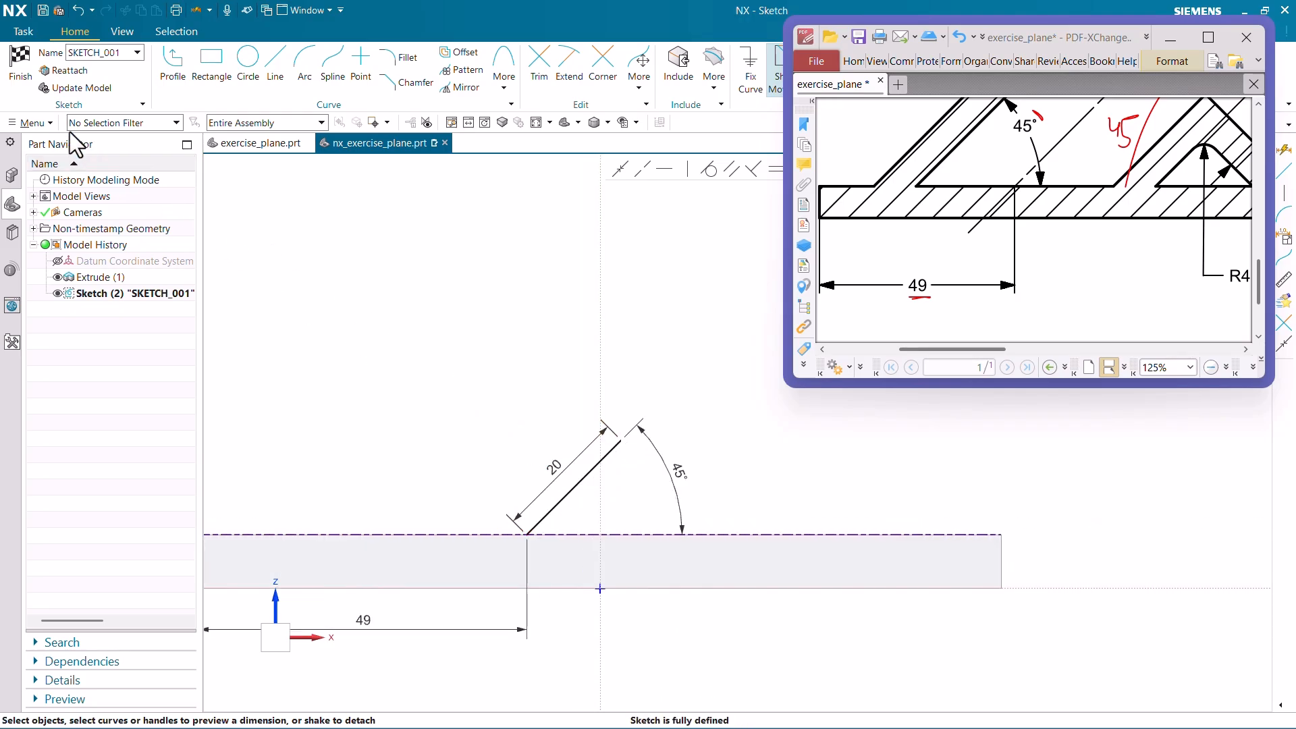
{"action": "left_click", "coordinate": [29, 74]}
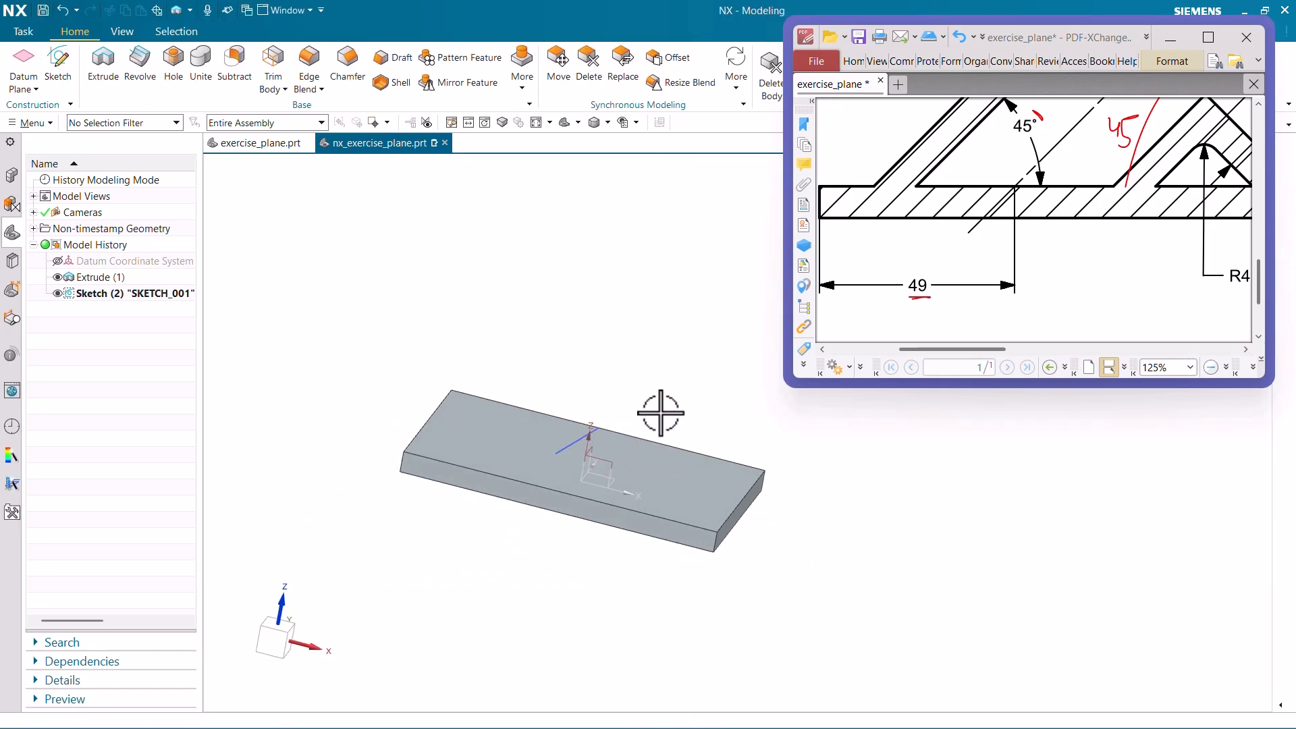
Create a datum plane at 45° to the plate's top face, passing through the top edge at the plate's right end
{"action": "scroll", "coordinate": [973, 272], "scroll_direction": "down", "scroll_amount": 3, "text": "ctrl"}
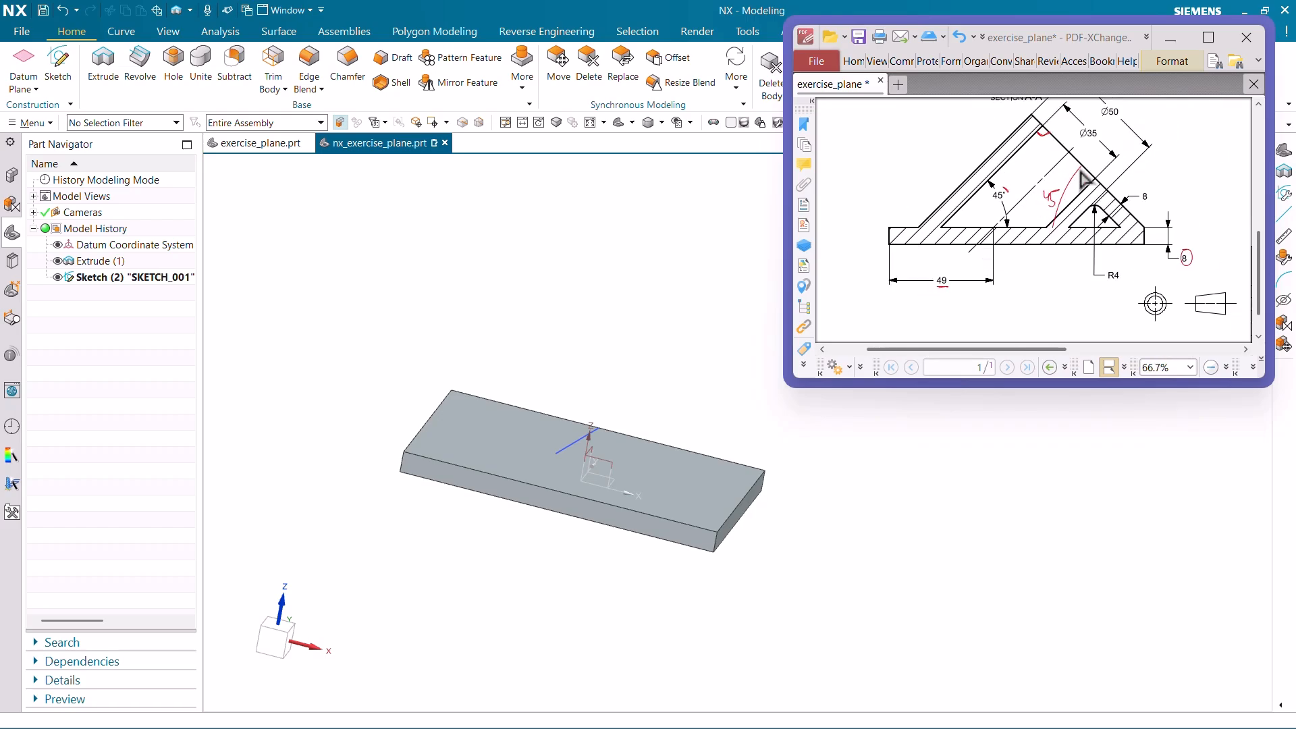
{"action": "scroll", "coordinate": [1093, 159], "scroll_direction": "up", "scroll_amount": 2, "text": "ctrl"}
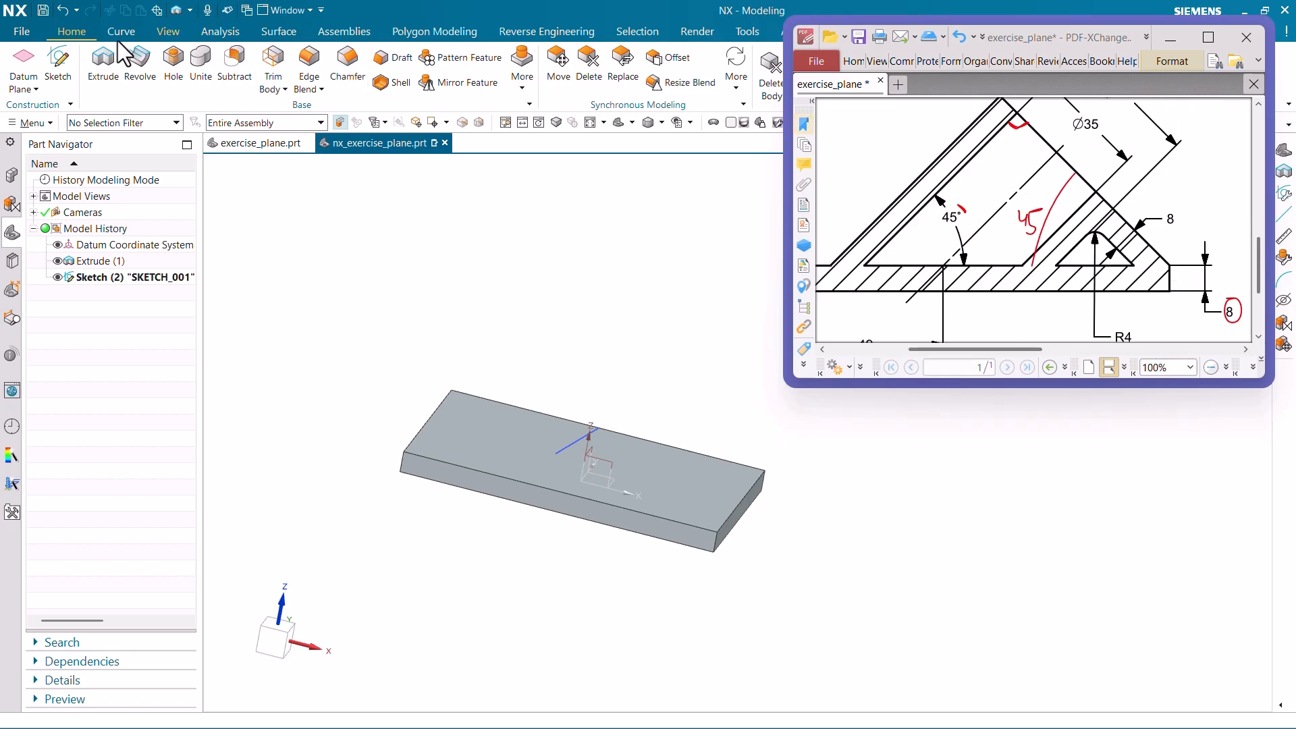
{"action": "left_click", "coordinate": [26, 60]}
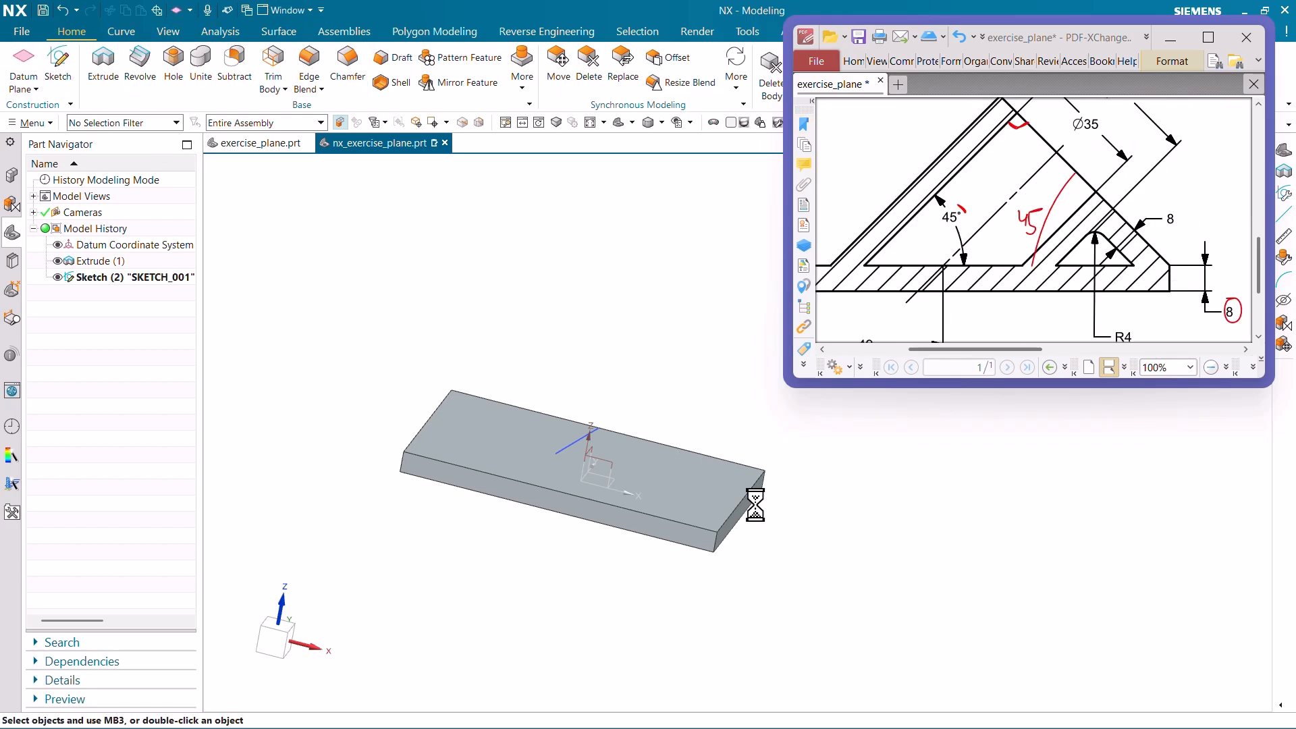
{"action": "scroll", "coordinate": [685, 484], "scroll_direction": "up", "scroll_amount": 2}
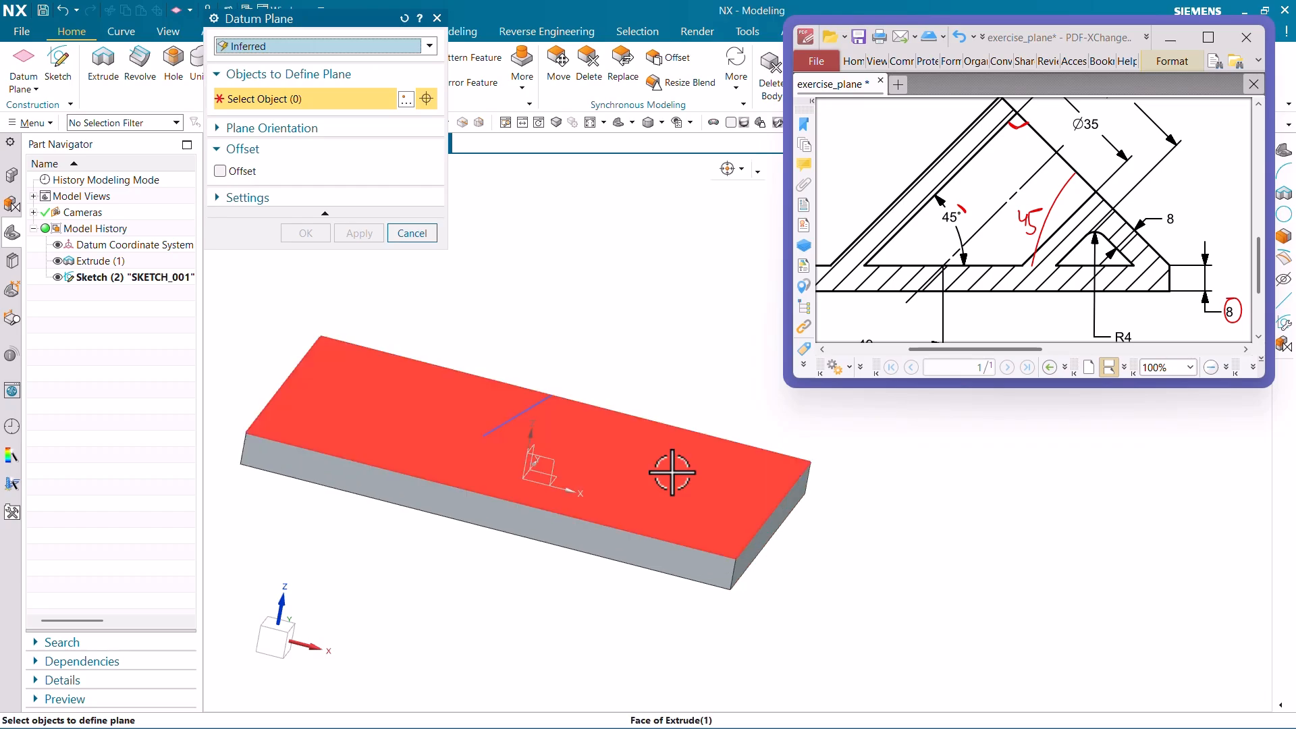
{"action": "left_click", "coordinate": [672, 473]}
{"action": "left_click", "coordinate": [759, 526]}
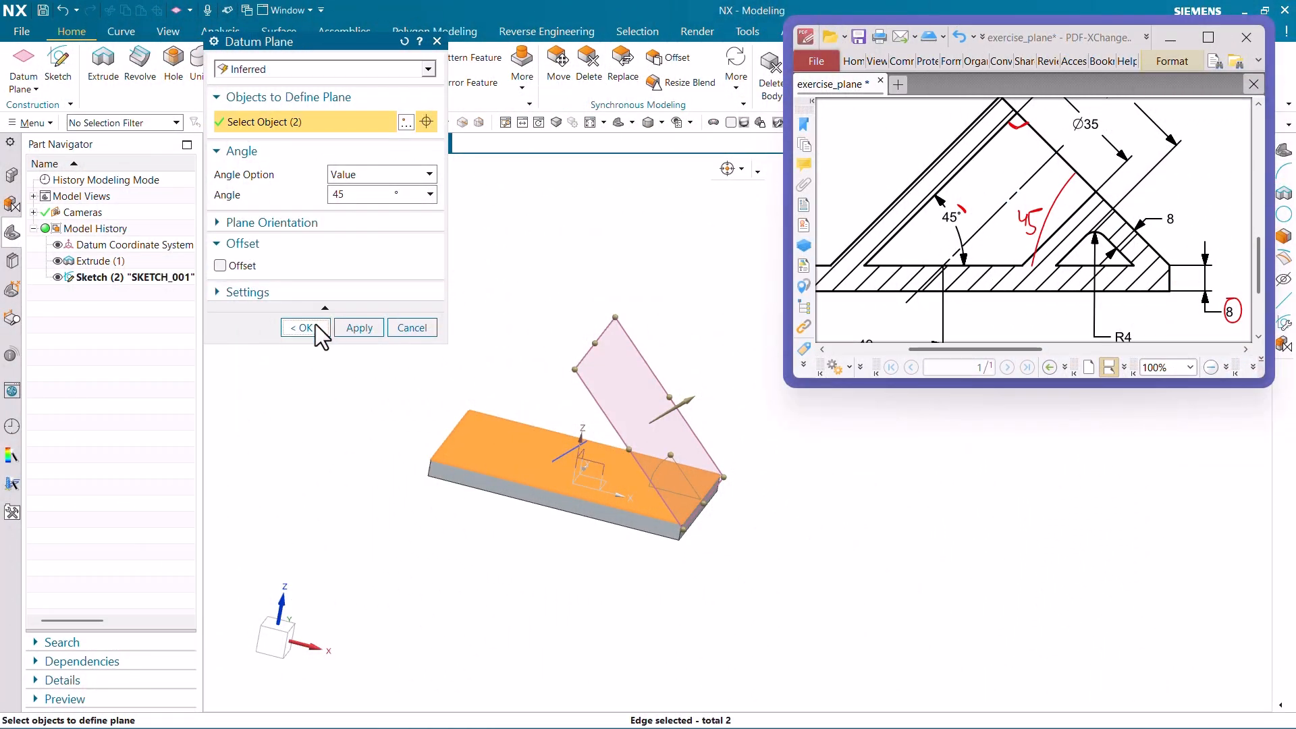
{"action": "left_click", "coordinate": [314, 324]}
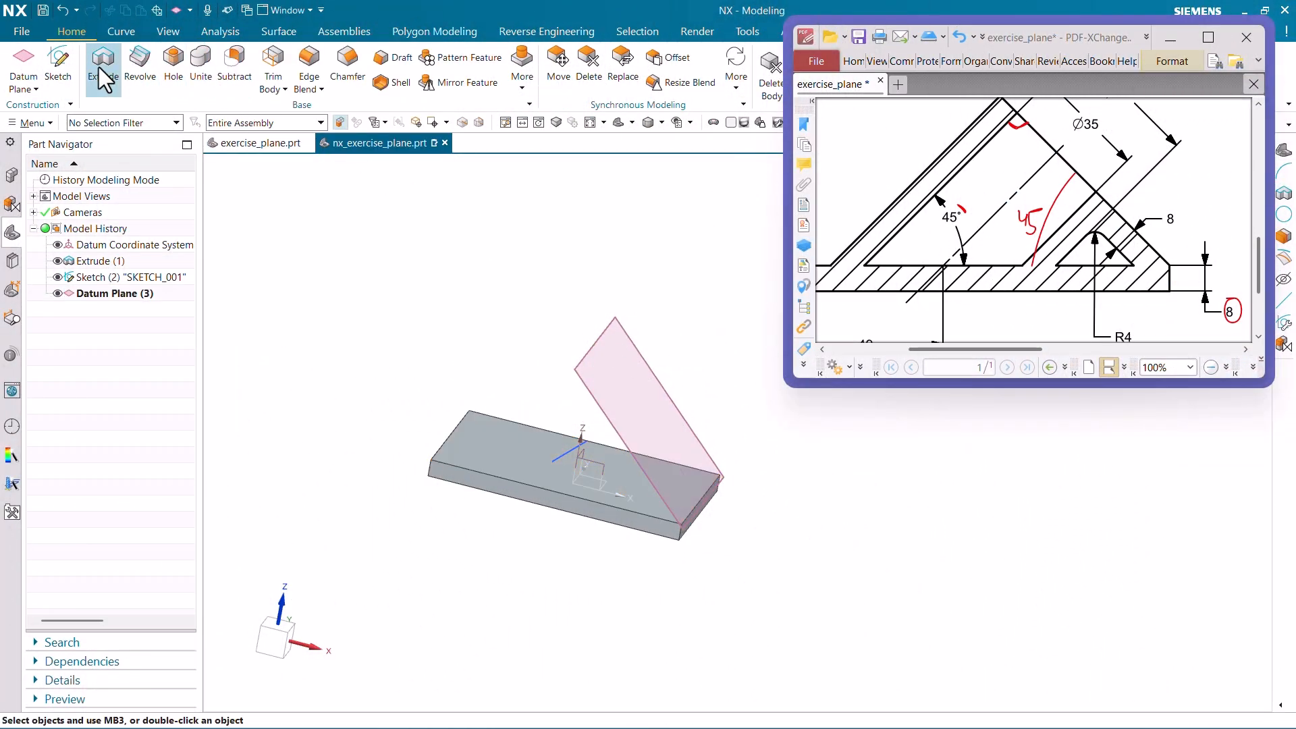
{"action": "left_click", "coordinate": [58, 62]}
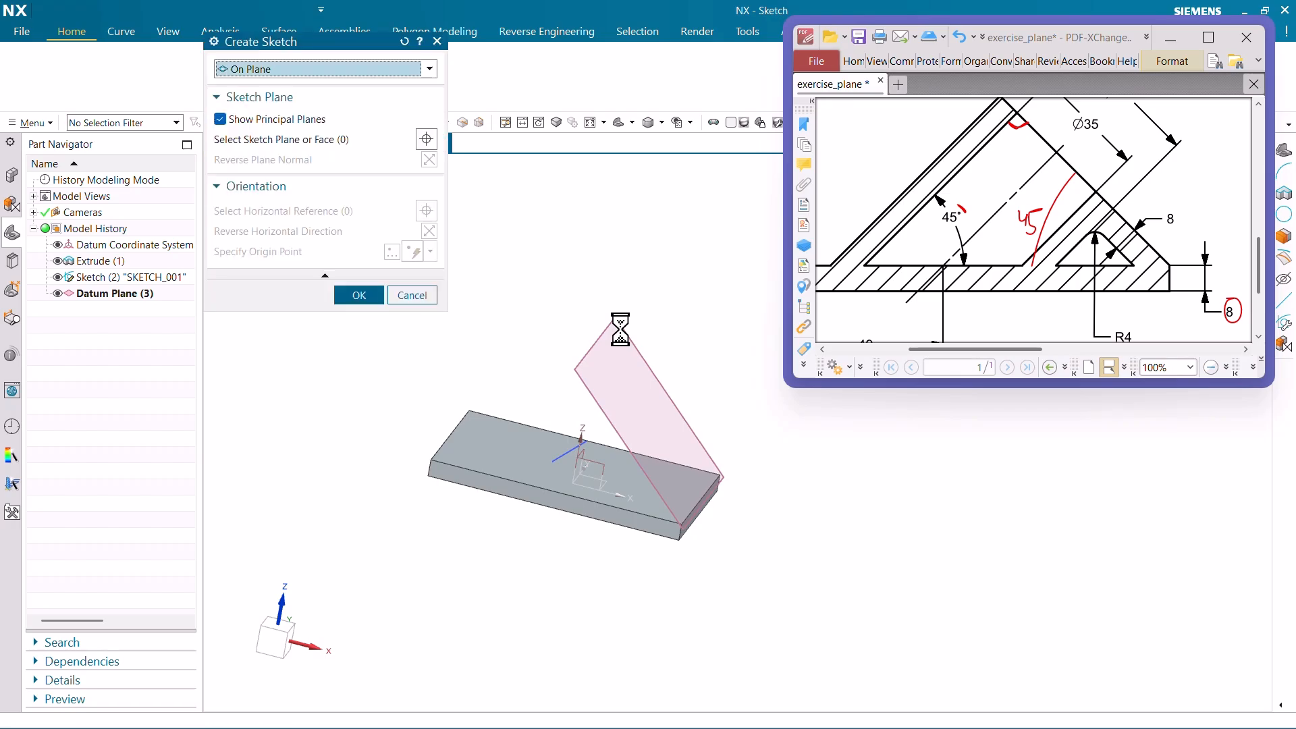
{"action": "left_click", "coordinate": [412, 296]}
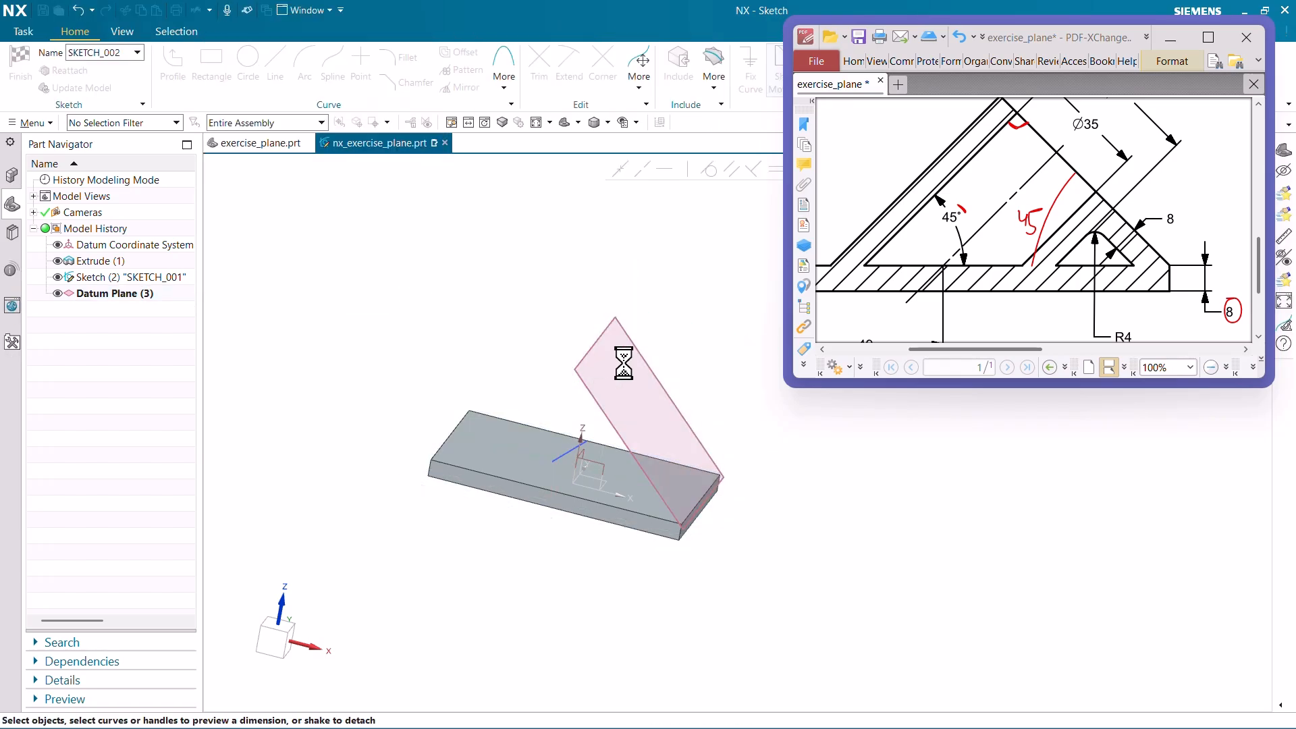
{"action": "scroll", "coordinate": [648, 409], "scroll_direction": "up", "scroll_amount": 3}
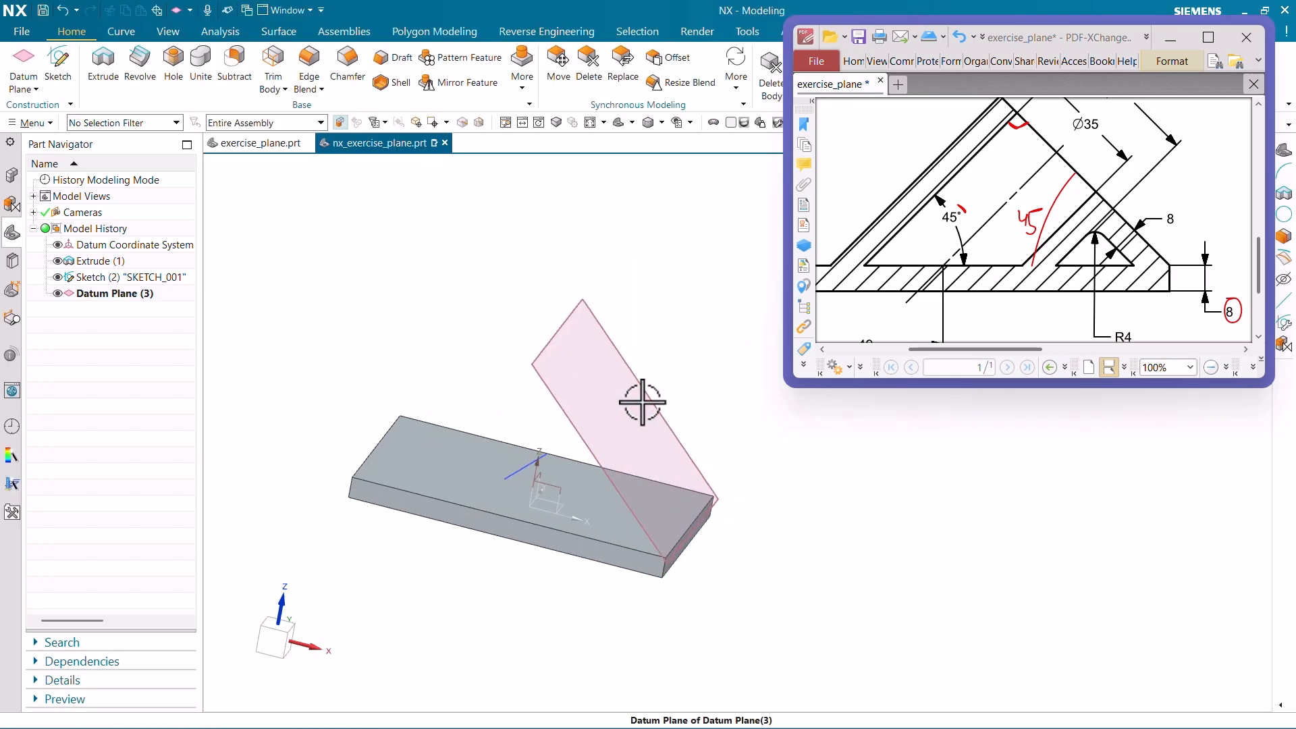
{"action": "mouse_move", "coordinate": [621, 422]}
{"action": "middle_mouse_down"}
{"action": "mouse_move", "coordinate": [658, 408]}
{"action": "mouse_move", "coordinate": [618, 405]}
{"action": "mouse_move", "coordinate": [628, 413]}
{"action": "middle_mouse_up"}
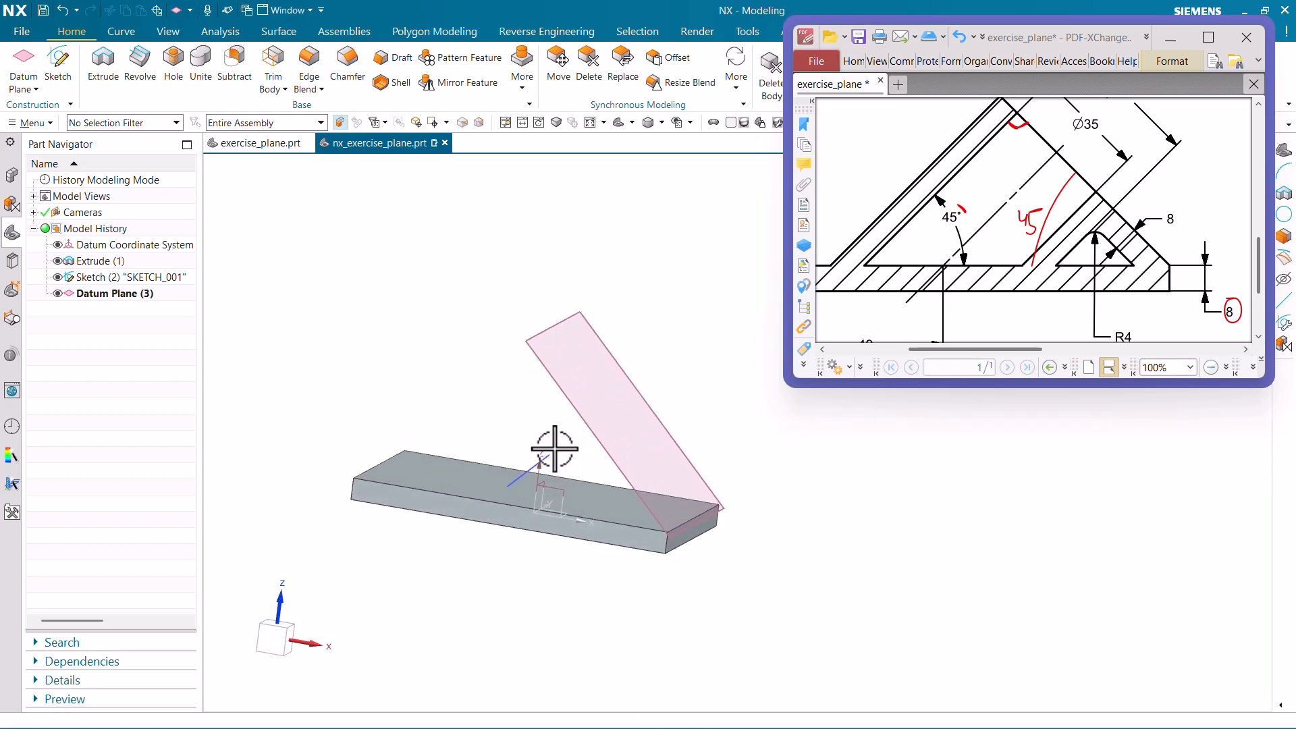
Create an intersection point where the slanted axis line meets the inclined datum plane
{"action": "left_click", "coordinate": [120, 32]}
{"action": "left_click", "coordinate": [108, 52]}
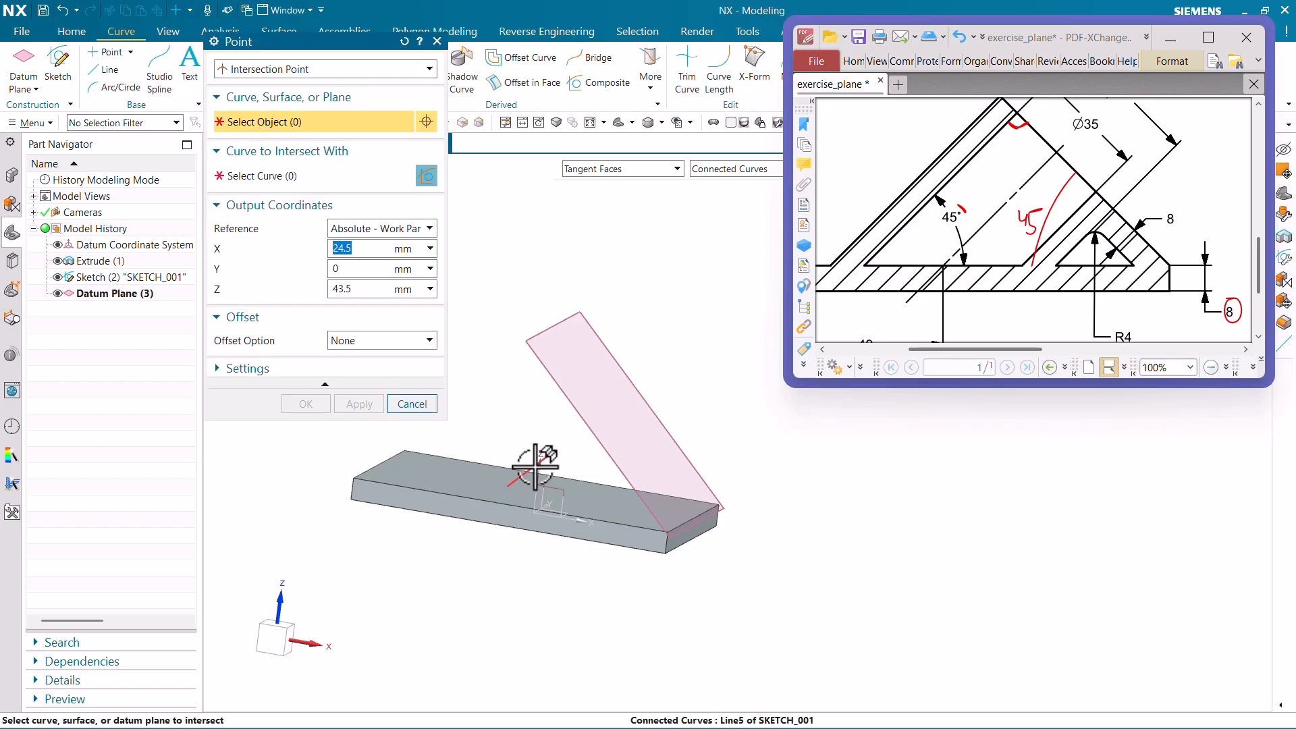
{"action": "left_click", "coordinate": [538, 324]}
{"action": "left_click", "coordinate": [299, 180]}
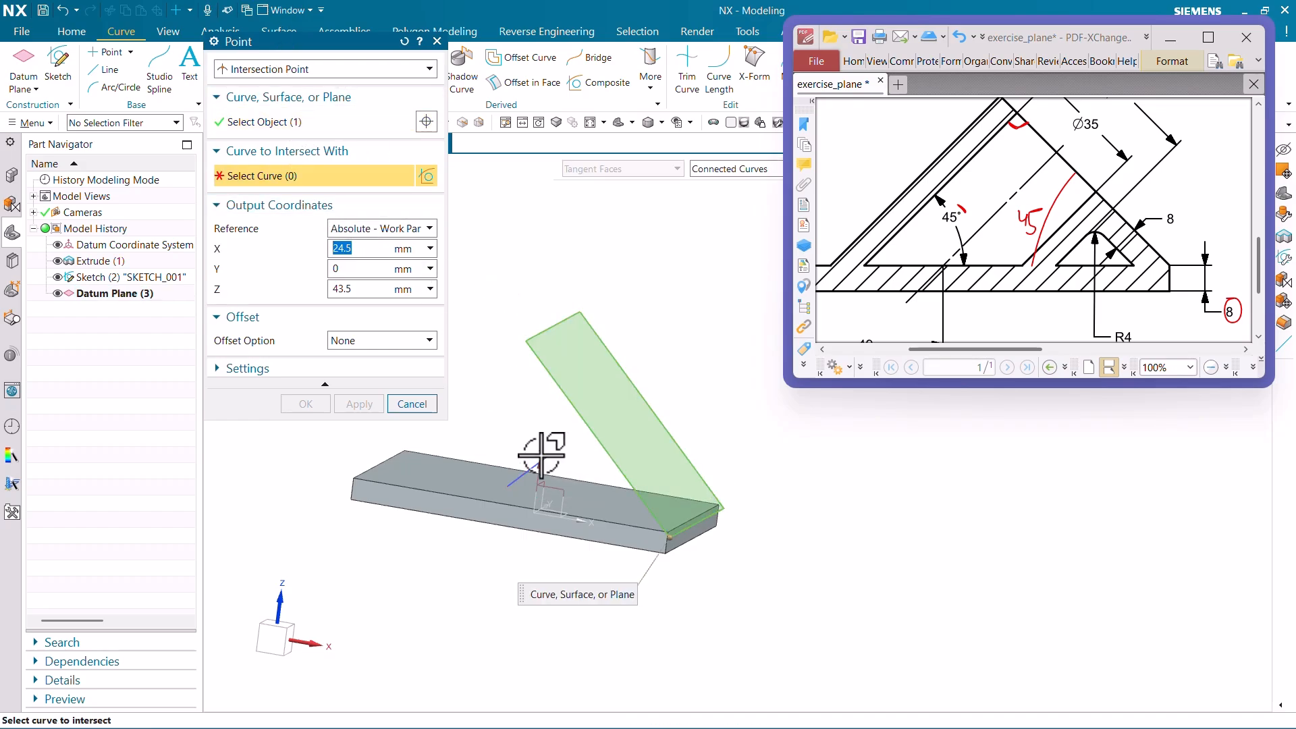
{"action": "left_click", "coordinate": [528, 463]}
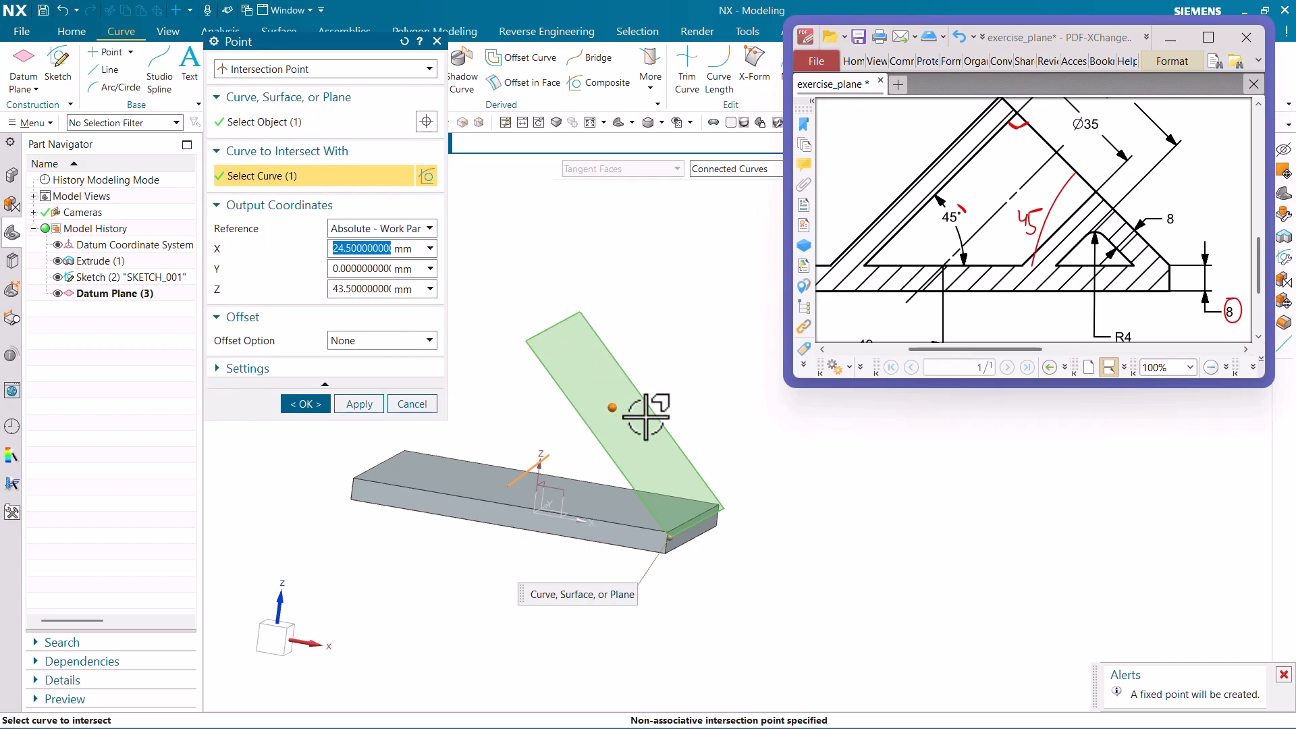
{"action": "left_click", "coordinate": [303, 405]}
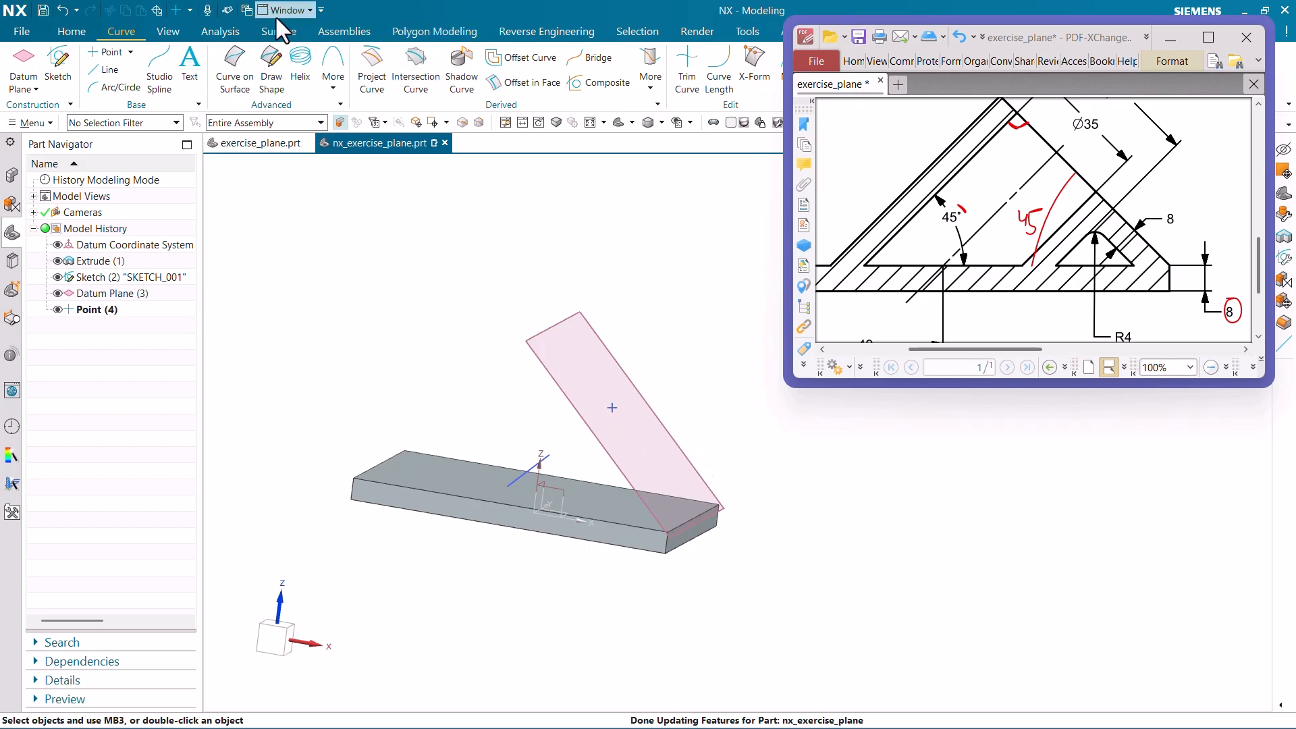
Start a sketch on the inclined datum plane with the intersection point as its origin
{"action": "left_click", "coordinate": [65, 80]}
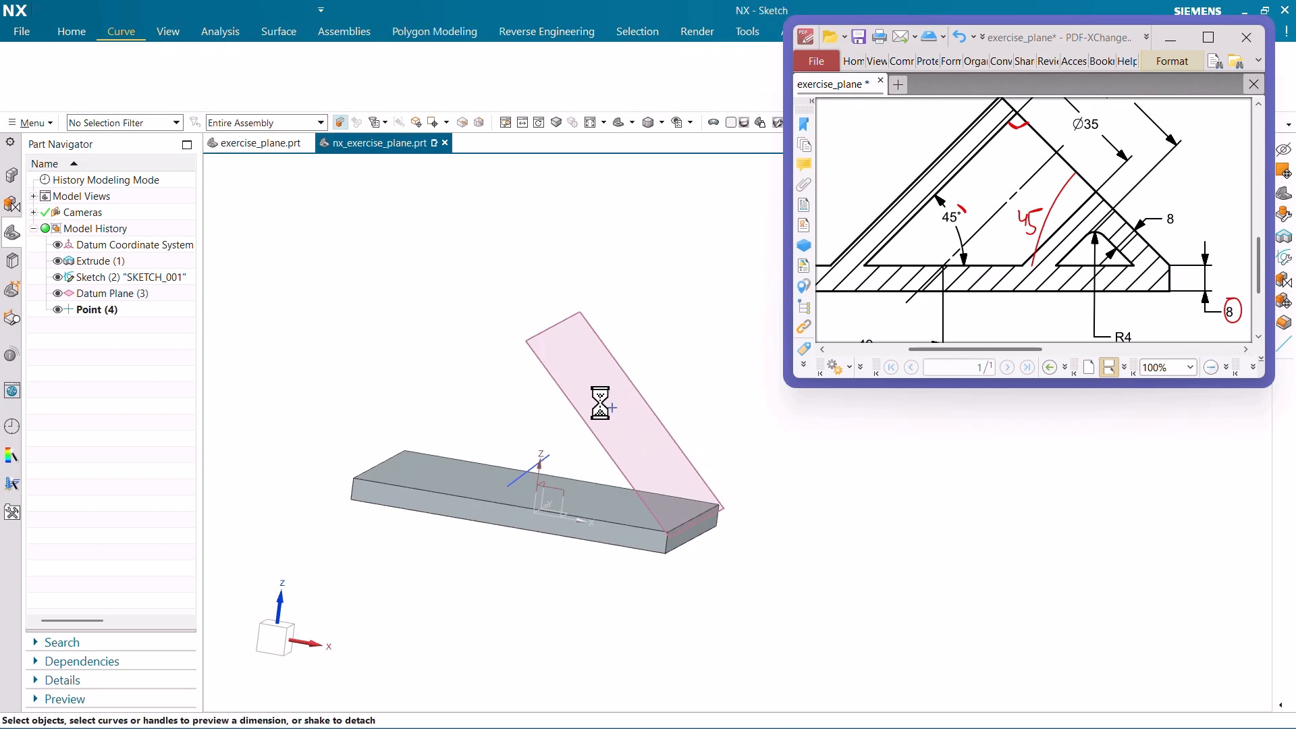
{"action": "scroll", "coordinate": [1015, 277], "scroll_direction": "down", "scroll_amount": 2, "text": "ctrl"}
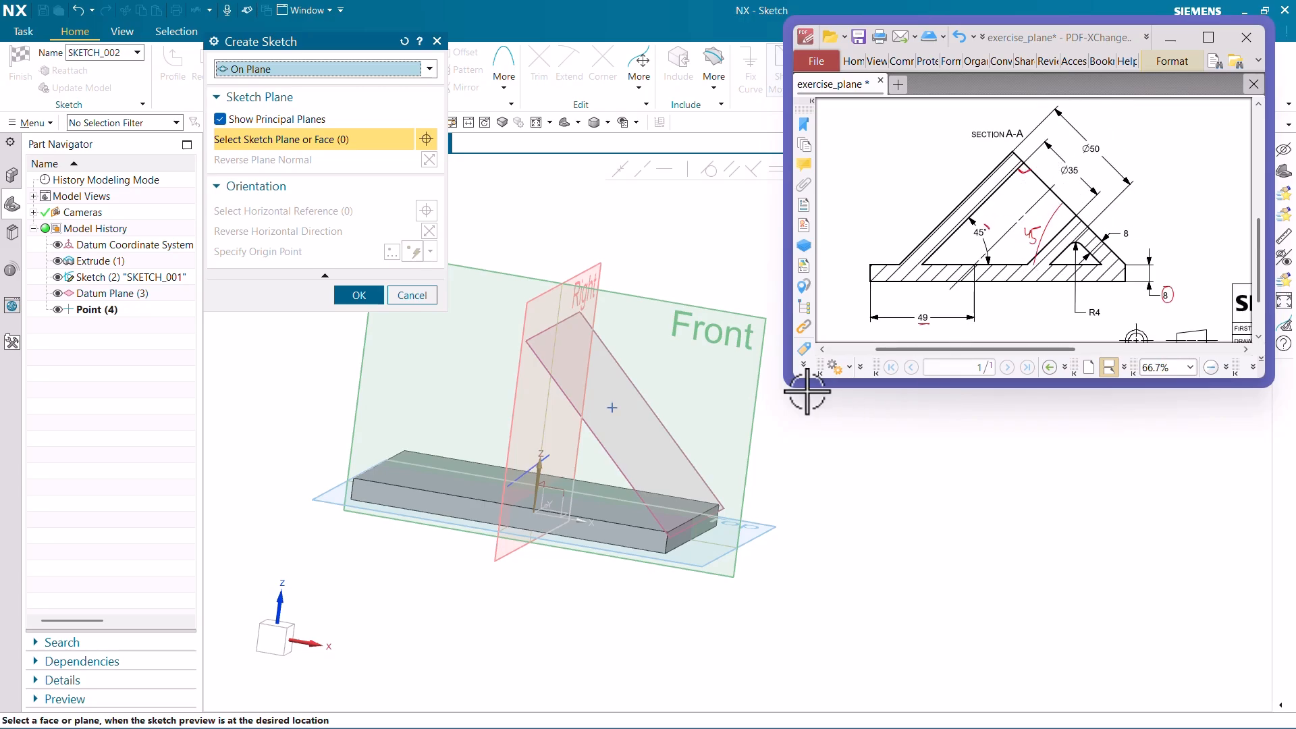
{"action": "left_click", "coordinate": [654, 400]}
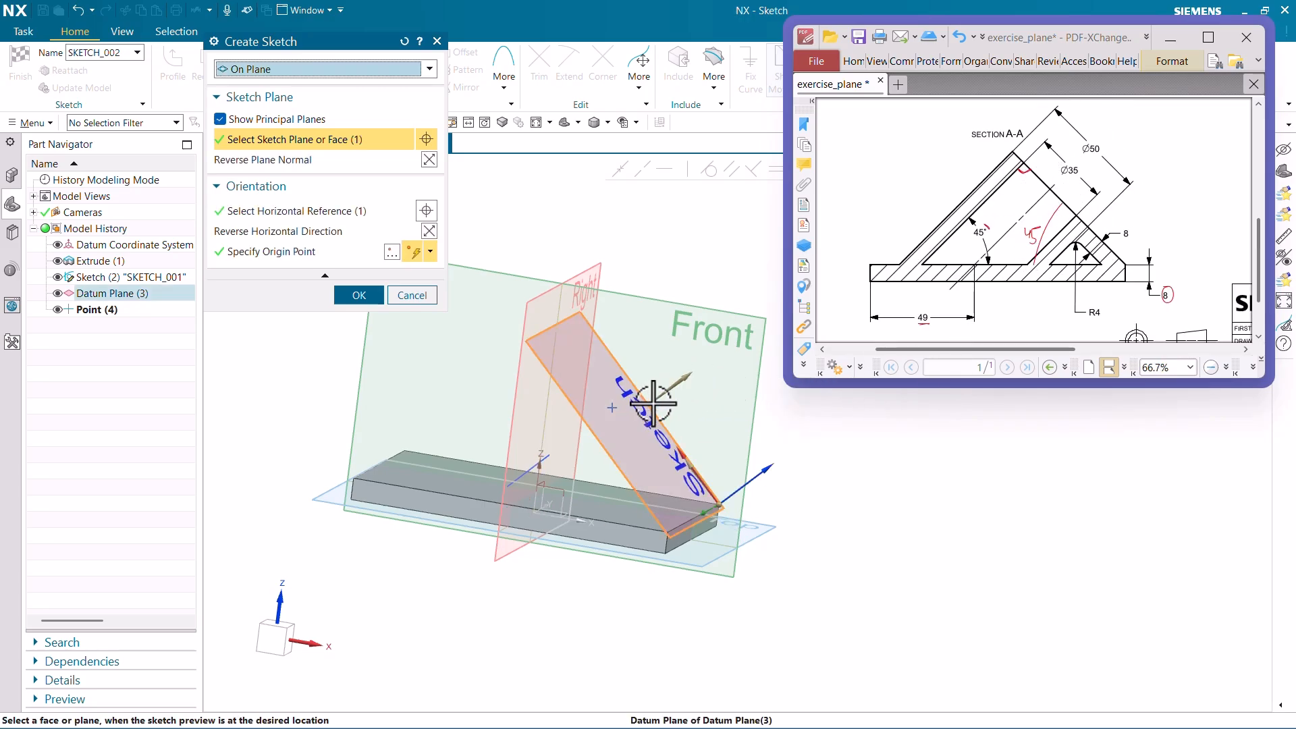
{"action": "left_click", "coordinate": [394, 251]}
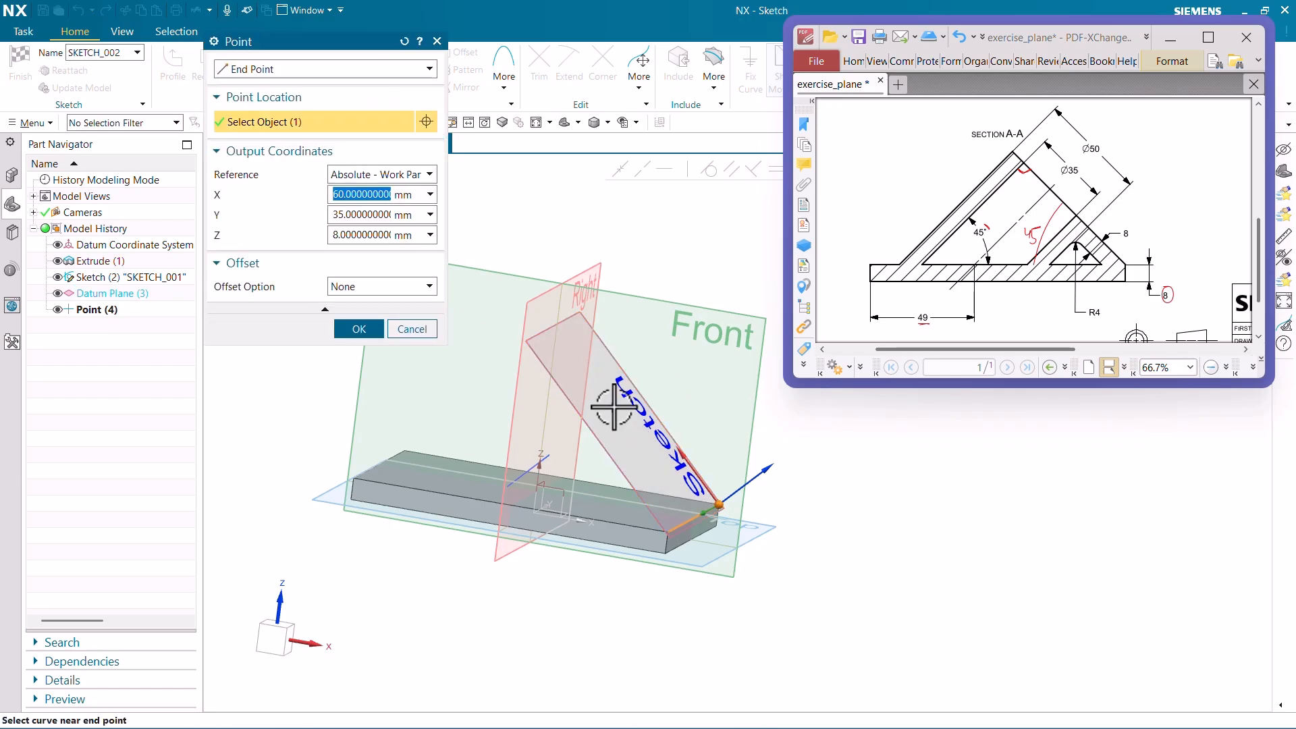
{"action": "left_click", "coordinate": [323, 70]}
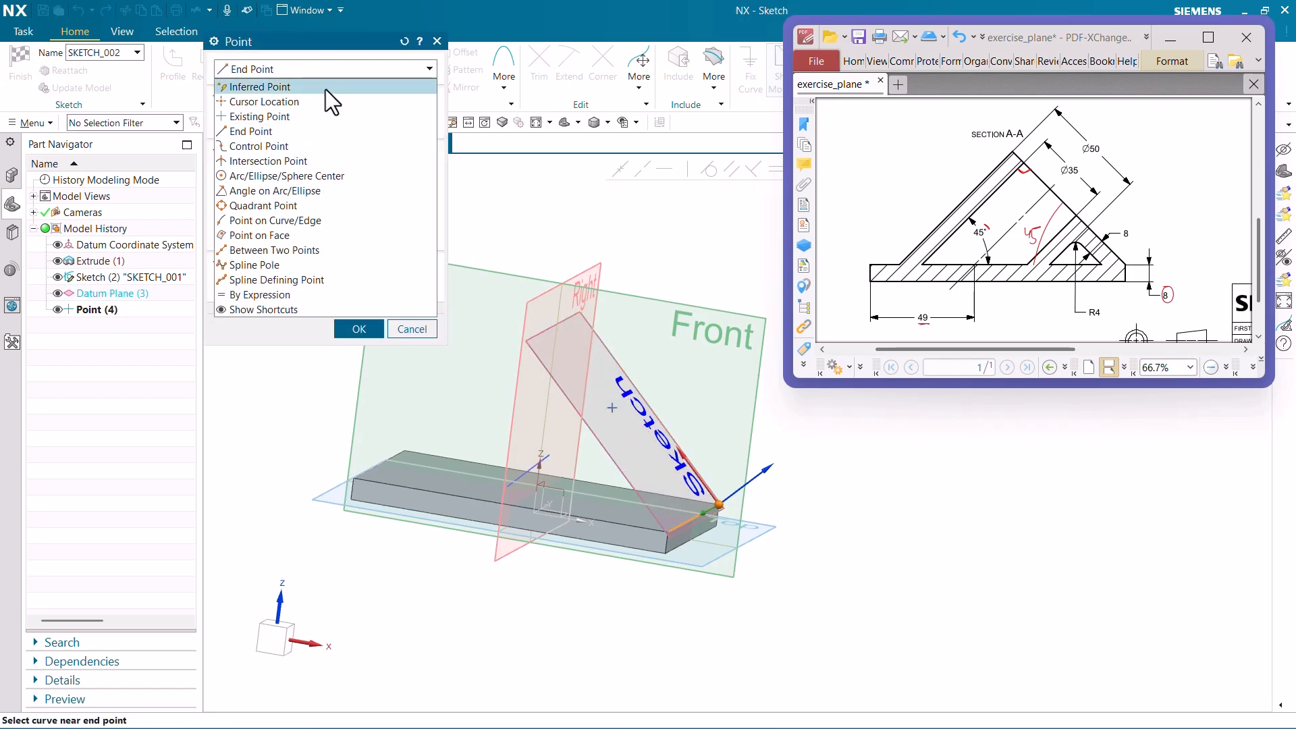
{"action": "left_click", "coordinate": [325, 84]}
{"action": "left_click", "coordinate": [612, 407]}
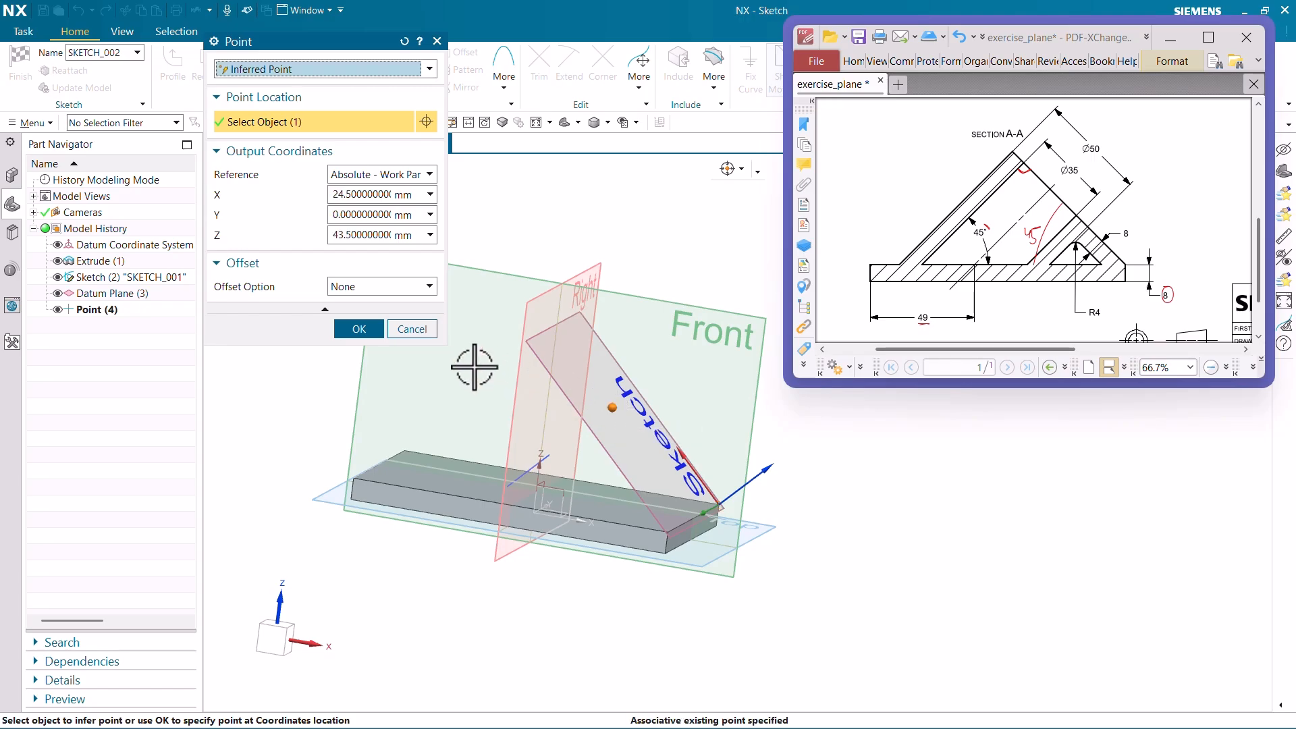
{"action": "left_click", "coordinate": [371, 331]}
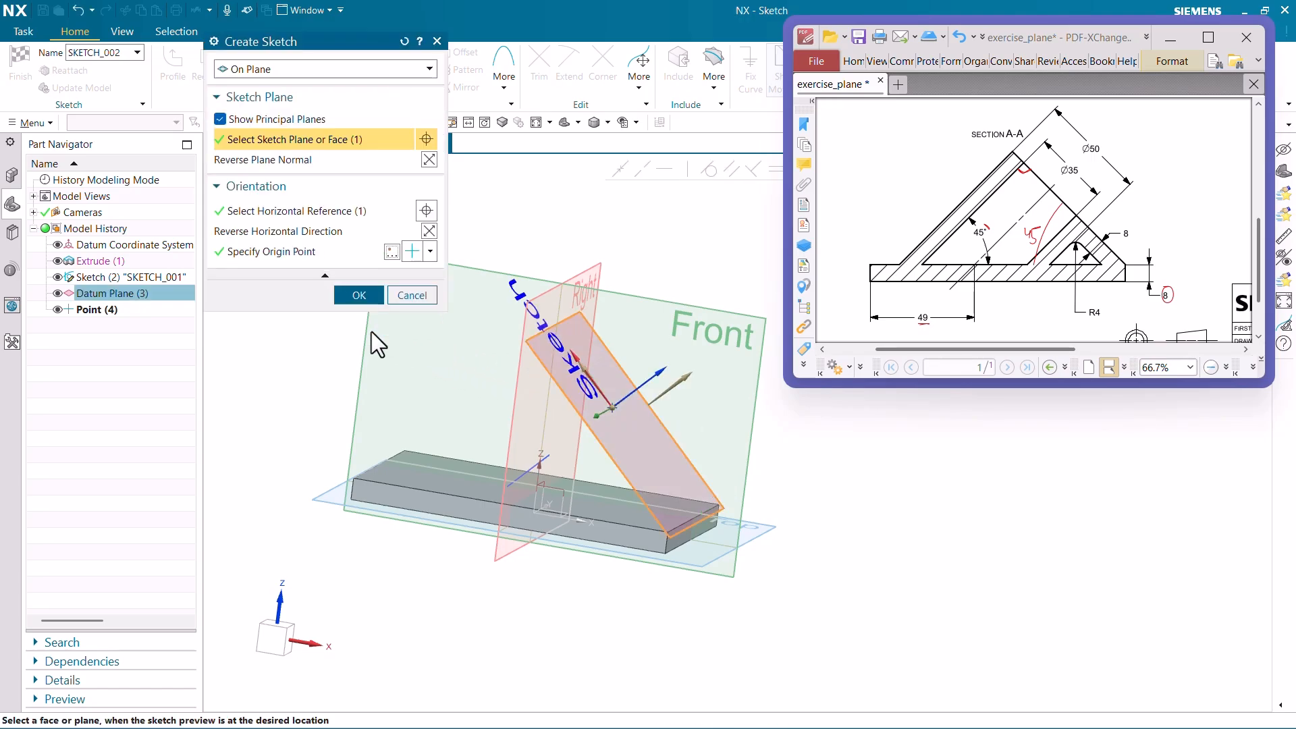
Use the datum coordinate system's Y axis as the sketch's horizontal reference, create the sketch and finish it empty
{"action": "left_click", "coordinate": [356, 211]}
{"action": "middle_click_drag", "start_coordinate": [606, 511], "coordinate": [567, 513]}
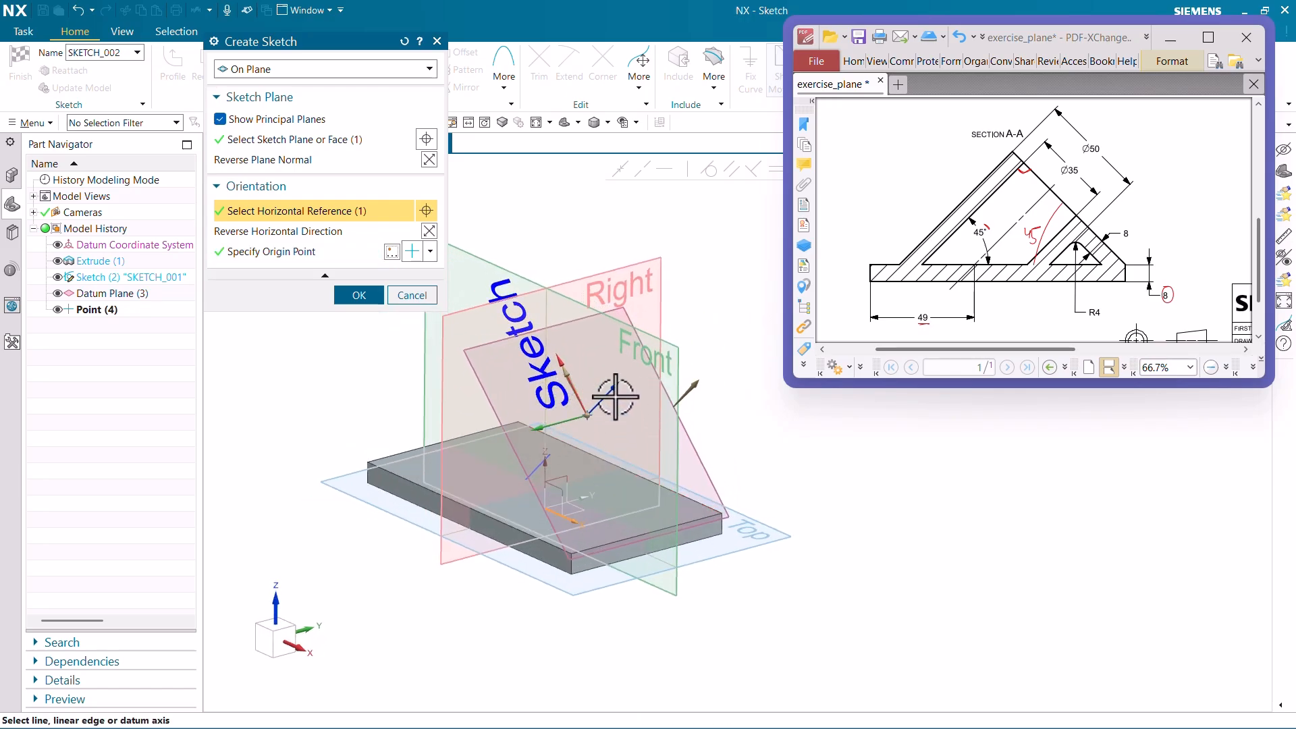
{"action": "left_click", "coordinate": [589, 496]}
{"action": "middle_click_drag", "start_coordinate": [594, 503], "coordinate": [579, 526]}
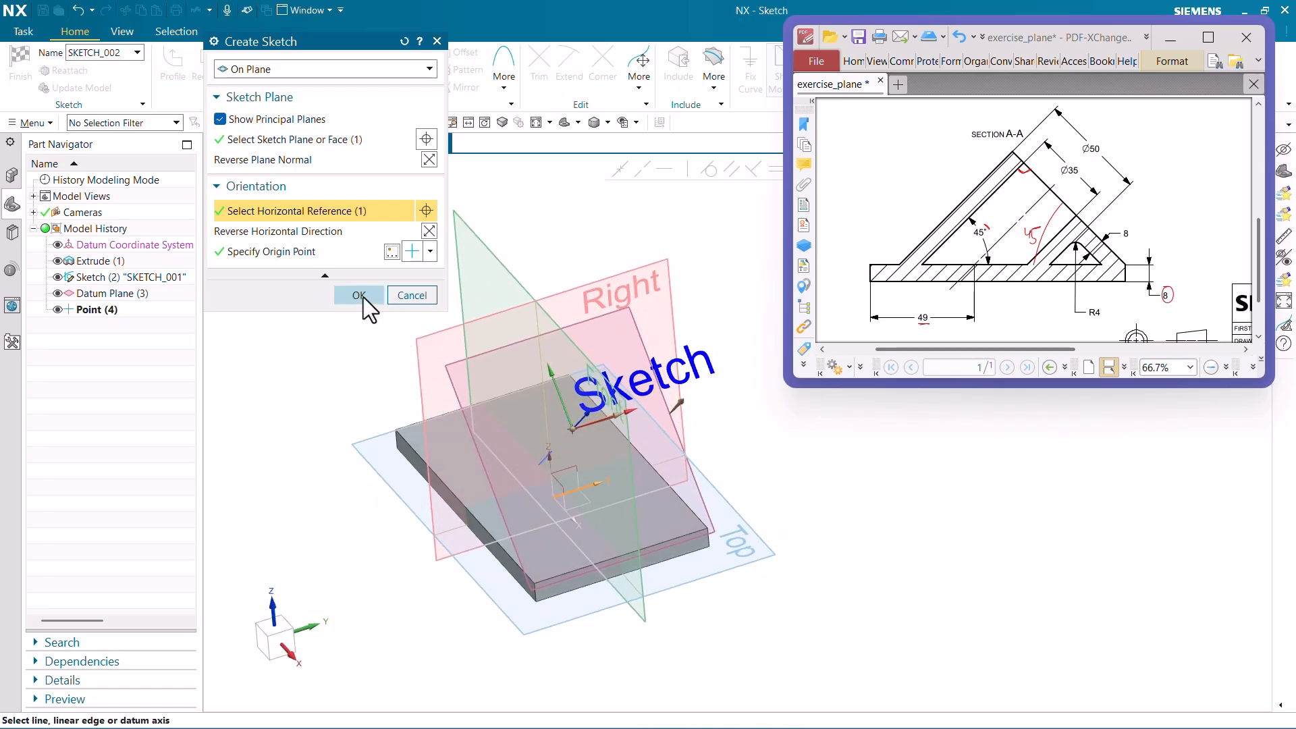
{"action": "left_click", "coordinate": [358, 295]}
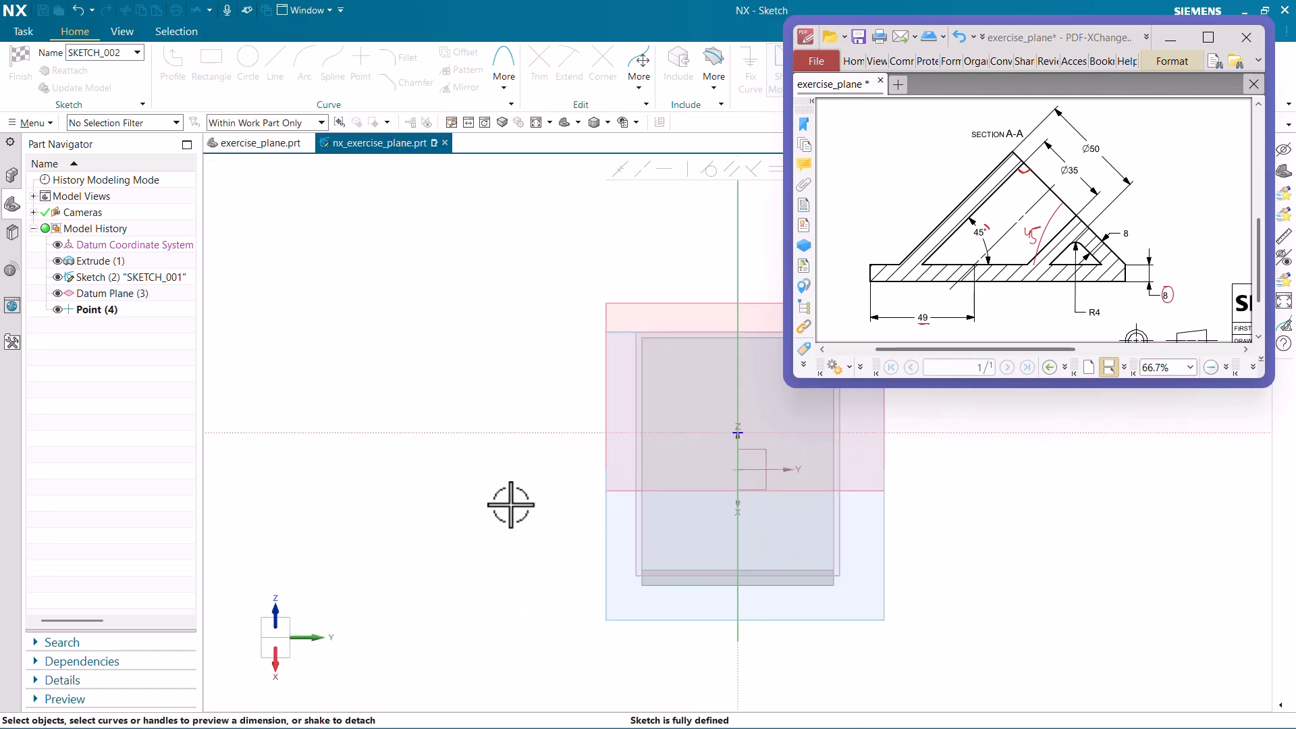
{"action": "left_click", "coordinate": [20, 68]}
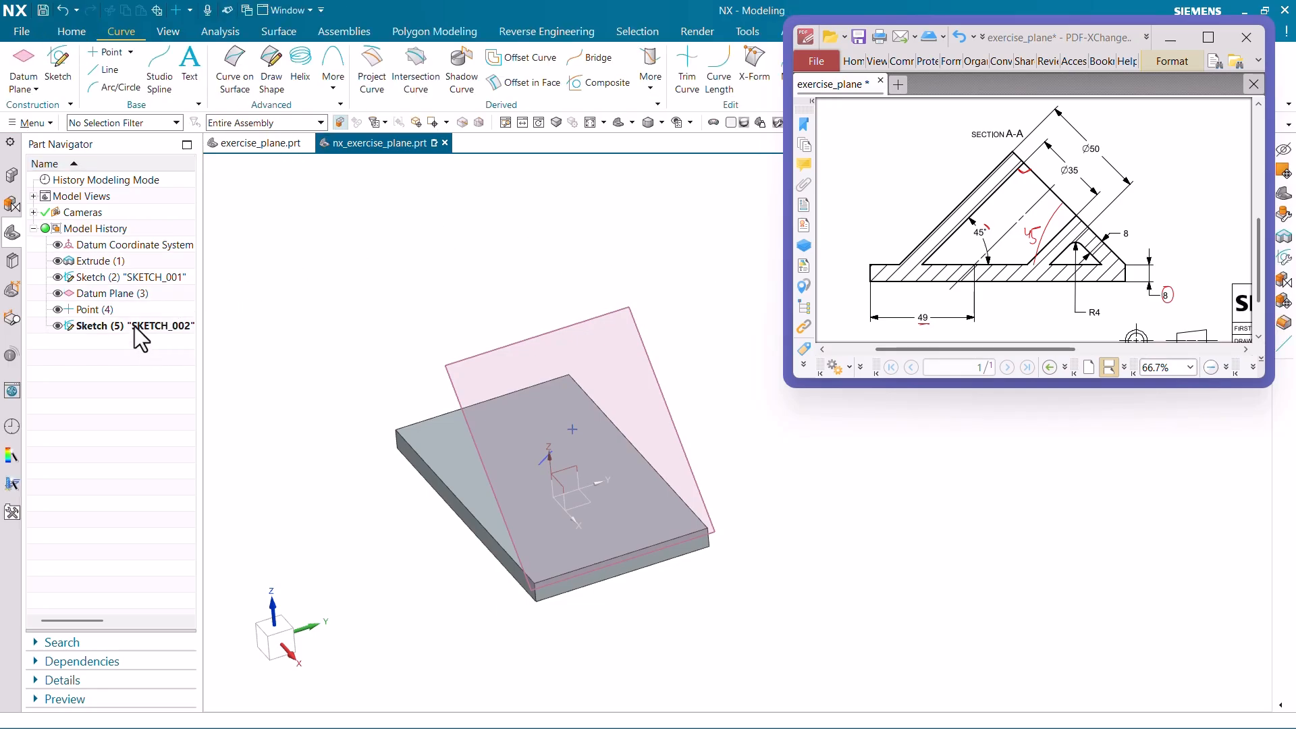
Reopen the inclined-plane sketch and draw two concentric circles centred on the intersection point, the inner one about 29.6 mm in diameter
{"action": "double_click", "coordinate": [135, 326]}
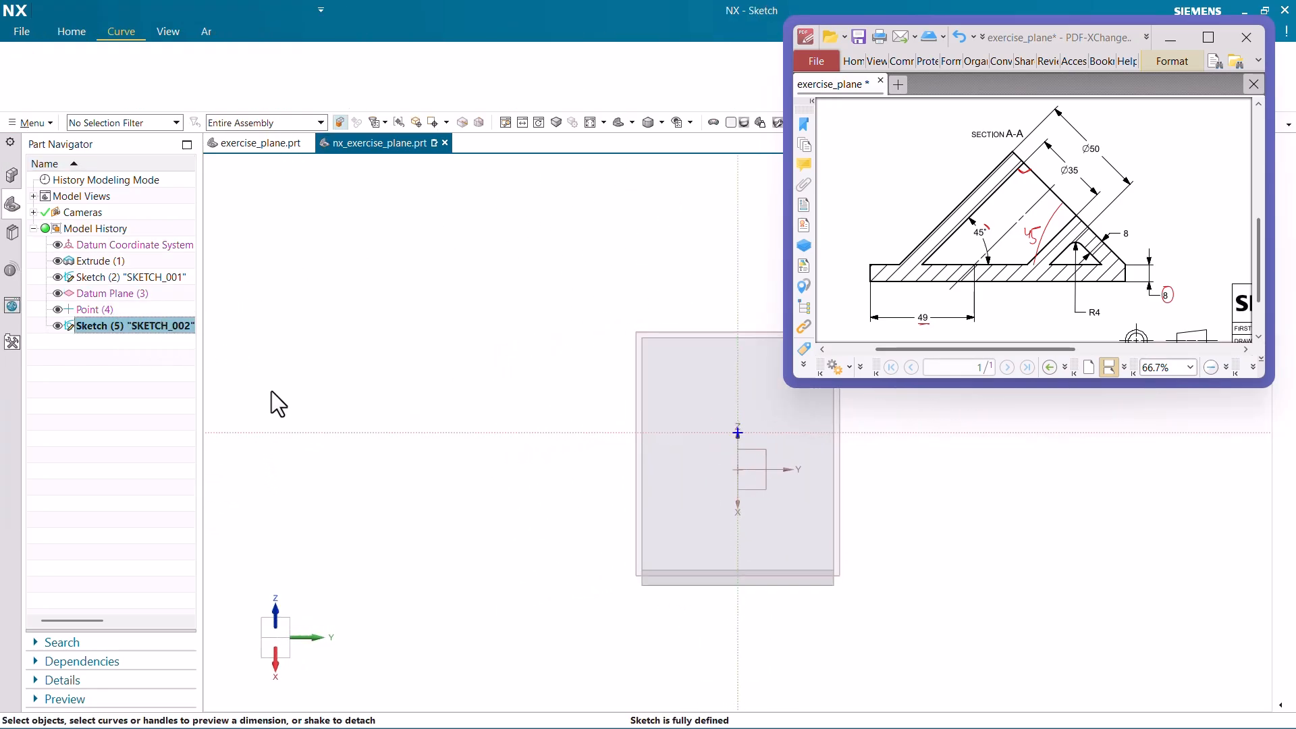
{"action": "middle_click_drag", "start_coordinate": [575, 449], "coordinate": [616, 499]}
{"action": "left_click", "coordinate": [247, 71]}
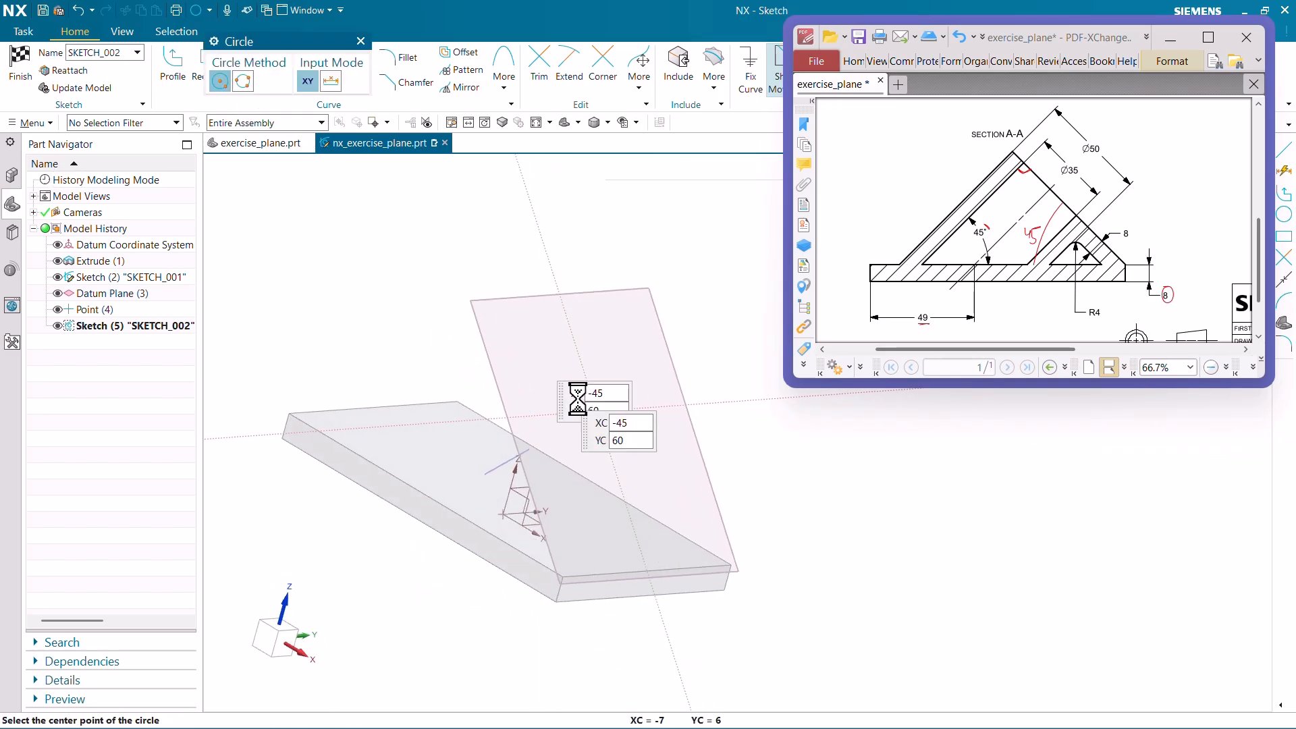
{"action": "left_click", "coordinate": [598, 409]}
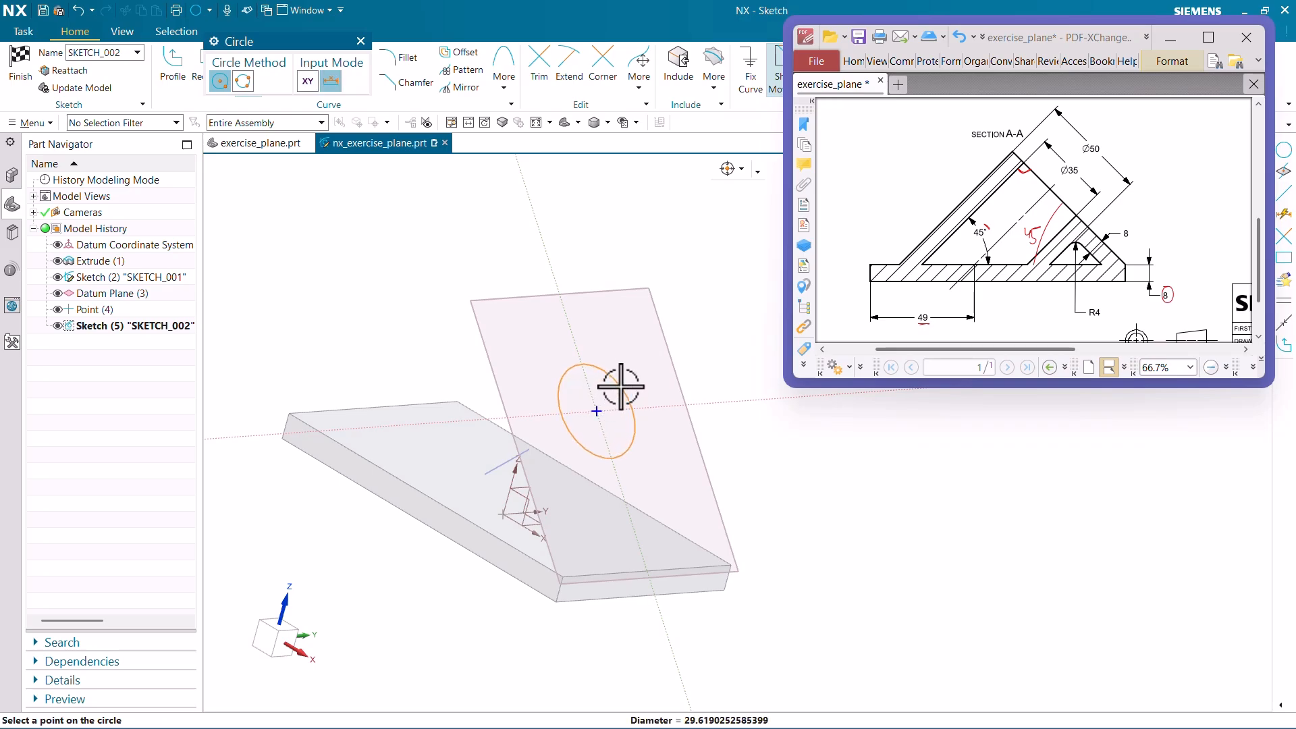
{"action": "left_click", "coordinate": [620, 386]}
{"action": "left_click", "coordinate": [597, 410]}
{"action": "left_click", "coordinate": [635, 366]}
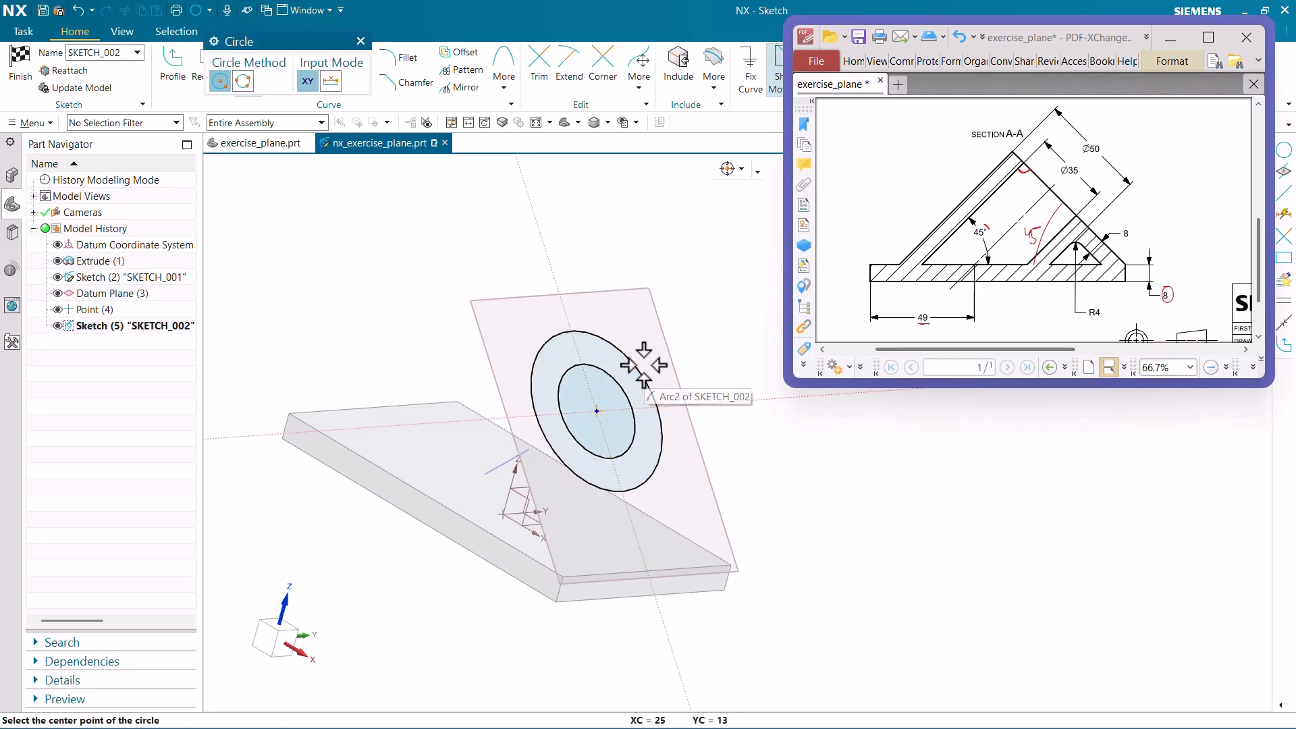
{"action": "key", "text": "Escape"}
Set the inner circle's diameter to 35 mm, scaling the entire sketch, and place the dimension outside the circles
{"action": "scroll", "coordinate": [693, 413], "scroll_direction": "down", "scroll_amount": 2}
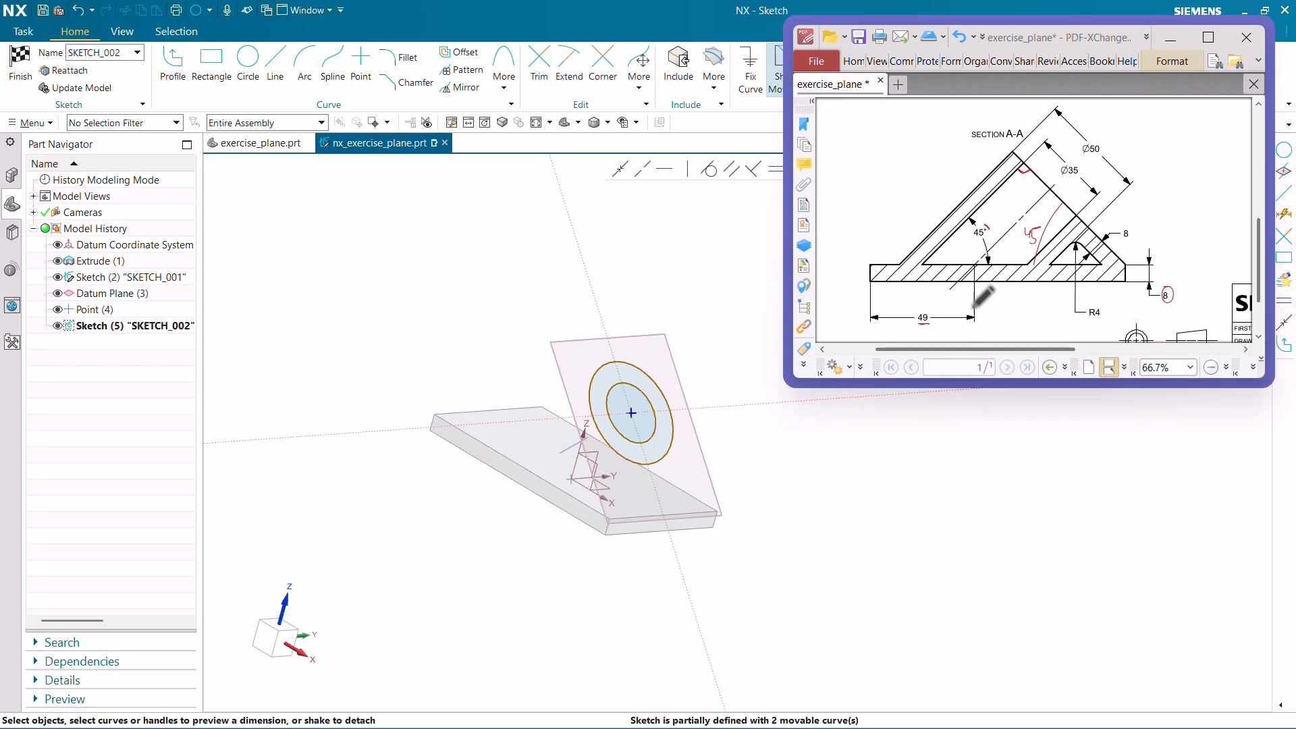
{"action": "scroll", "coordinate": [1009, 251], "scroll_direction": "up", "scroll_amount": 3, "text": "ctrl"}
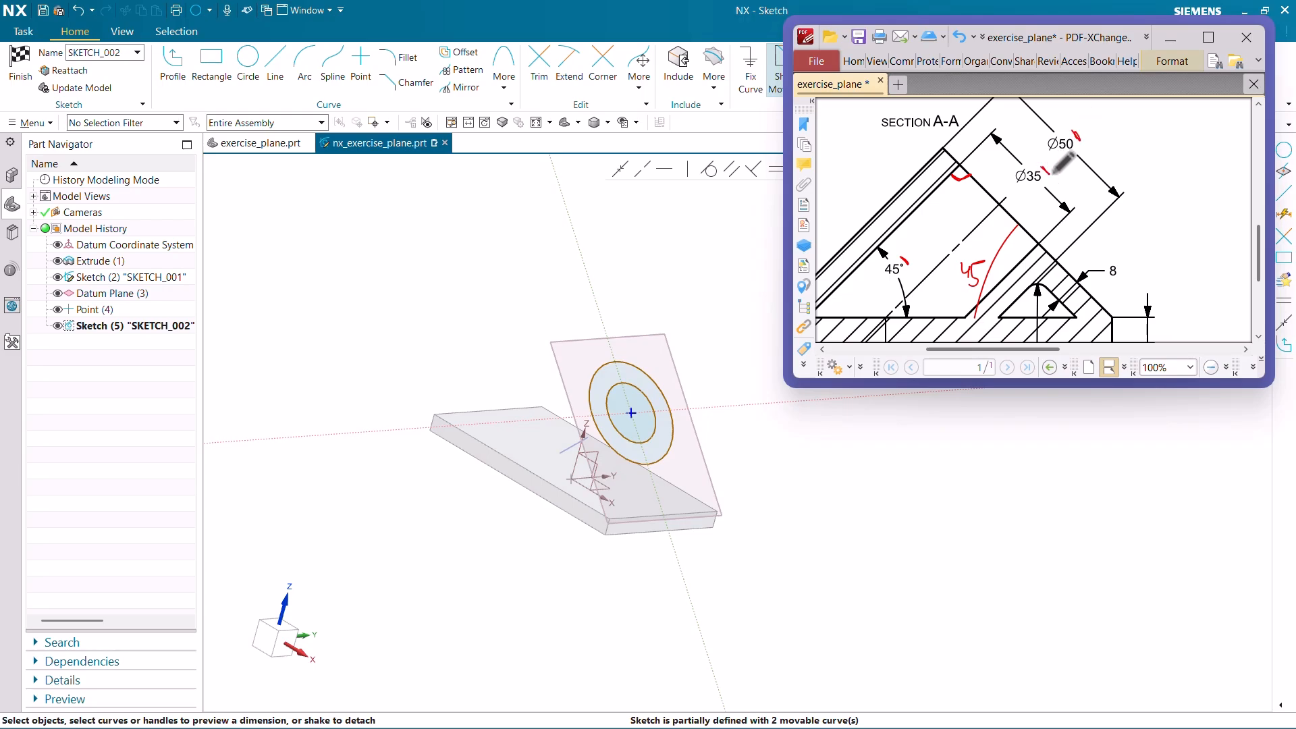
{"action": "scroll", "coordinate": [700, 419], "scroll_direction": "up", "scroll_amount": 3}
{"action": "left_click", "coordinate": [613, 427]}
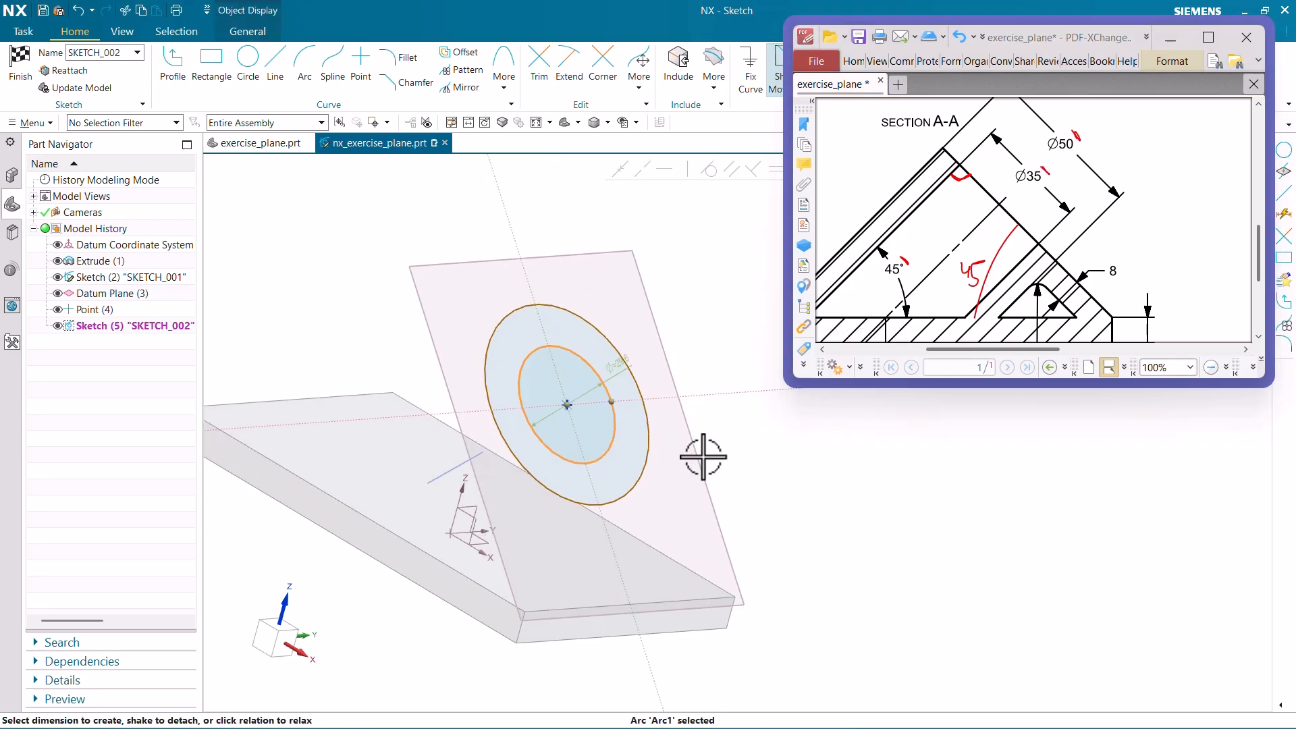
{"action": "left_click", "coordinate": [705, 344]}
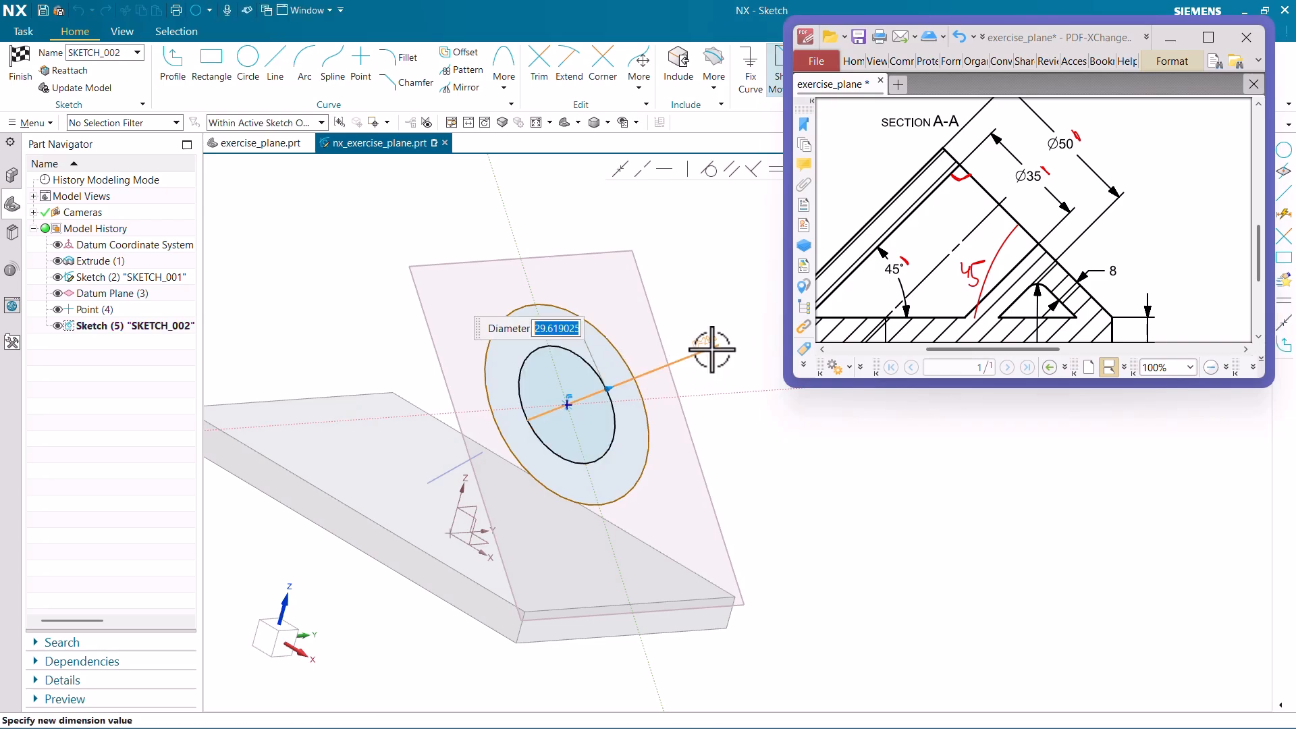
{"action": "type", "text": "35"}
{"action": "key", "text": "Return"}
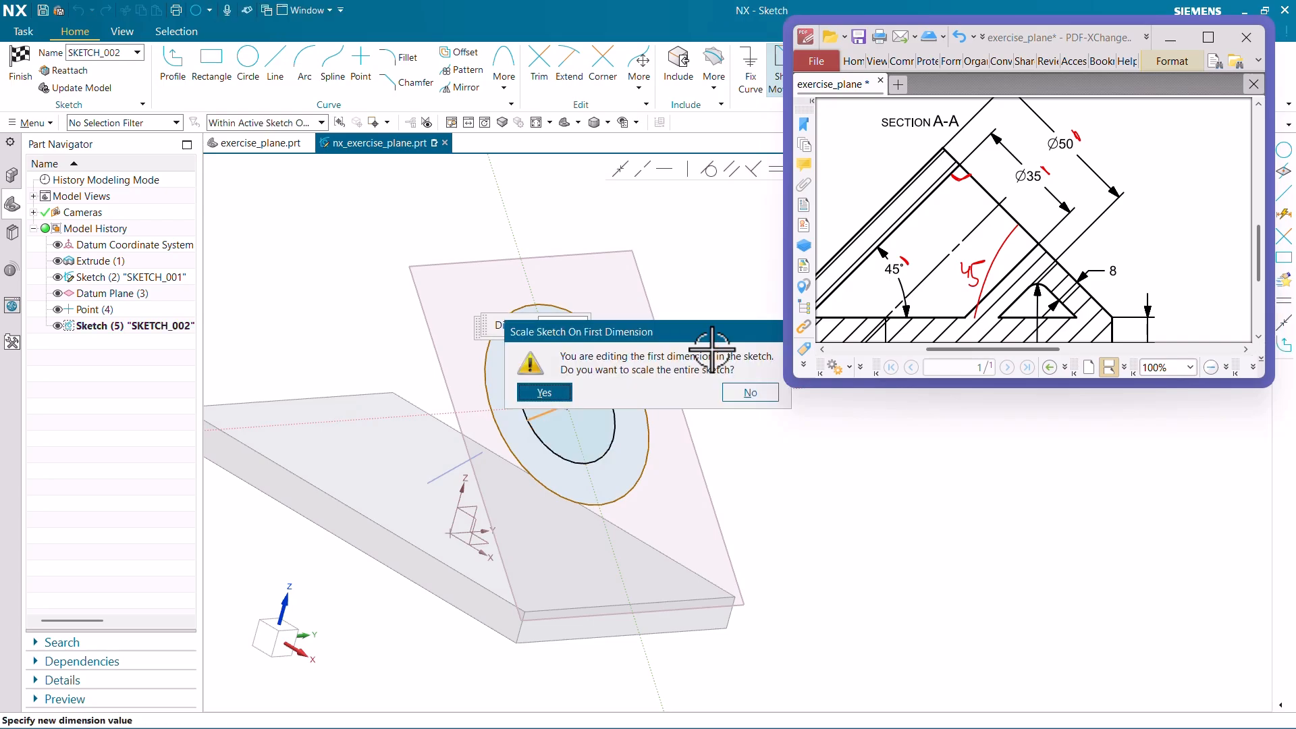
{"action": "left_click", "coordinate": [533, 392]}
{"action": "middle_click", "coordinate": [735, 446]}
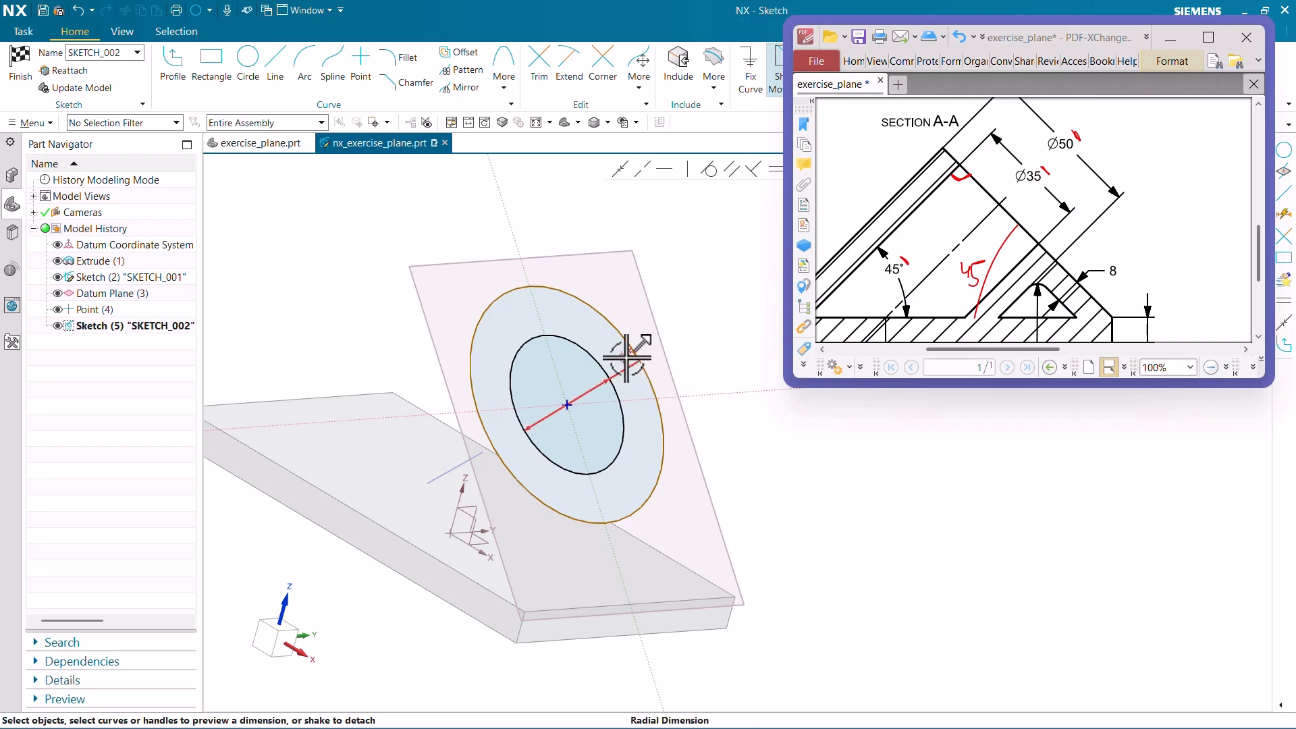
{"action": "left_click_drag", "start_coordinate": [627, 358], "coordinate": [677, 310]}
Set the outer circle's diameter to 50 mm and finish the sketch
{"action": "left_click", "coordinate": [666, 474]}
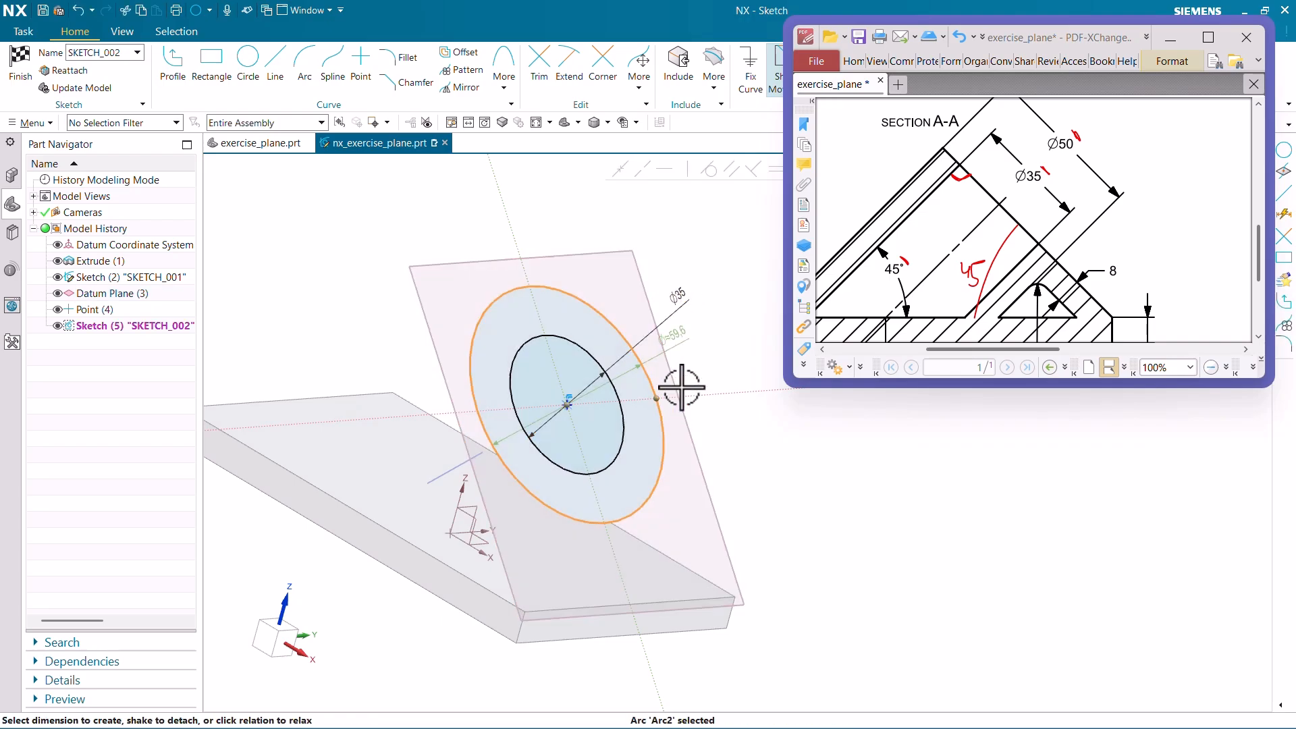
{"action": "left_click", "coordinate": [766, 435]}
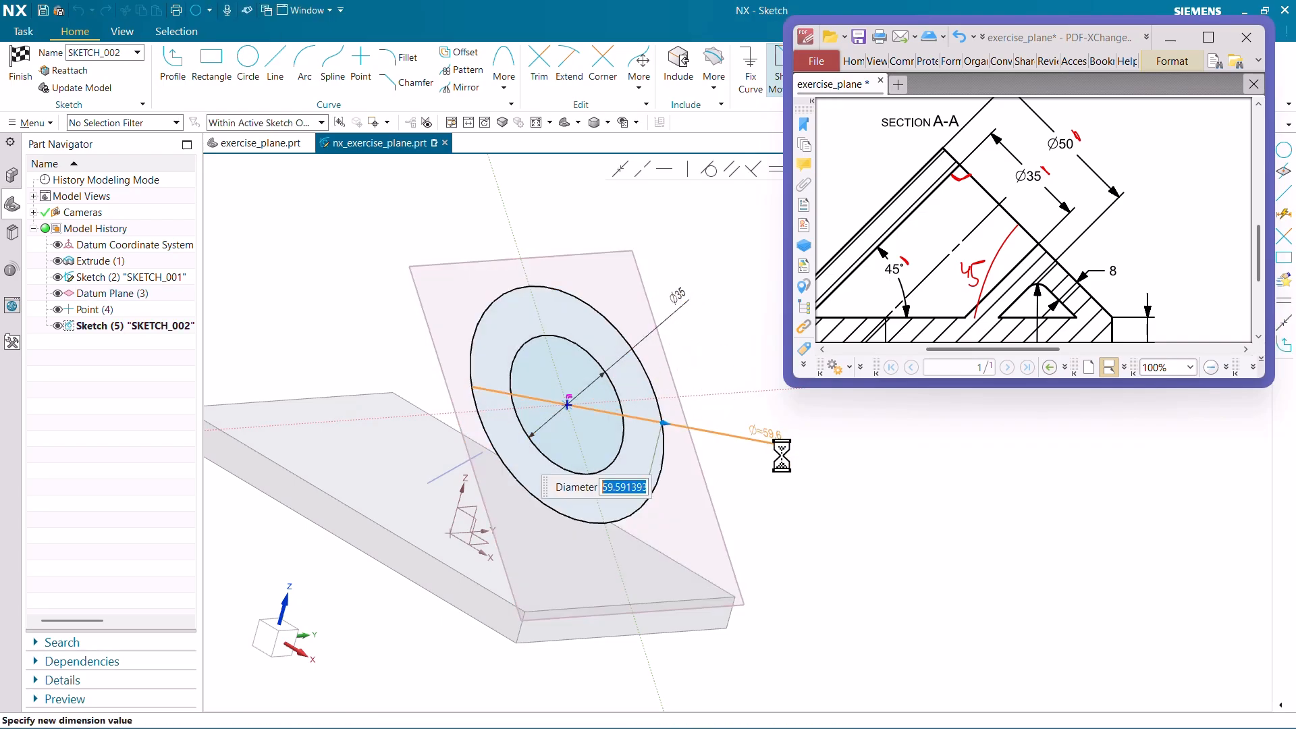
{"action": "type", "text": "50"}
{"action": "key", "text": "Return"}
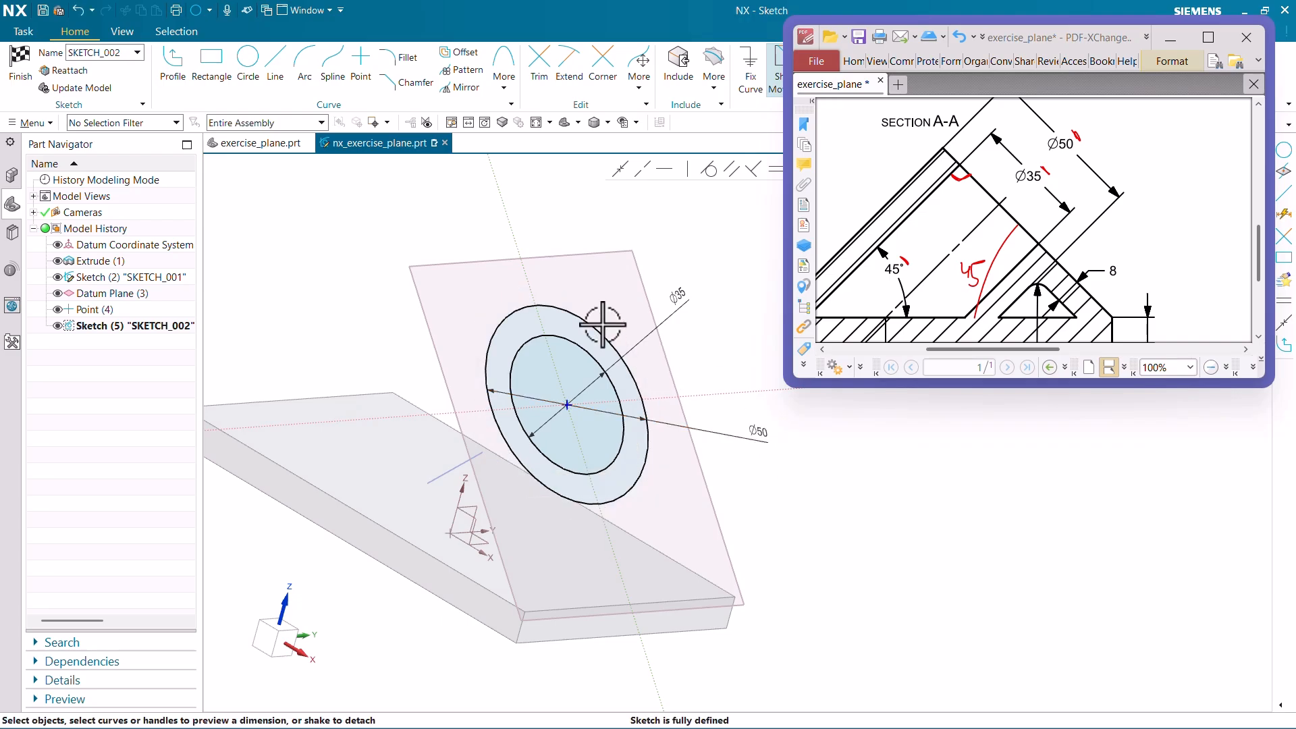
{"action": "left_click", "coordinate": [20, 74]}
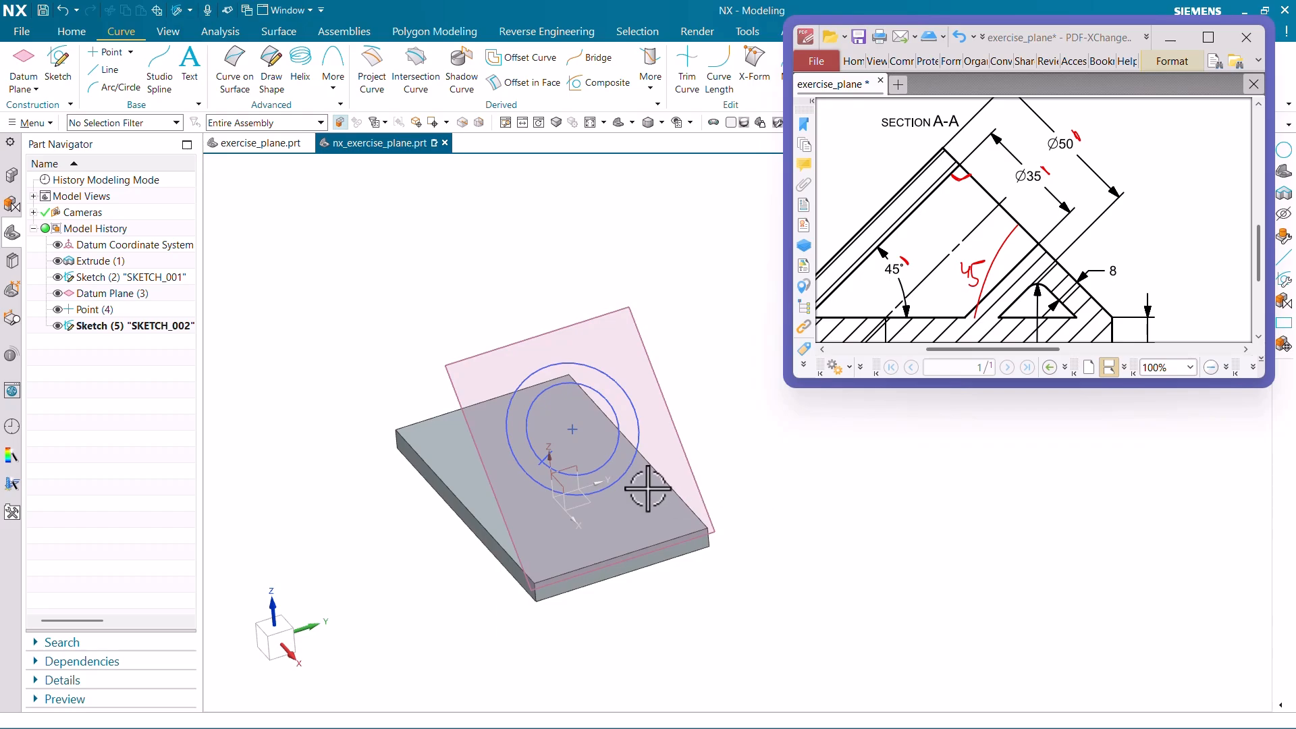
Extrude the ring between the two circles in the reversed direction toward the plate, ending Until Next, and unite it with the plate
{"action": "middle_click_drag", "start_coordinate": [647, 489], "coordinate": [702, 477]}
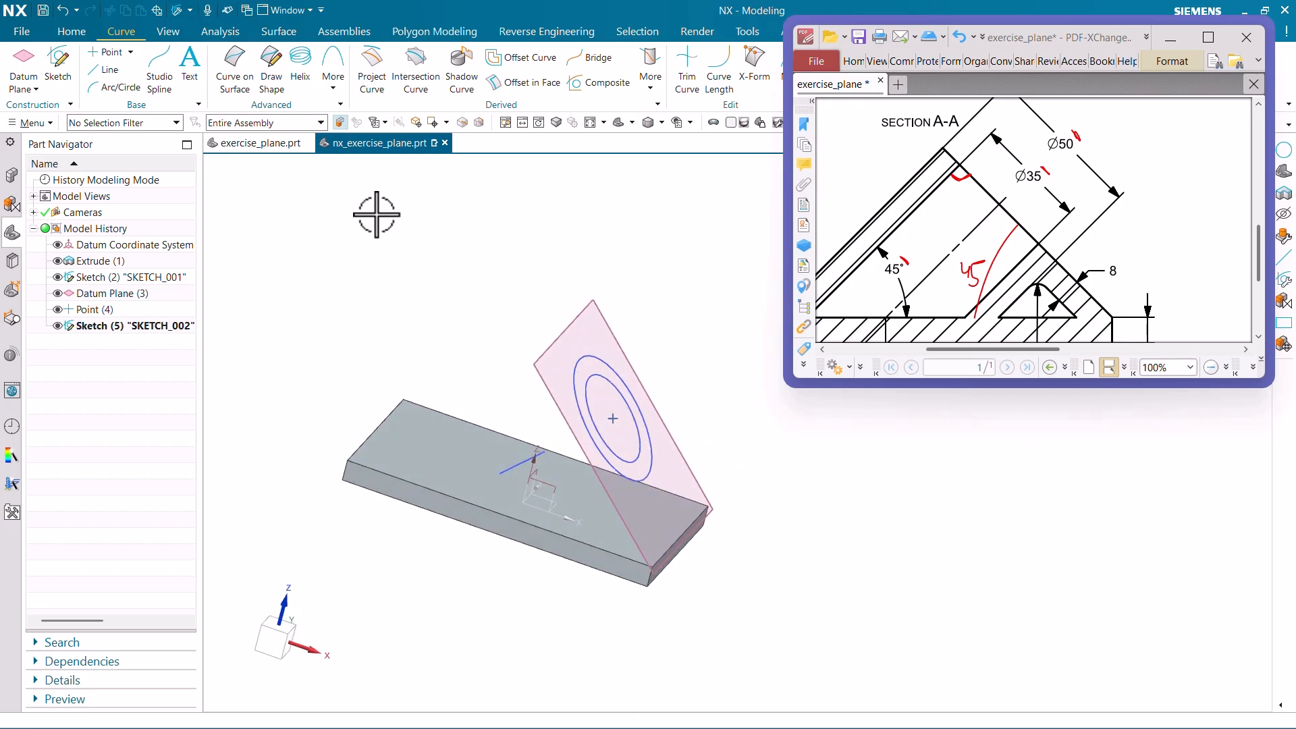
{"action": "left_click", "coordinate": [81, 35]}
{"action": "left_click", "coordinate": [110, 72]}
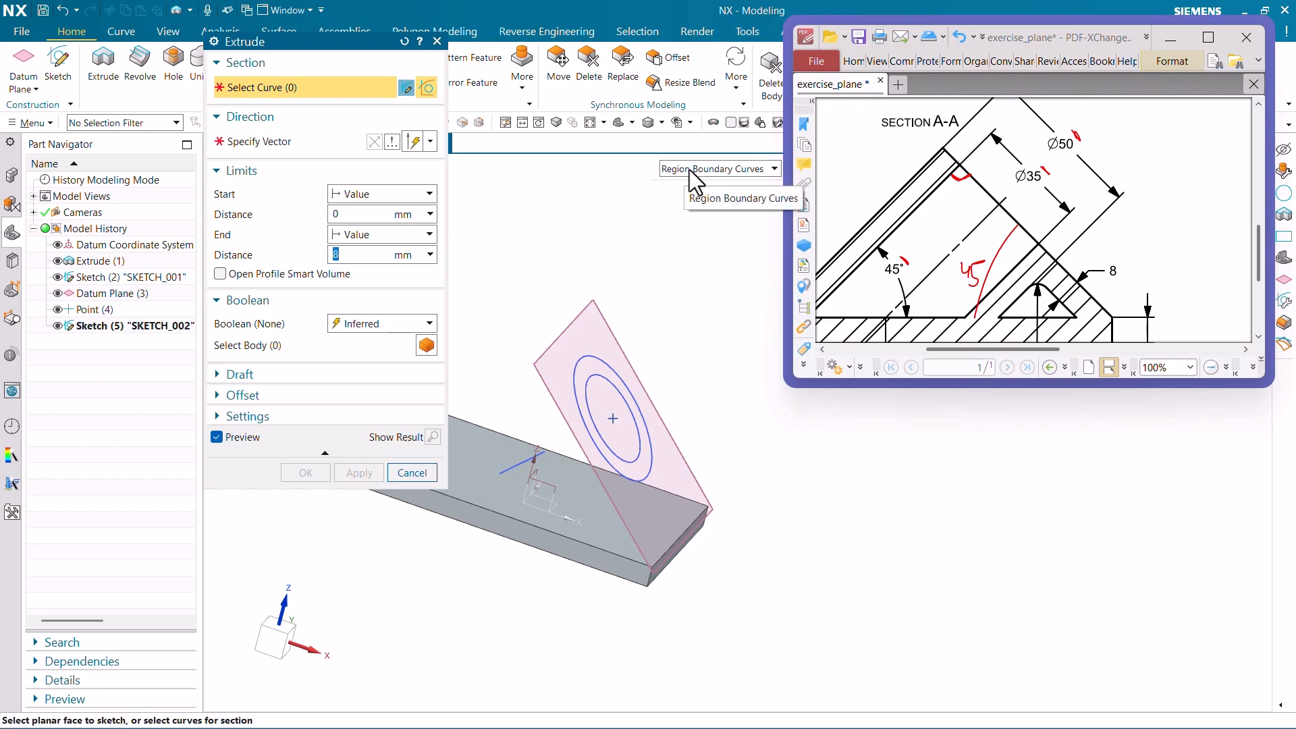
{"action": "left_click", "coordinate": [648, 459]}
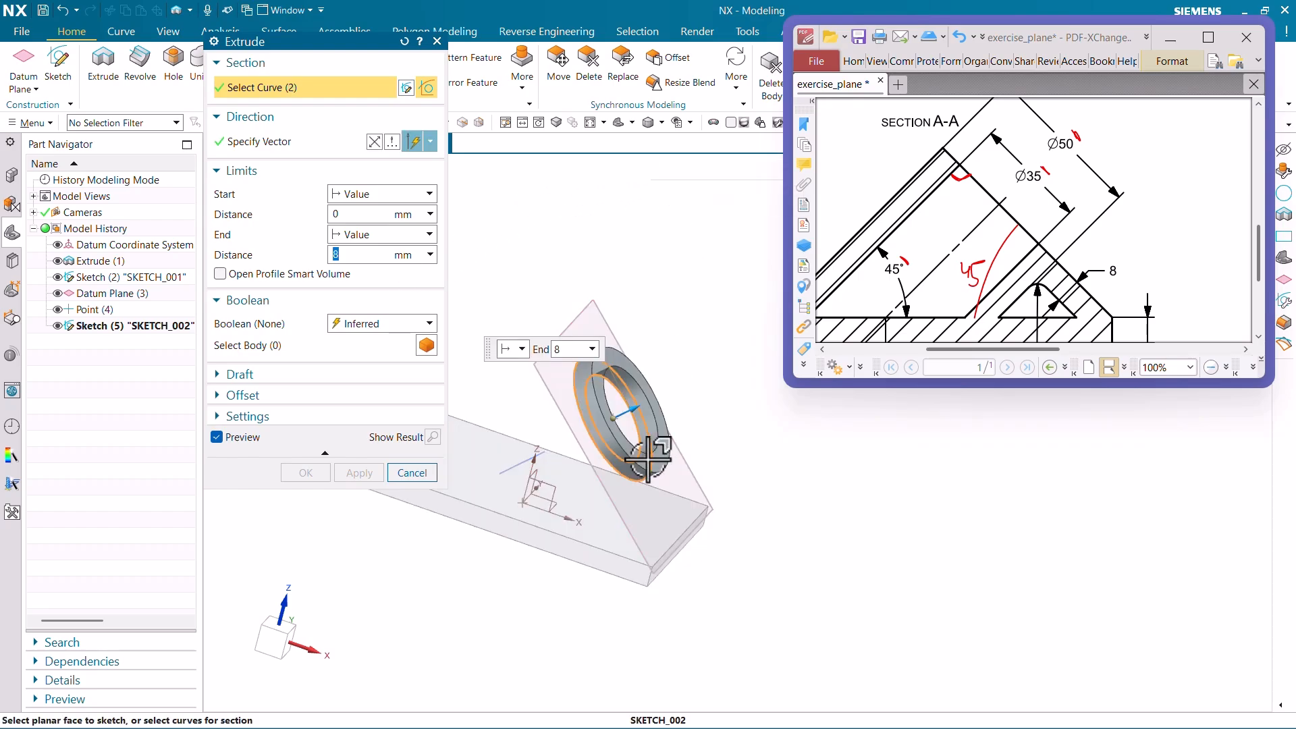
{"action": "left_click", "coordinate": [374, 143]}
{"action": "left_click", "coordinate": [390, 236]}
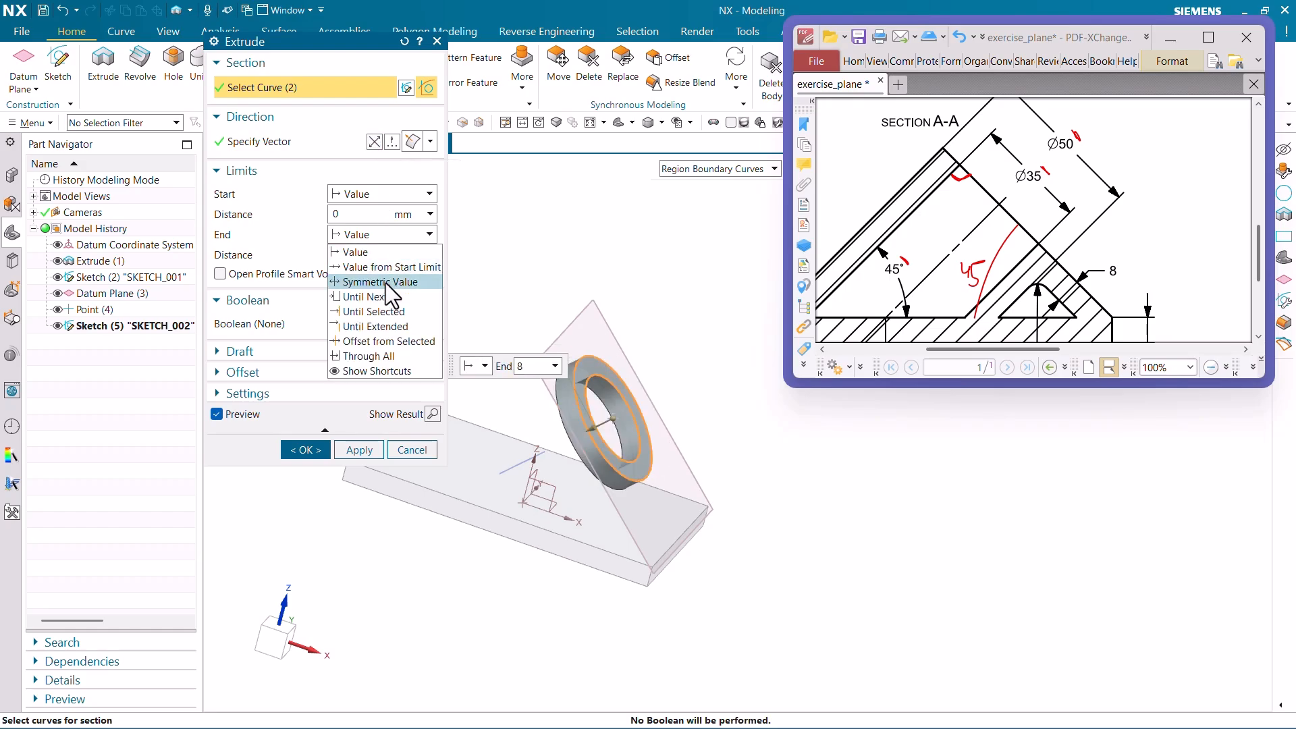
{"action": "left_click", "coordinate": [390, 281]}
{"action": "left_click", "coordinate": [378, 304]}
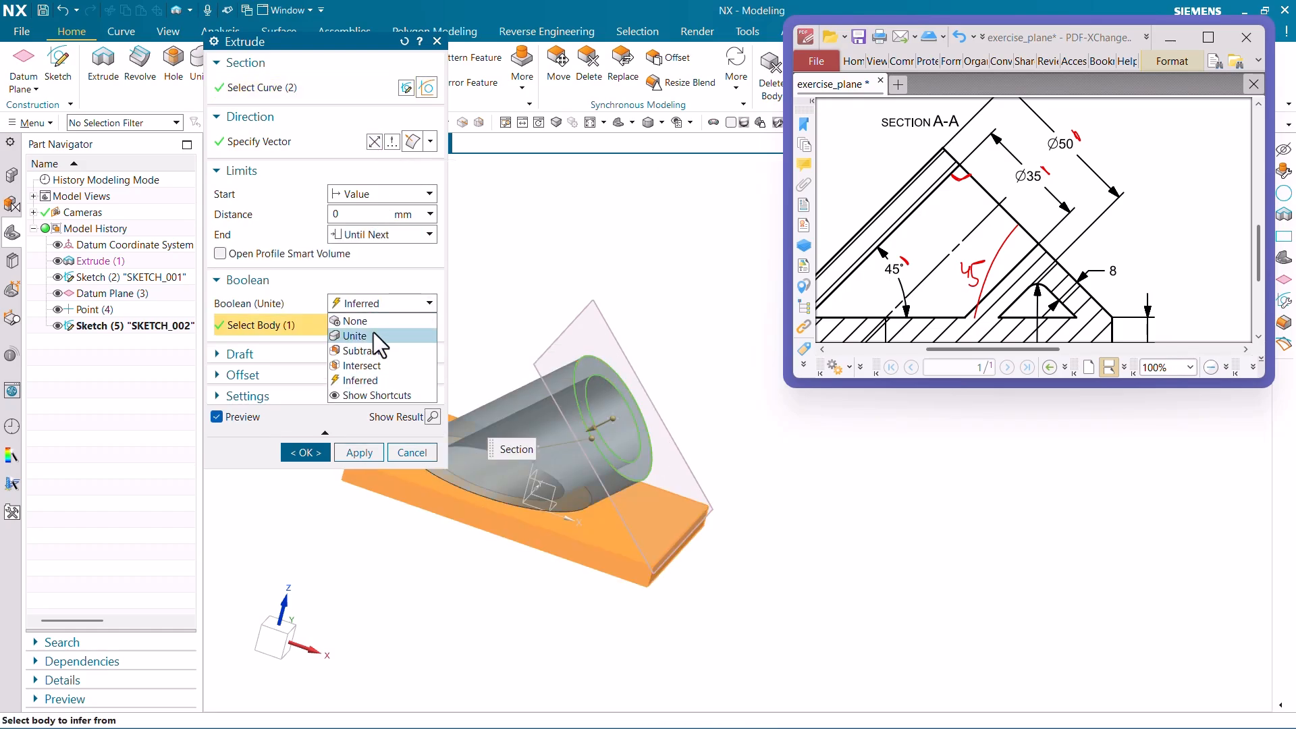
{"action": "left_click", "coordinate": [358, 336]}
{"action": "left_click", "coordinate": [305, 452]}
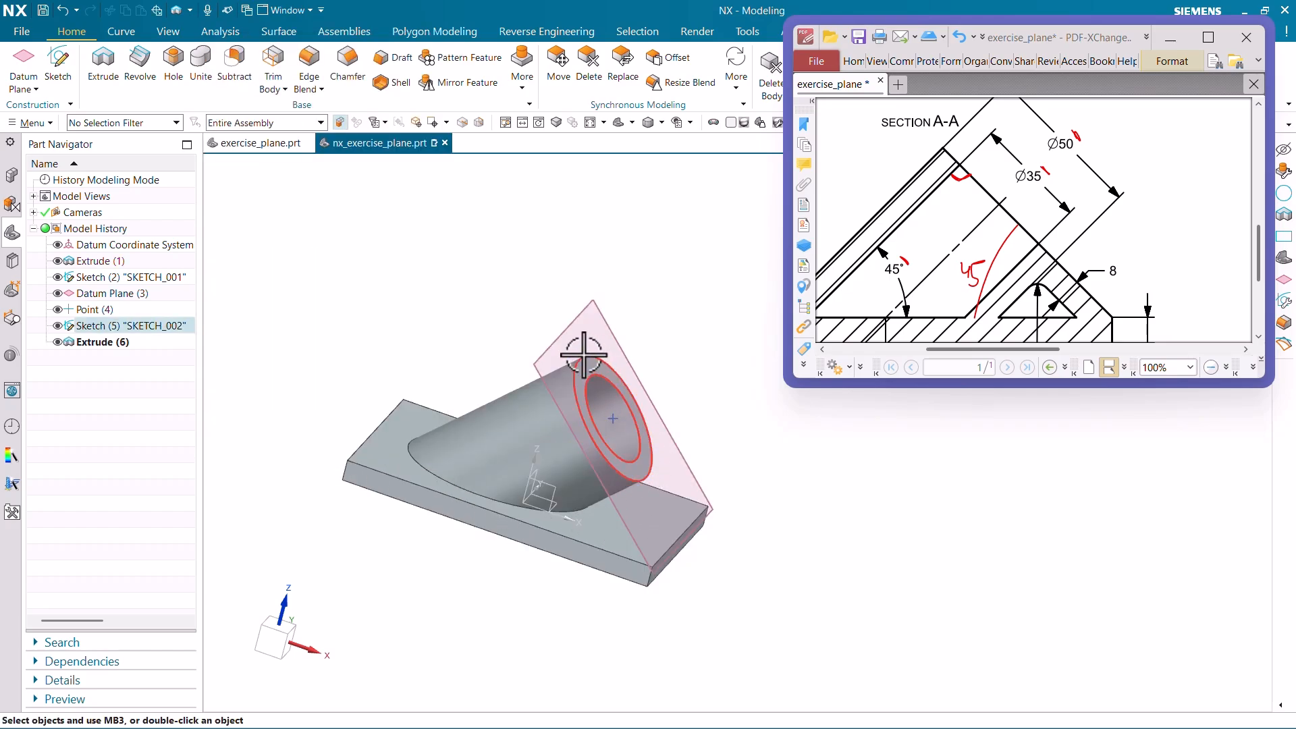
Examine the PDF drawing's section, top and isometric views for the slanted rib, and mark the rib on the isometric view
{"action": "middle_click_drag", "start_coordinate": [579, 370], "coordinate": [547, 341]}
{"action": "scroll", "coordinate": [1031, 231], "scroll_direction": "down", "scroll_amount": 3, "text": "ctrl"}
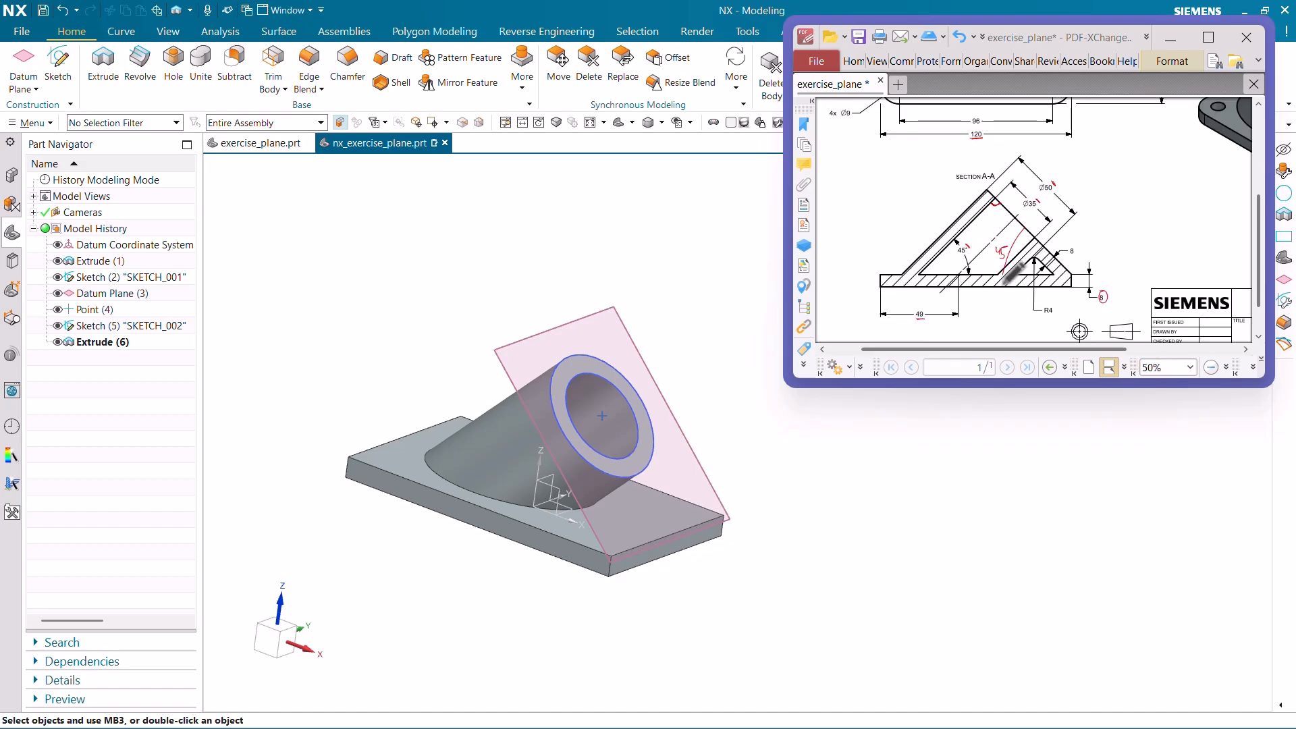
{"action": "scroll", "coordinate": [996, 294], "scroll_direction": "down", "scroll_amount": 2, "text": "ctrl"}
{"action": "scroll", "coordinate": [1024, 161], "scroll_direction": "up", "scroll_amount": 2, "text": "ctrl"}
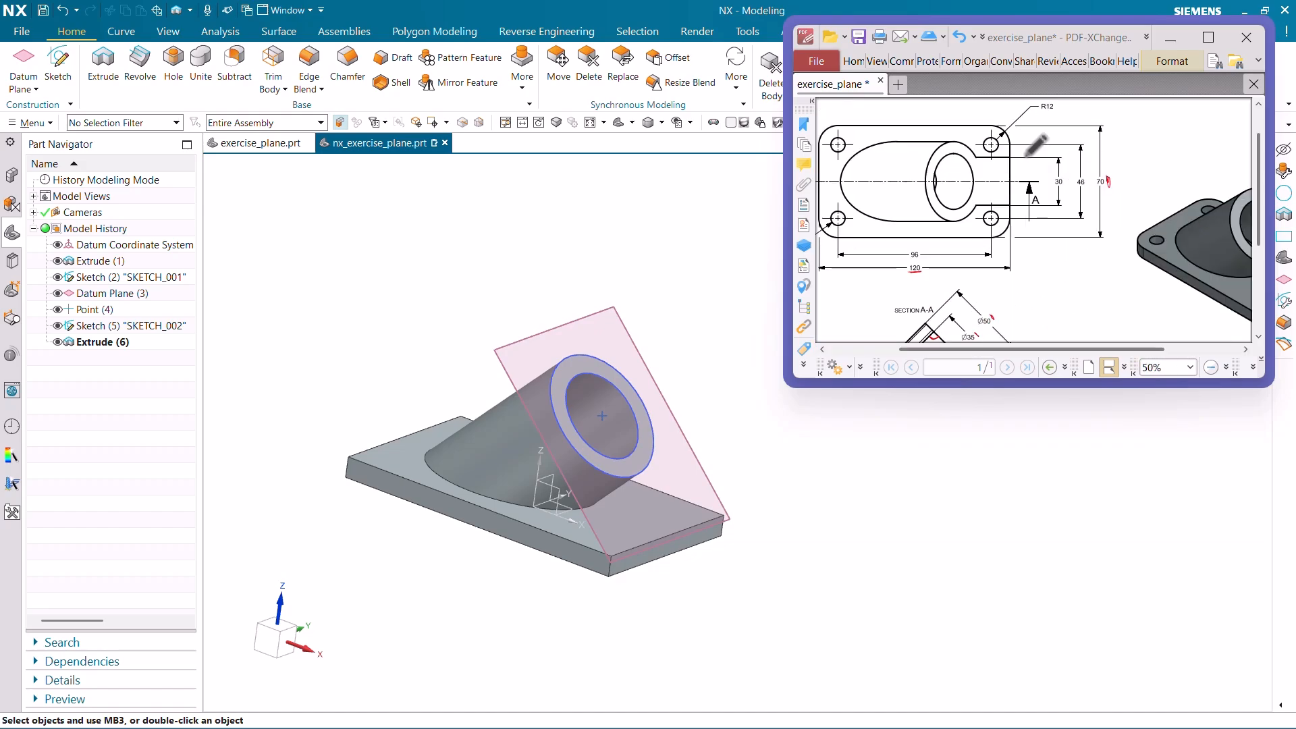
{"action": "scroll", "coordinate": [965, 196], "scroll_direction": "down", "scroll_amount": 1, "text": "ctrl"}
{"action": "scroll", "coordinate": [1189, 224], "scroll_direction": "up", "scroll_amount": 2, "text": "ctrl"}
{"action": "left_click_drag", "start_coordinate": [1185, 270], "coordinate": [1207, 267]}
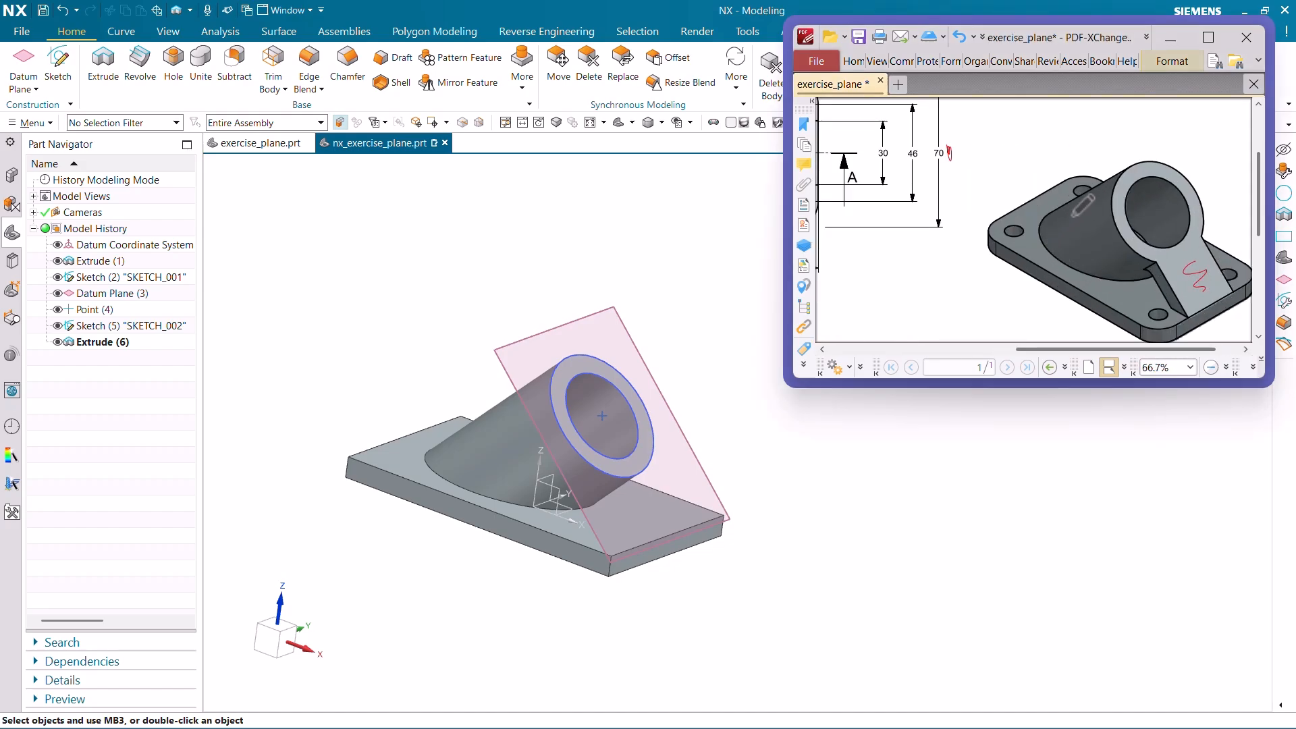
{"action": "scroll", "coordinate": [1083, 206], "scroll_direction": "down", "scroll_amount": 3, "text": "ctrl"}
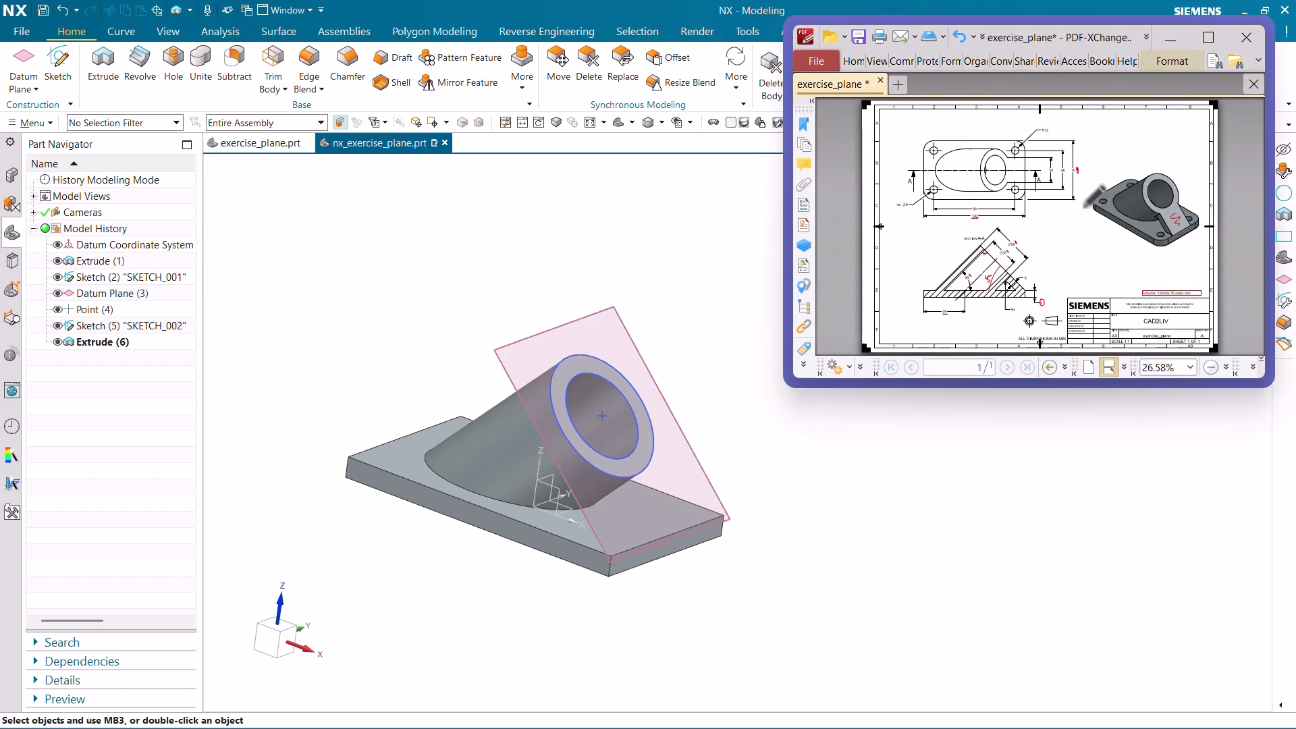
Start a sketch on the inclined datum plane and draw a rectangle about 42 by 22 mm overlapping the outer circle's lower edge
{"action": "left_click", "coordinate": [57, 64]}
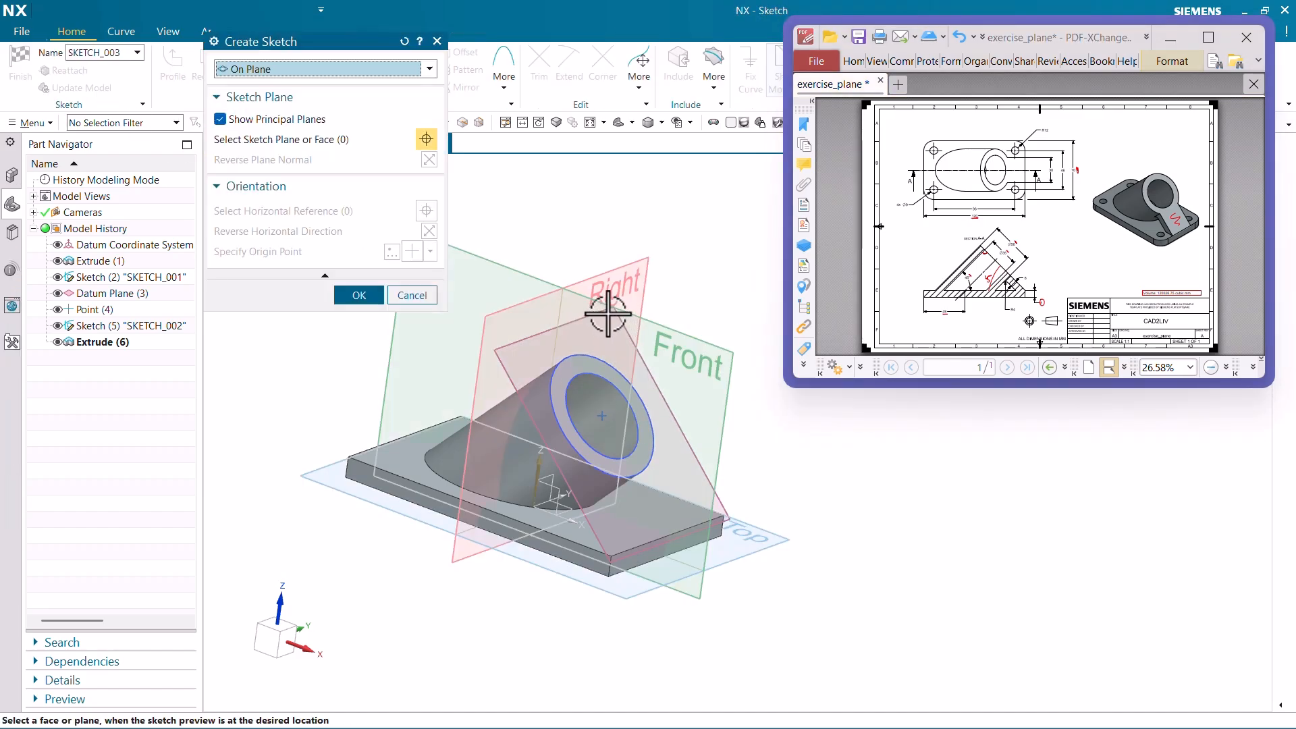
{"action": "left_click", "coordinate": [595, 313]}
{"action": "left_click", "coordinate": [359, 295]}
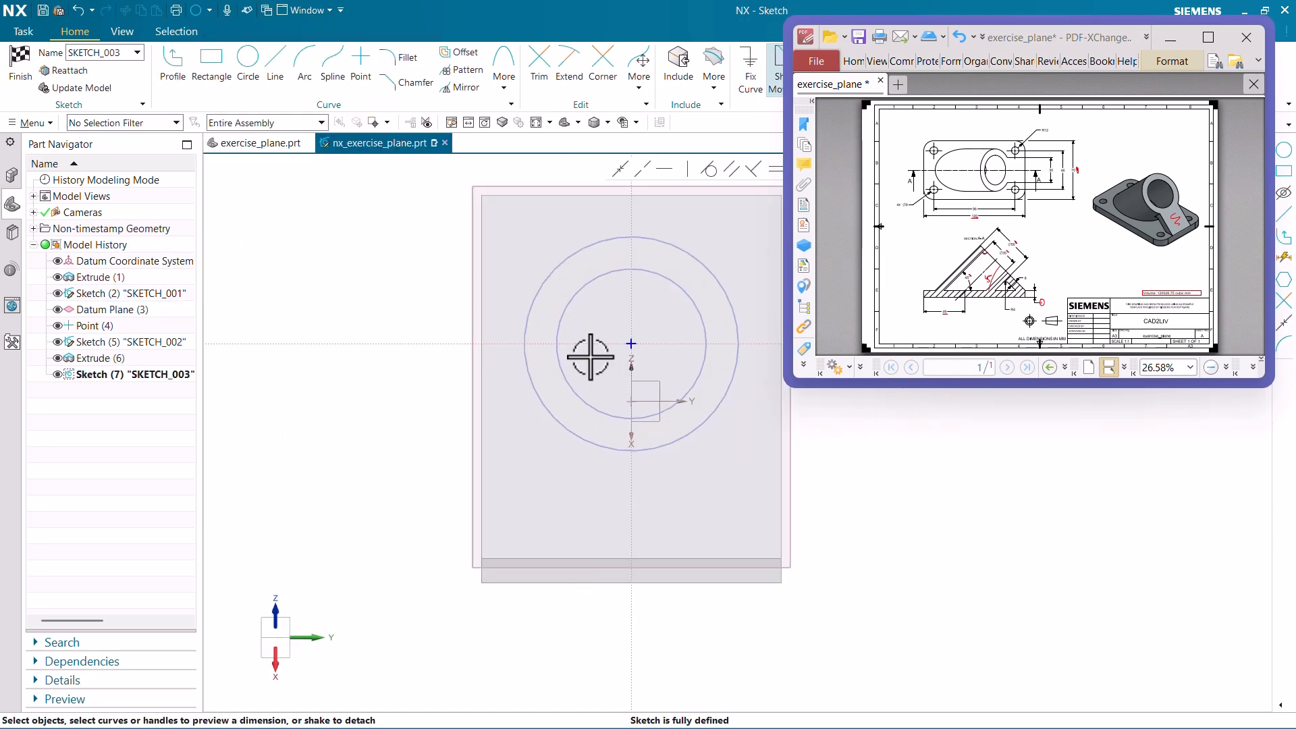
{"action": "key", "text": "r"}
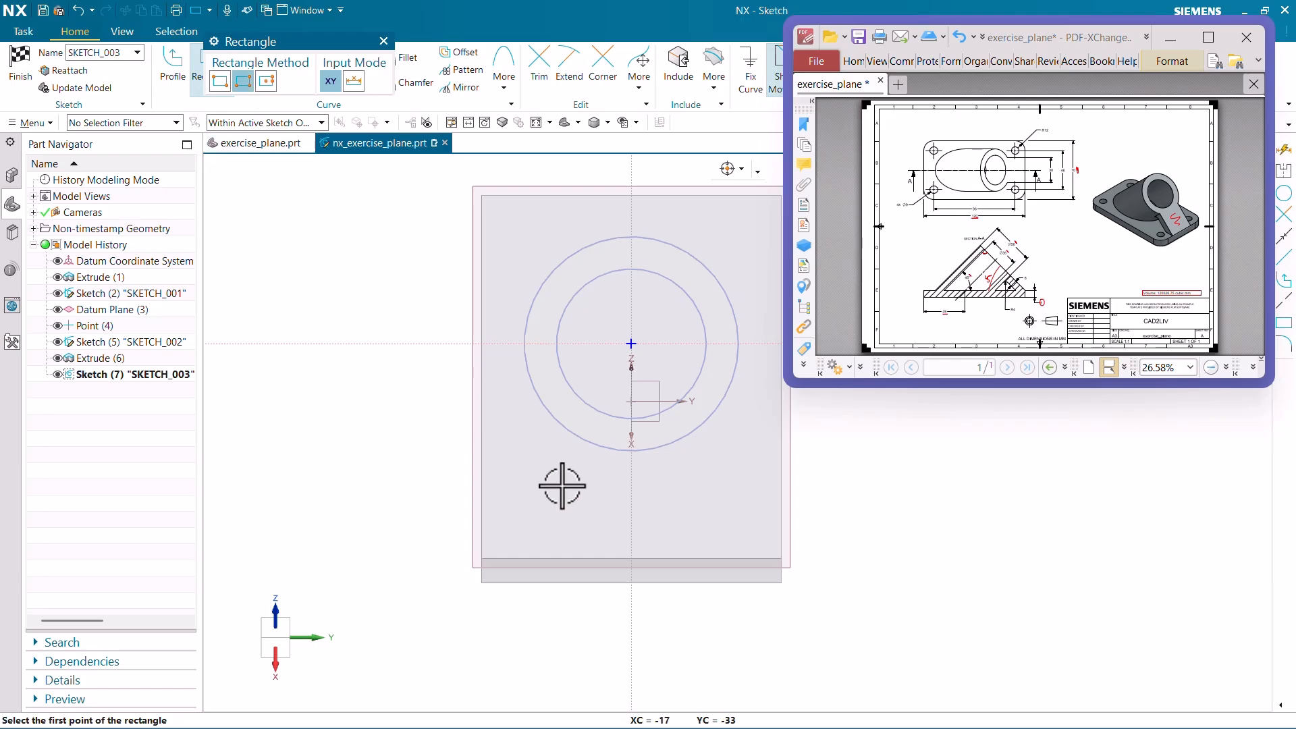
{"action": "left_click", "coordinate": [545, 442]}
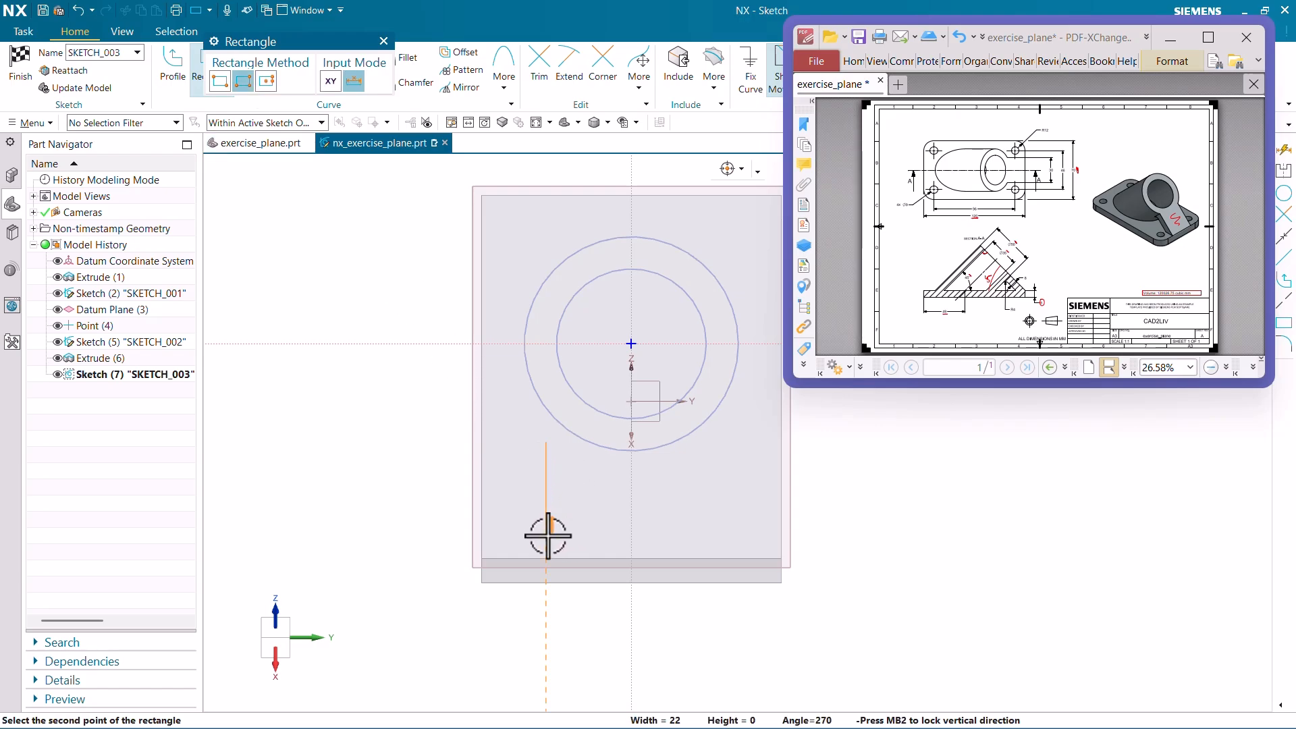
{"action": "left_click", "coordinate": [546, 536]}
{"action": "left_click", "coordinate": [720, 532]}
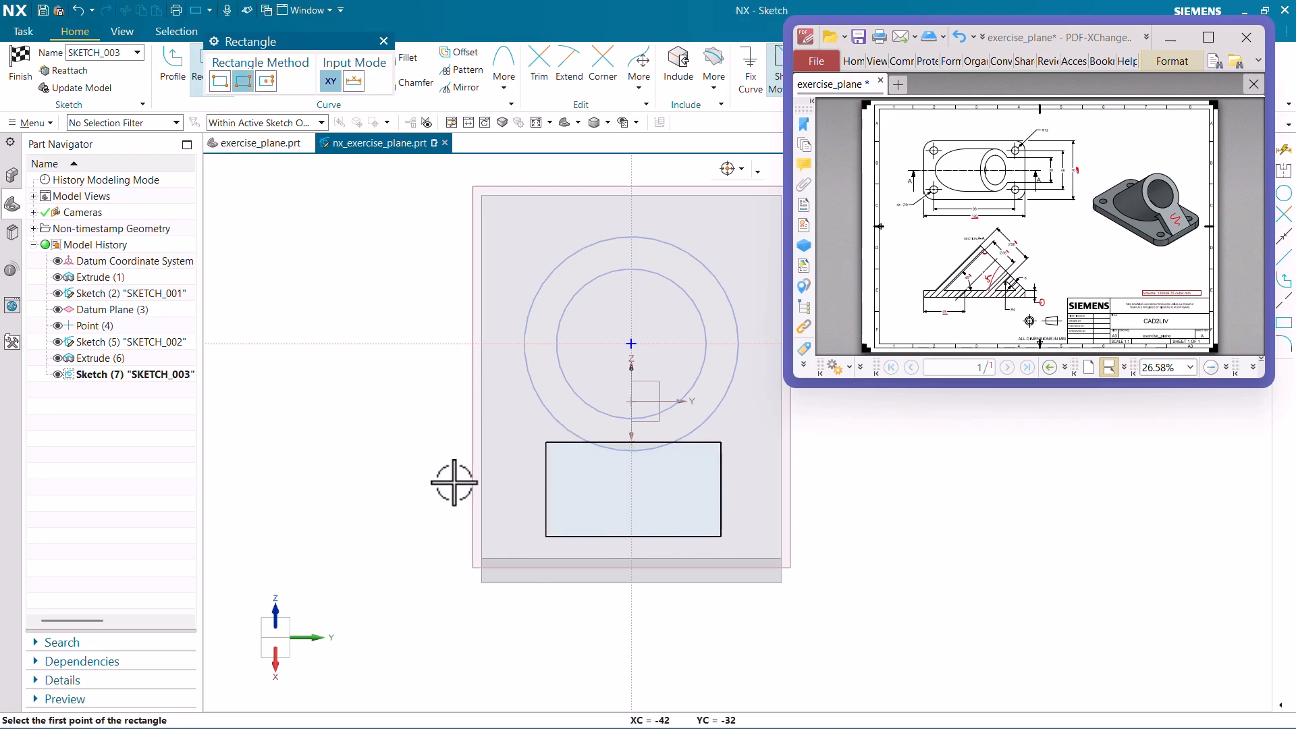
{"action": "key", "text": "Escape"}
Make the rectangle's two upper corners symmetric about the sketch's vertical axis
{"action": "scroll", "coordinate": [399, 525], "scroll_direction": "down", "scroll_amount": 3}
{"action": "scroll", "coordinate": [575, 471], "scroll_direction": "up", "scroll_amount": 2}
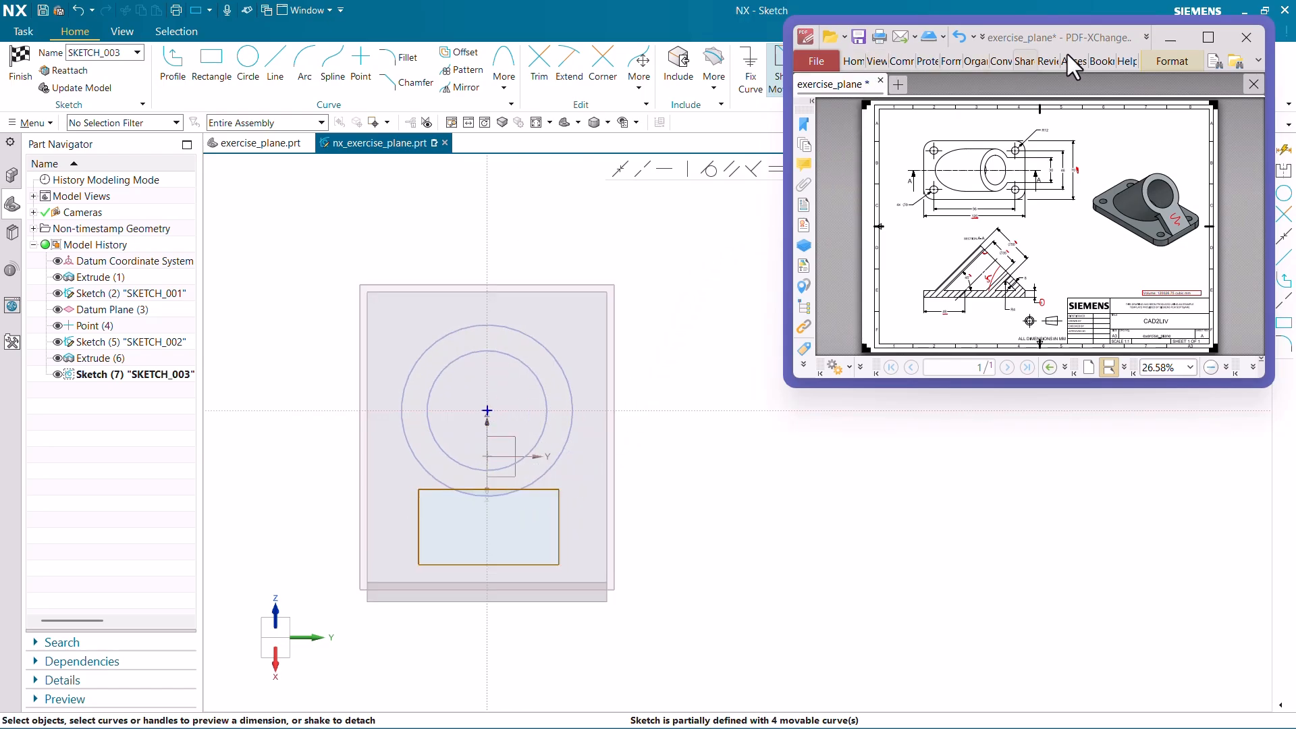
{"action": "left_click_drag", "start_coordinate": [1038, 38], "coordinate": [1094, 212]}
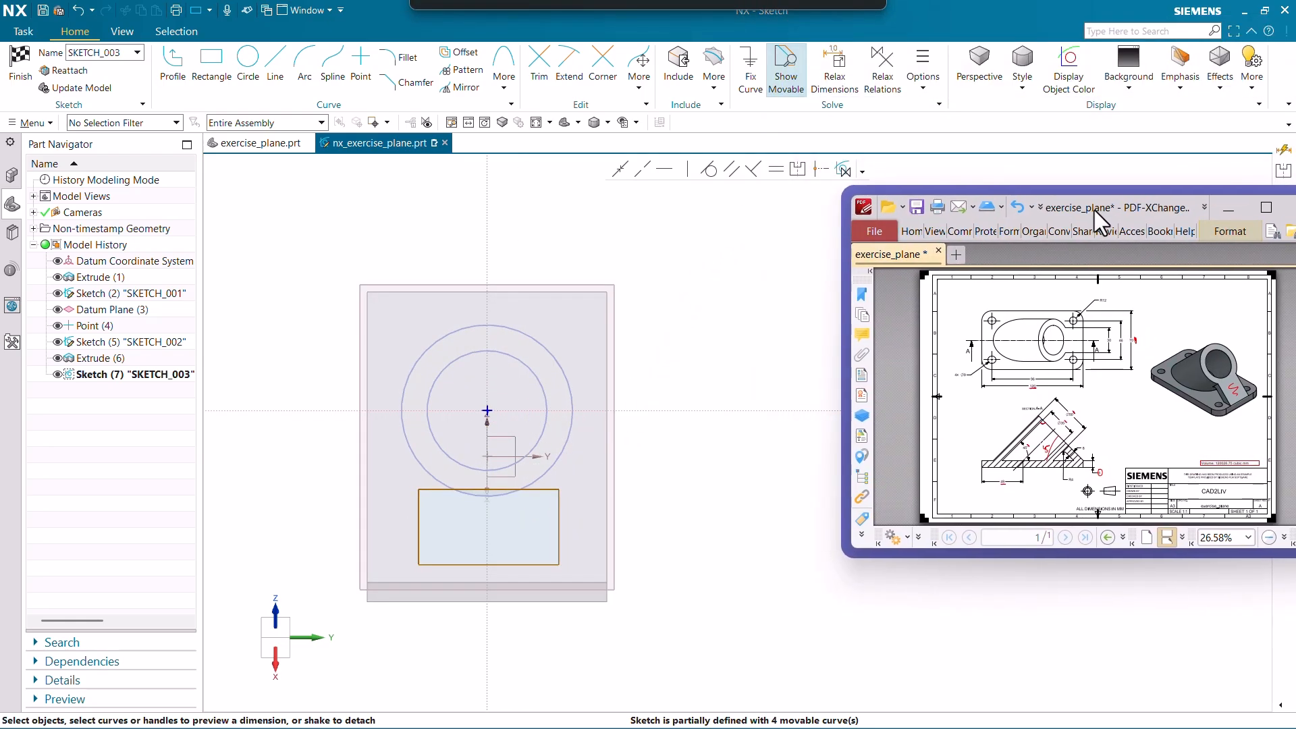
{"action": "left_click", "coordinate": [798, 170]}
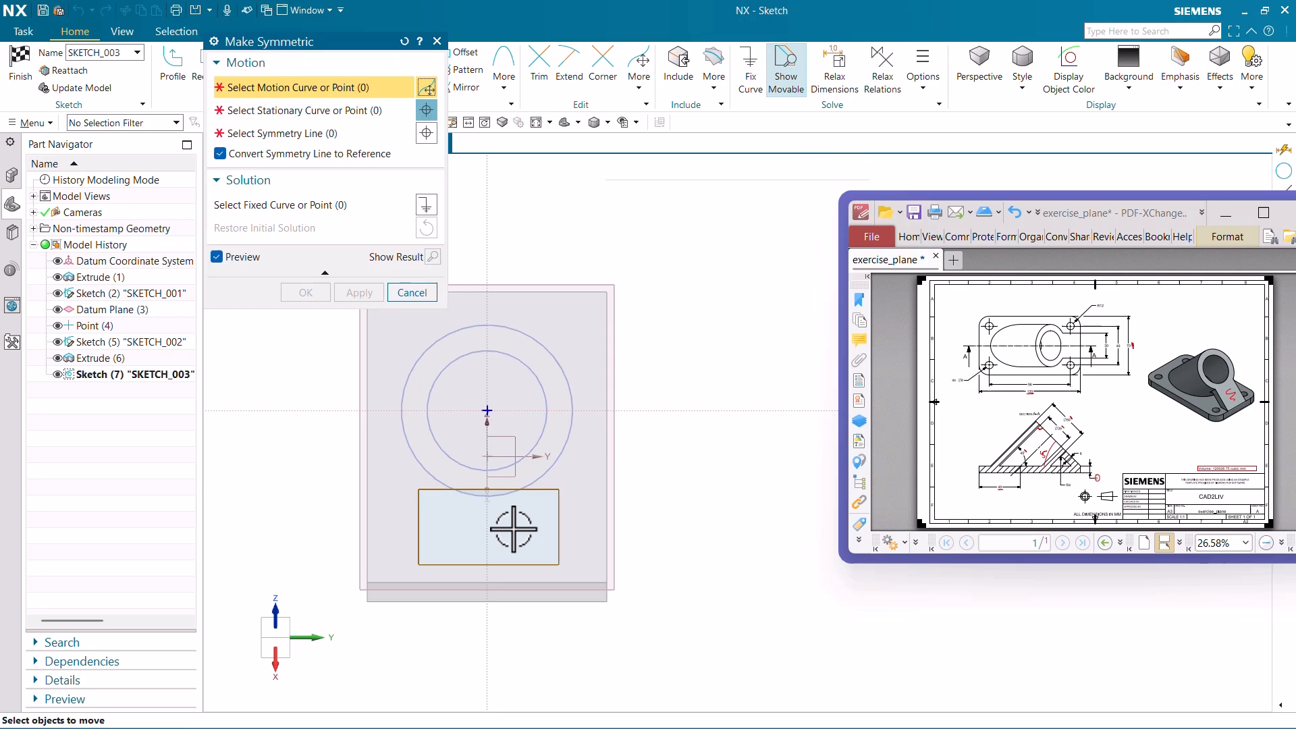
{"action": "left_click", "coordinate": [418, 489]}
{"action": "left_click", "coordinate": [559, 489]}
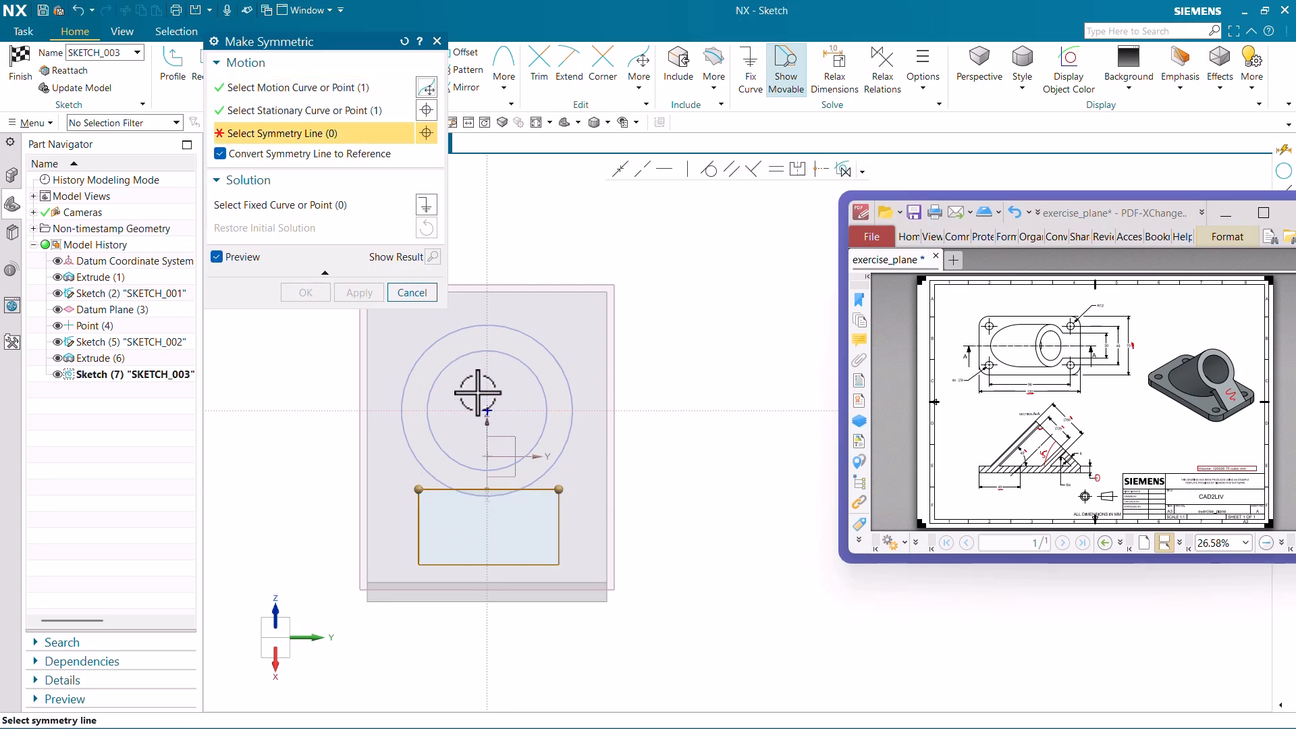
{"action": "left_click", "coordinate": [487, 398]}
{"action": "left_click", "coordinate": [303, 294]}
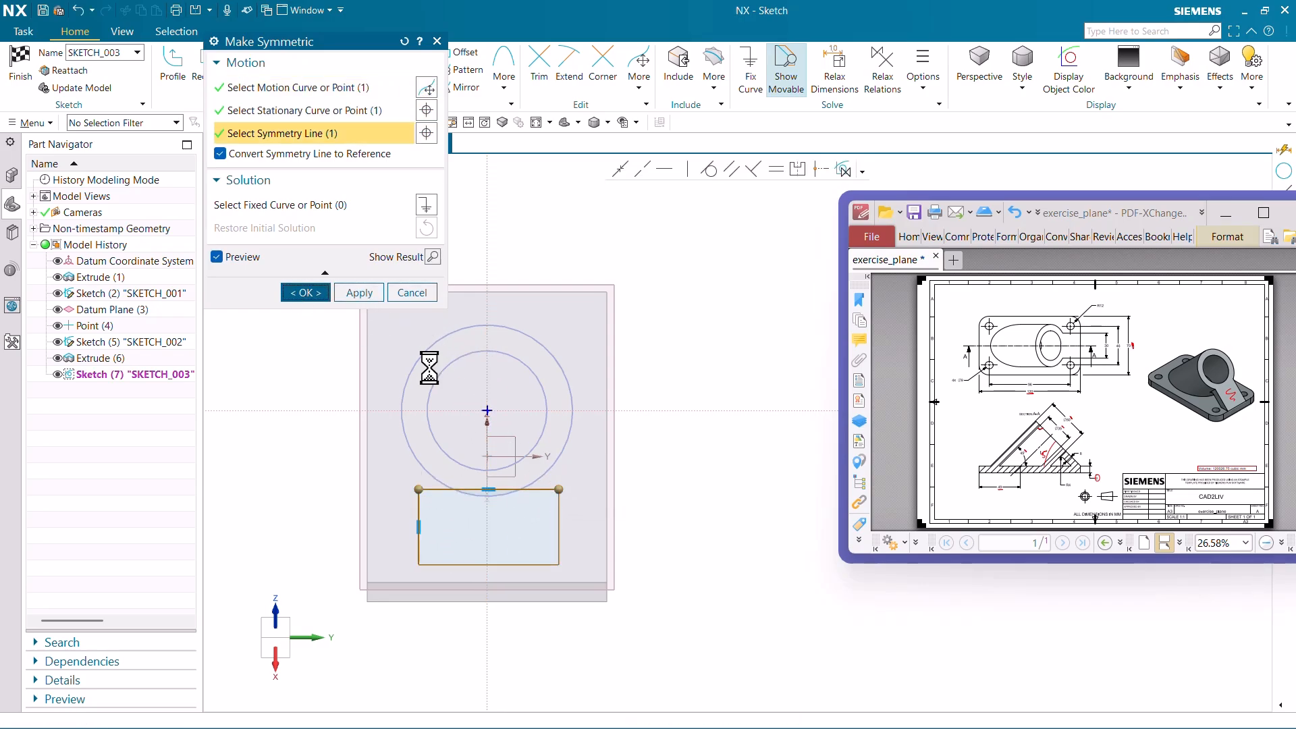
Set the rectangle's width to 30 mm, scaling the entire sketch, and check the value against the PDF drawing's top view
{"action": "scroll", "coordinate": [661, 359], "scroll_direction": "down", "scroll_amount": 2}
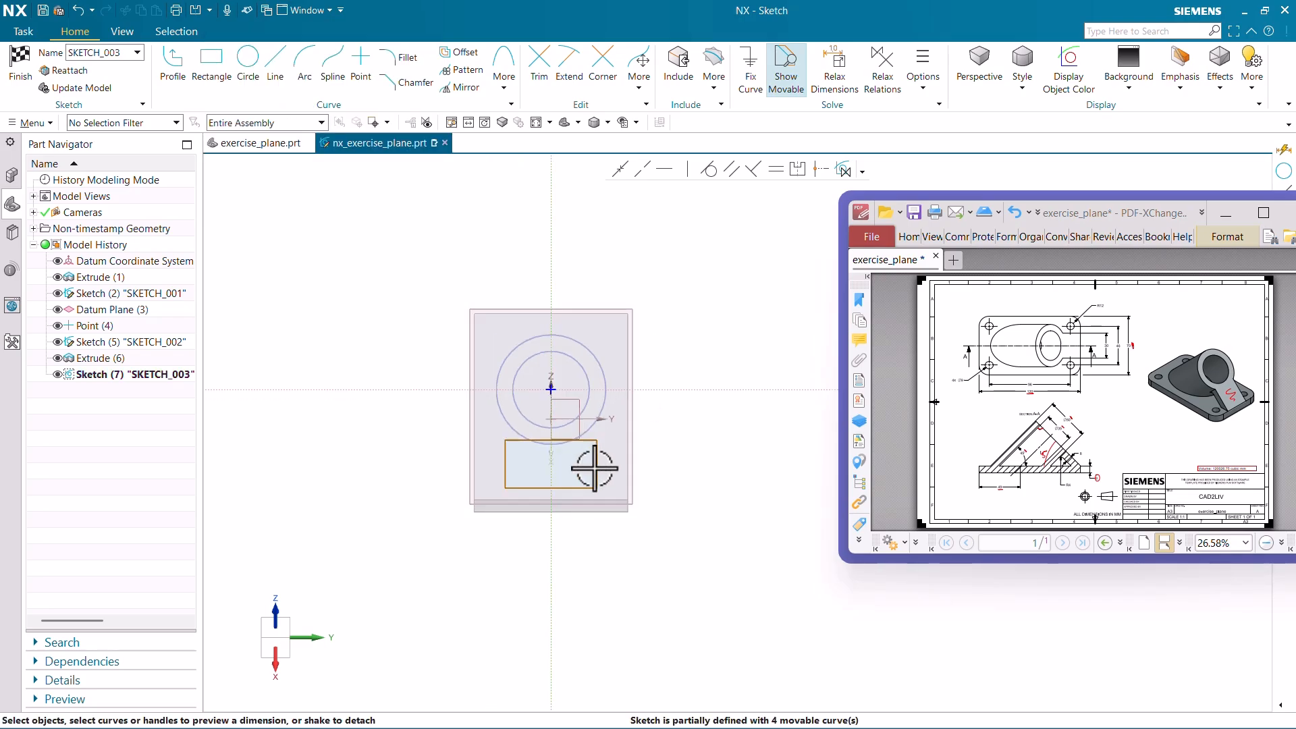
{"action": "scroll", "coordinate": [566, 494], "scroll_direction": "up", "scroll_amount": 3}
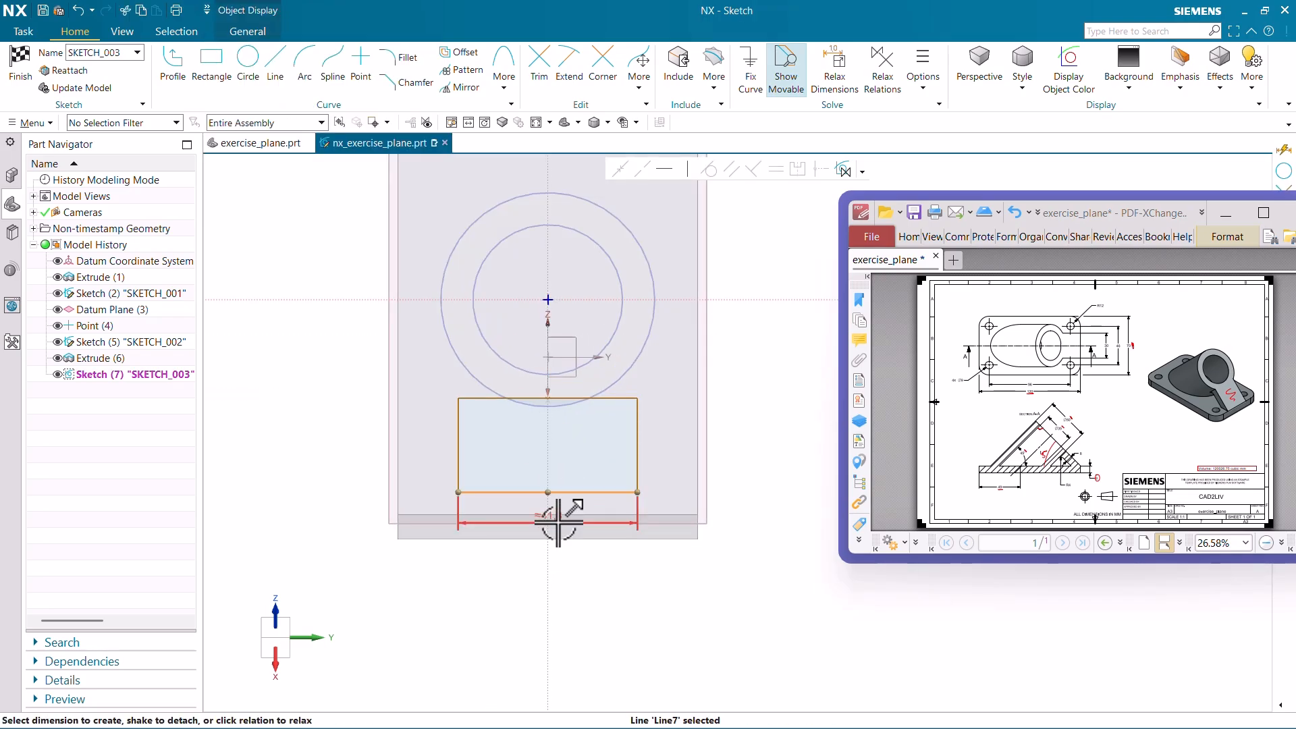
{"action": "left_click", "coordinate": [560, 521]}
{"action": "key", "text": "Return"}
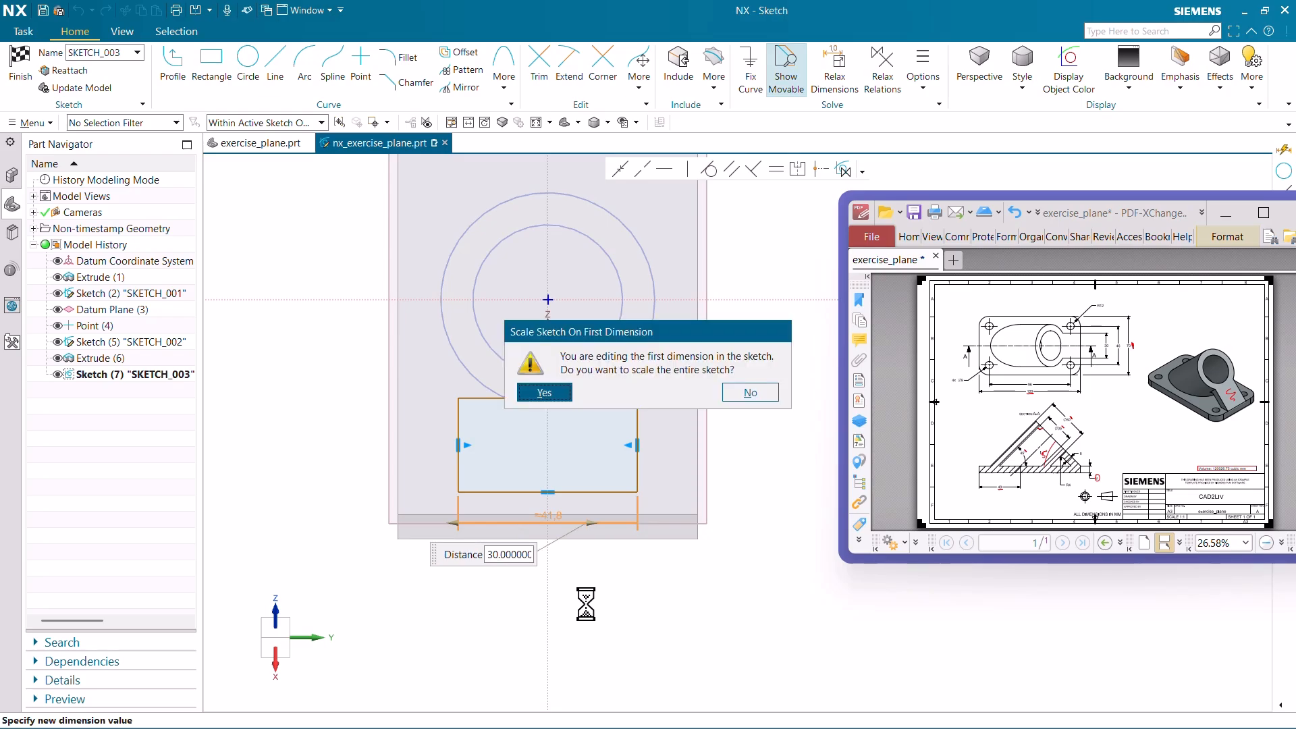
{"action": "left_click", "coordinate": [546, 394]}
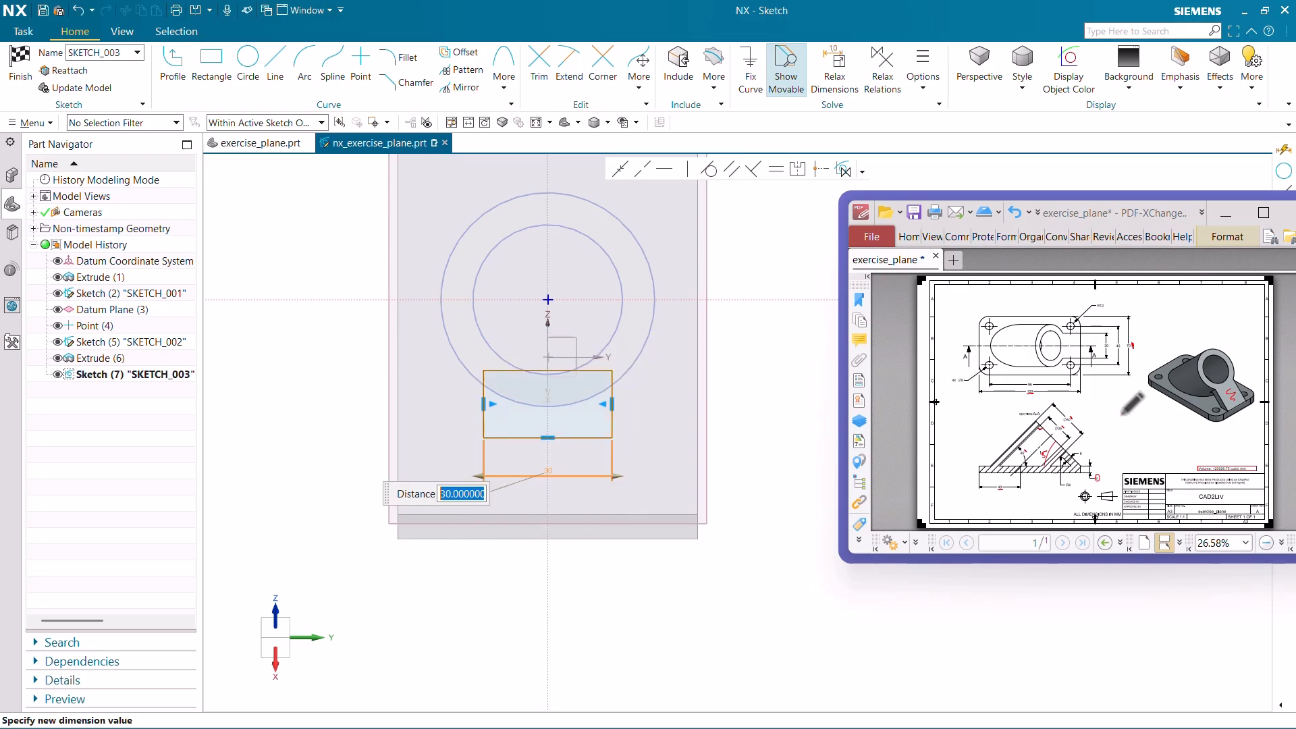
{"action": "scroll", "coordinate": [1129, 332], "scroll_direction": "up", "scroll_amount": 5, "text": "ctrl"}
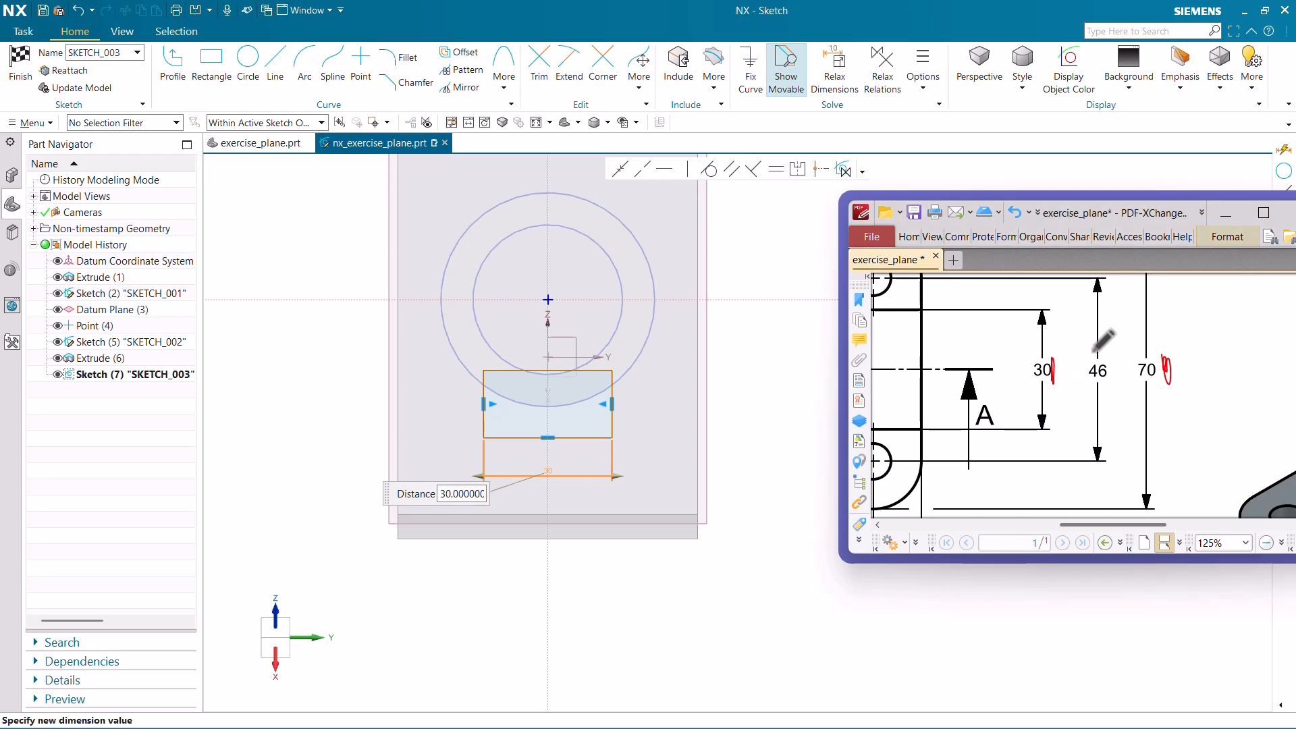
{"action": "scroll", "coordinate": [1102, 341], "scroll_direction": "down", "scroll_amount": 5, "text": "ctrl"}
{"action": "left_click", "coordinate": [526, 487]}
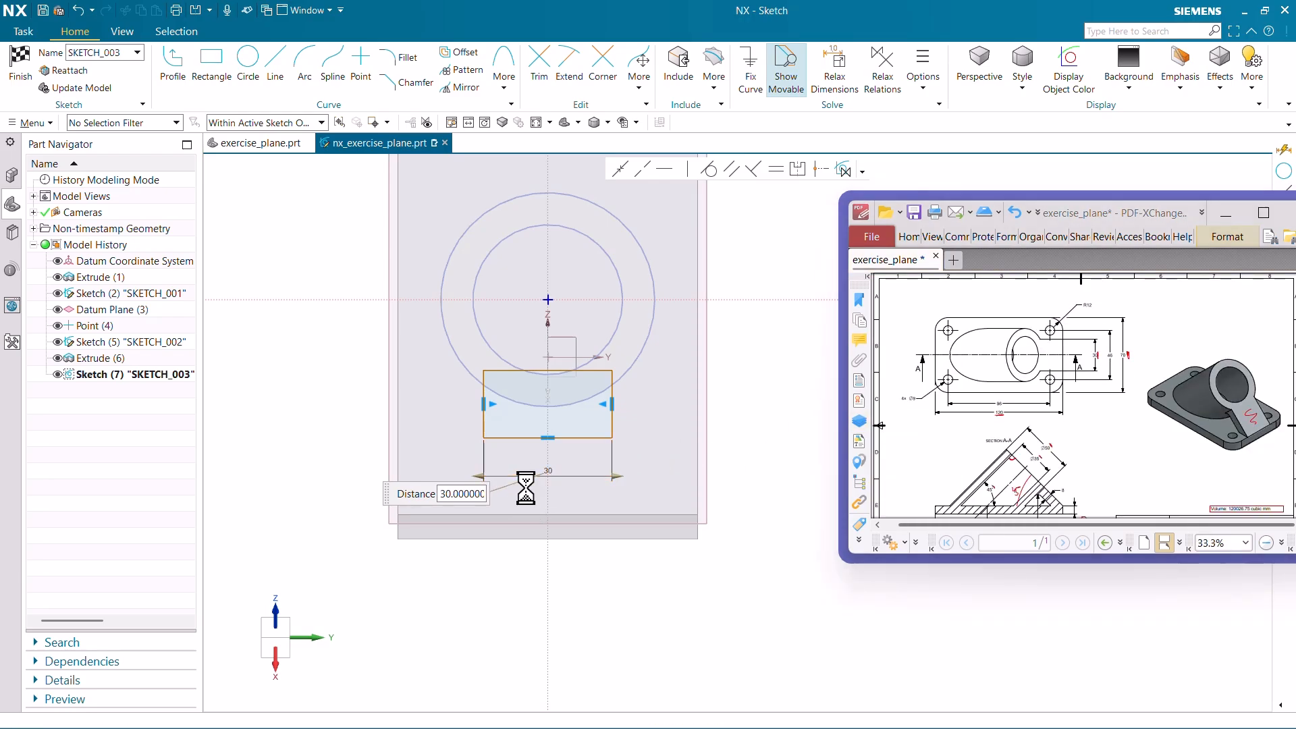
Make the rectangle's lower edge collinear with the plate's top edge at the foot of the inclined plane
{"action": "mouse_move", "coordinate": [529, 477]}
{"action": "middle_mouse_down"}
{"action": "mouse_move", "coordinate": [588, 439]}
{"action": "mouse_move", "coordinate": [881, 466]}
{"action": "middle_mouse_up"}
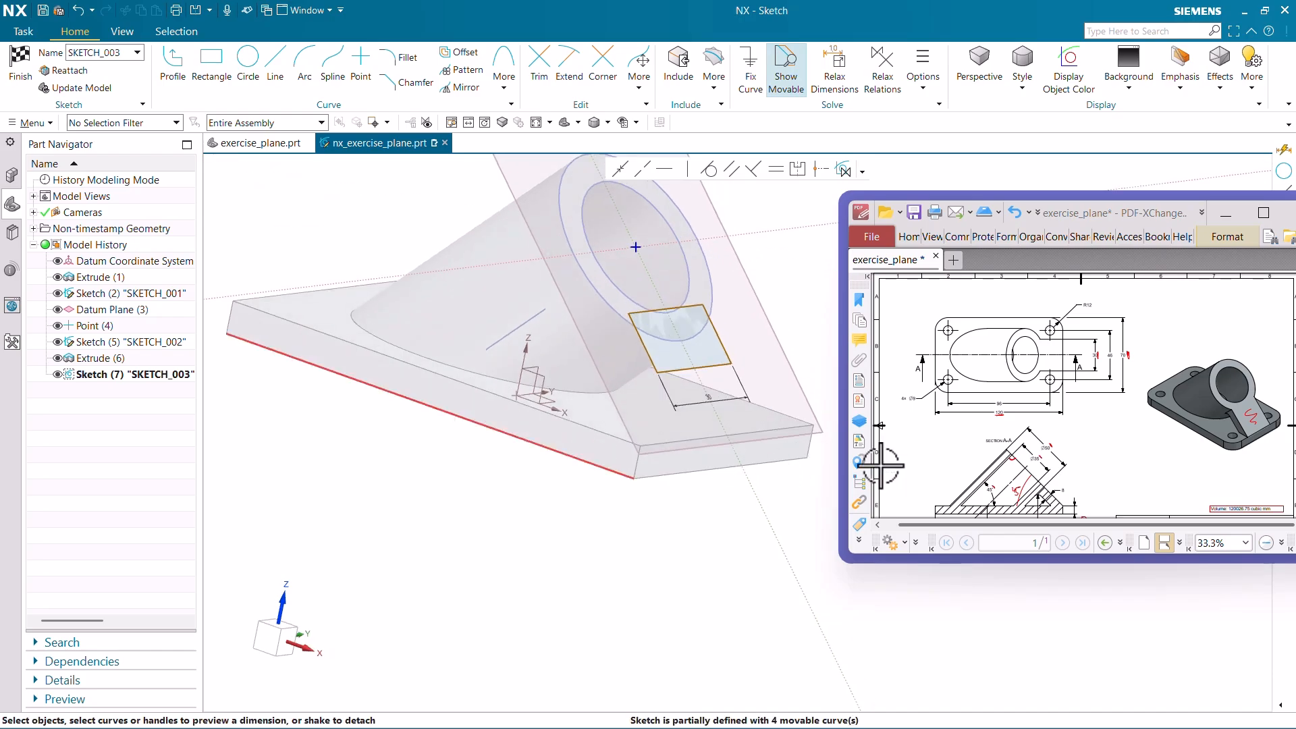
{"action": "scroll", "coordinate": [1251, 432], "scroll_direction": "up", "scroll_amount": 5, "text": "ctrl"}
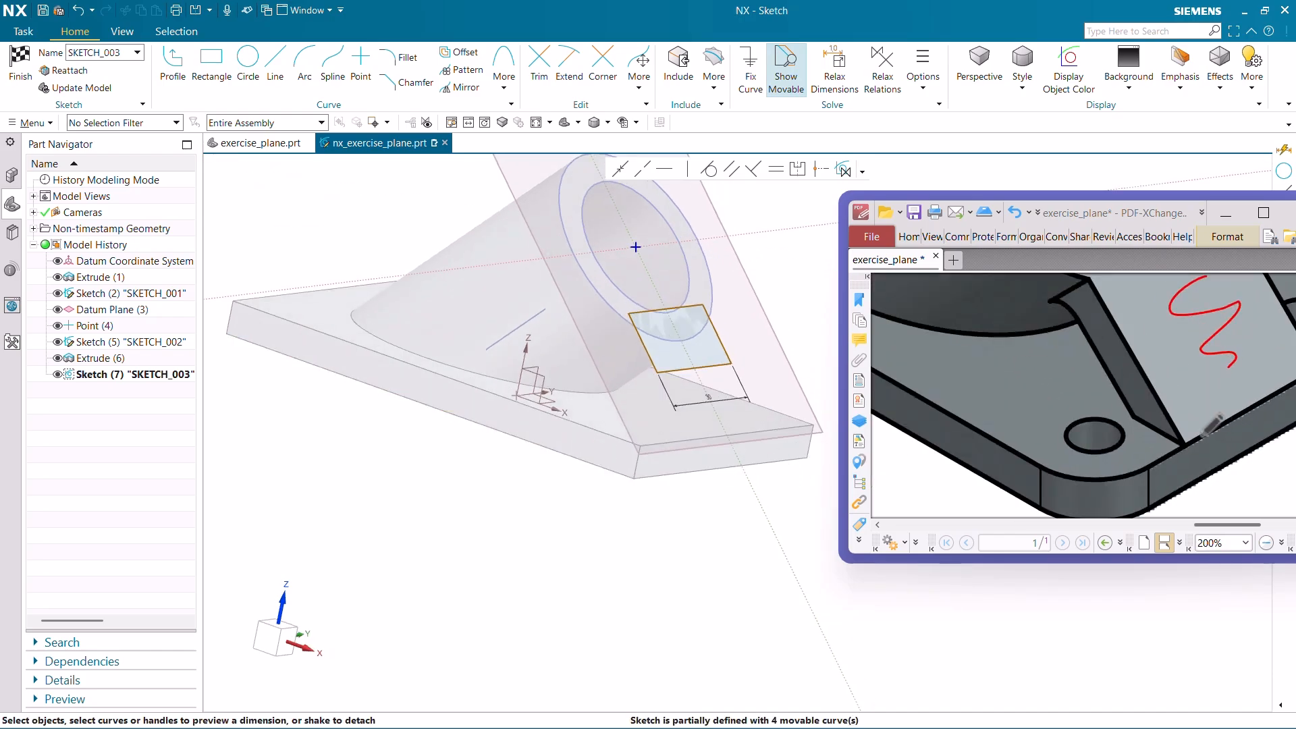
{"action": "scroll", "coordinate": [656, 367], "scroll_direction": "up", "scroll_amount": 4}
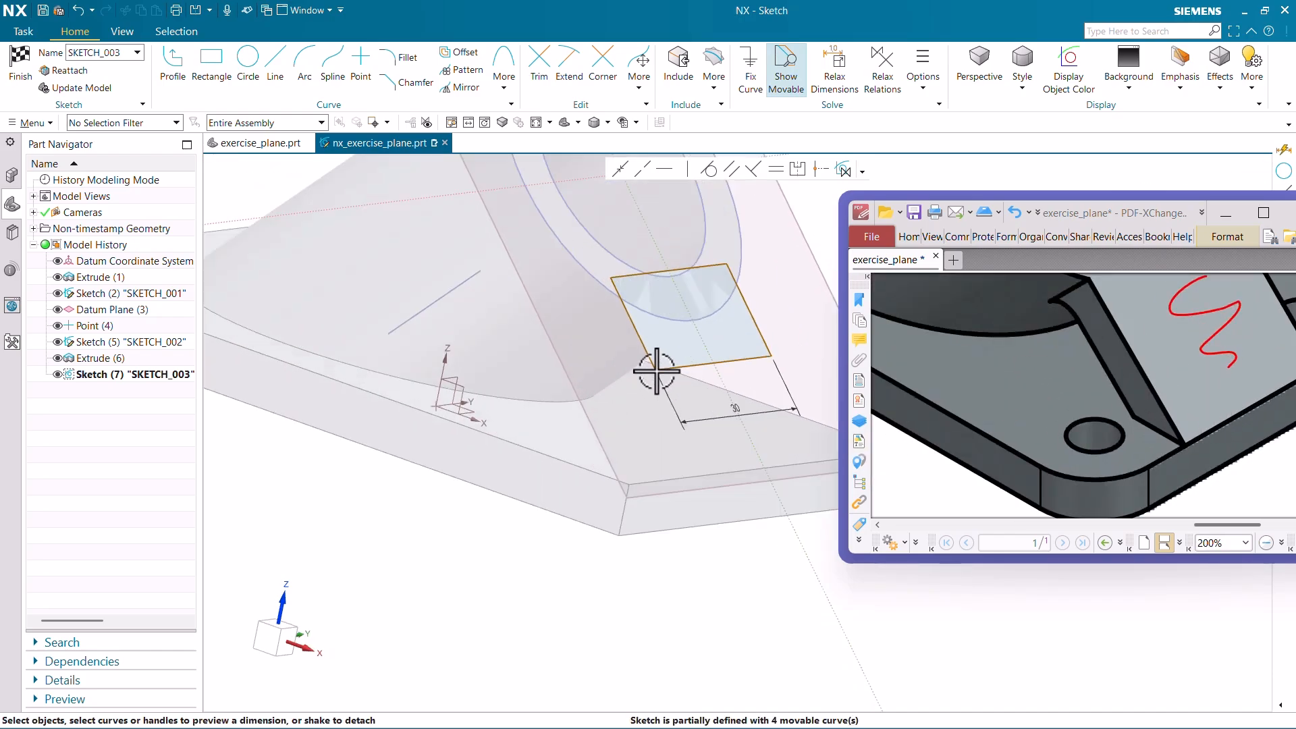
{"action": "left_click", "coordinate": [688, 363]}
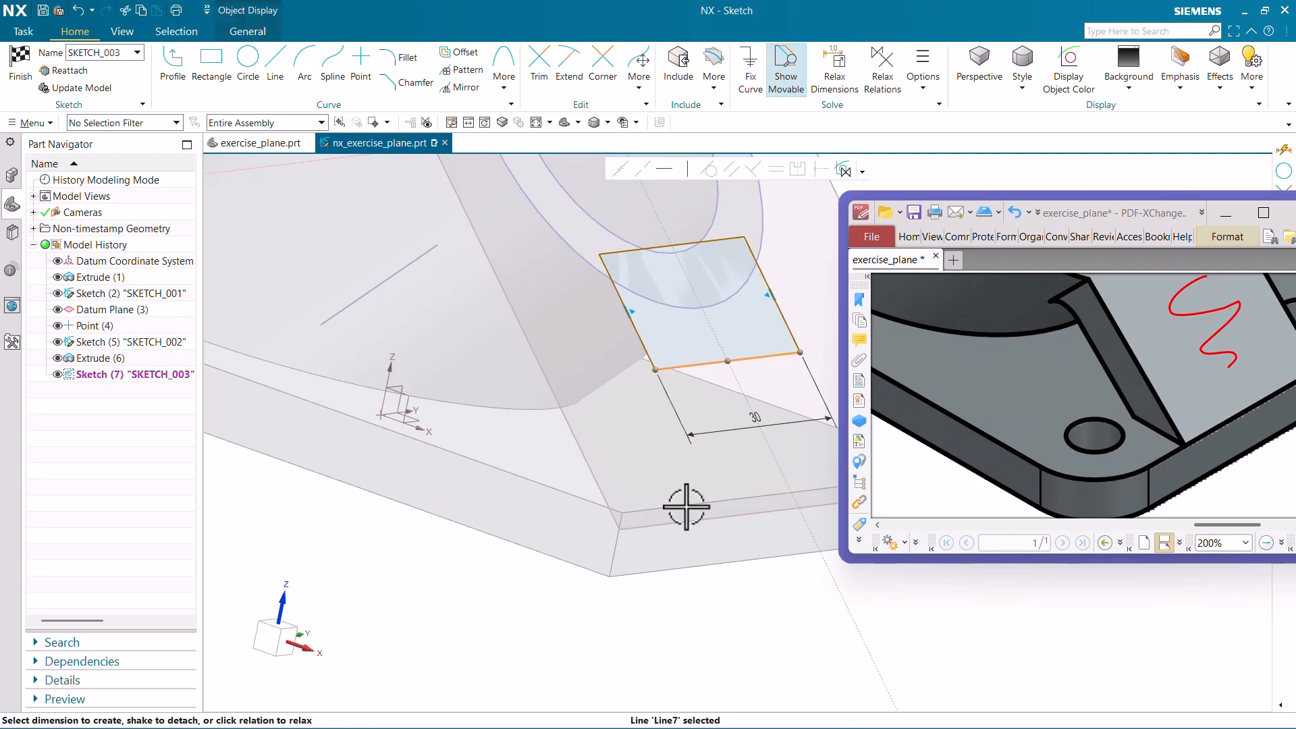
{"action": "left_click", "coordinate": [686, 506]}
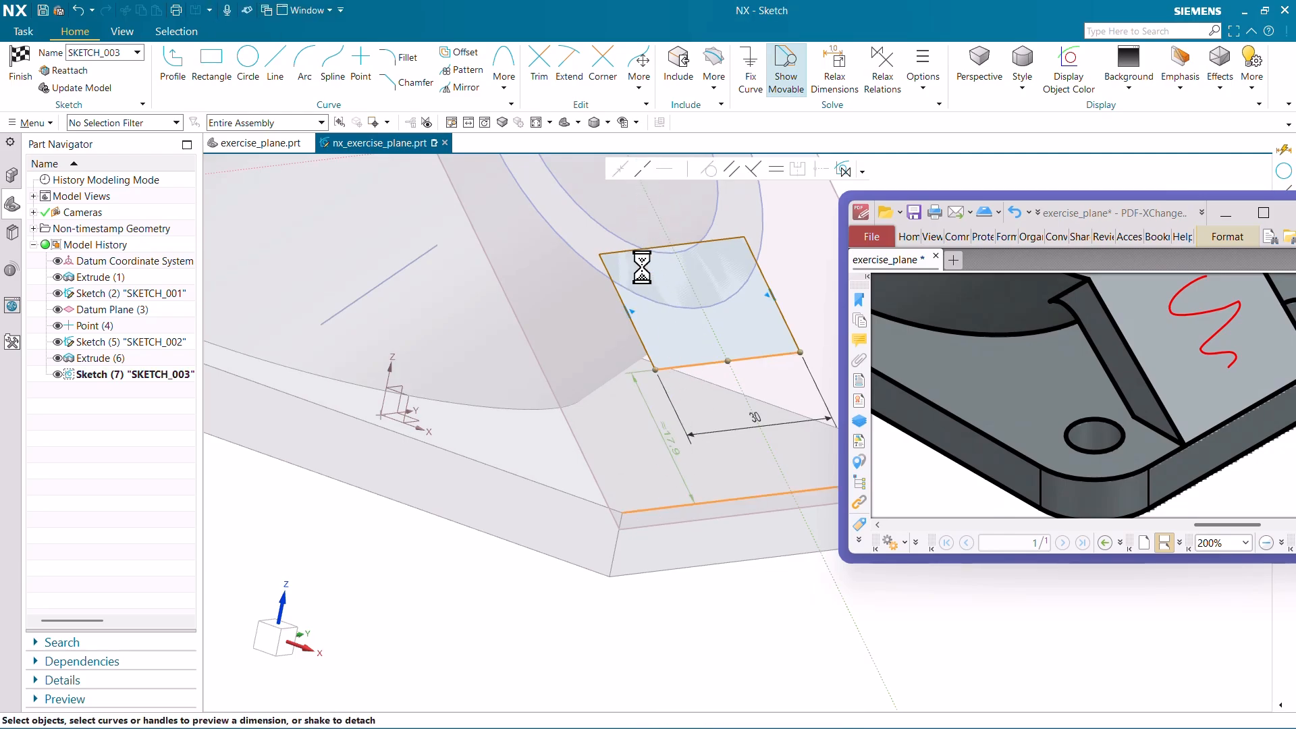
{"action": "mouse_move", "coordinate": [642, 268]}
{"action": "middle_mouse_down"}
{"action": "mouse_move", "coordinate": [535, 486]}
{"action": "mouse_move", "coordinate": [666, 439]}
{"action": "mouse_move", "coordinate": [640, 441]}
{"action": "mouse_move", "coordinate": [585, 247]}
{"action": "middle_mouse_up"}
Project the tube's outer circle into the rib sketch with Project Curve
{"action": "left_click", "coordinate": [633, 89]}
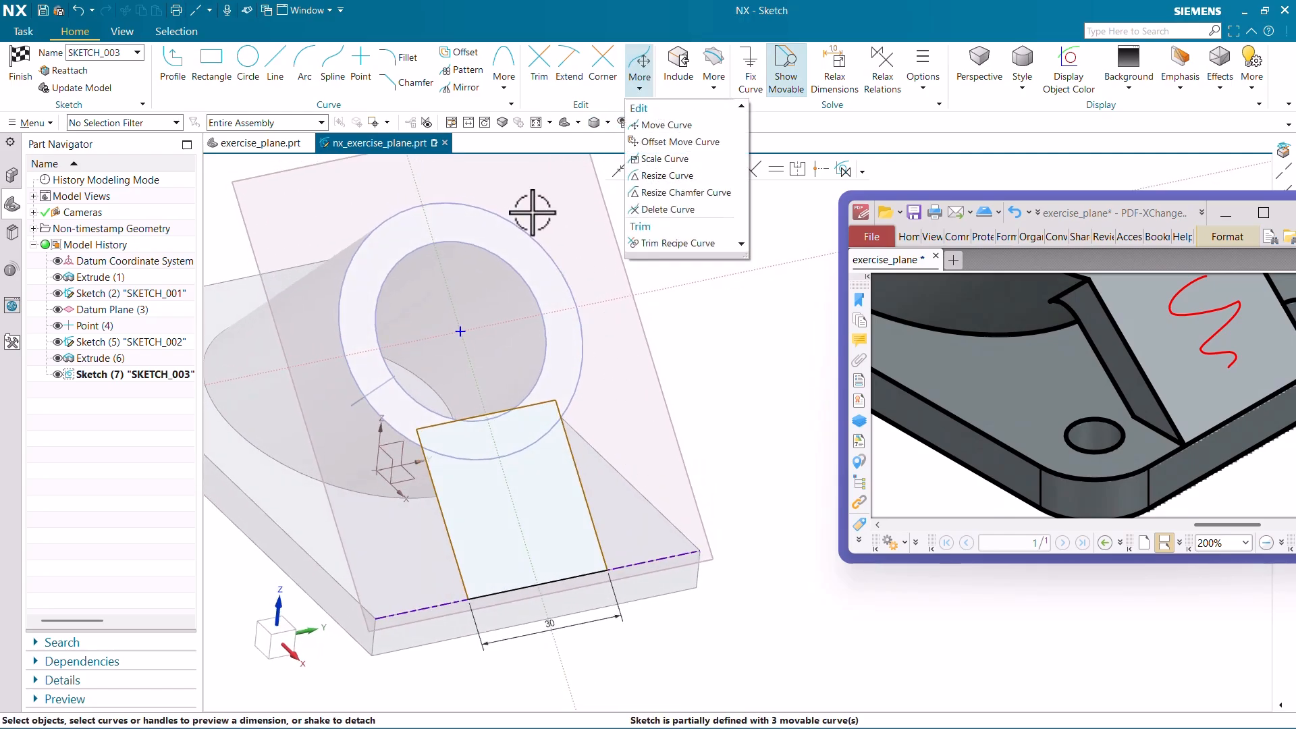
{"action": "left_click", "coordinate": [716, 78]}
{"action": "left_click", "coordinate": [731, 124]}
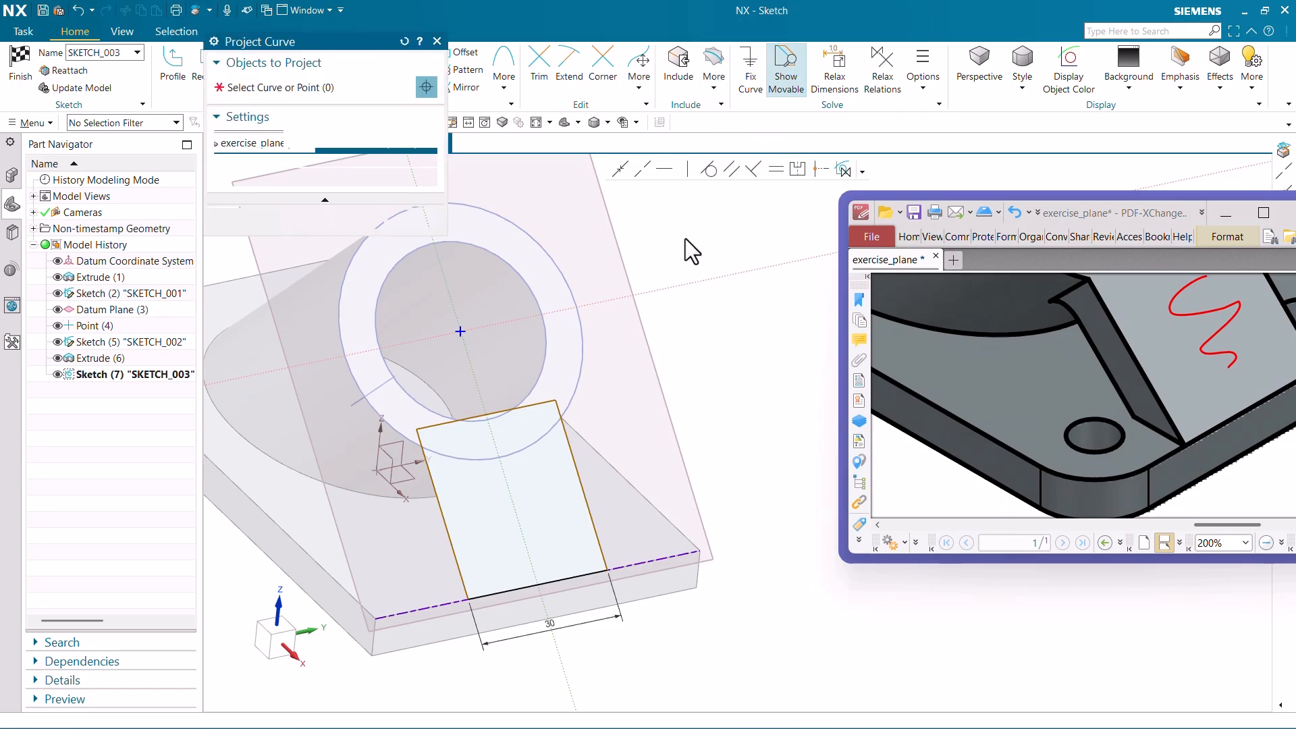
{"action": "left_click", "coordinate": [571, 280]}
{"action": "left_click", "coordinate": [327, 220]}
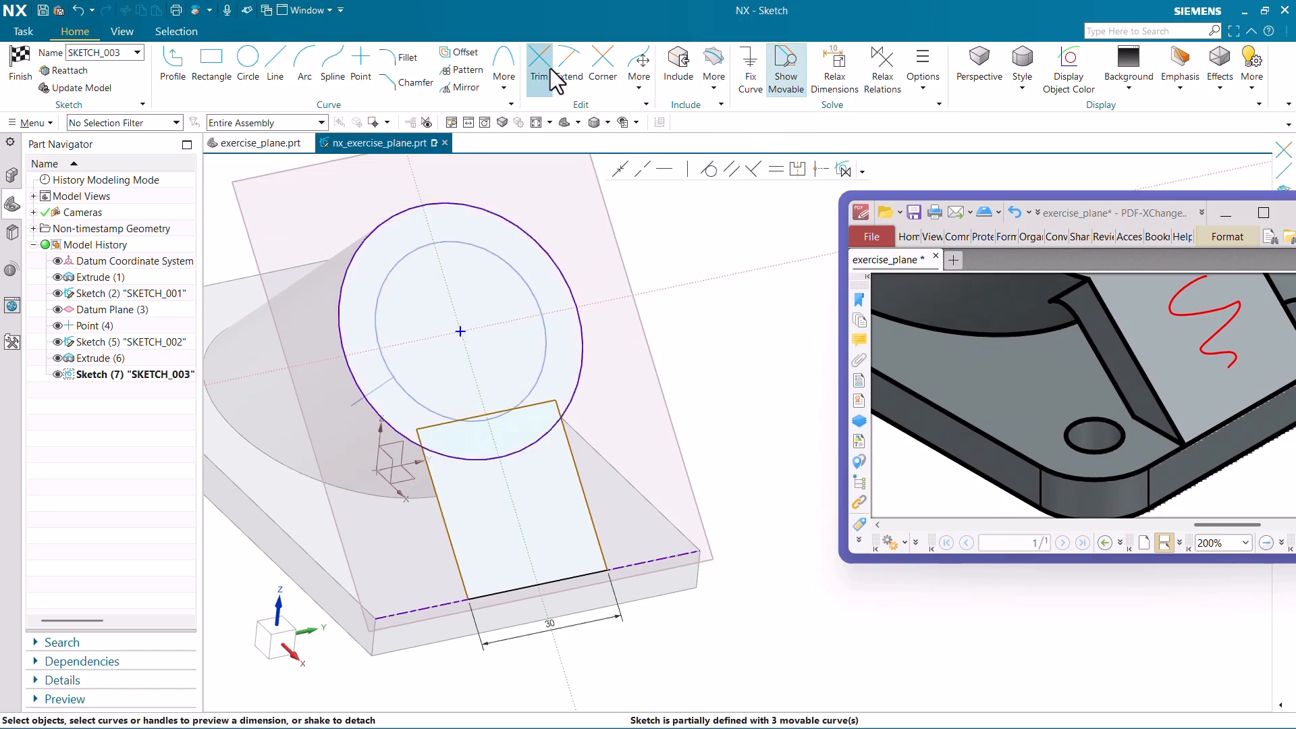
Trim away the rectangle's upper edge and the side line portions inside the projected circle, and finish the sketch
{"action": "key", "text": "t"}
{"action": "scroll", "coordinate": [422, 432], "scroll_direction": "up", "scroll_amount": 5}
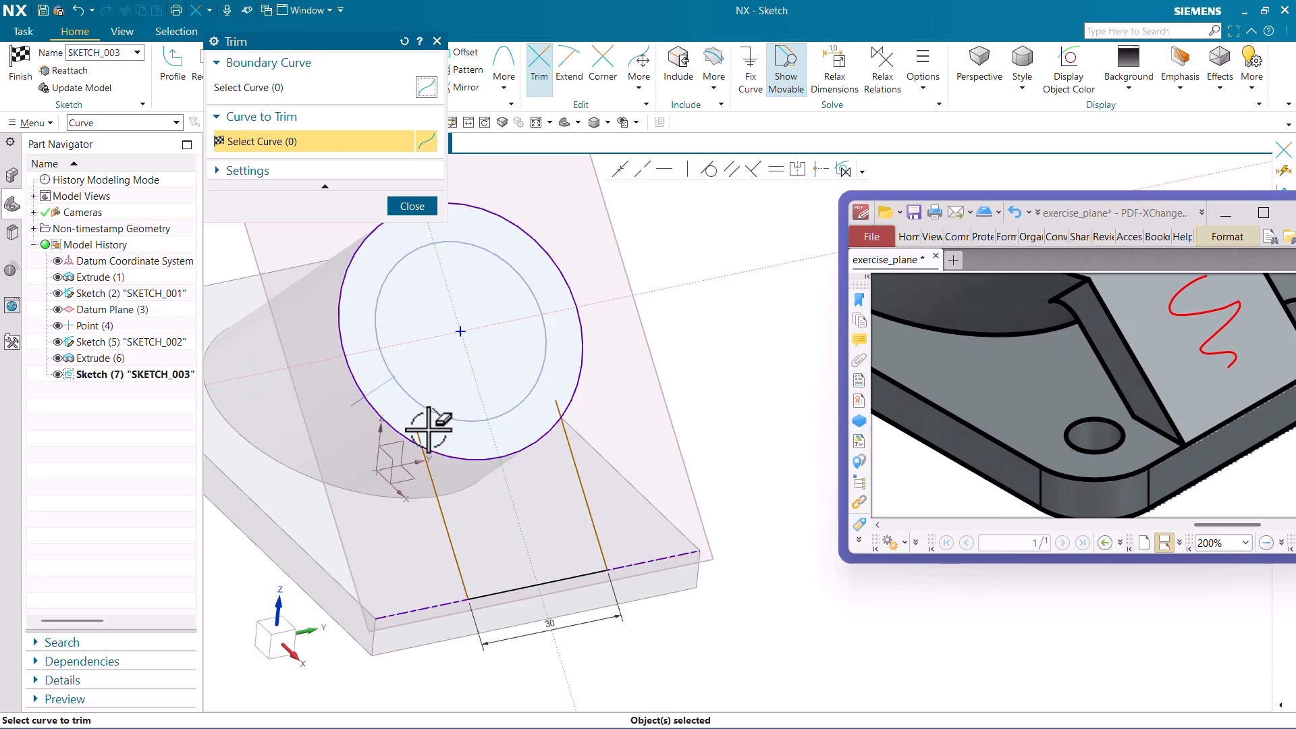
{"action": "left_click", "coordinate": [683, 380]}
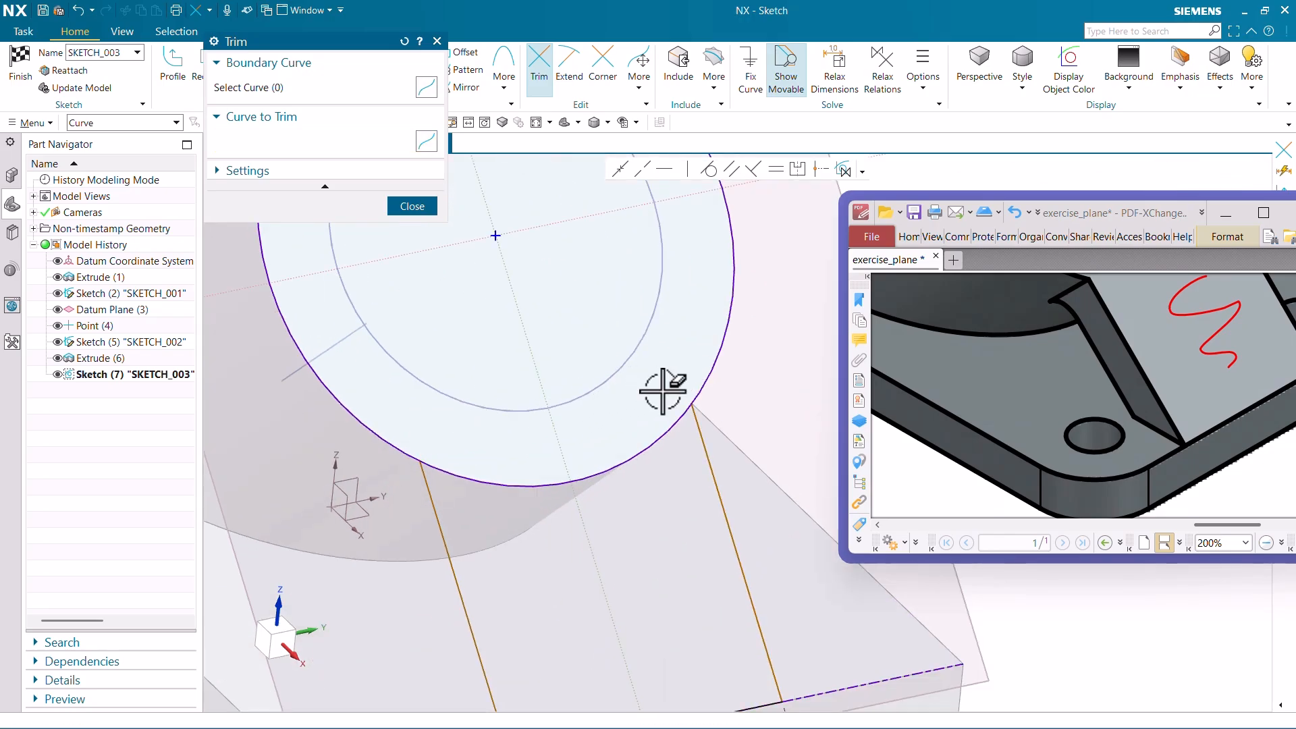
{"action": "key", "text": "Escape"}
{"action": "scroll", "coordinate": [618, 398], "scroll_direction": "down", "scroll_amount": 5}
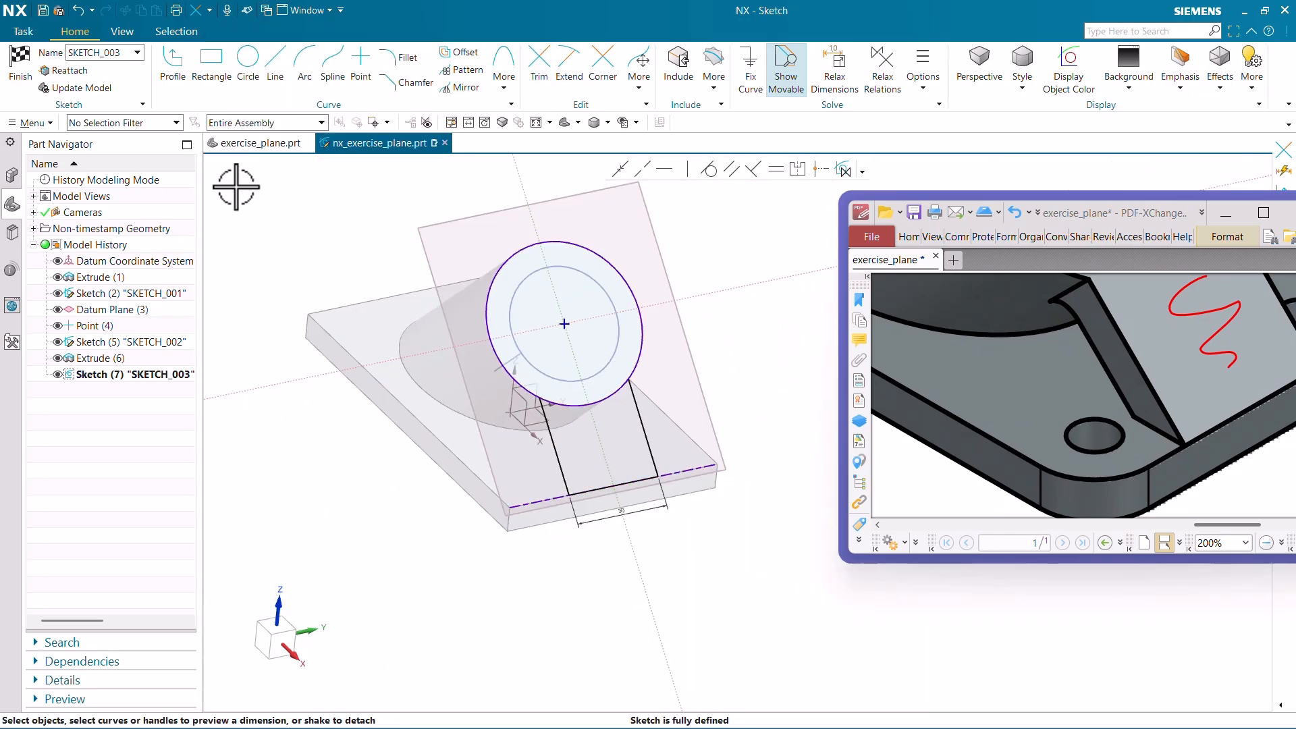
{"action": "left_click", "coordinate": [20, 68]}
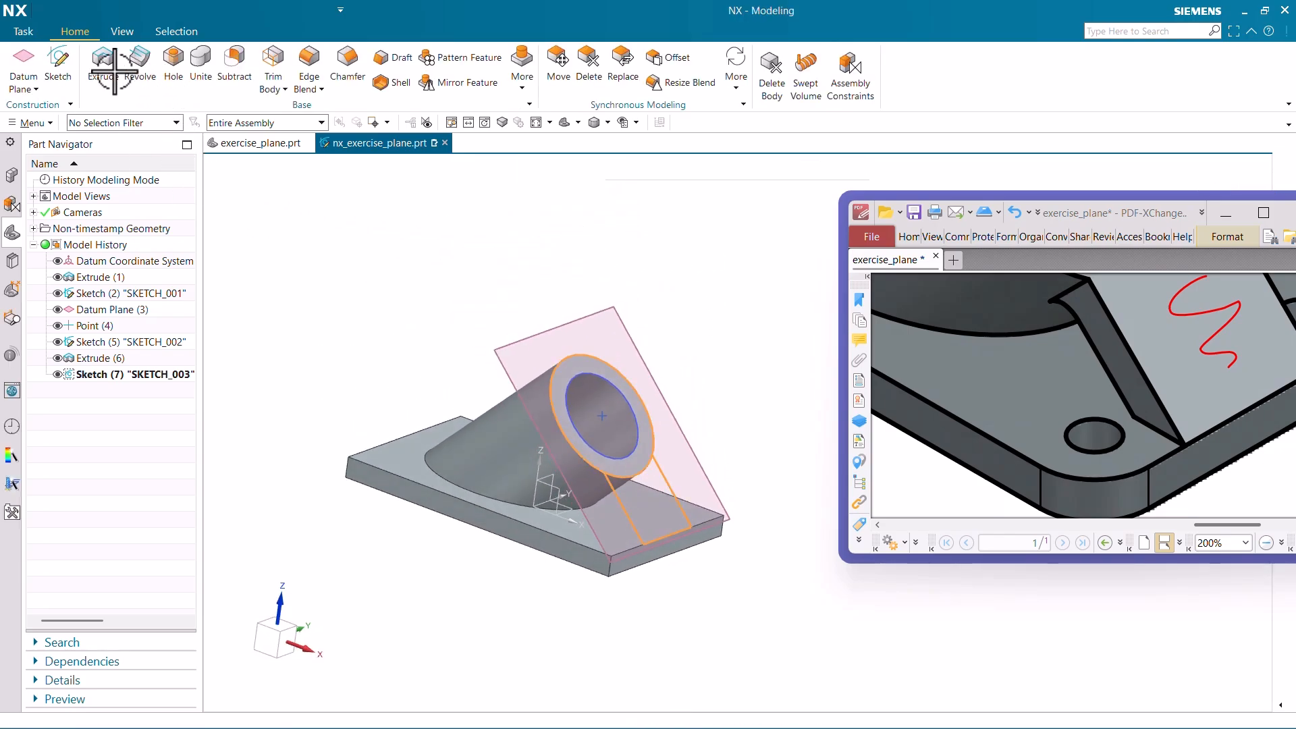
Extrude the region between the circle and the plate edge 8 mm in the reversed direction, uniting it with the body, after checking the drawing's rib thickness
{"action": "left_click", "coordinate": [104, 68]}
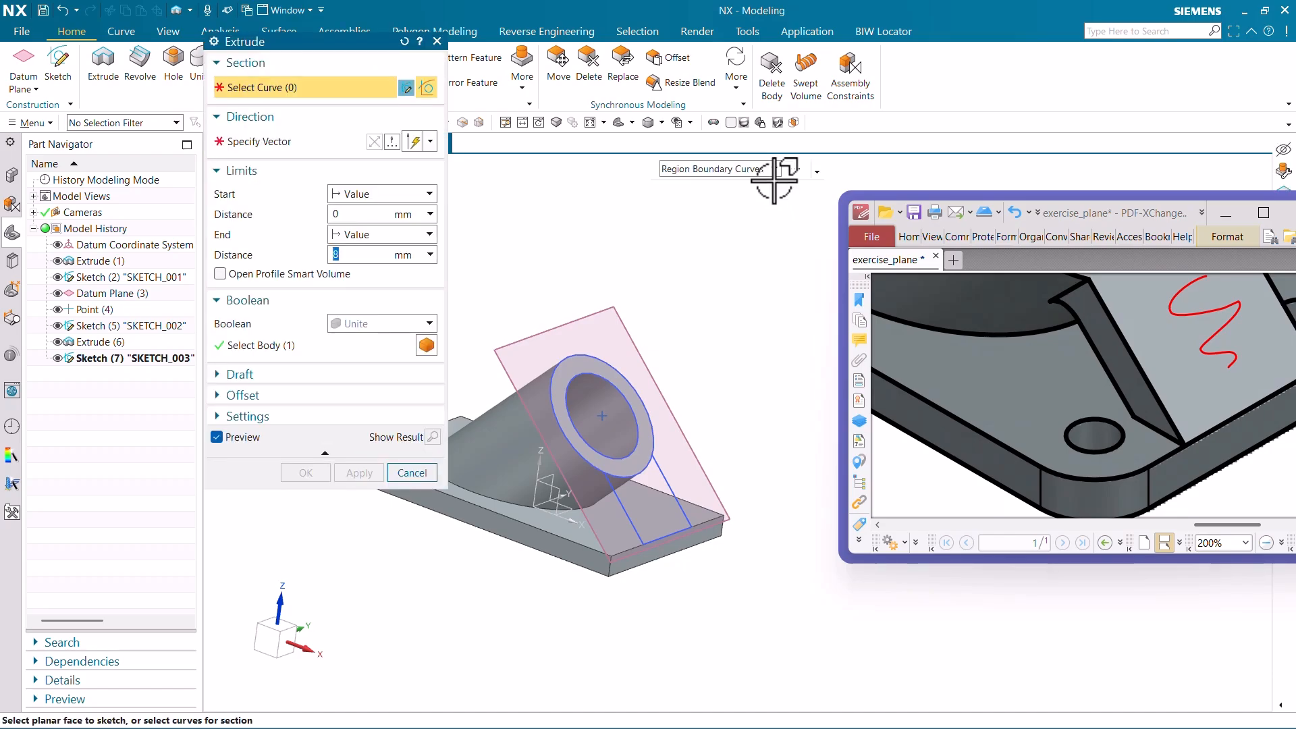
{"action": "left_click", "coordinate": [653, 503]}
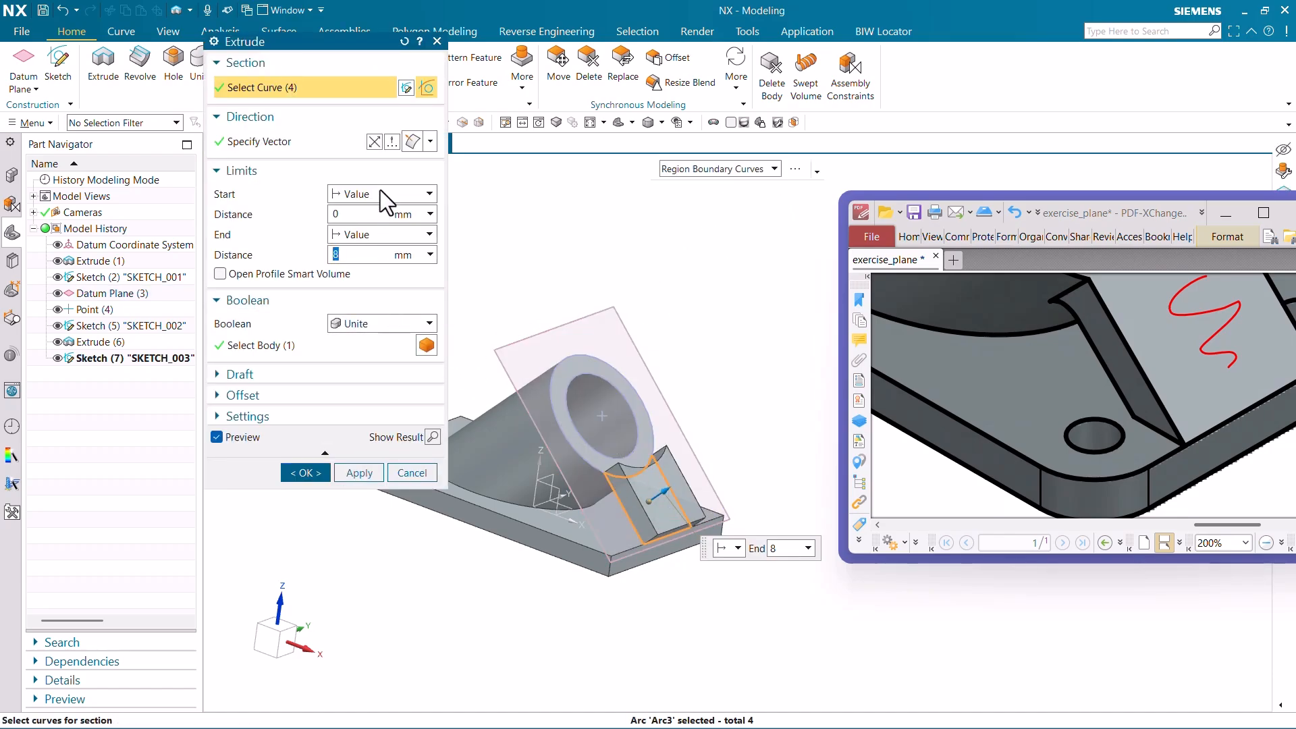
{"action": "scroll", "coordinate": [1103, 363], "scroll_direction": "down", "scroll_amount": 5, "text": "ctrl"}
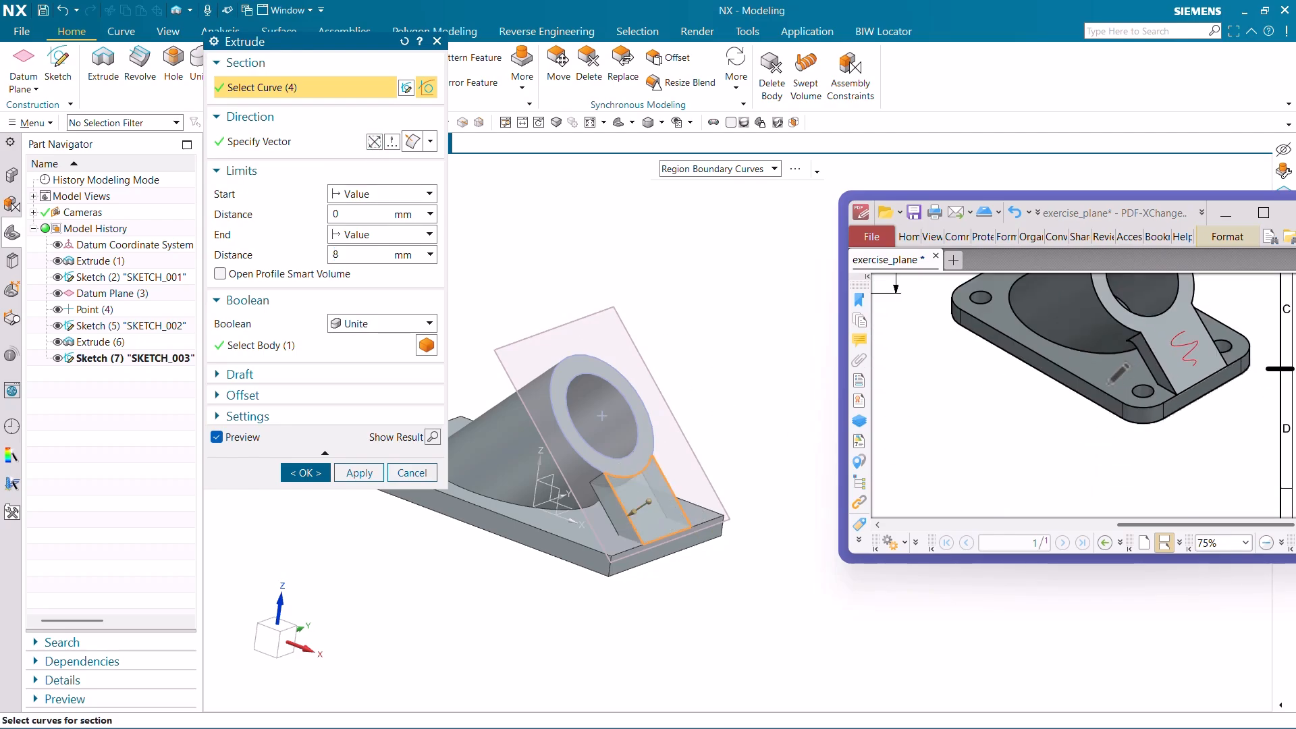
{"action": "scroll", "coordinate": [1048, 447], "scroll_direction": "up", "scroll_amount": 5, "text": "ctrl"}
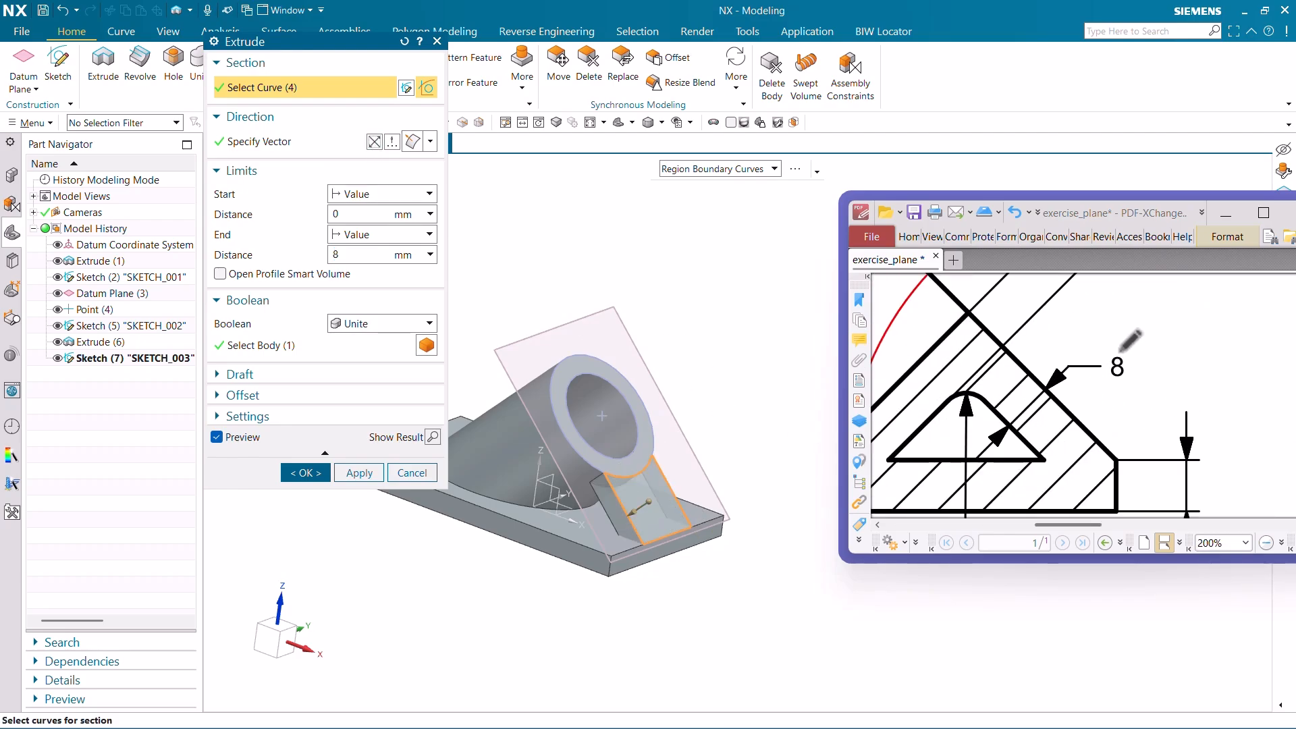
{"action": "left_click_drag", "start_coordinate": [1122, 350], "coordinate": [1107, 377]}
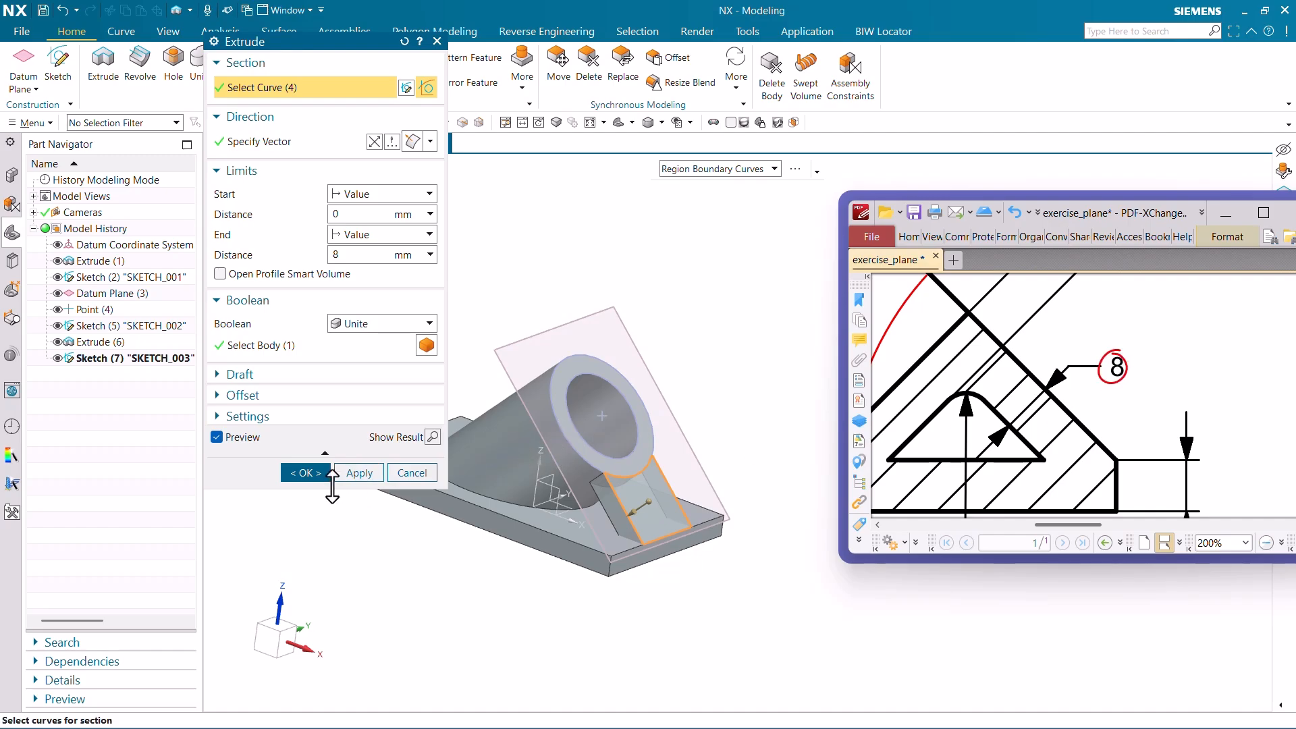
{"action": "left_click", "coordinate": [304, 472]}
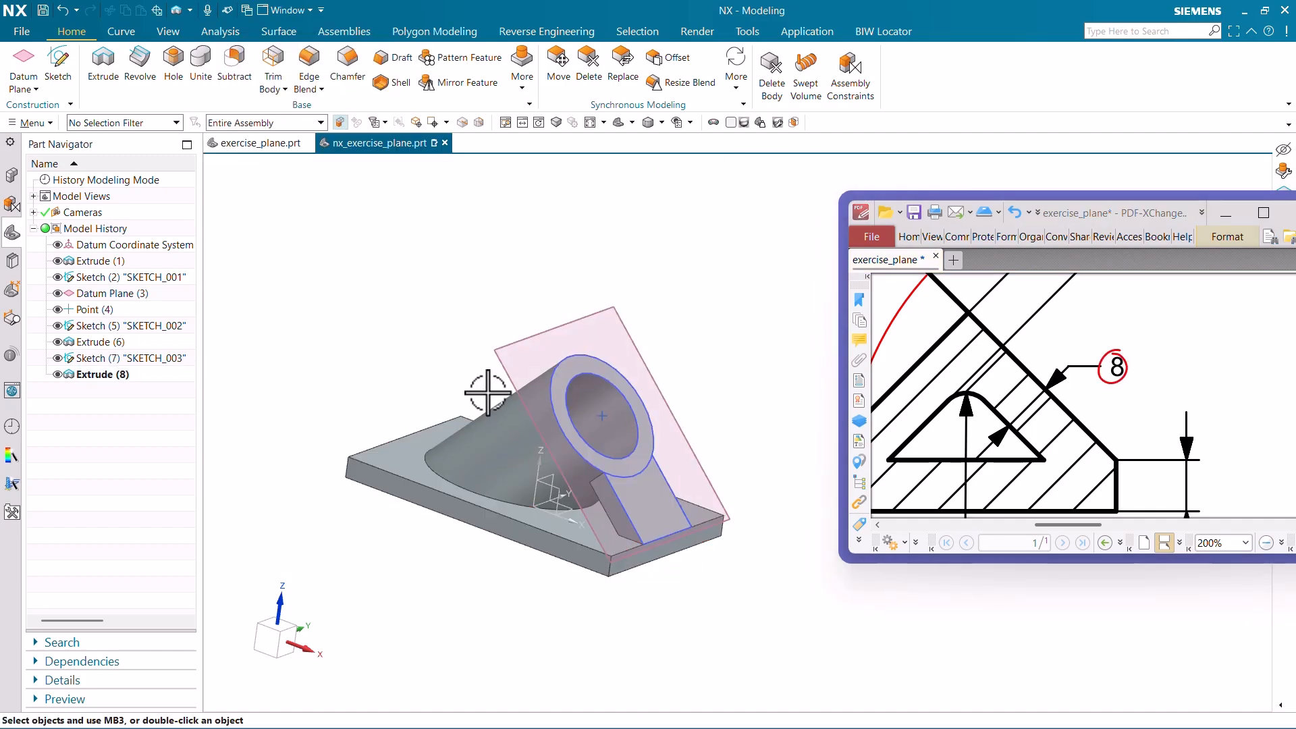
Hide all sketches and all datums, including the coordinate system, datum plane and point, so only the solid body is shown
{"action": "key", "text": "ctrl+w"}
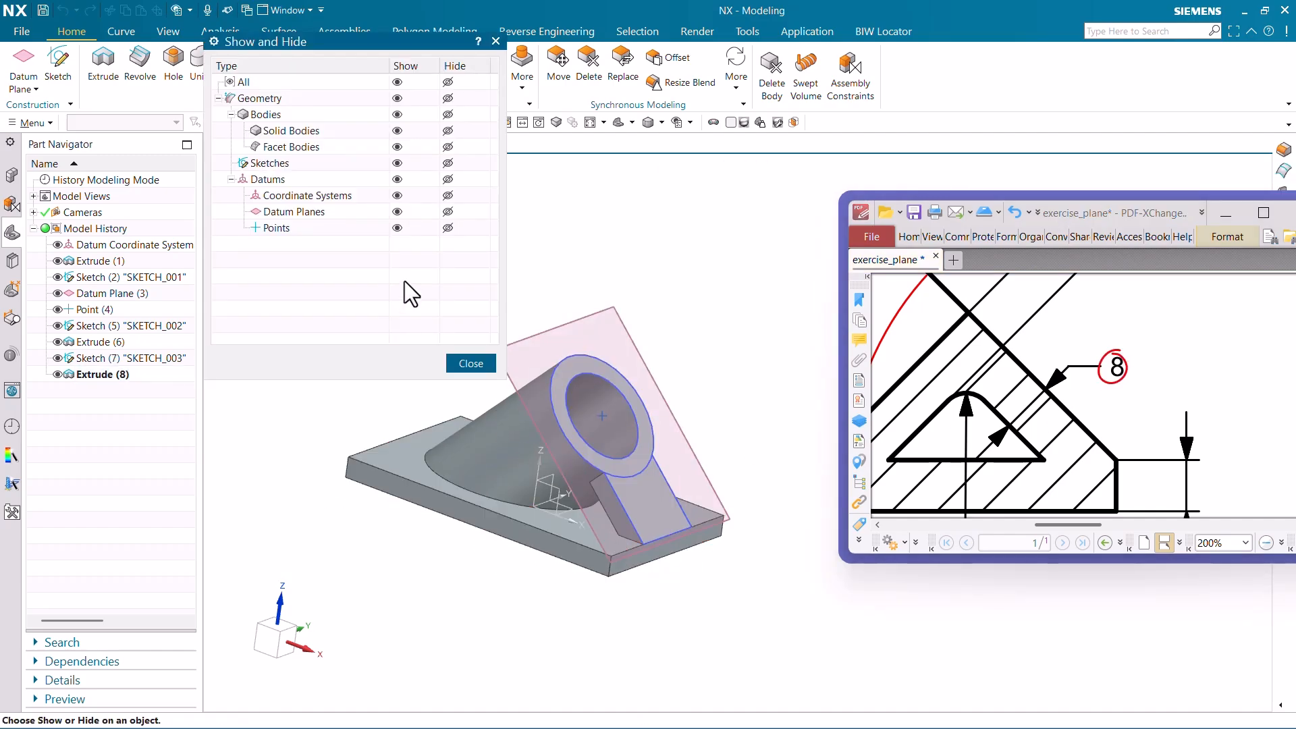
{"action": "left_click", "coordinate": [446, 165]}
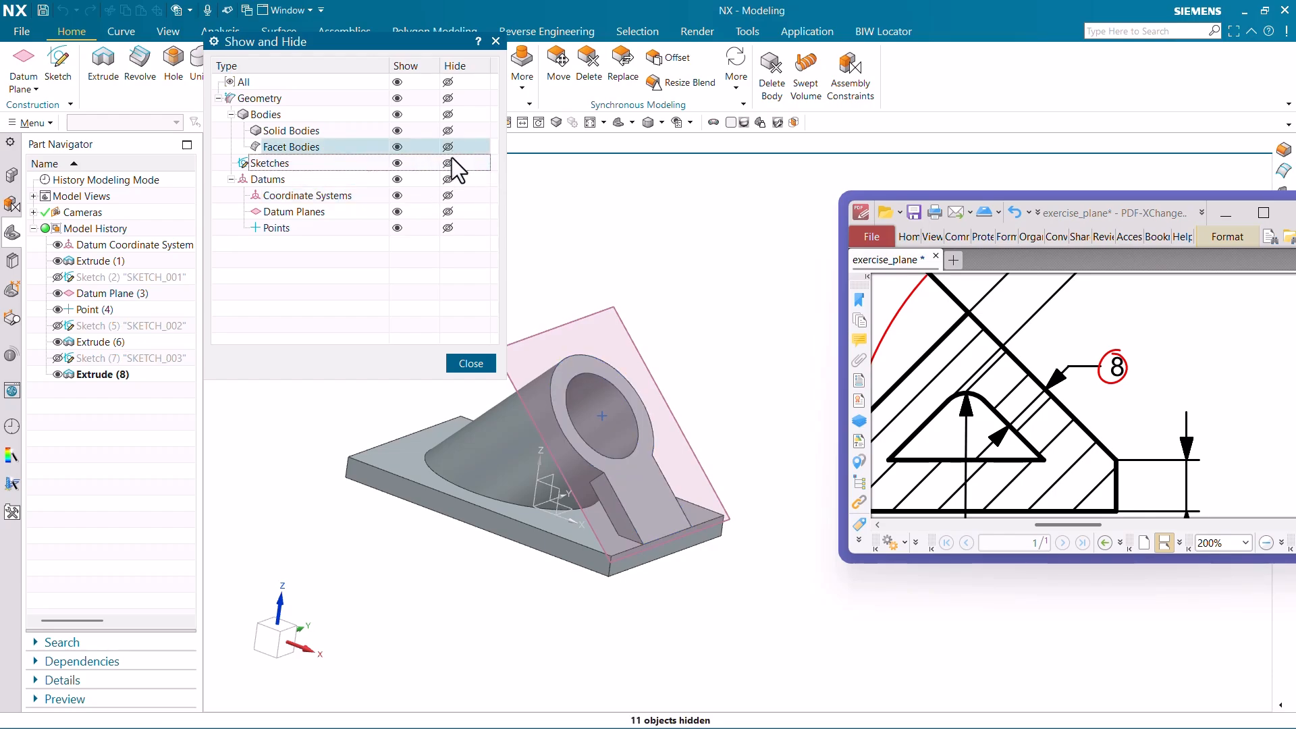
{"action": "left_click", "coordinate": [447, 179]}
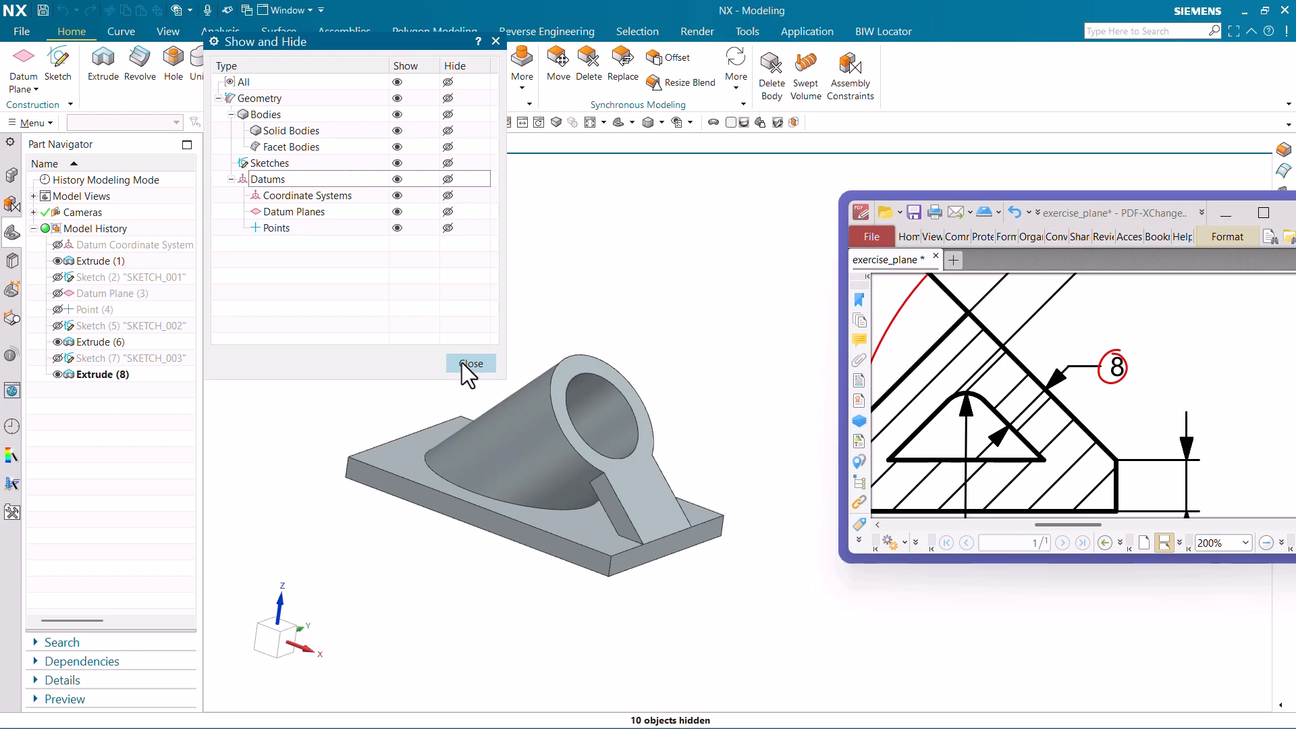
{"action": "left_click", "coordinate": [469, 363]}
Find the plate's corner radius in the PDF drawing's plan view and underline R12 in red
{"action": "scroll", "coordinate": [1133, 383], "scroll_direction": "down", "scroll_amount": 1, "text": "ctrl"}
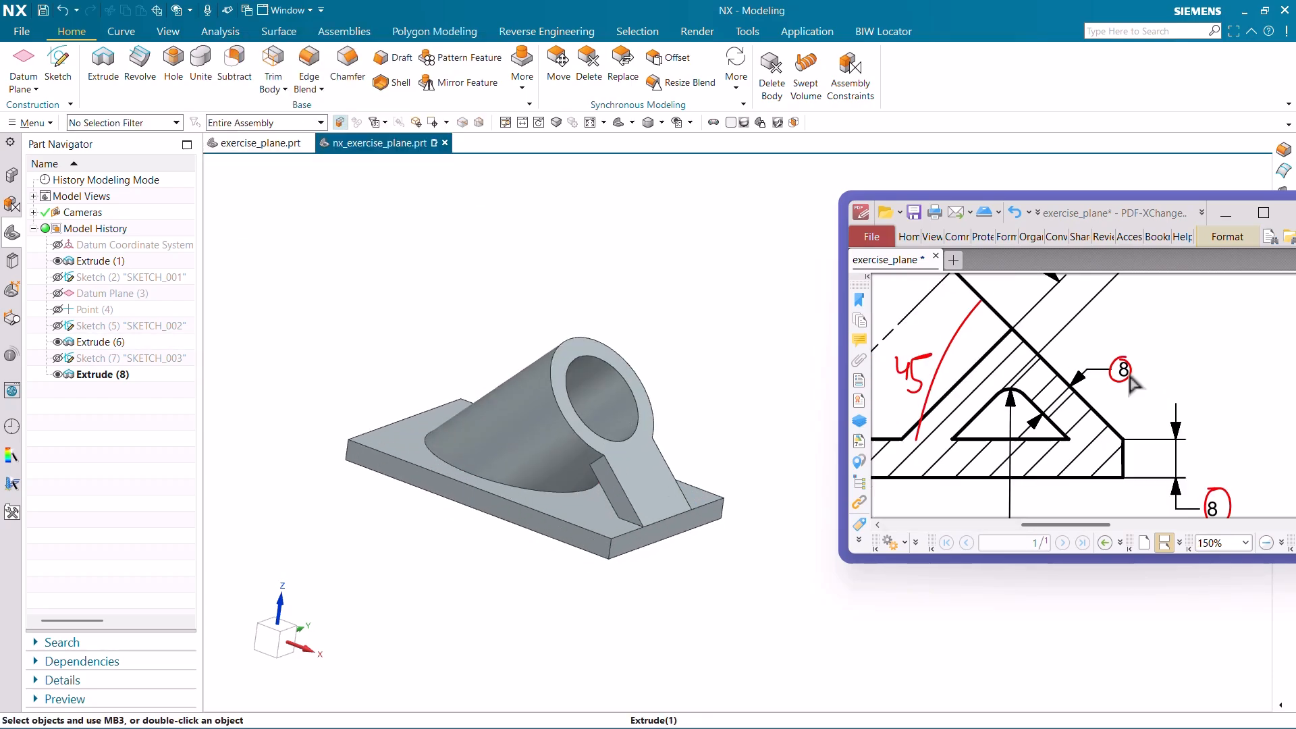
{"action": "scroll", "coordinate": [1132, 383], "scroll_direction": "down", "scroll_amount": 2, "text": "ctrl"}
{"action": "scroll", "coordinate": [1124, 455], "scroll_direction": "down", "scroll_amount": 1, "text": "ctrl"}
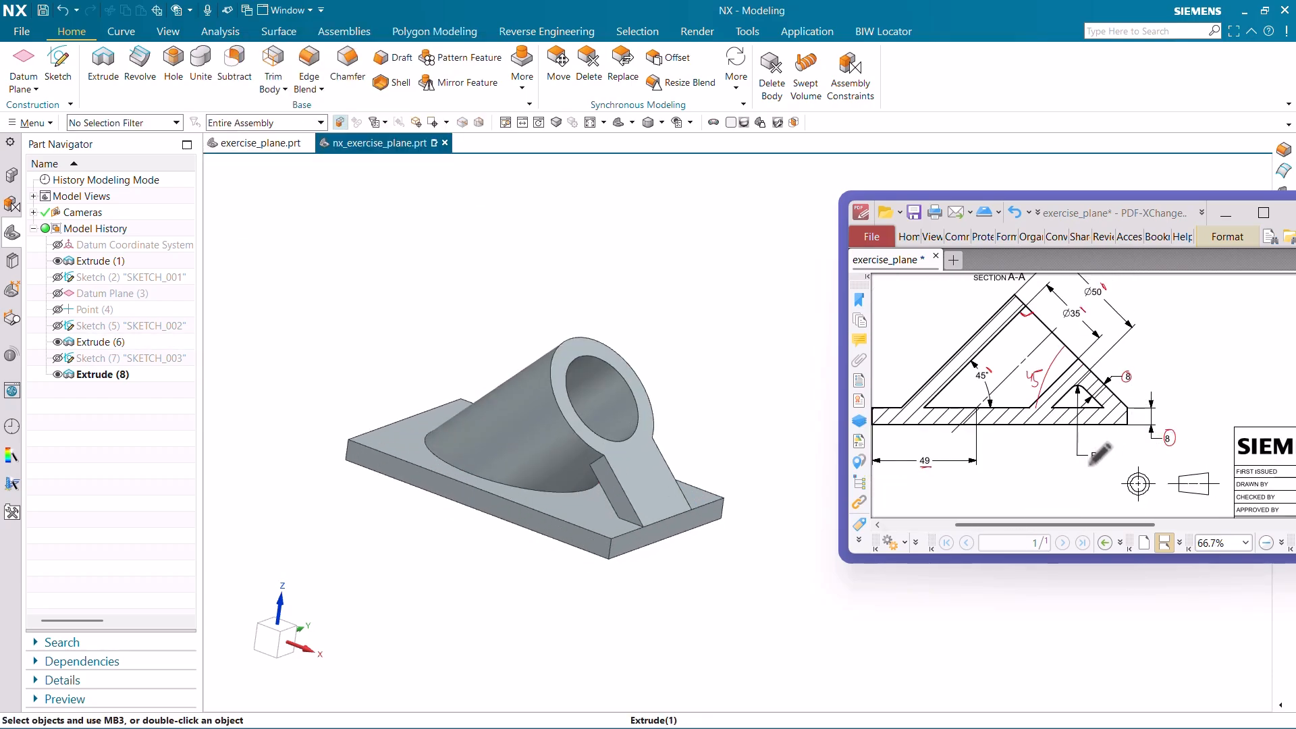
{"action": "scroll", "coordinate": [1091, 463], "scroll_direction": "down", "scroll_amount": 2, "text": "ctrl"}
{"action": "scroll", "coordinate": [1082, 408], "scroll_direction": "up", "scroll_amount": 4, "text": "ctrl"}
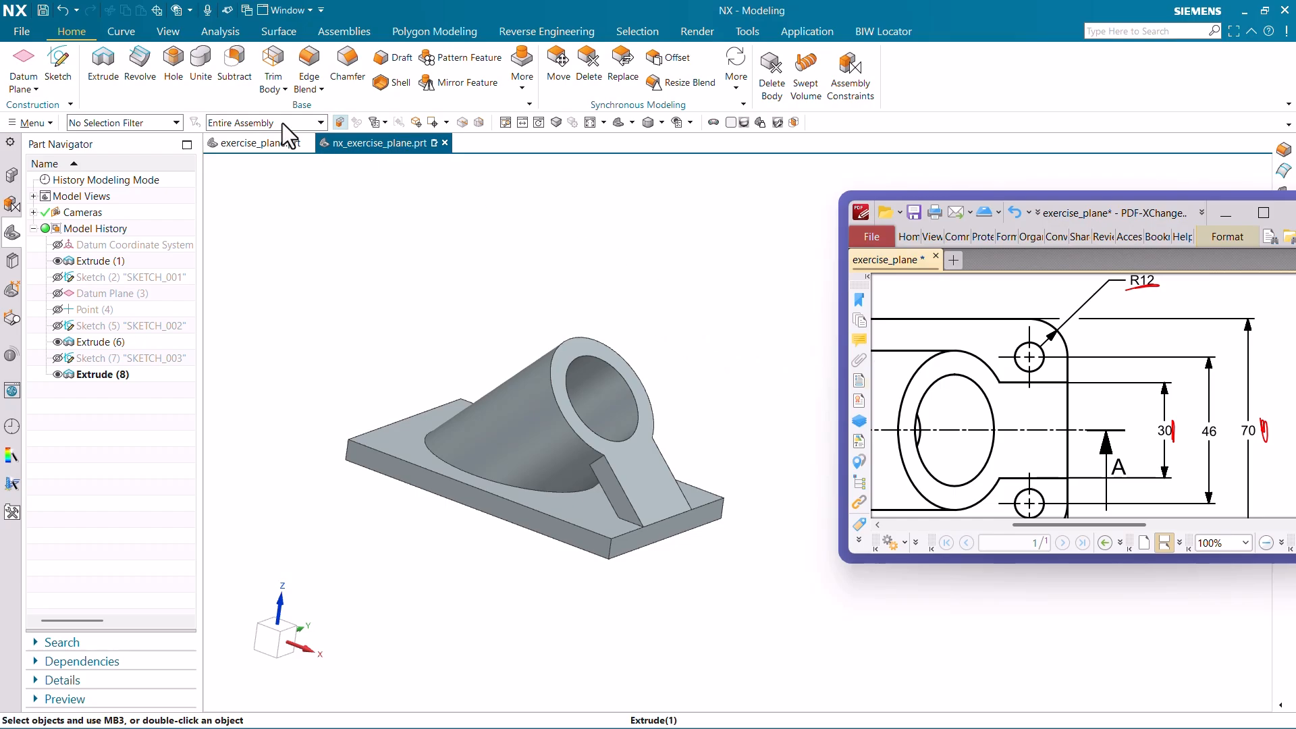
Round the base plate's four vertical corner edges with a 12 mm circular Edge Blend
{"action": "left_click", "coordinate": [308, 68]}
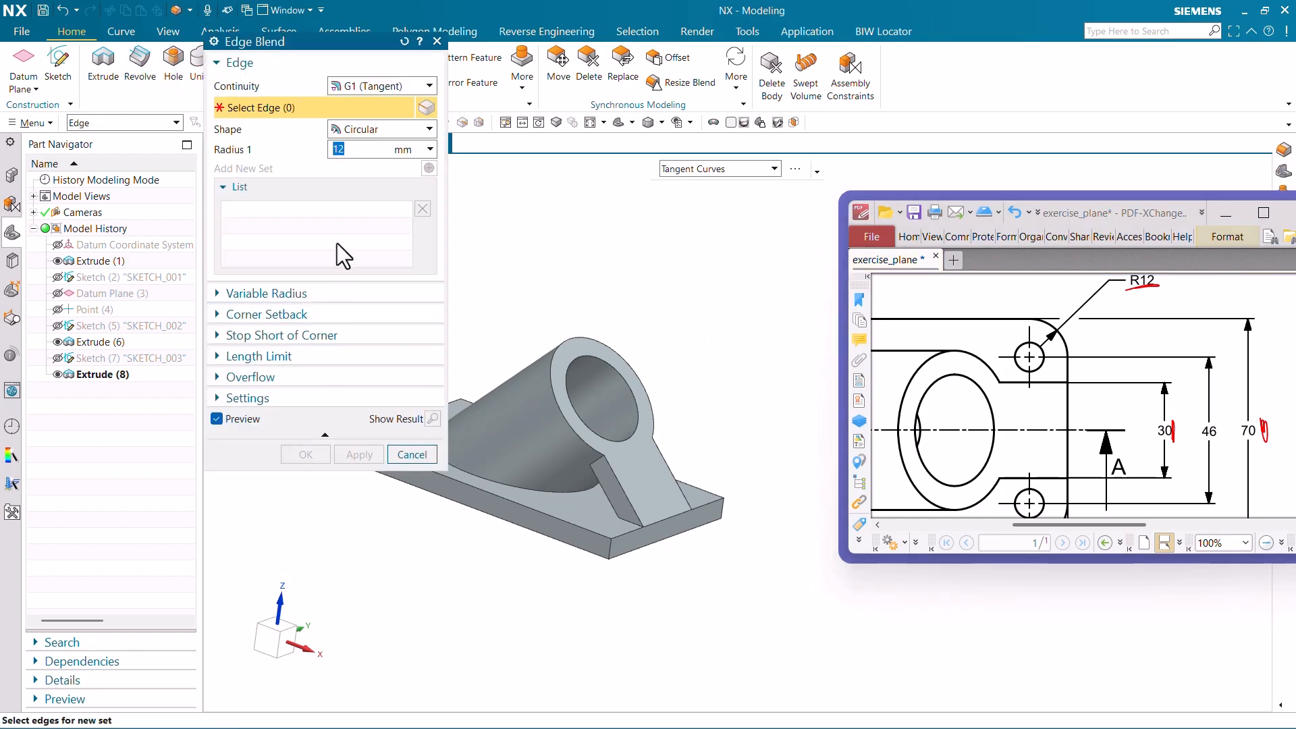
{"action": "scroll", "coordinate": [639, 540], "scroll_direction": "down", "scroll_amount": 3}
{"action": "left_click", "coordinate": [599, 538]}
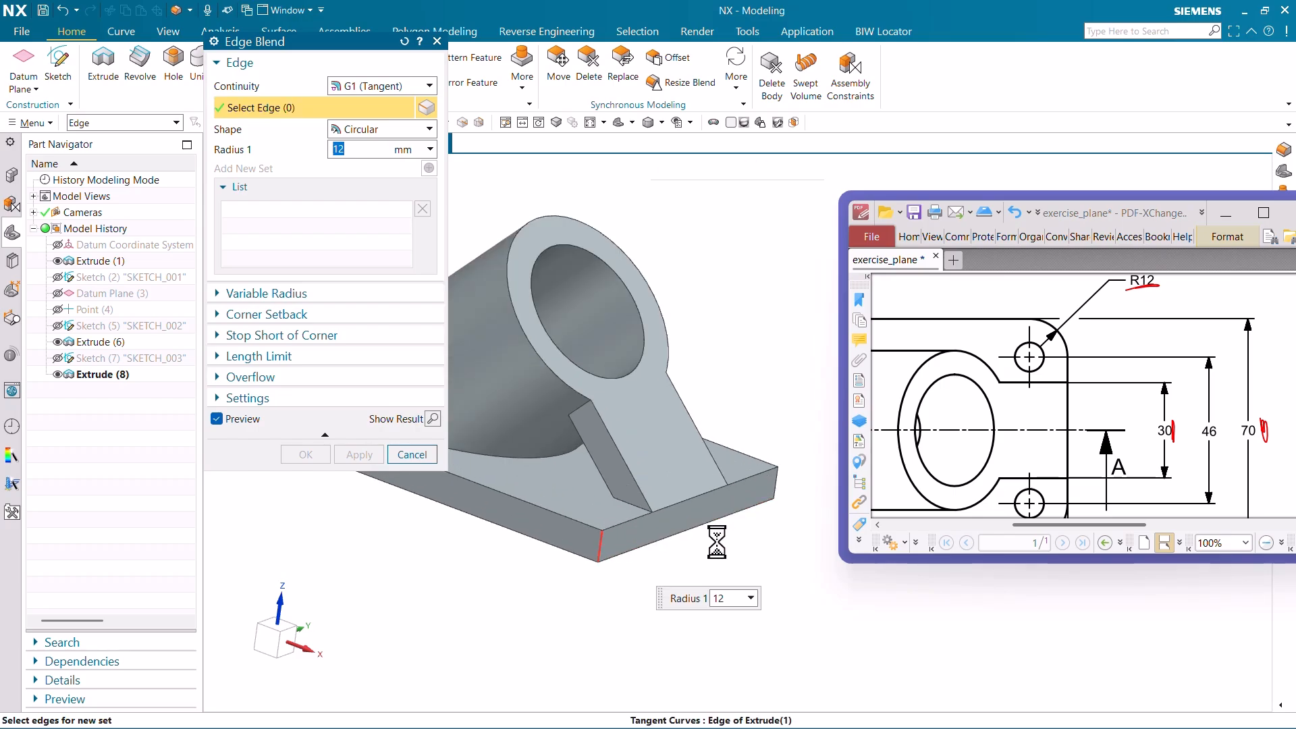
{"action": "left_click", "coordinate": [777, 486]}
{"action": "scroll", "coordinate": [819, 573], "scroll_direction": "up", "scroll_amount": 4}
{"action": "scroll", "coordinate": [669, 465], "scroll_direction": "down", "scroll_amount": 3}
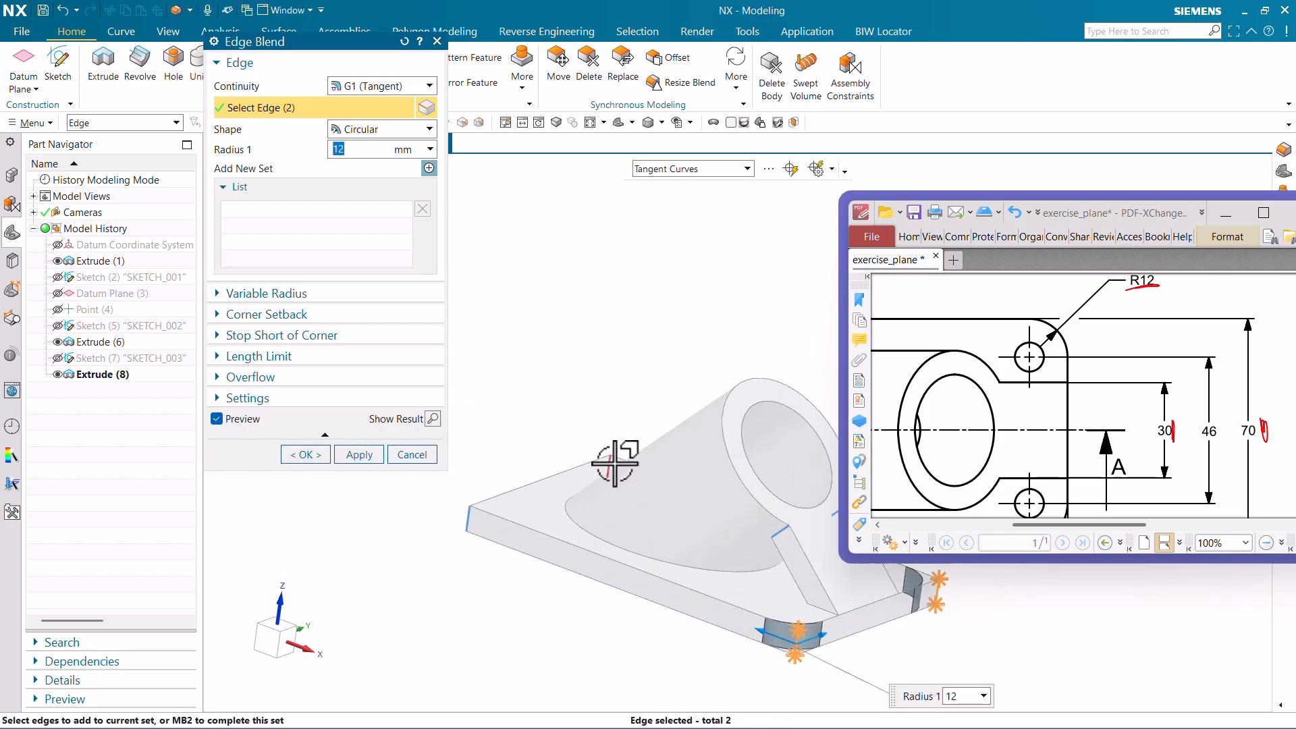
{"action": "left_click", "coordinate": [614, 463]}
{"action": "left_click", "coordinate": [474, 521]}
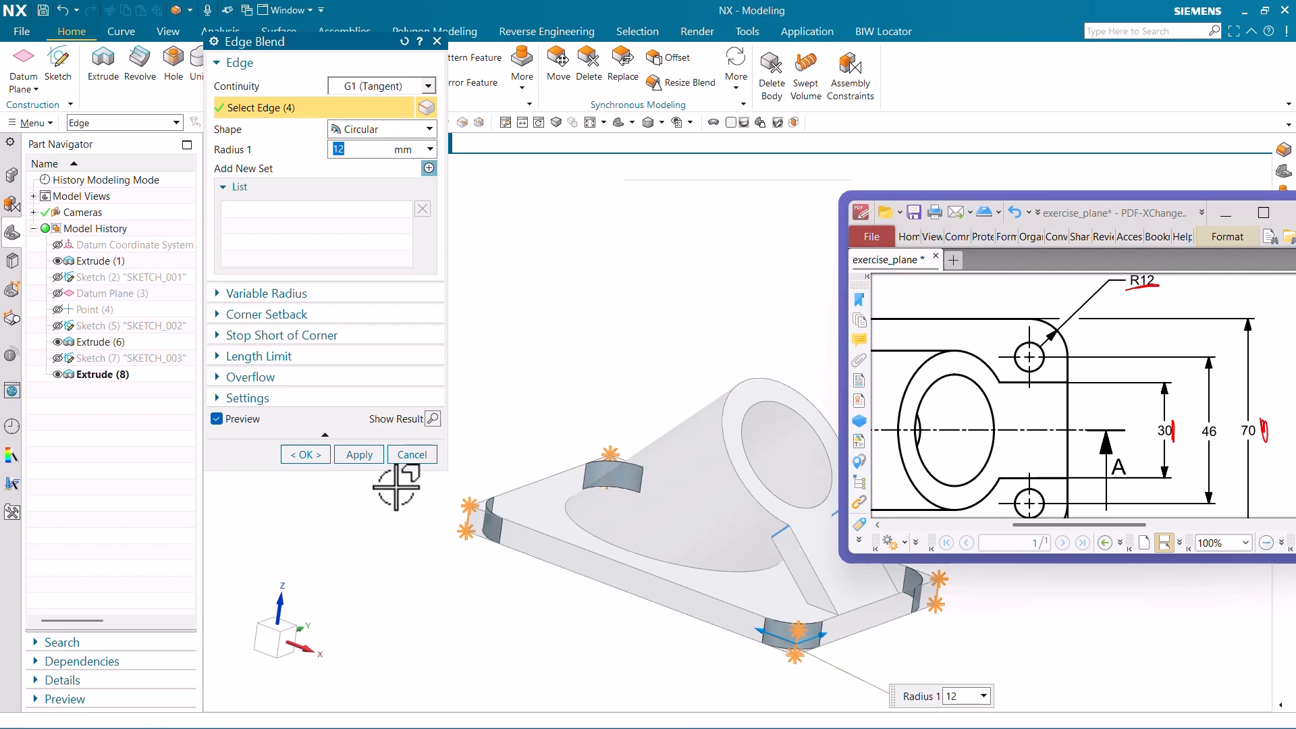
{"action": "left_click", "coordinate": [307, 454]}
Start a simple Hole feature and underline the 4x Ø9 hole callout in the PDF drawing
{"action": "scroll", "coordinate": [407, 517], "scroll_direction": "up", "scroll_amount": 3}
{"action": "middle_click_drag", "start_coordinate": [499, 533], "coordinate": [515, 575]}
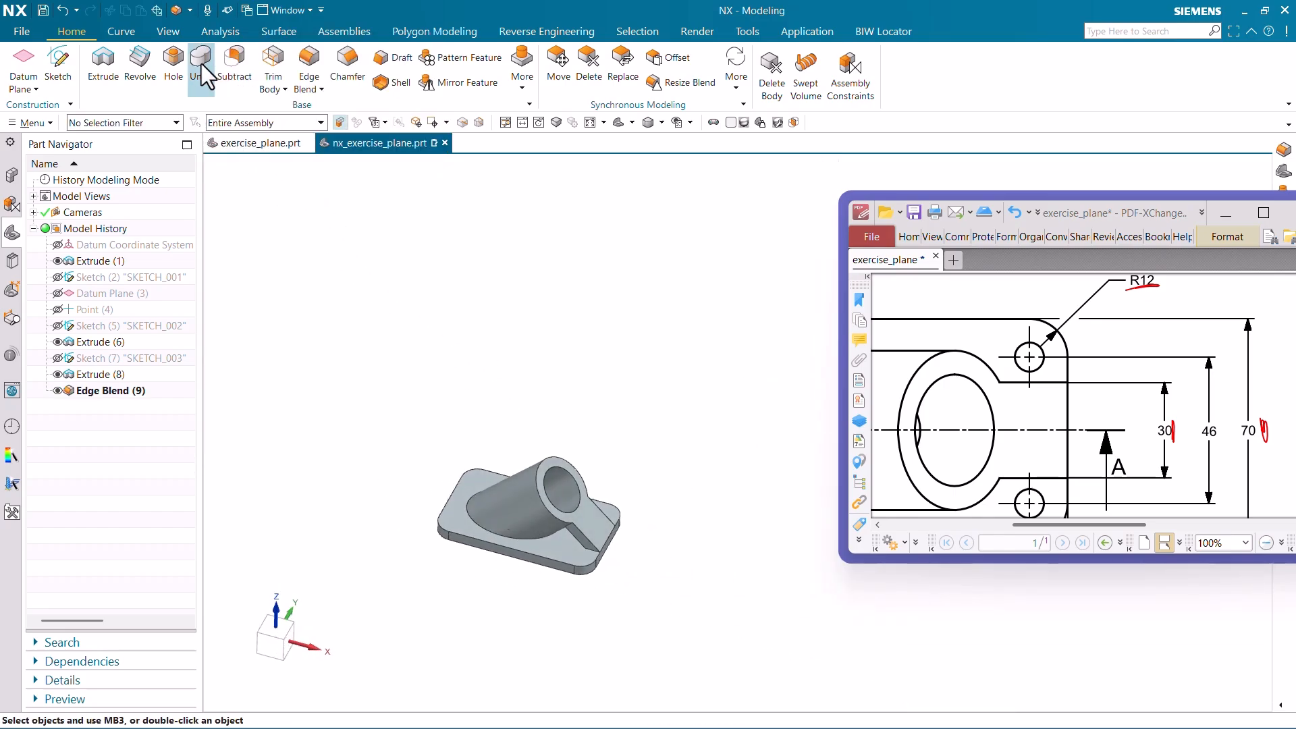
{"action": "left_click", "coordinate": [174, 62]}
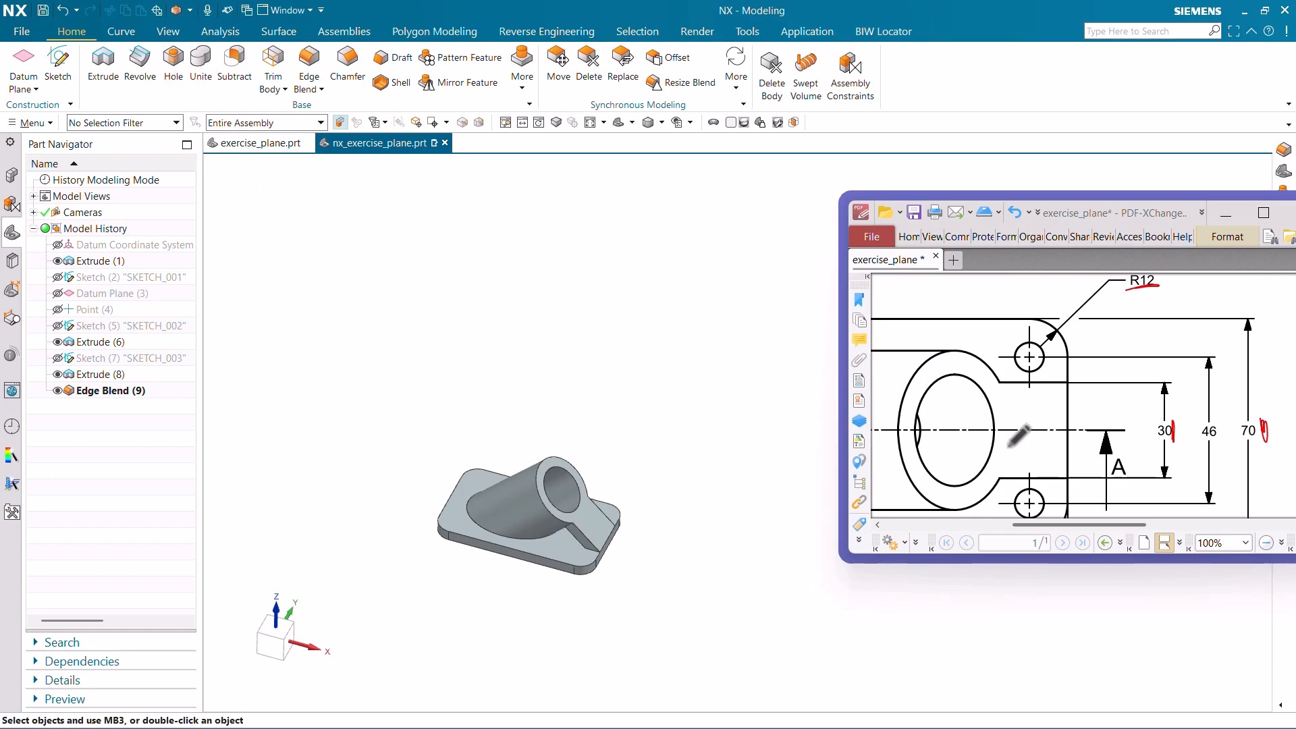
{"action": "scroll", "coordinate": [1160, 366], "scroll_direction": "down", "scroll_amount": 2, "text": "ctrl"}
{"action": "scroll", "coordinate": [884, 412], "scroll_direction": "up", "scroll_amount": 2, "text": "ctrl"}
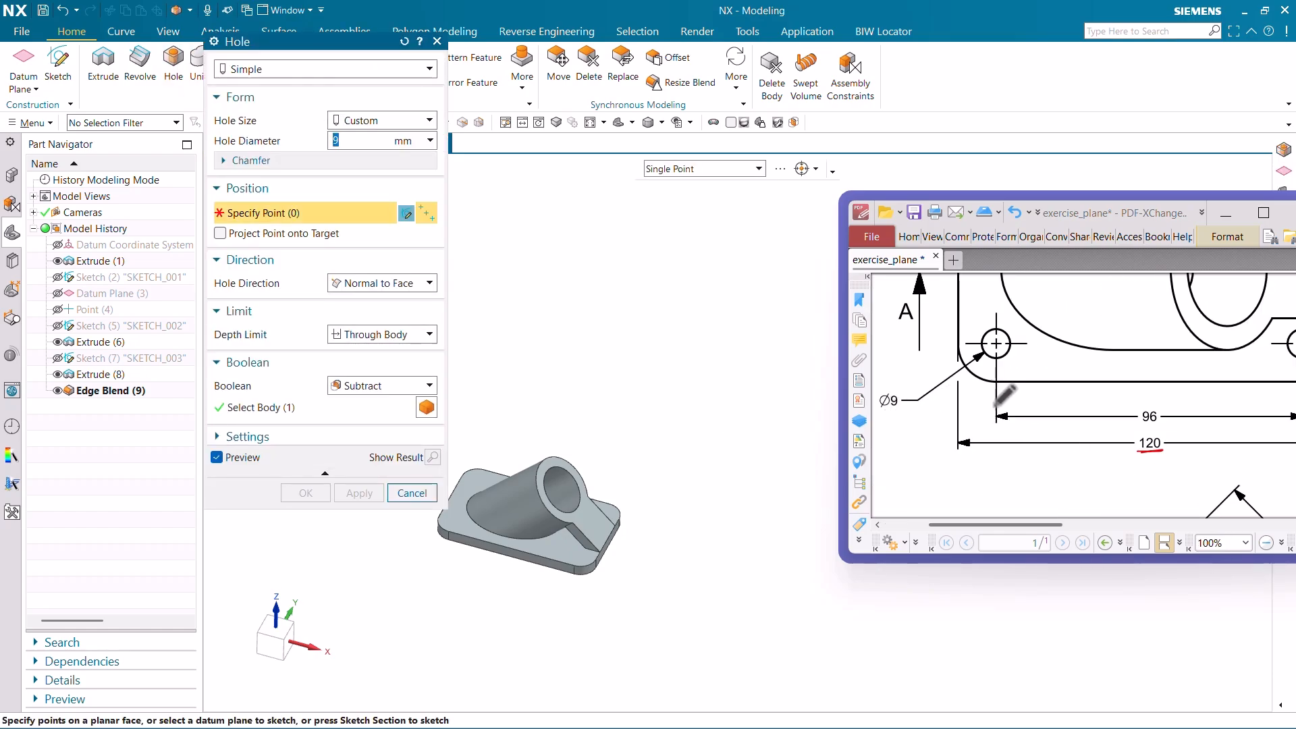
{"action": "scroll", "coordinate": [1065, 411], "scroll_direction": "down", "scroll_amount": 1, "text": "ctrl"}
{"action": "scroll", "coordinate": [924, 398], "scroll_direction": "up", "scroll_amount": 2, "text": "ctrl"}
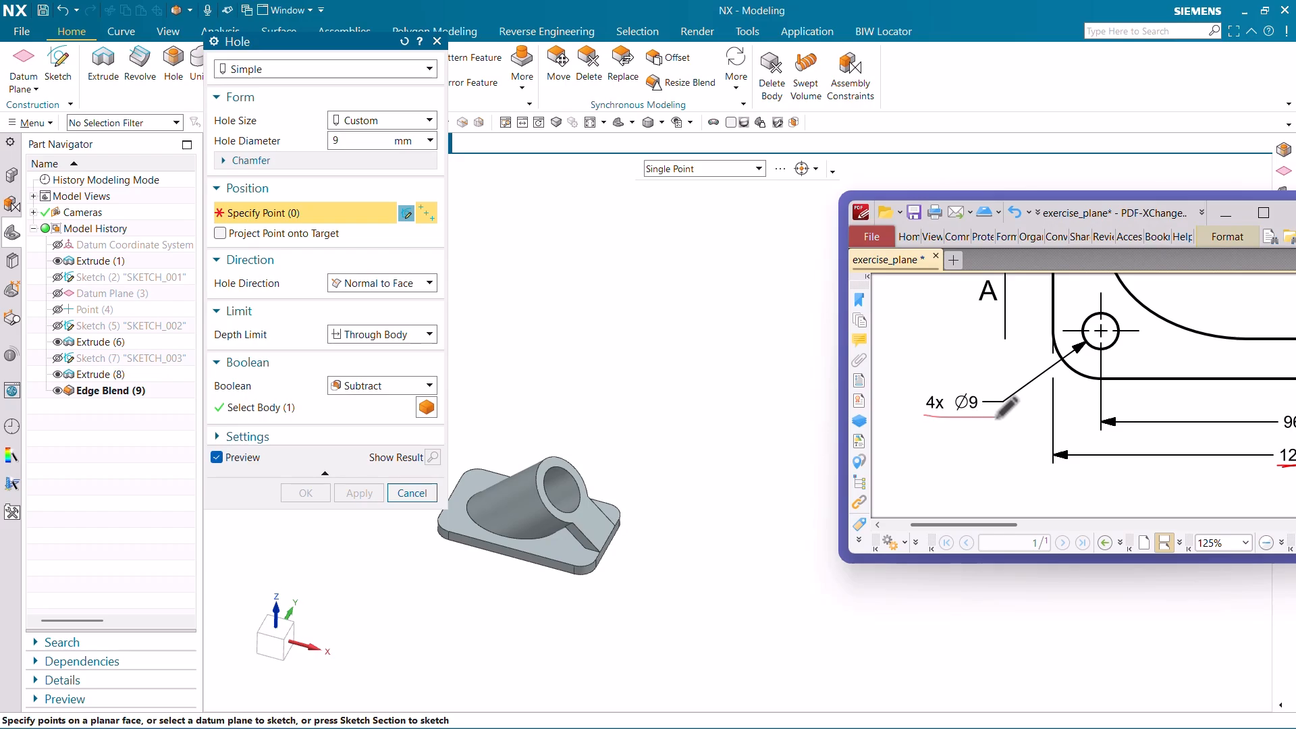
Cut four 9 mm through-body holes in the plate, centred on the arc centres of its rounded corners
{"action": "scroll", "coordinate": [587, 557], "scroll_direction": "up", "scroll_amount": 5}
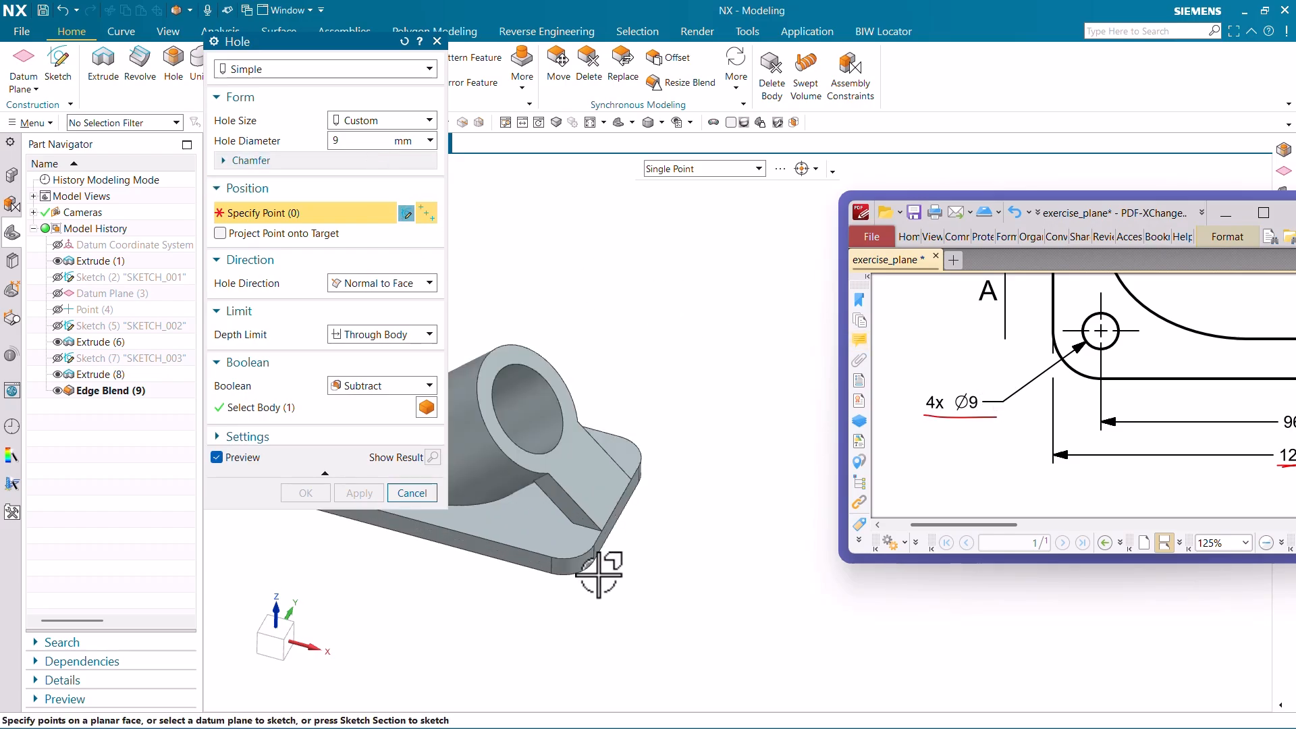
{"action": "left_click", "coordinate": [573, 548]}
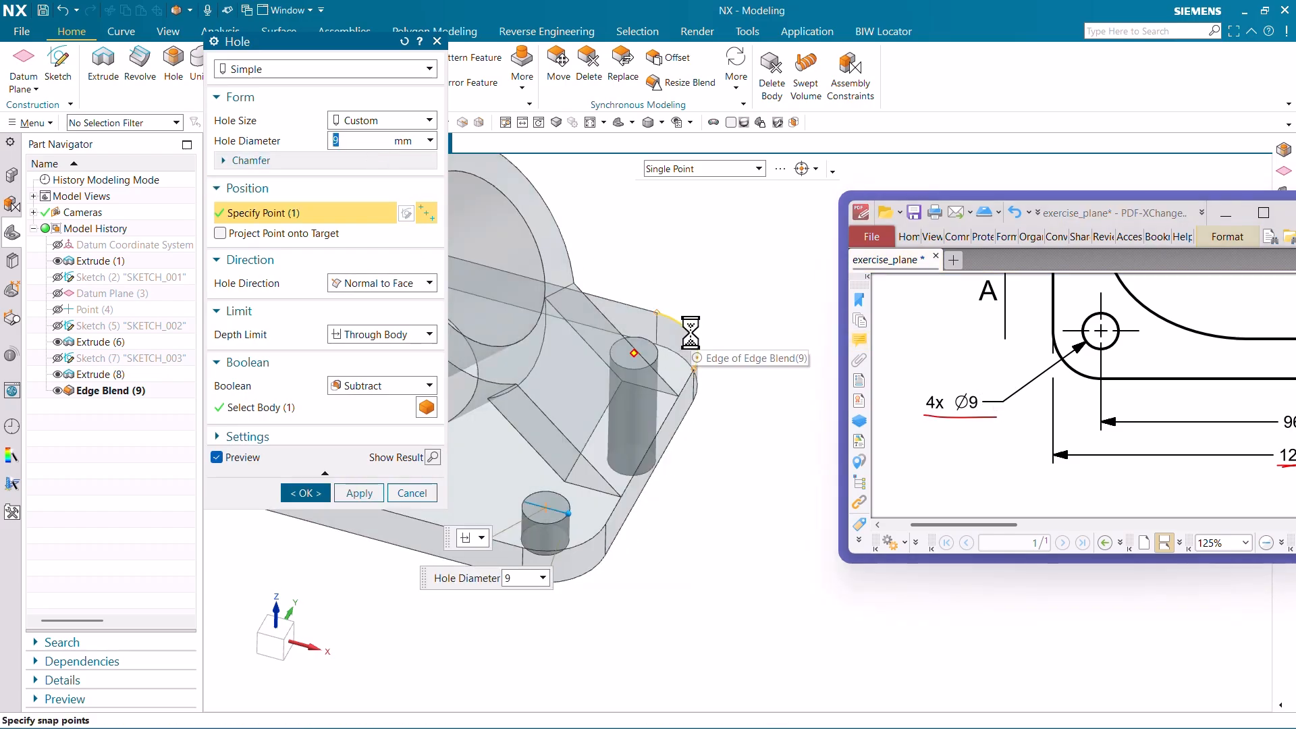
{"action": "left_click", "coordinate": [695, 335]}
{"action": "scroll", "coordinate": [758, 503], "scroll_direction": "down", "scroll_amount": 4}
{"action": "scroll", "coordinate": [489, 351], "scroll_direction": "up", "scroll_amount": 3}
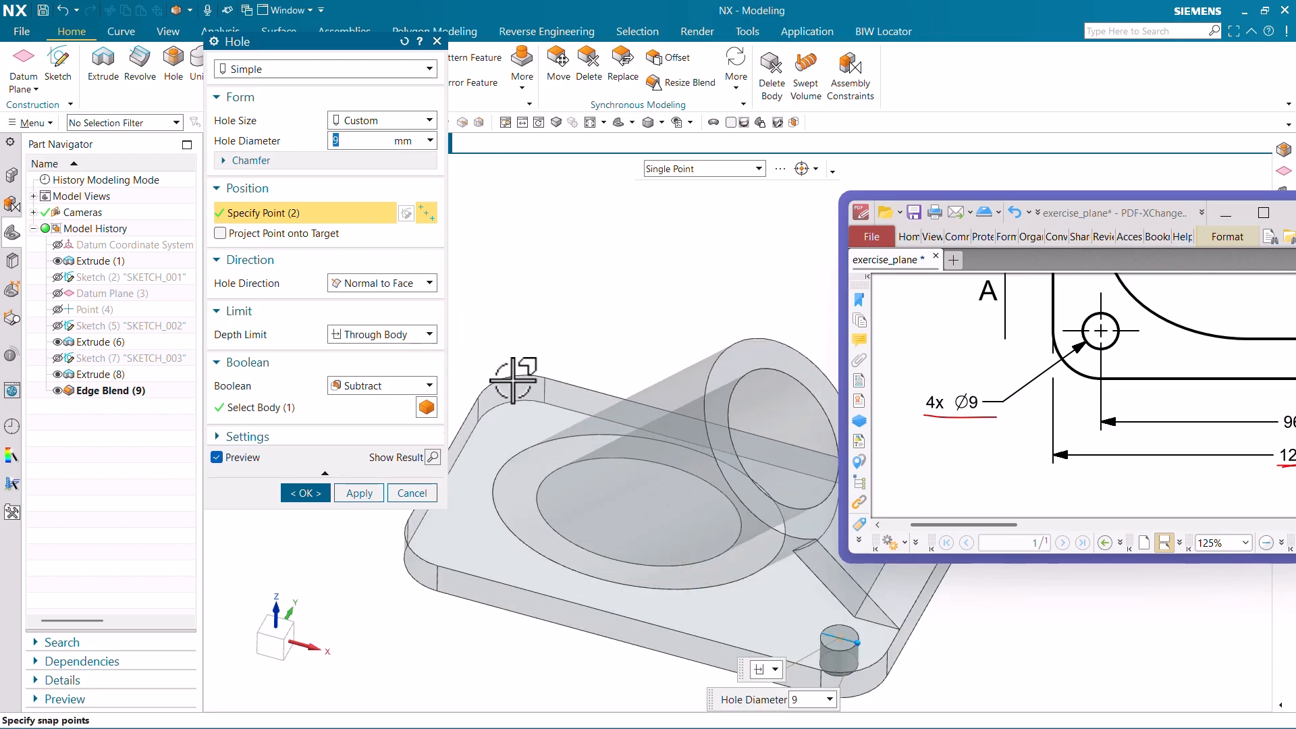
{"action": "left_click", "coordinate": [512, 382]}
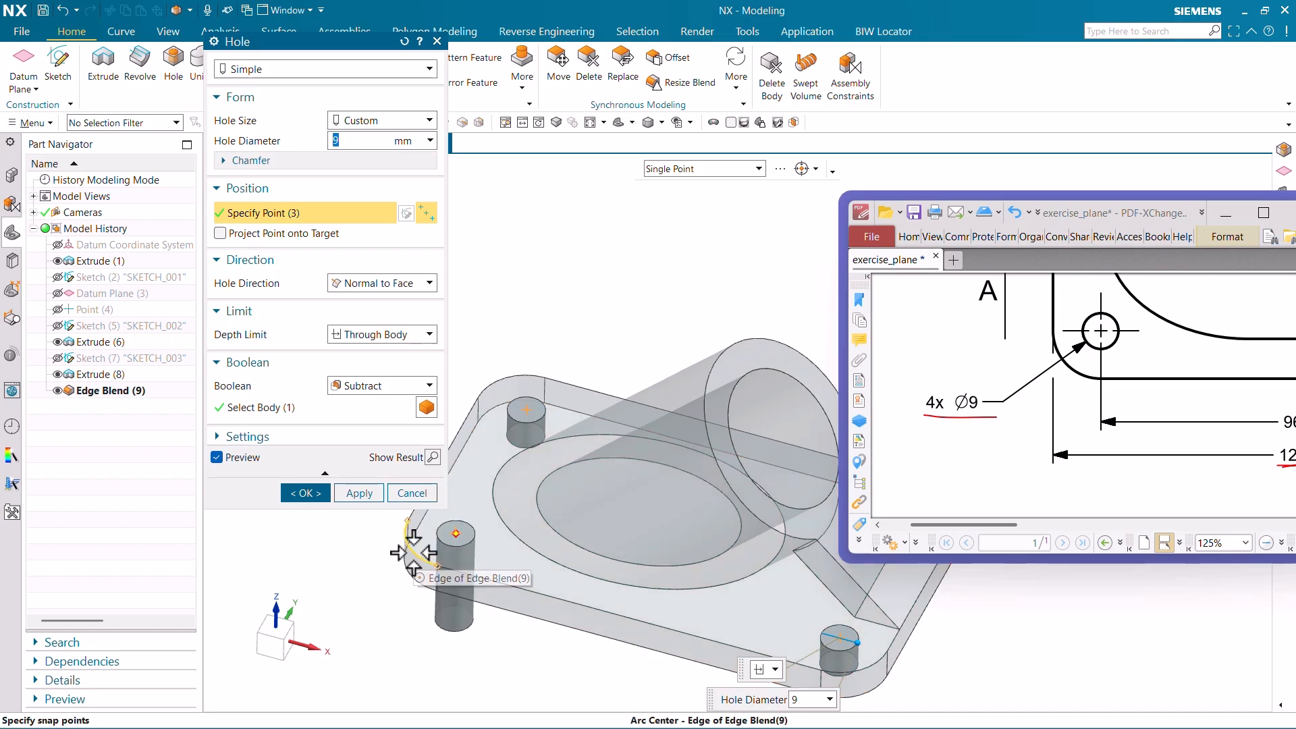
{"action": "left_click", "coordinate": [314, 493]}
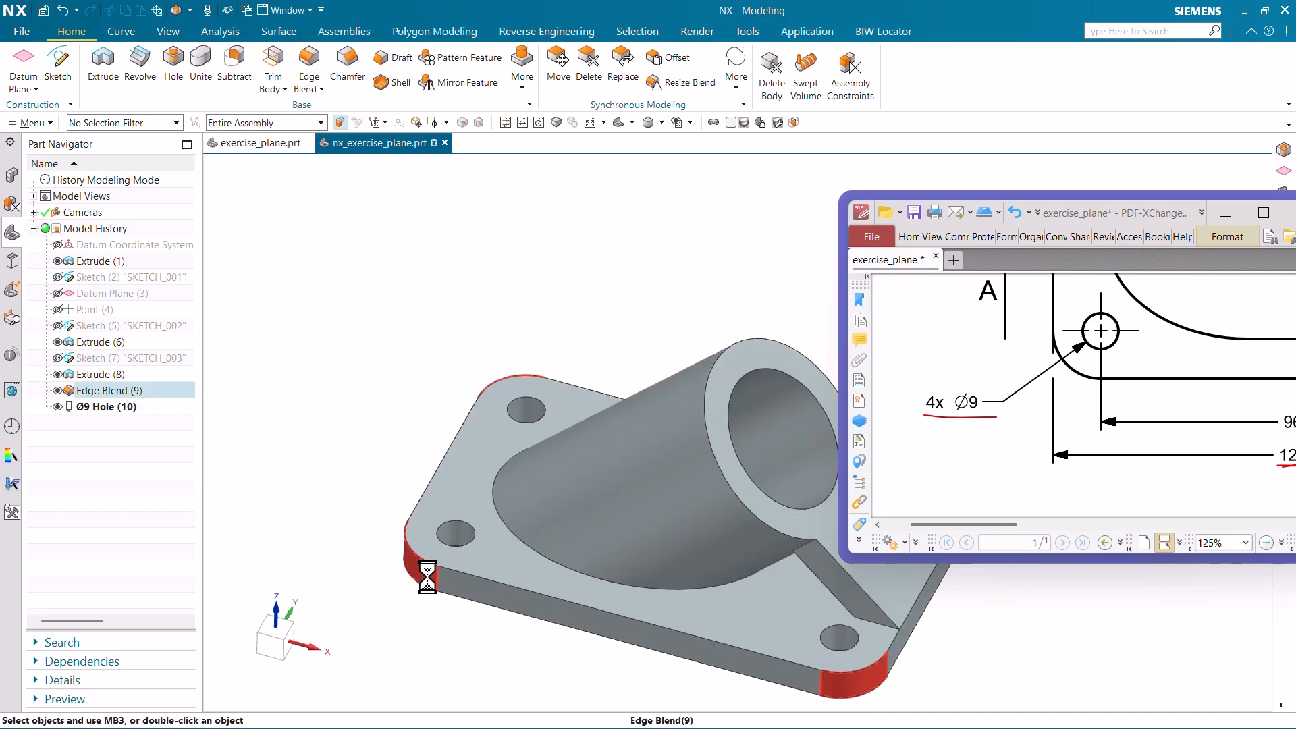
Set the plate's corner blend radius to 2 mm to test how the holes follow the corners
{"action": "scroll", "coordinate": [439, 570], "scroll_direction": "down", "scroll_amount": 2}
{"action": "scroll", "coordinate": [663, 622], "scroll_direction": "up", "scroll_amount": 2}
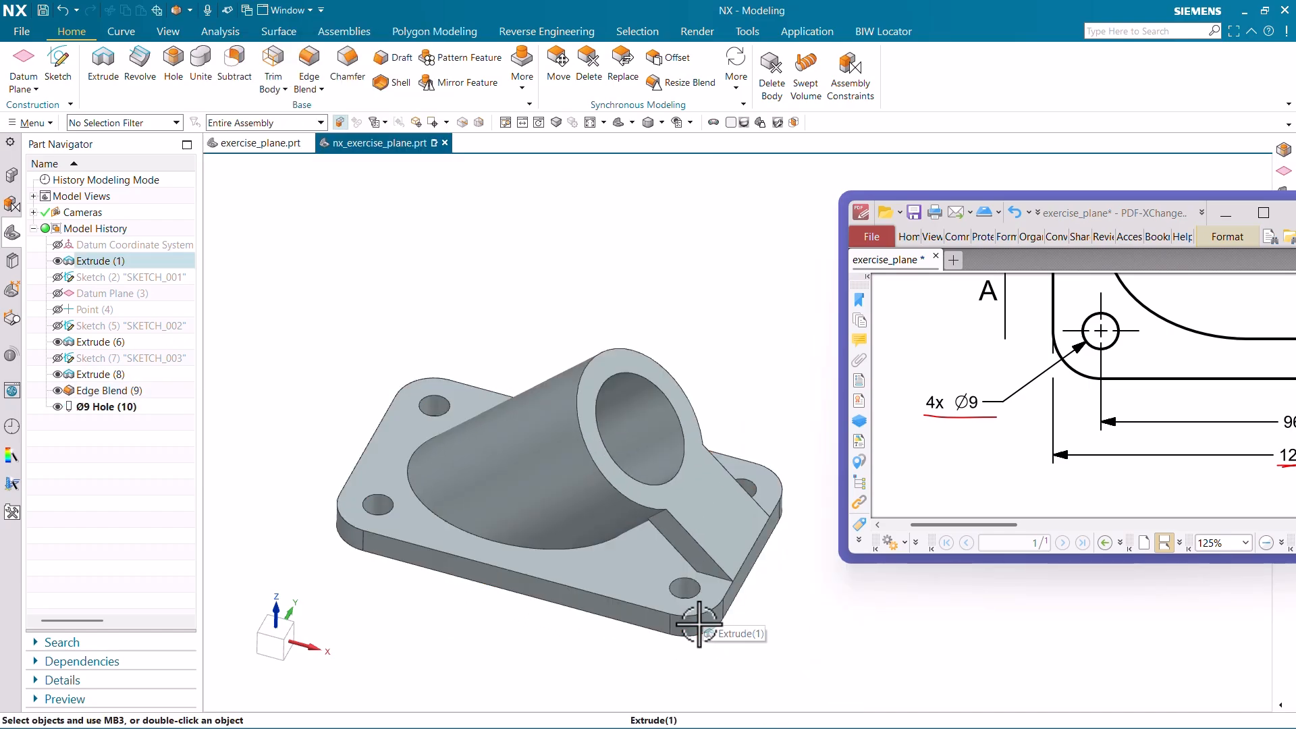
{"action": "double_click", "coordinate": [150, 394]}
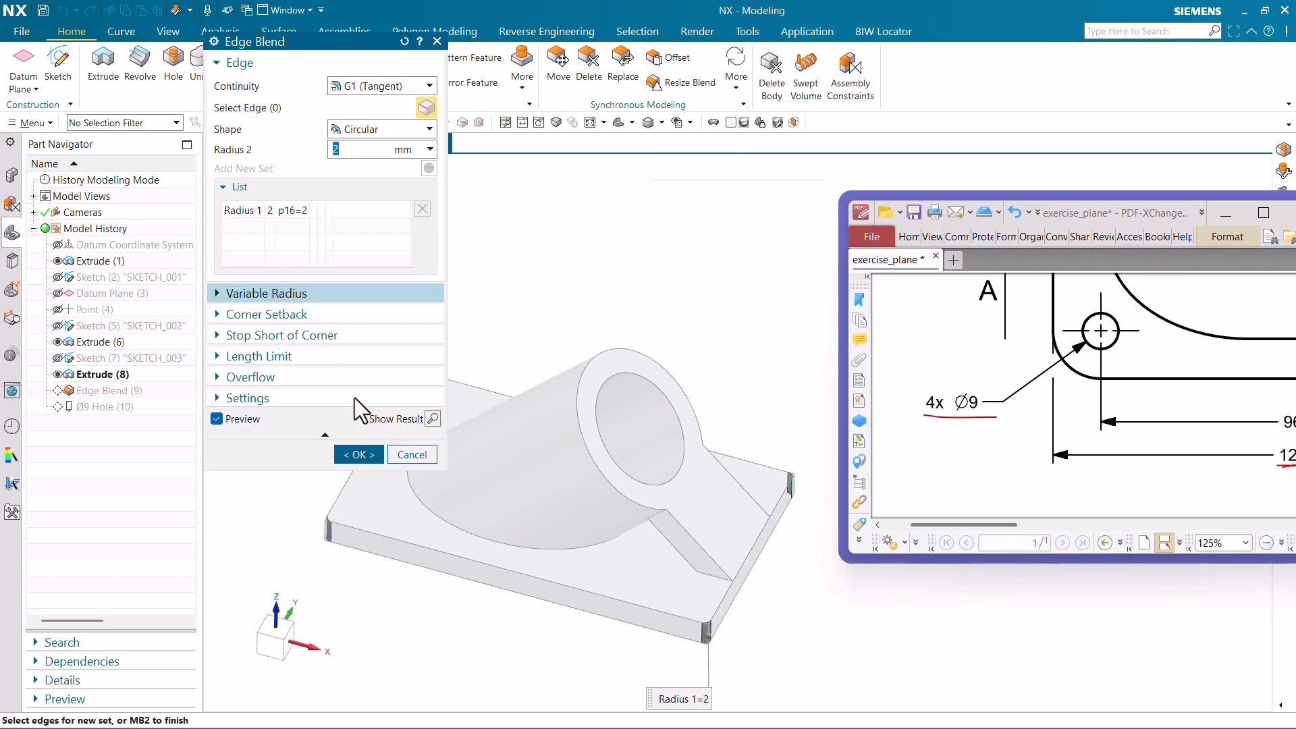
{"action": "left_click", "coordinate": [359, 454]}
Inspect the holes at the plate corners and set the corner blend radius back to 12 mm
{"action": "scroll", "coordinate": [323, 527], "scroll_direction": "up", "scroll_amount": 3}
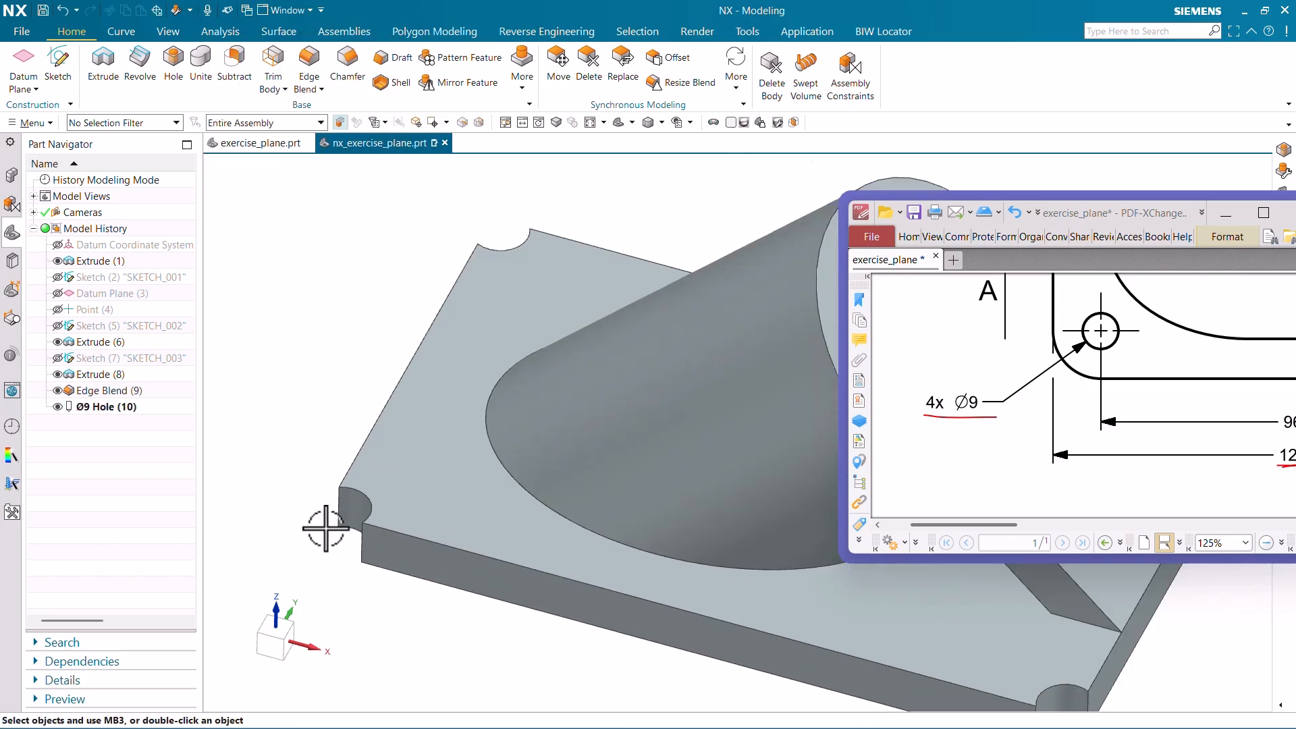
{"action": "scroll", "coordinate": [353, 509], "scroll_direction": "down", "scroll_amount": 2}
{"action": "scroll", "coordinate": [375, 580], "scroll_direction": "down", "scroll_amount": 1}
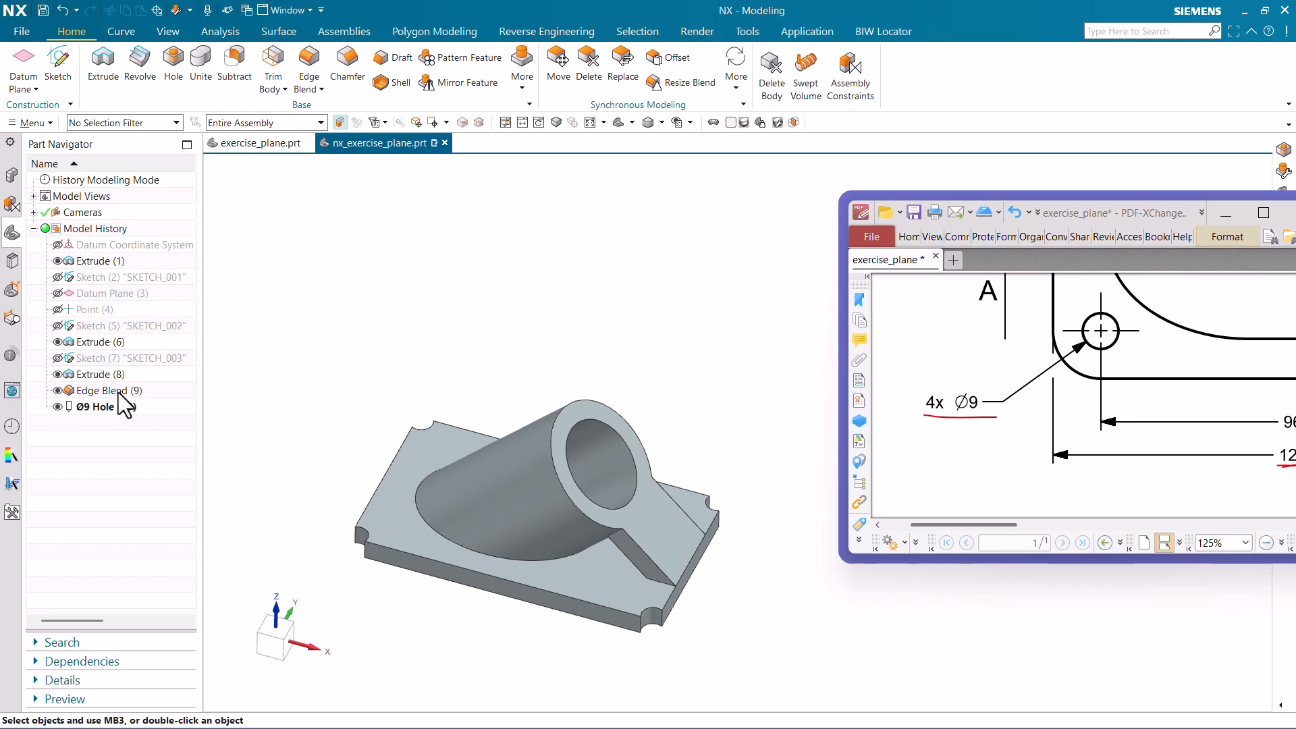
{"action": "double_click", "coordinate": [119, 391]}
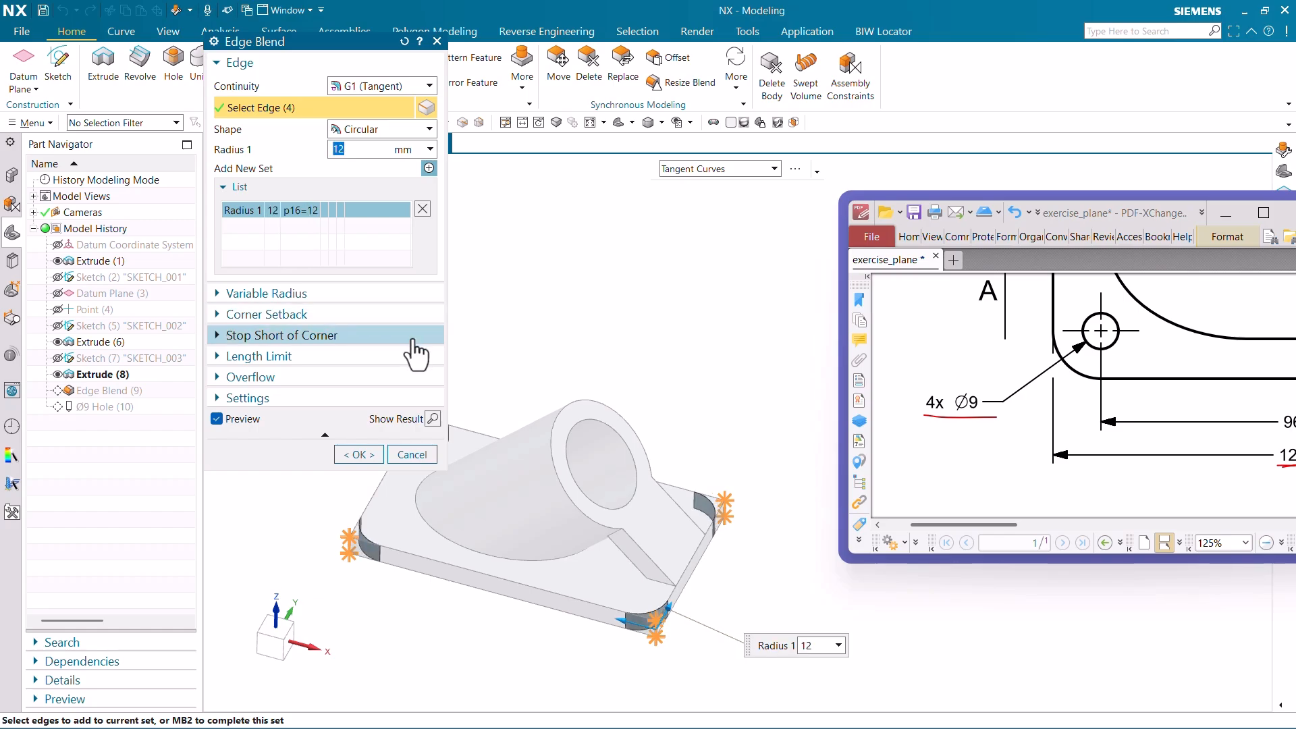
{"action": "left_click", "coordinate": [361, 455]}
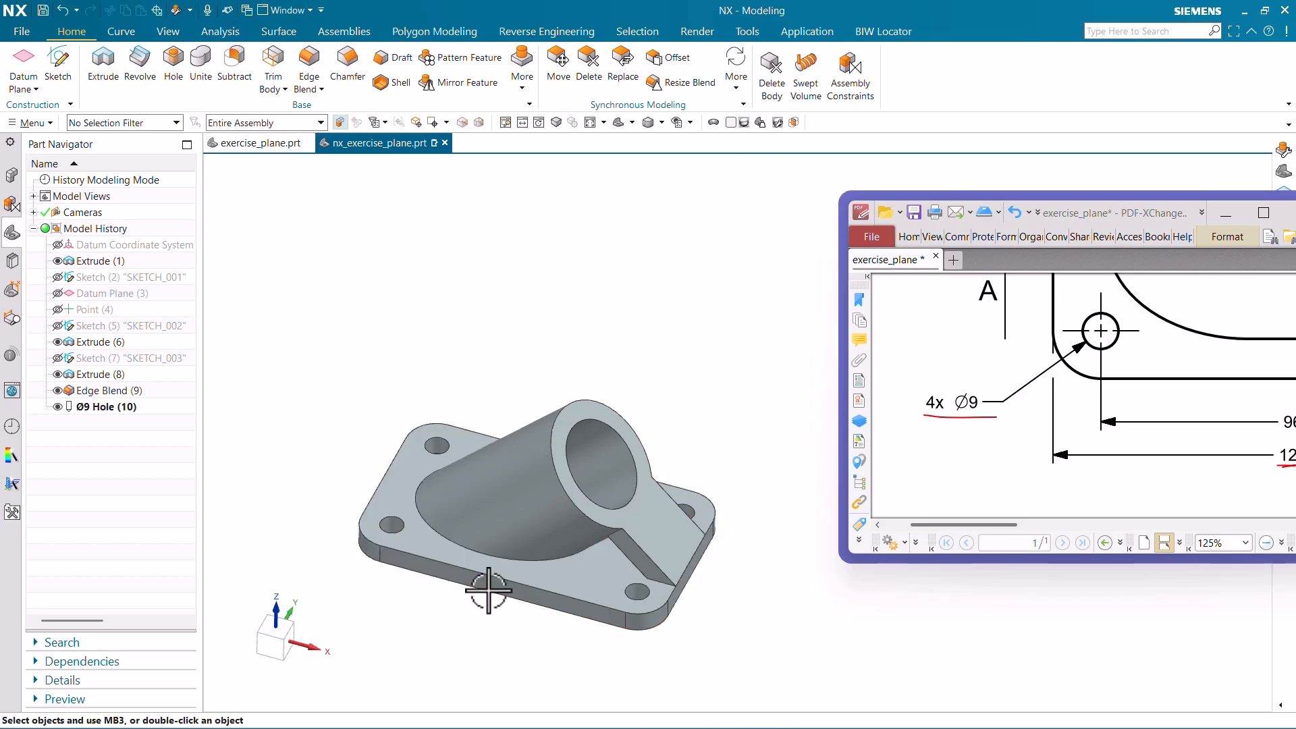
Find the fillet radius under the rib in the PDF drawing's section view and circle R4 in red
{"action": "scroll", "coordinate": [486, 587], "scroll_direction": "down", "scroll_amount": 2}
{"action": "middle_click_drag", "start_coordinate": [532, 581], "coordinate": [564, 530]}
{"action": "scroll", "coordinate": [1083, 354], "scroll_direction": "down", "scroll_amount": 1, "text": "ctrl"}
{"action": "scroll", "coordinate": [1078, 364], "scroll_direction": "down", "scroll_amount": 2, "text": "ctrl"}
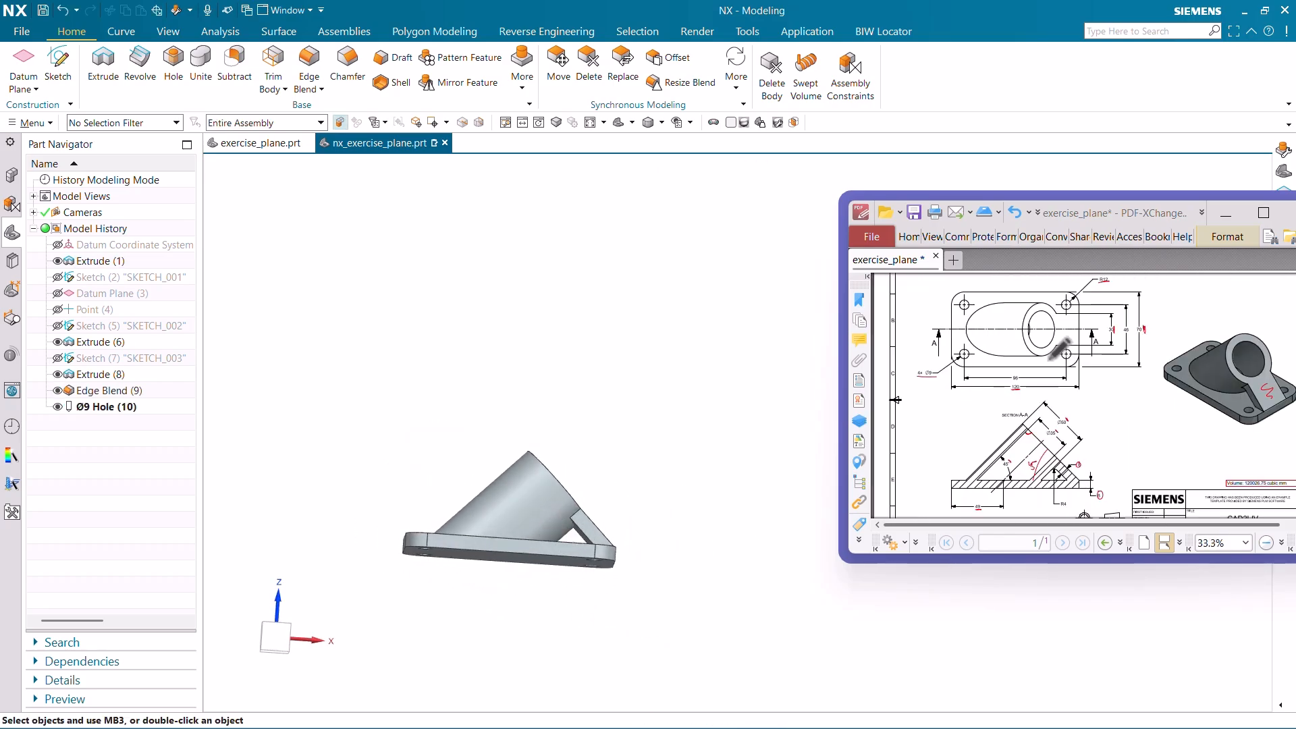
{"action": "scroll", "coordinate": [1106, 496], "scroll_direction": "up", "scroll_amount": 3, "text": "ctrl"}
{"action": "mouse_move", "coordinate": [1090, 450]}
{"action": "left_mouse_down"}
{"action": "mouse_move", "coordinate": [1063, 483]}
{"action": "mouse_move", "coordinate": [1110, 458]}
{"action": "mouse_move", "coordinate": [1089, 450]}
{"action": "left_mouse_up"}
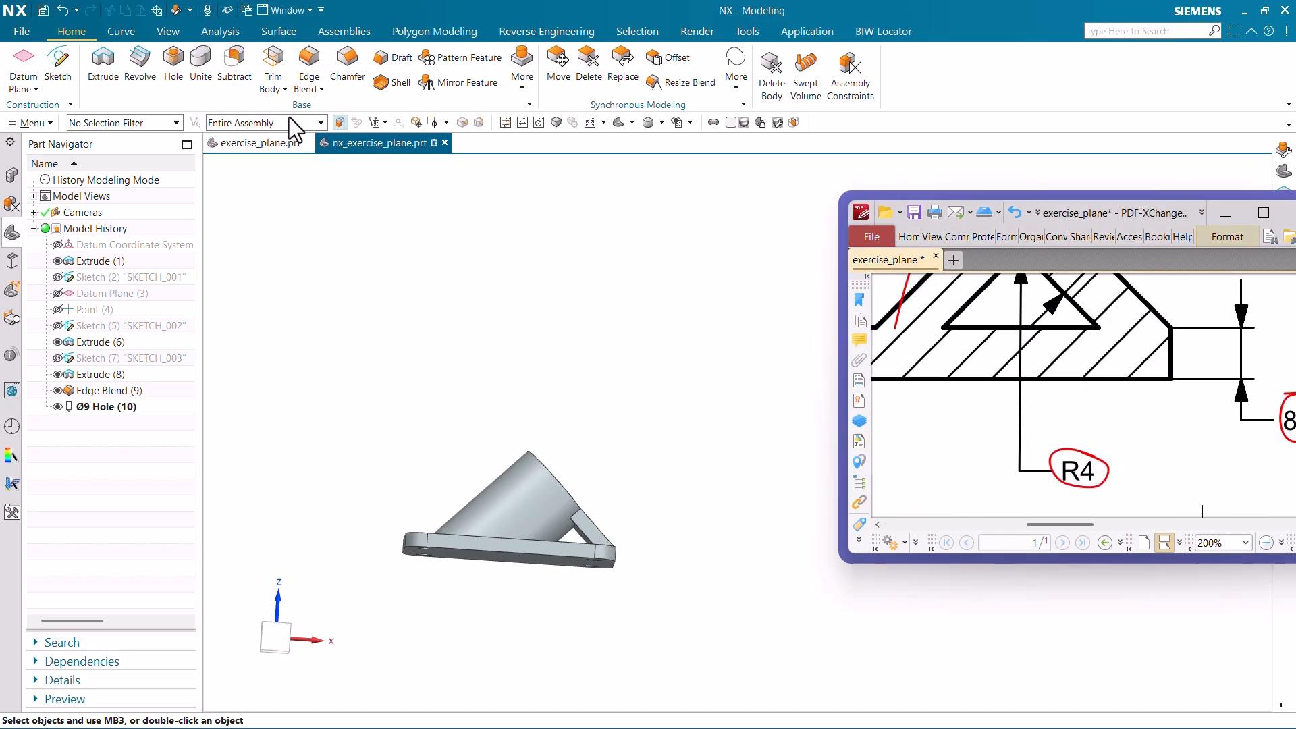
Blend the inner edge where the rib's underside meets the tube with a 4 mm circular Edge Blend
{"action": "left_click", "coordinate": [309, 64]}
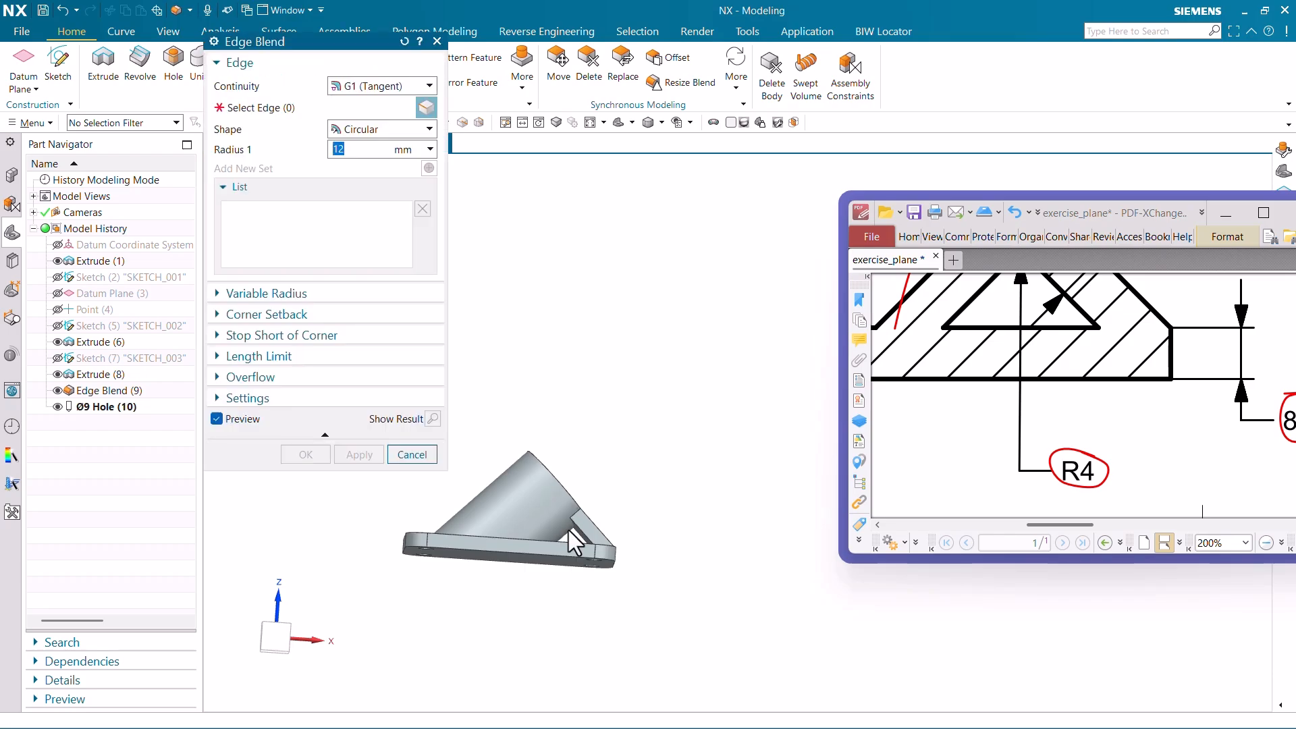
{"action": "scroll", "coordinate": [567, 517], "scroll_direction": "up", "scroll_amount": 8}
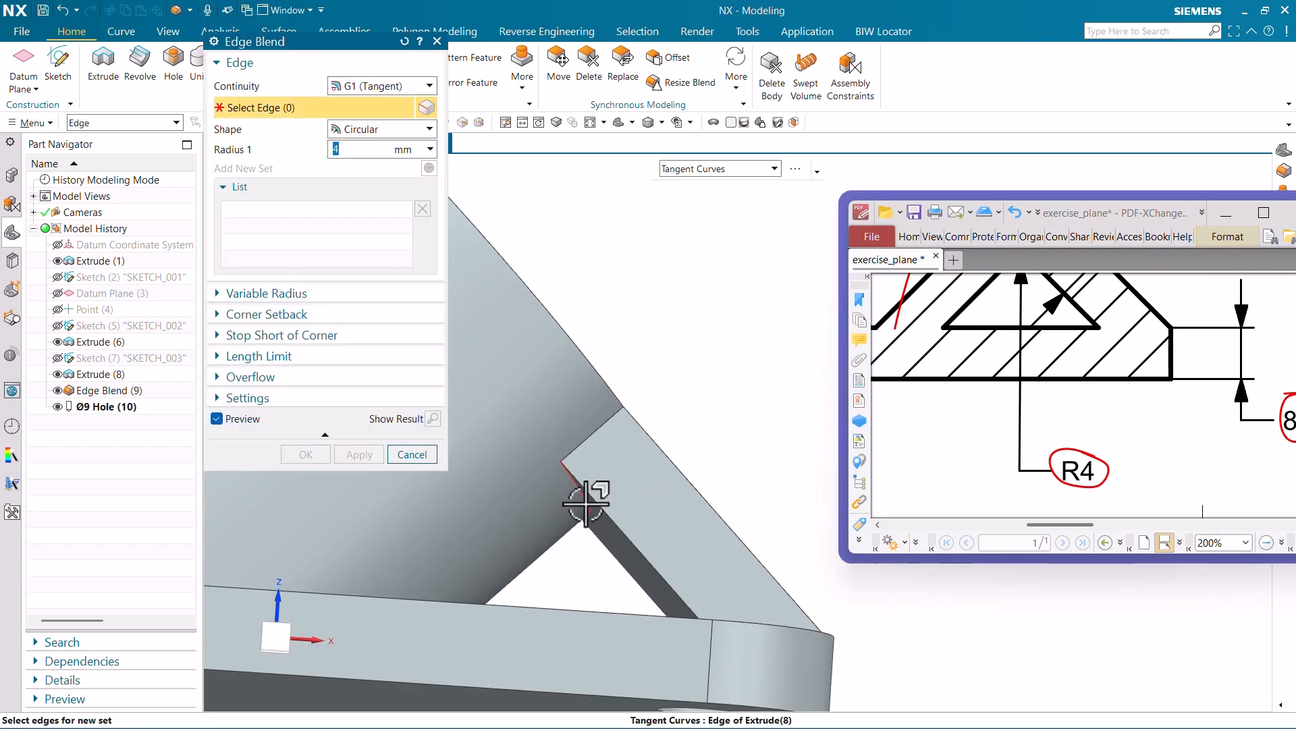
{"action": "left_click", "coordinate": [587, 493]}
{"action": "left_click", "coordinate": [318, 454]}
{"action": "scroll", "coordinate": [549, 510], "scroll_direction": "down", "scroll_amount": 6}
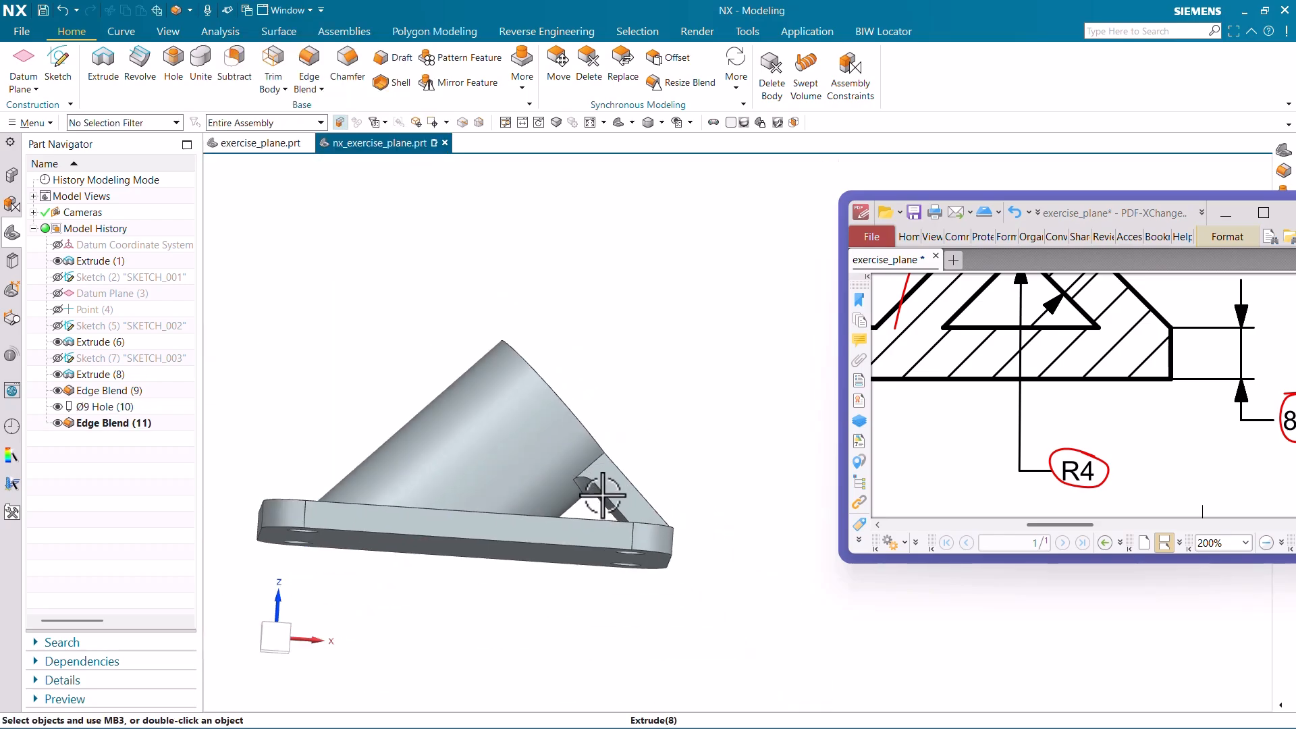
Maximize the PDF drawing, box the 46 and 96 hole-spacing dimensions in red, and write "Ref" beside 96
{"action": "middle_click_drag", "start_coordinate": [549, 518], "coordinate": [506, 542]}
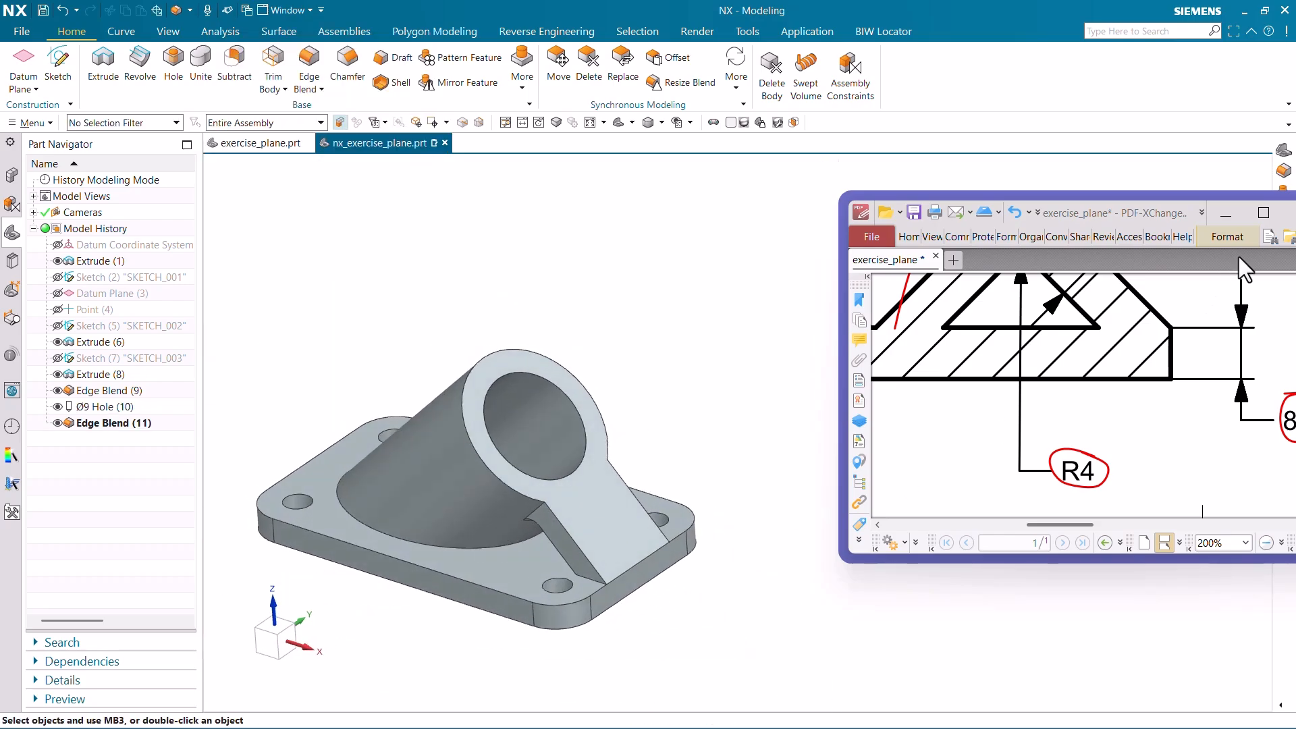
{"action": "left_click", "coordinate": [1263, 212]}
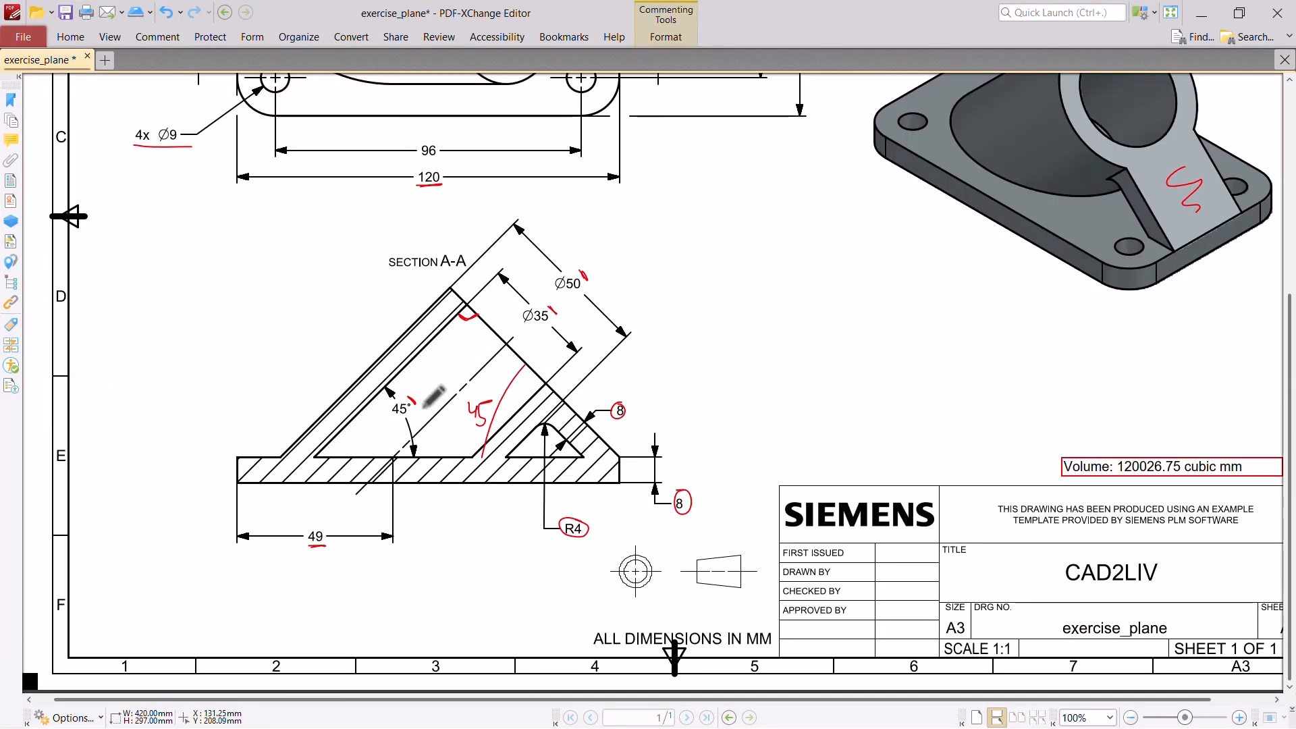
{"action": "scroll", "coordinate": [434, 397], "scroll_direction": "up", "scroll_amount": 5}
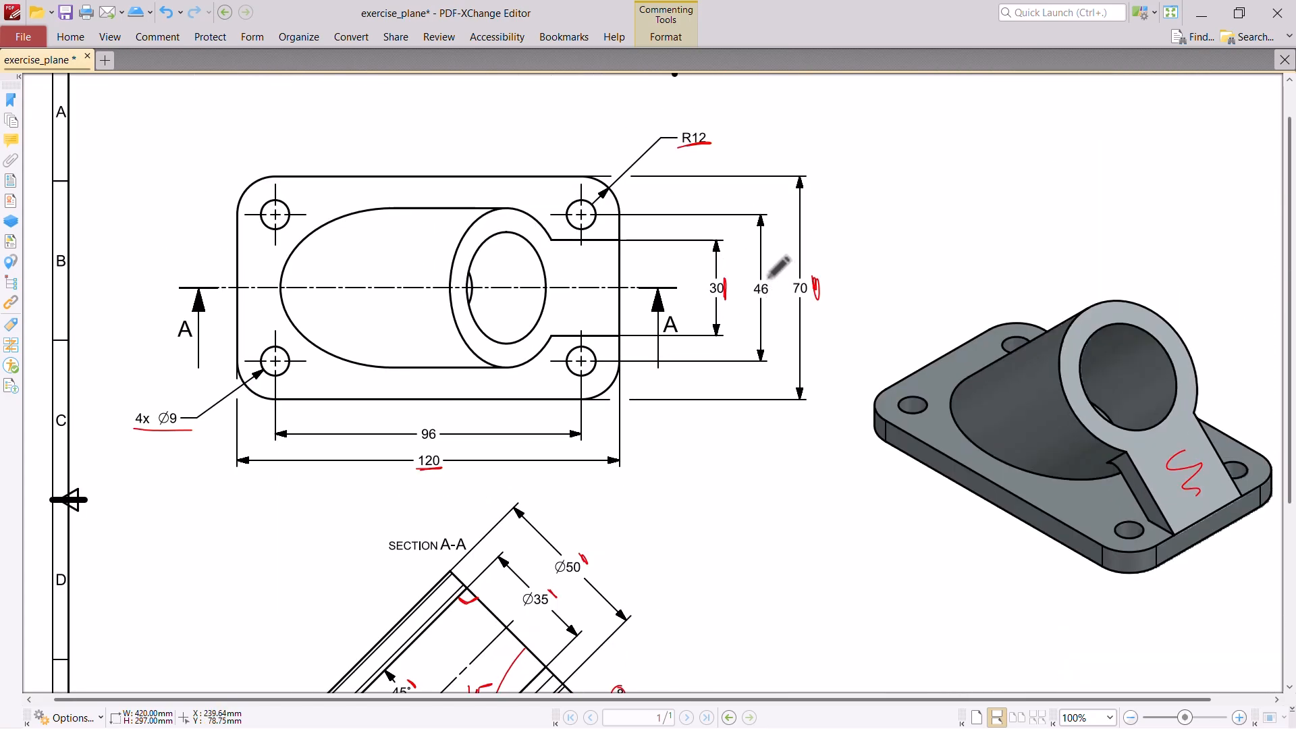
{"action": "mouse_move", "coordinate": [761, 274]}
{"action": "left_mouse_down"}
{"action": "mouse_move", "coordinate": [776, 288]}
{"action": "mouse_move", "coordinate": [759, 305]}
{"action": "mouse_move", "coordinate": [754, 274]}
{"action": "left_mouse_up"}
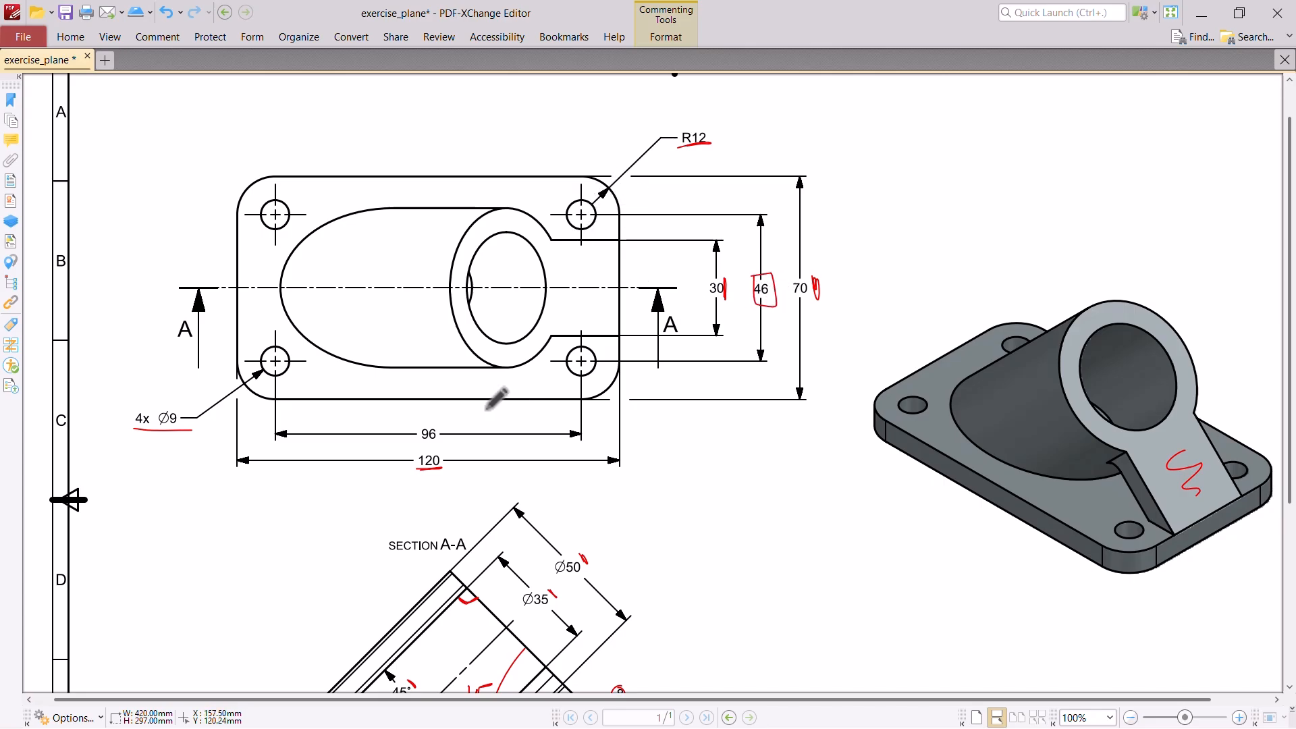
{"action": "mouse_move", "coordinate": [414, 423]}
{"action": "left_mouse_down"}
{"action": "mouse_move", "coordinate": [440, 422]}
{"action": "mouse_move", "coordinate": [413, 443]}
{"action": "mouse_move", "coordinate": [424, 423]}
{"action": "mouse_move", "coordinate": [445, 422]}
{"action": "left_mouse_up"}
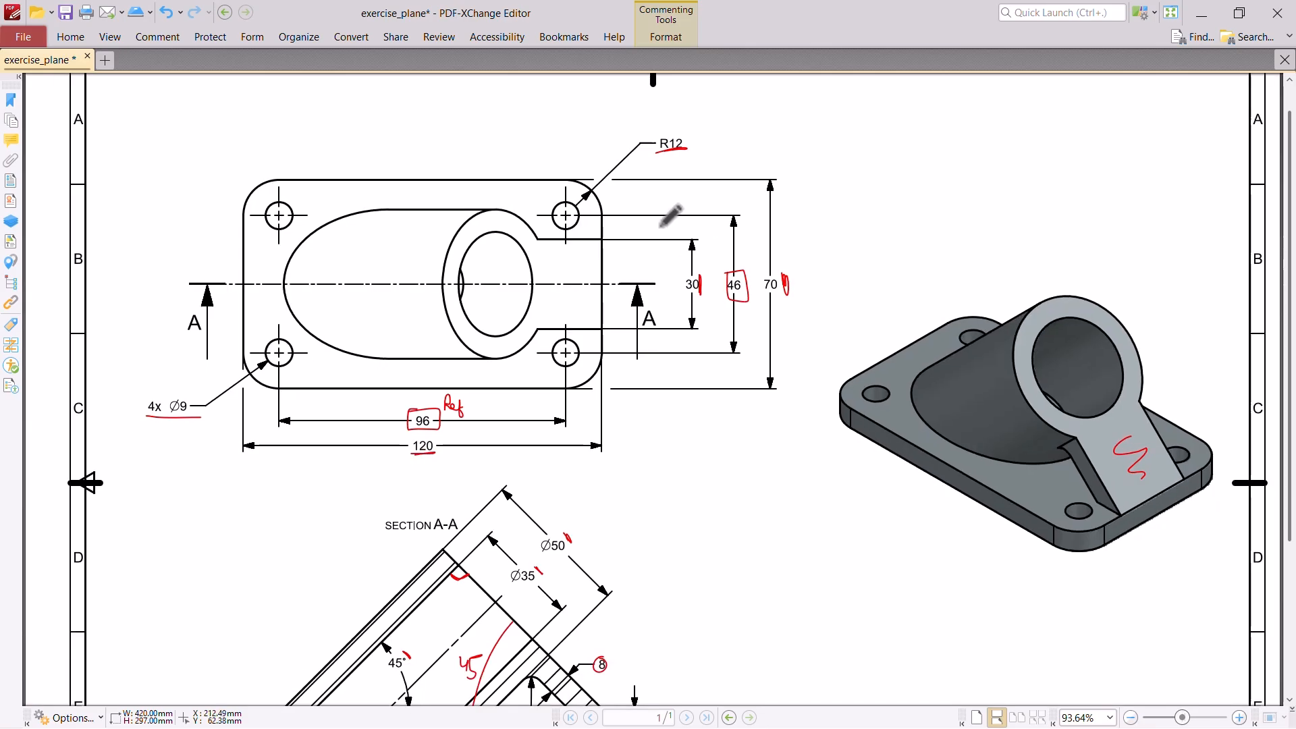
Examine the volume note above the title block in the PDF drawing
{"action": "scroll", "coordinate": [674, 249], "scroll_direction": "down", "scroll_amount": 2, "text": "ctrl"}
{"action": "scroll", "coordinate": [1011, 569], "scroll_direction": "up", "scroll_amount": 2, "text": "ctrl"}
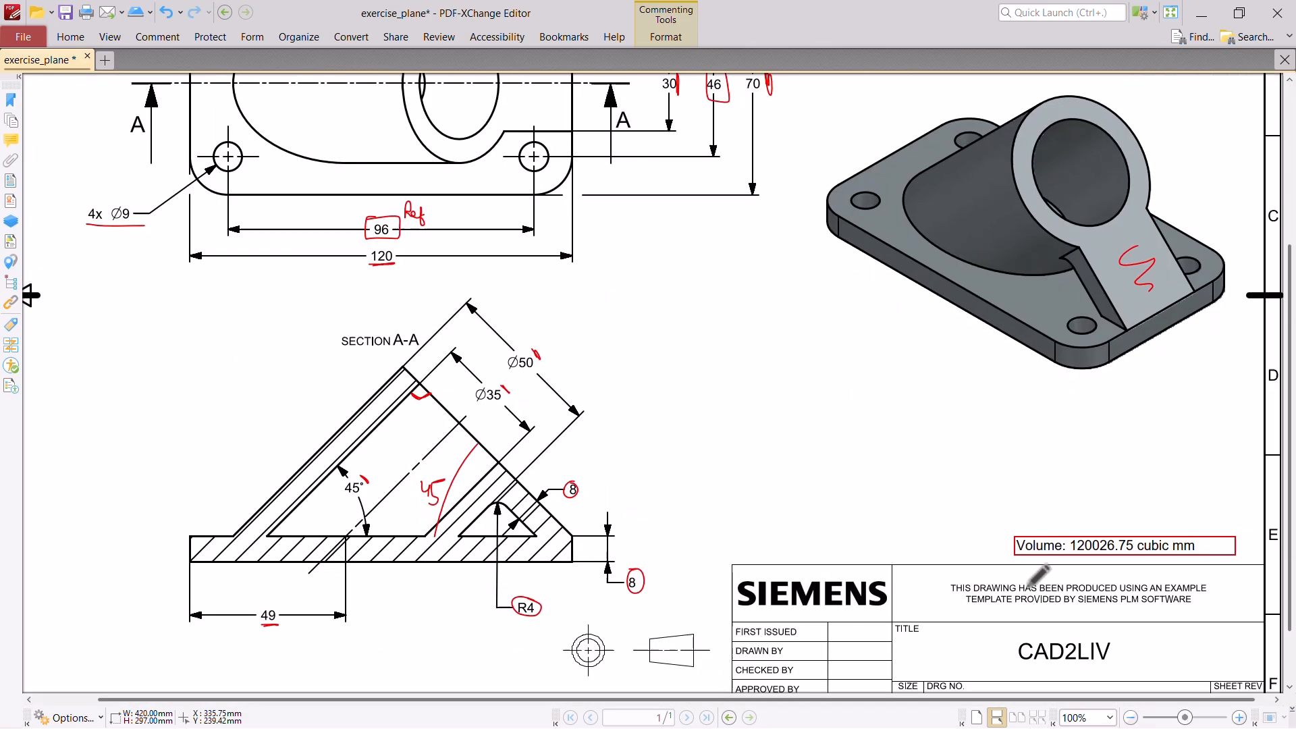
{"action": "scroll", "coordinate": [1155, 560], "scroll_direction": "up", "scroll_amount": 1, "text": "ctrl"}
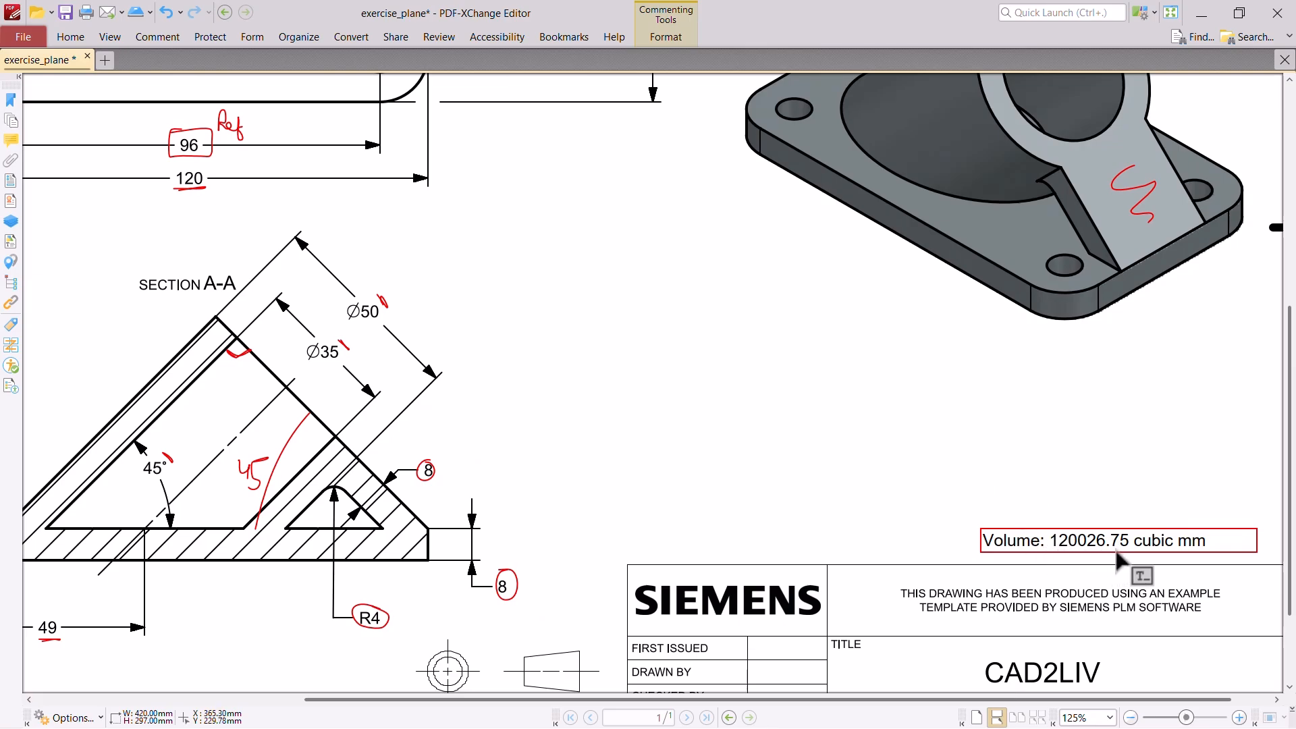
{"action": "scroll", "coordinate": [813, 427], "scroll_direction": "down", "scroll_amount": 1, "text": "ctrl"}
{"action": "scroll", "coordinate": [813, 427], "scroll_direction": "down", "scroll_amount": 1, "text": "ctrl"}
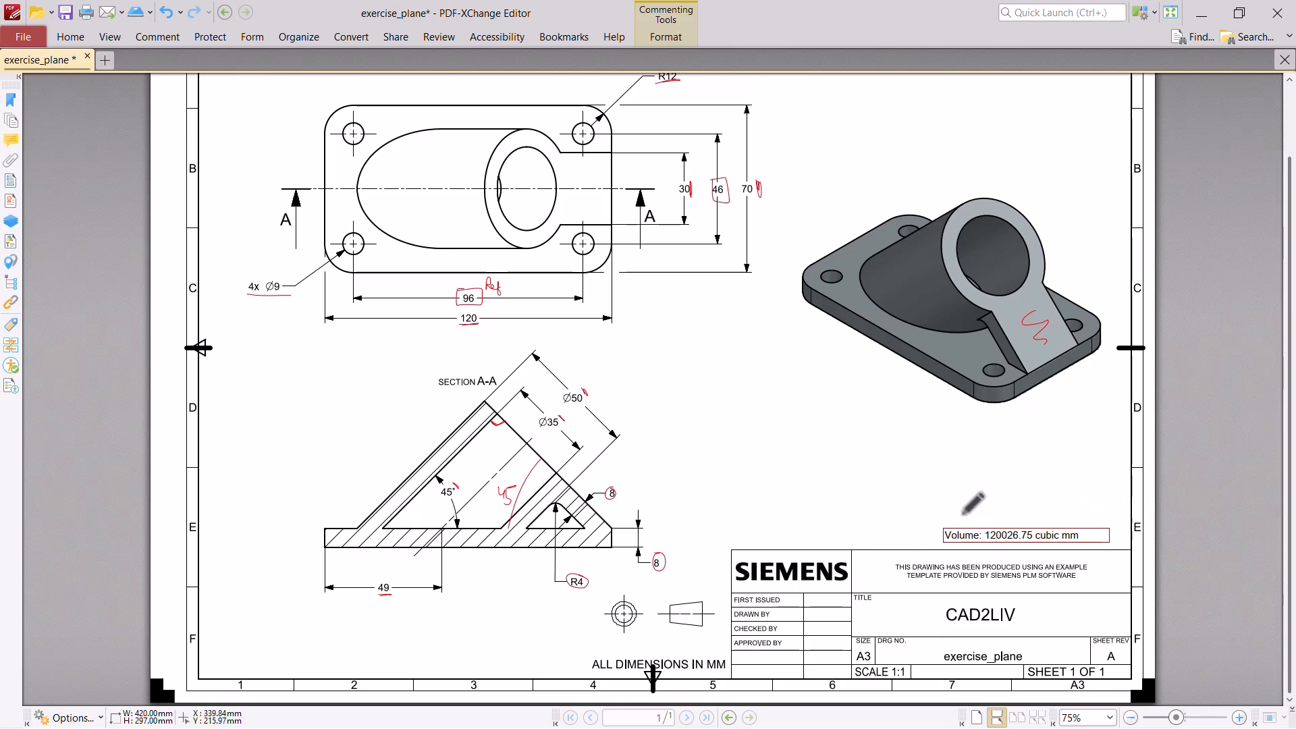
Switch back to NX and change the bracket body's display color to yellow
{"action": "left_click", "coordinate": [1208, 17]}
{"action": "scroll", "coordinate": [776, 432], "scroll_direction": "down", "scroll_amount": 3}
{"action": "scroll", "coordinate": [675, 456], "scroll_direction": "up", "scroll_amount": 4}
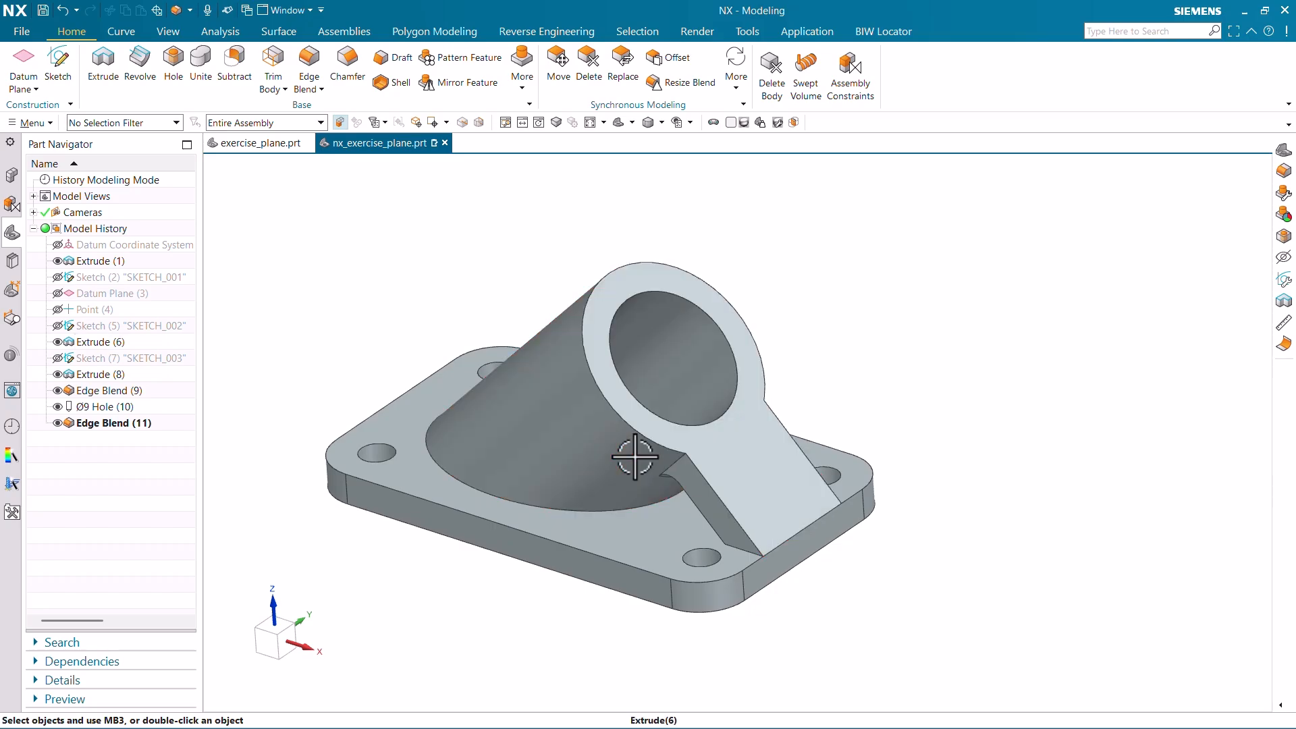
{"action": "left_click", "coordinate": [635, 456]}
{"action": "key", "text": "ctrl+j"}
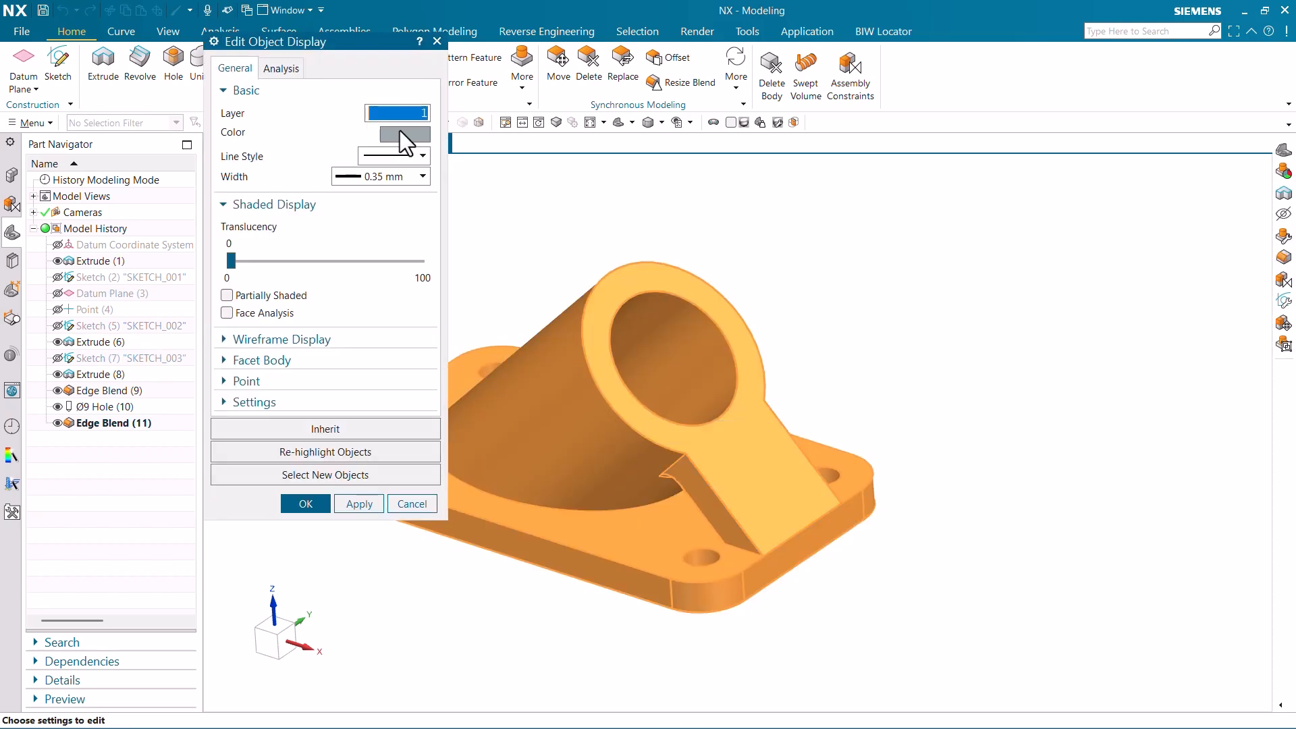
{"action": "left_click", "coordinate": [399, 132]}
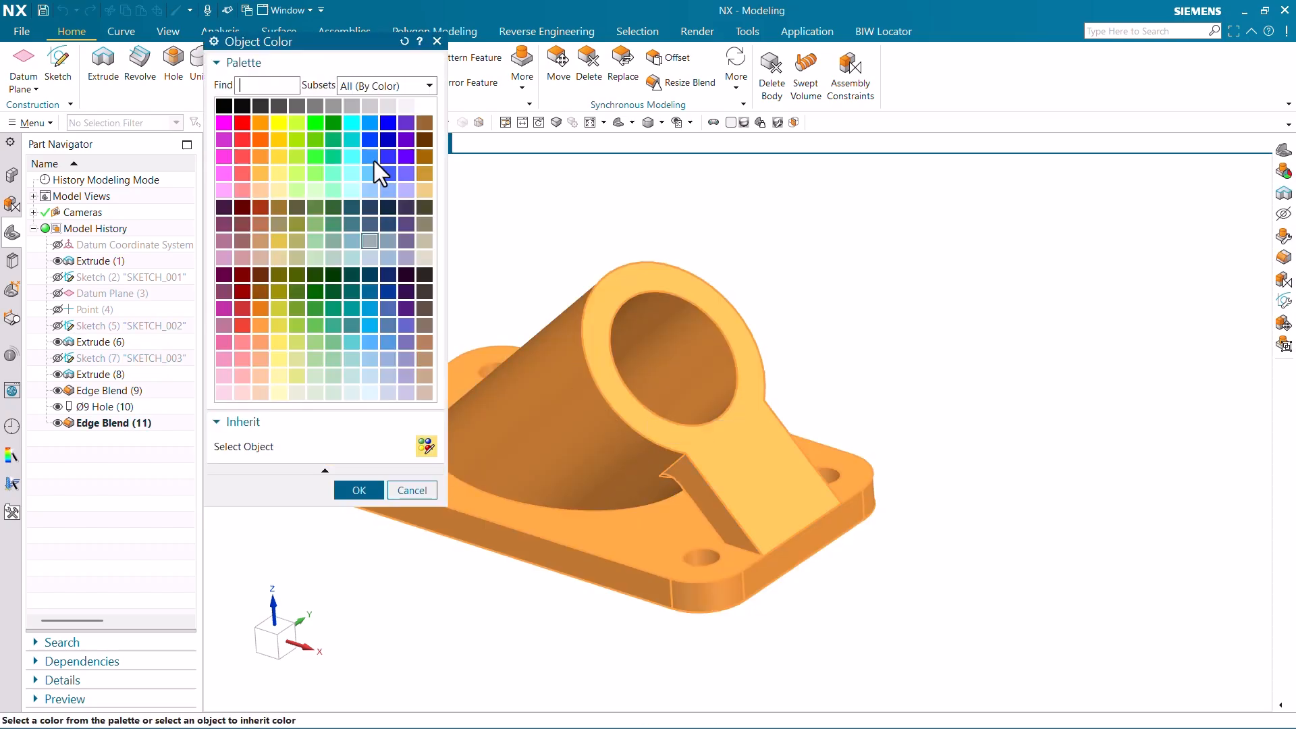
{"action": "middle_click", "coordinate": [326, 237]}
{"action": "middle_click", "coordinate": [326, 237]}
{"action": "scroll", "coordinate": [825, 489], "scroll_direction": "down", "scroll_amount": 2}
{"action": "scroll", "coordinate": [665, 460], "scroll_direction": "up", "scroll_amount": 3}
{"action": "mouse_move", "coordinate": [666, 459]}
{"action": "middle_mouse_down"}
{"action": "mouse_move", "coordinate": [696, 438]}
{"action": "mouse_move", "coordinate": [680, 449]}
{"action": "middle_mouse_up"}
Measure the bracket's volume with the selection filter set to Solid Body, and restore the trimetric view
{"action": "left_click", "coordinate": [220, 33]}
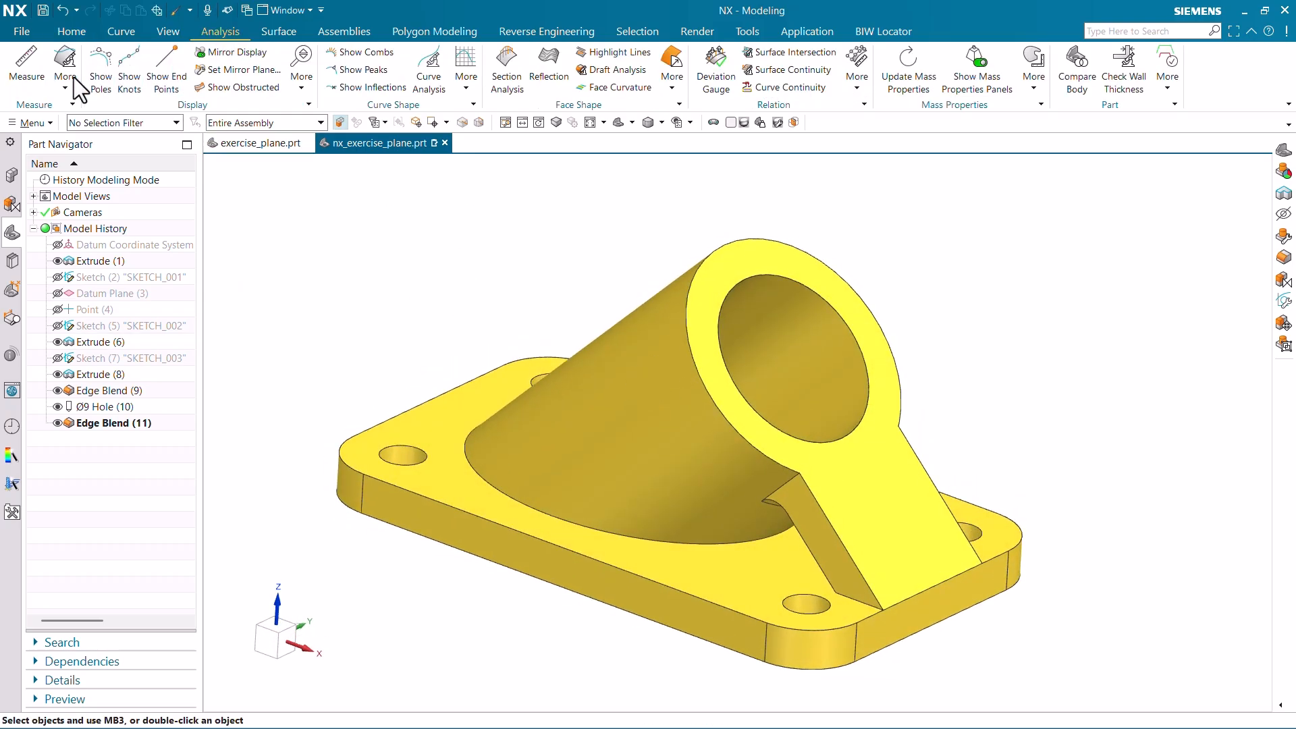
{"action": "left_click", "coordinate": [32, 70]}
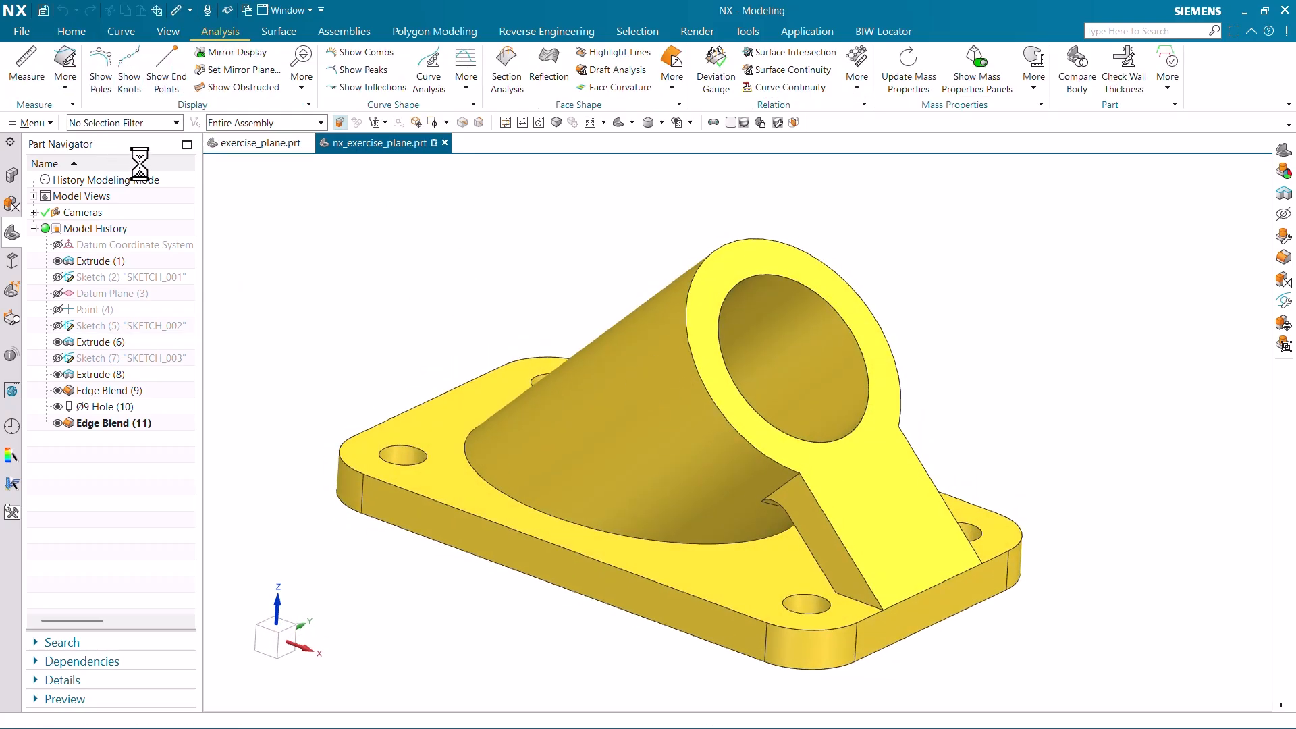
{"action": "left_click", "coordinate": [124, 123]}
{"action": "left_click", "coordinate": [120, 309]}
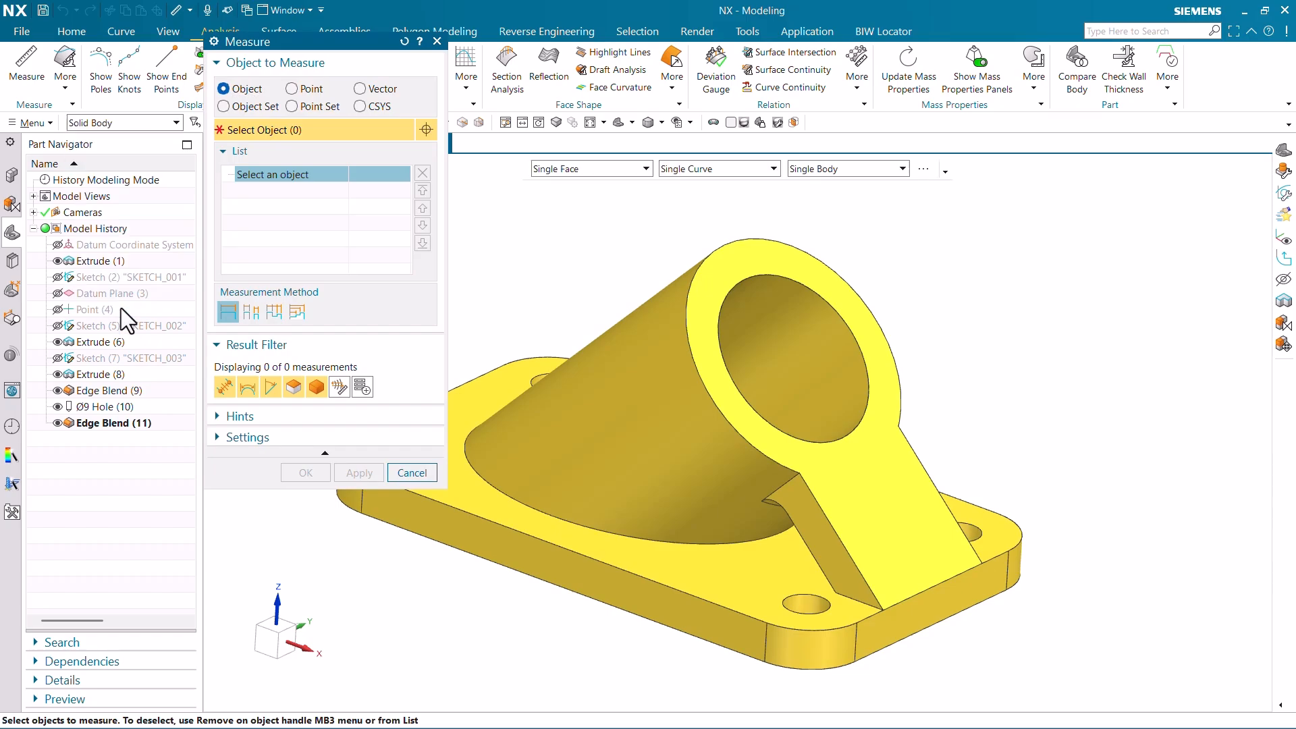
{"action": "left_click", "coordinate": [616, 364]}
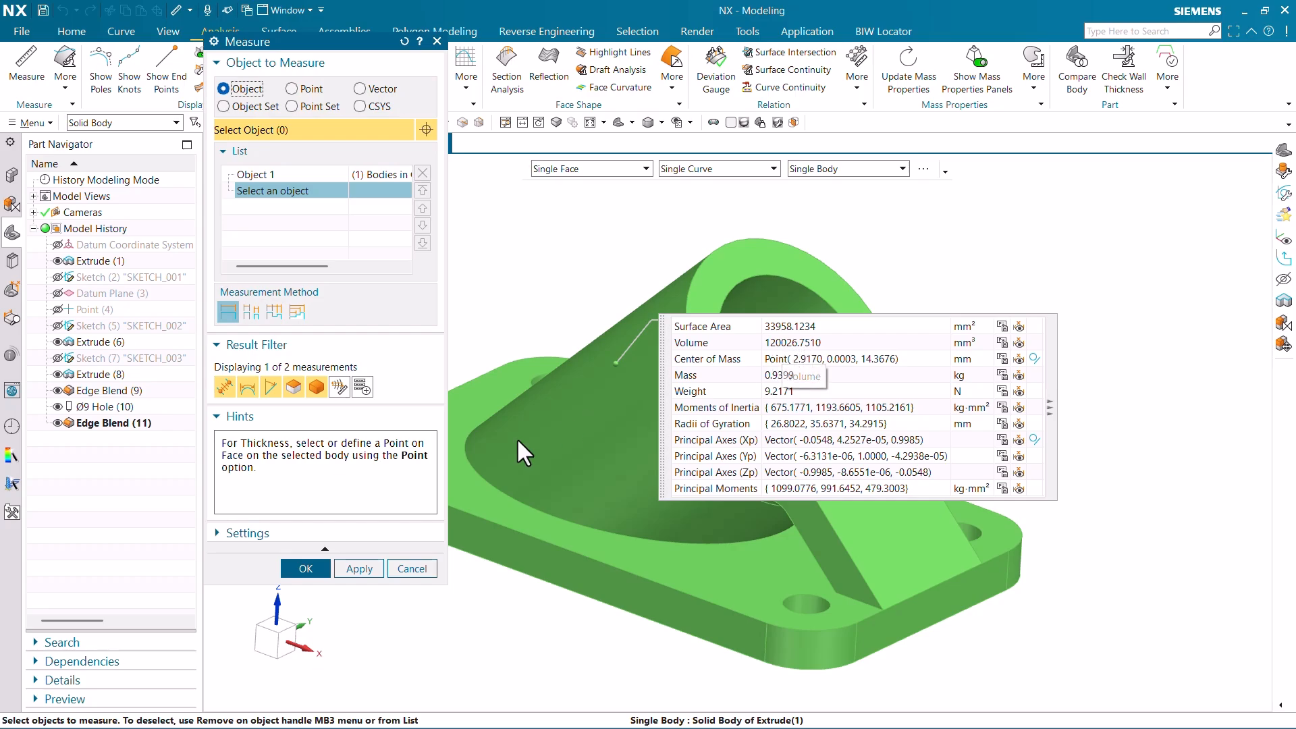
{"action": "left_click", "coordinate": [312, 572]}
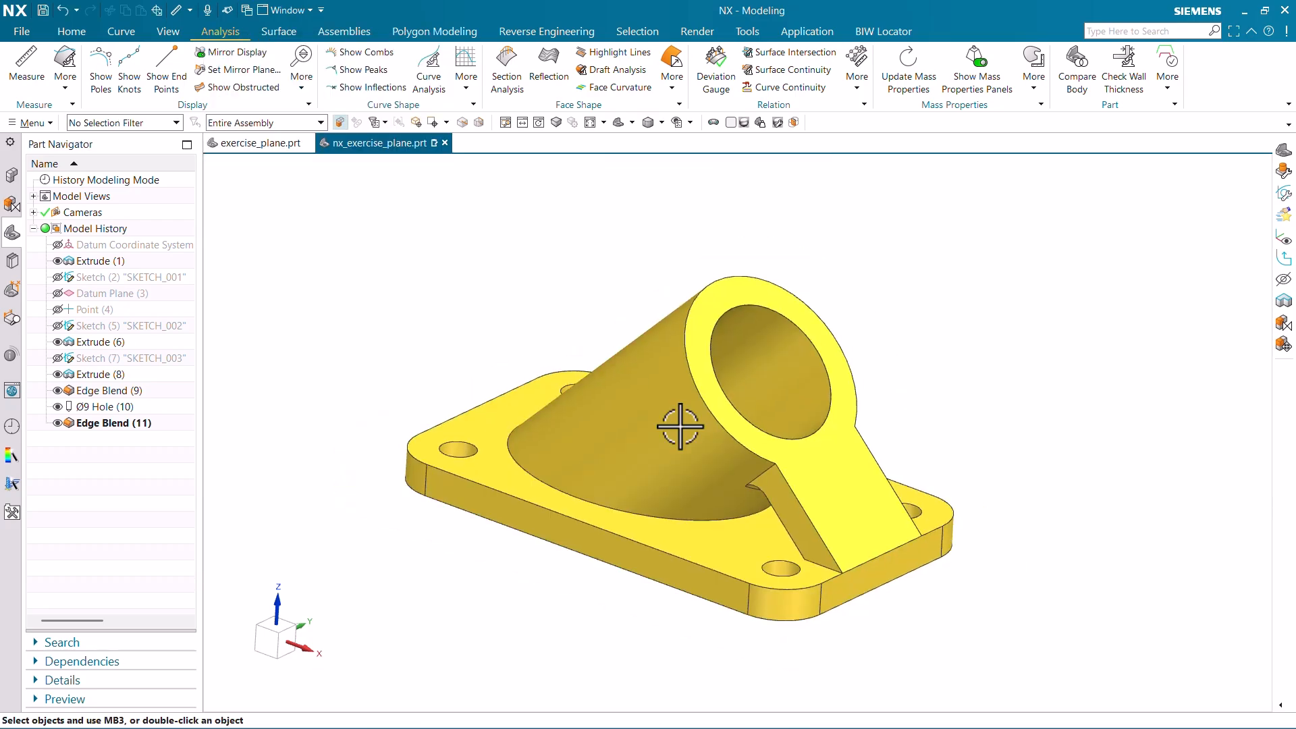
{"action": "key", "text": "Home"}
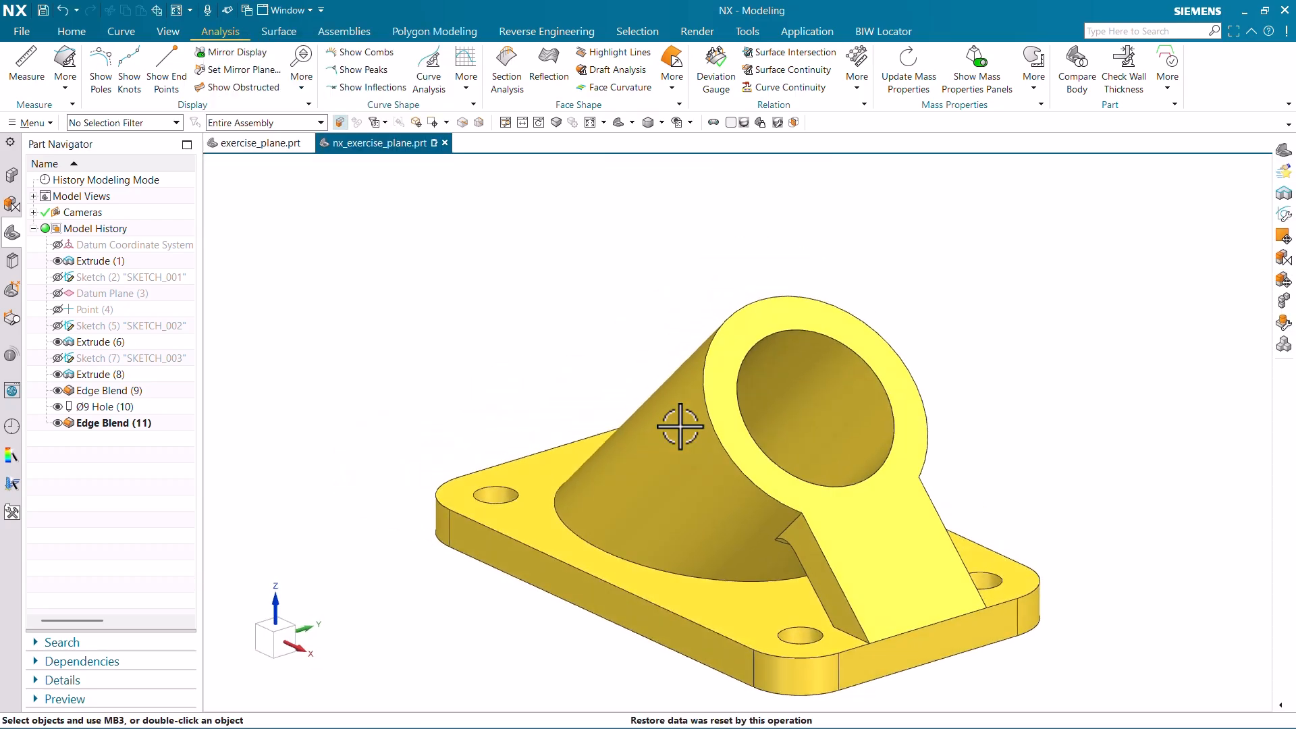
{"action": "scroll", "coordinate": [614, 281], "scroll_direction": "down", "scroll_amount": 1}
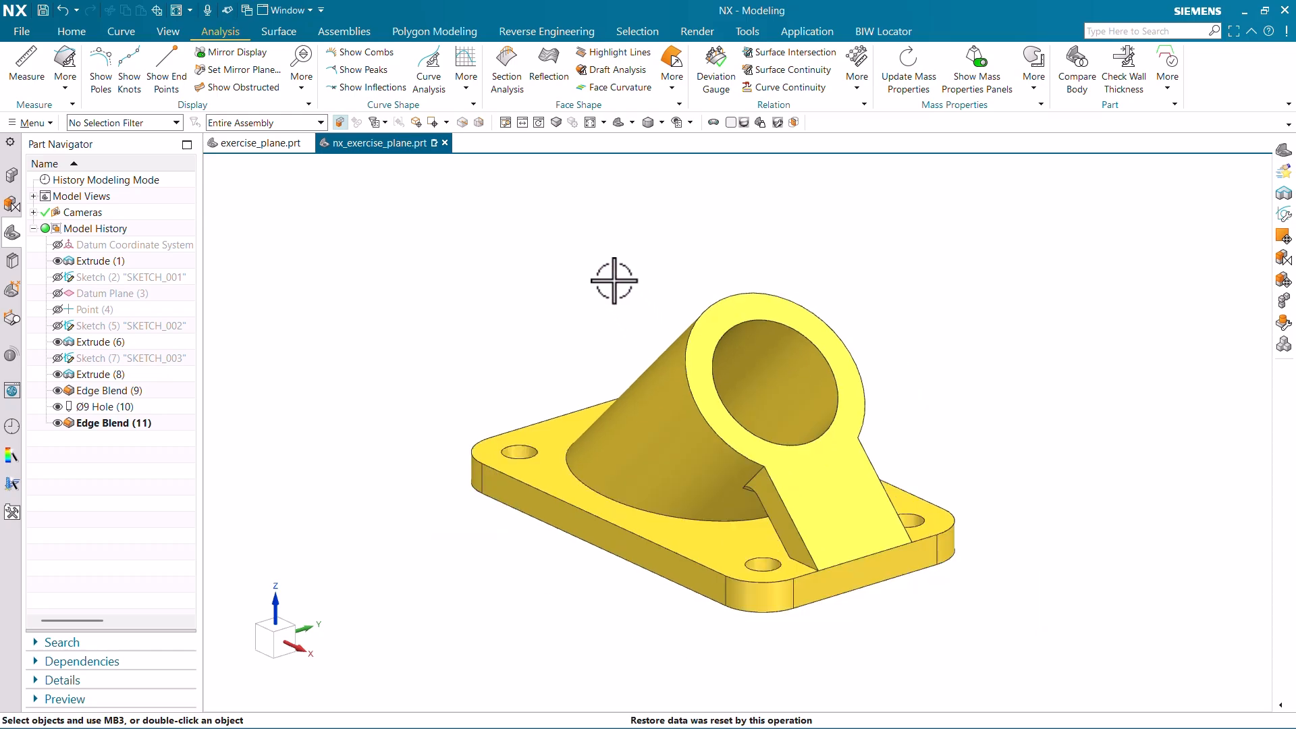